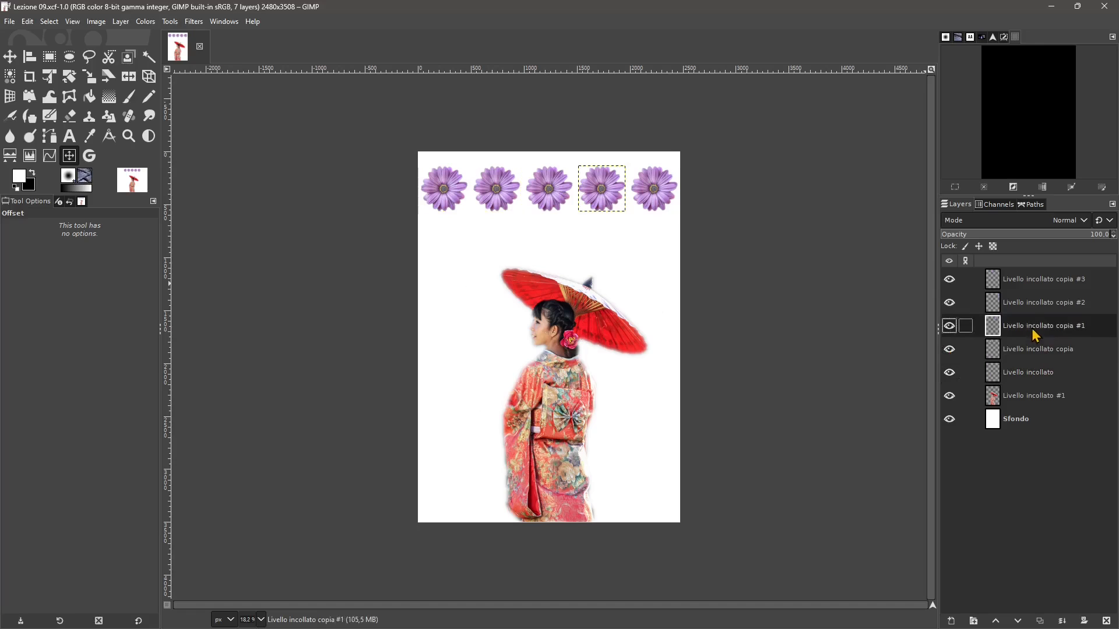
left_click(1026, 300)
left_click(1020, 285)
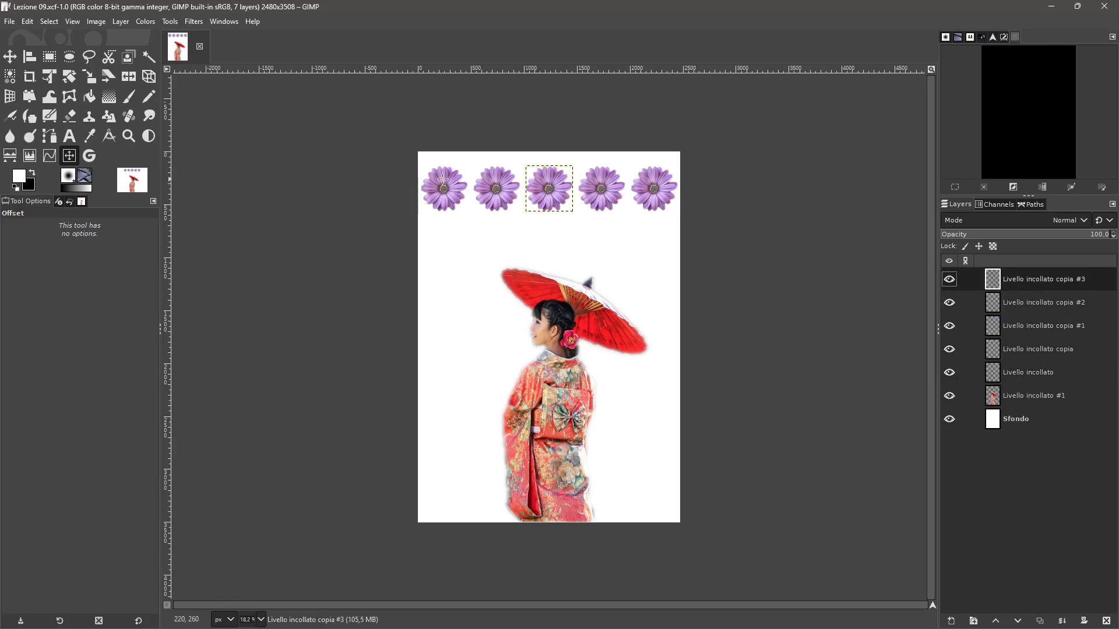
left_click(28, 58)
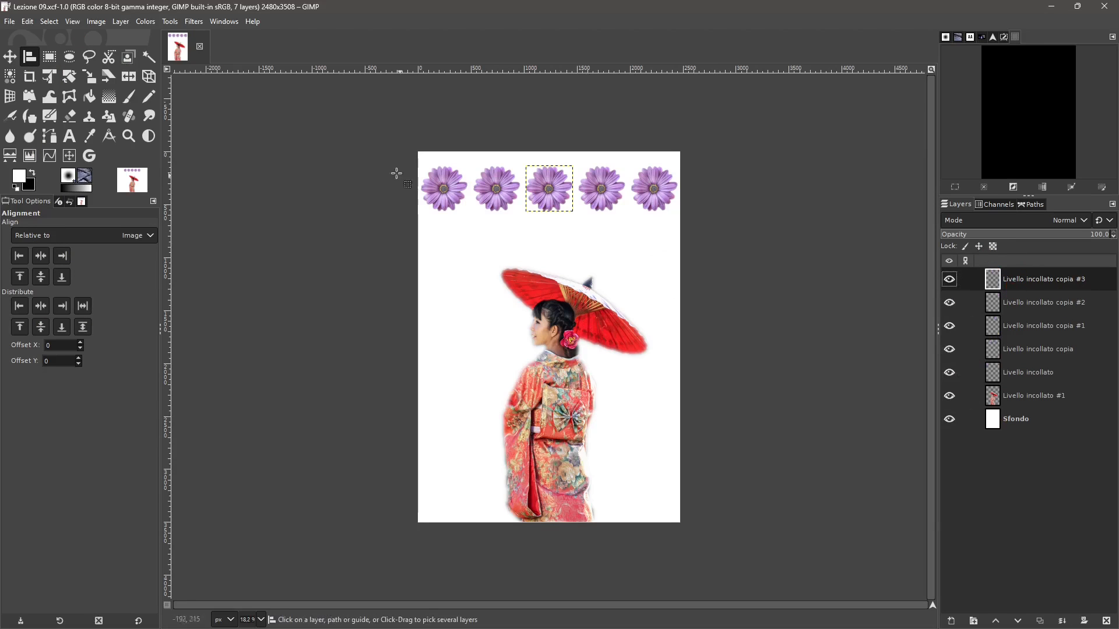
- Create a new image from the 1920×1080 (Full HD 1080p) template and close the earlier image with the flowers and kimono figure
left_click(10, 25)
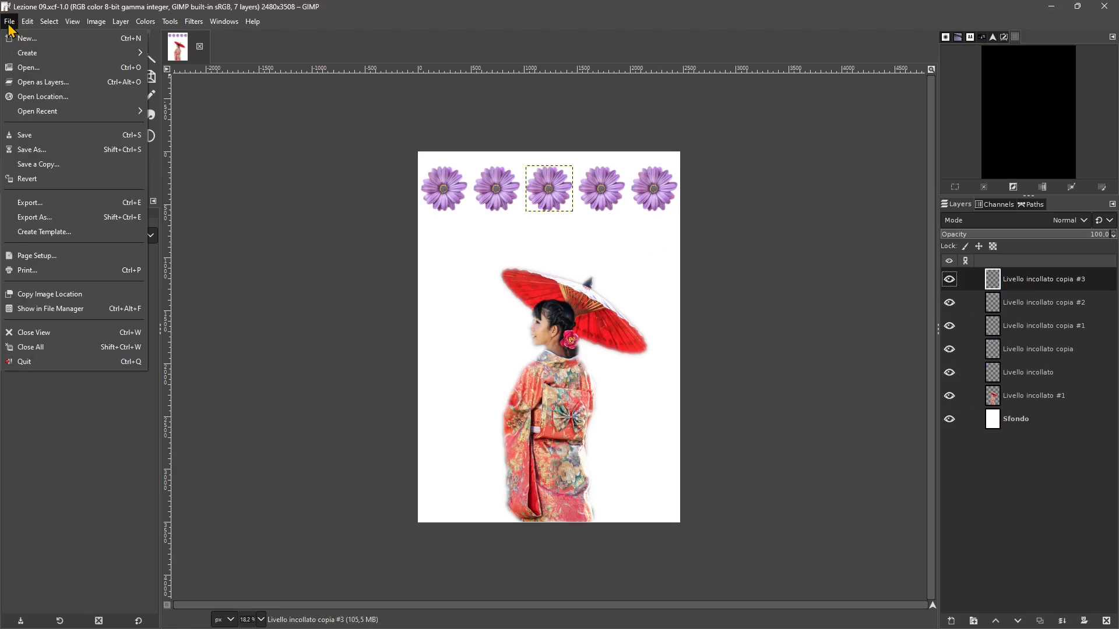
left_click(18, 39)
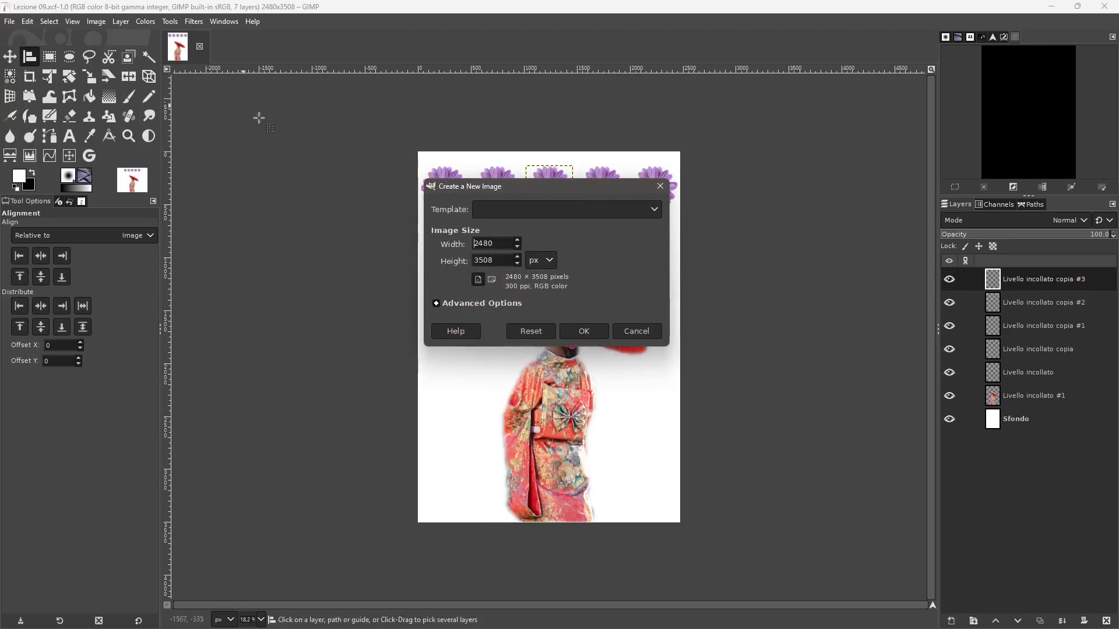
left_click(509, 211)
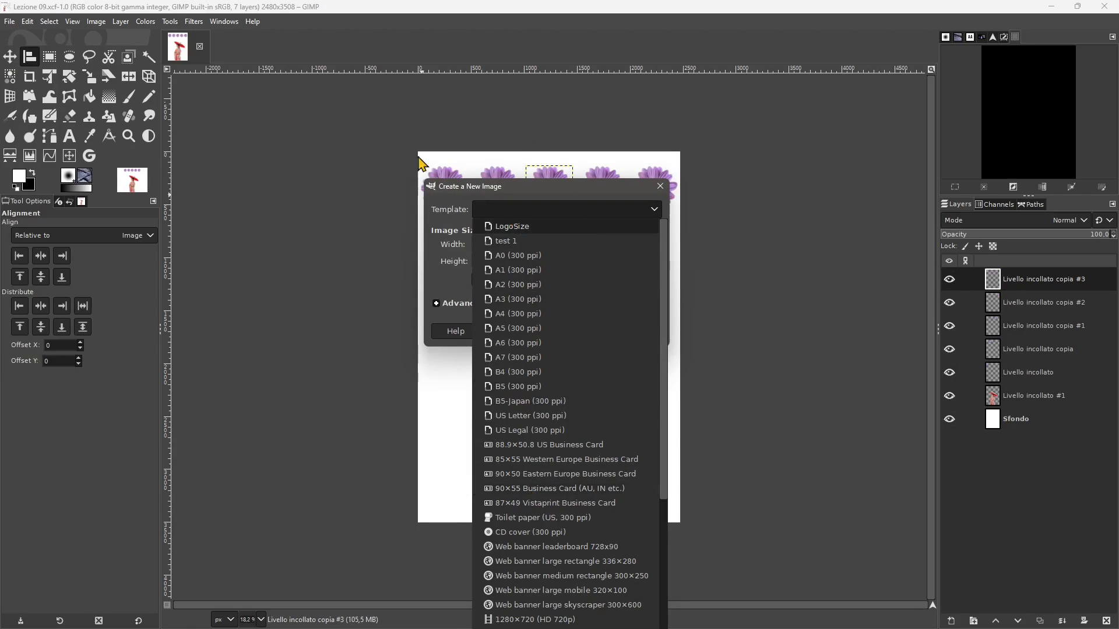
scroll(513, 488, "down", 5)
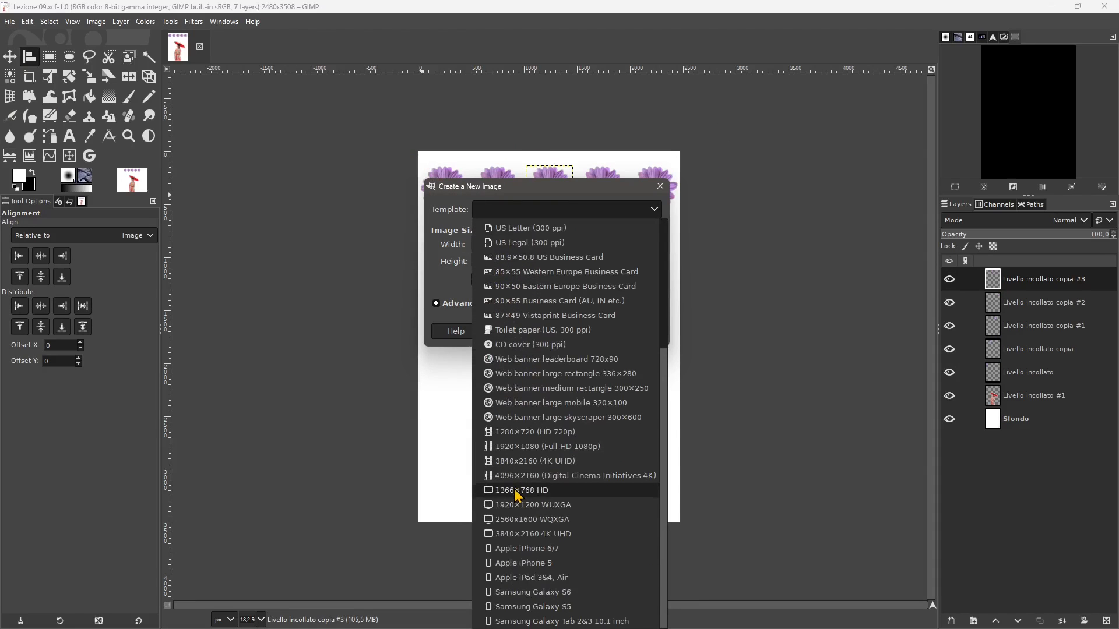
left_click(524, 447)
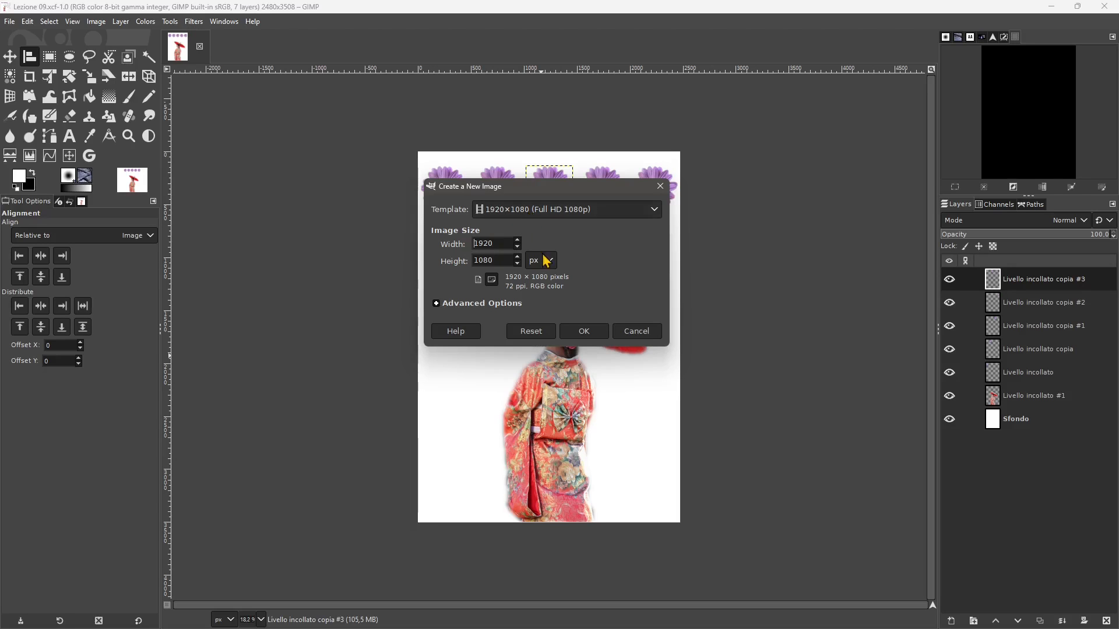
left_click(583, 331)
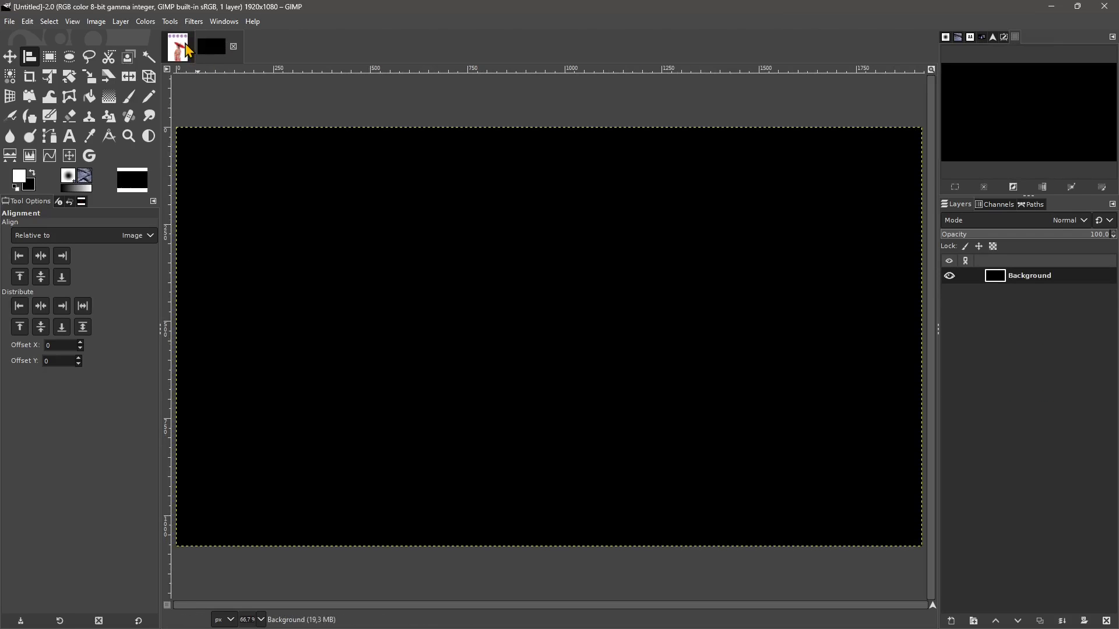
left_click(186, 48)
left_click(199, 47)
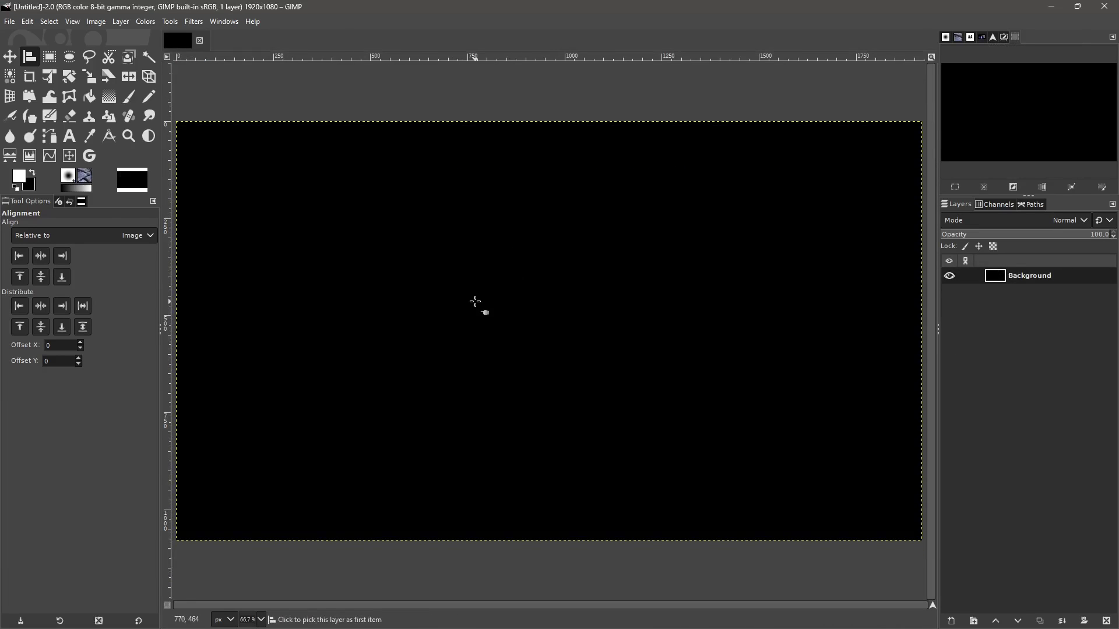
- Switch to the web browser and examine the Creative Commons background image results and the Rawpixel colour splash photo page
key("alt+Tab")
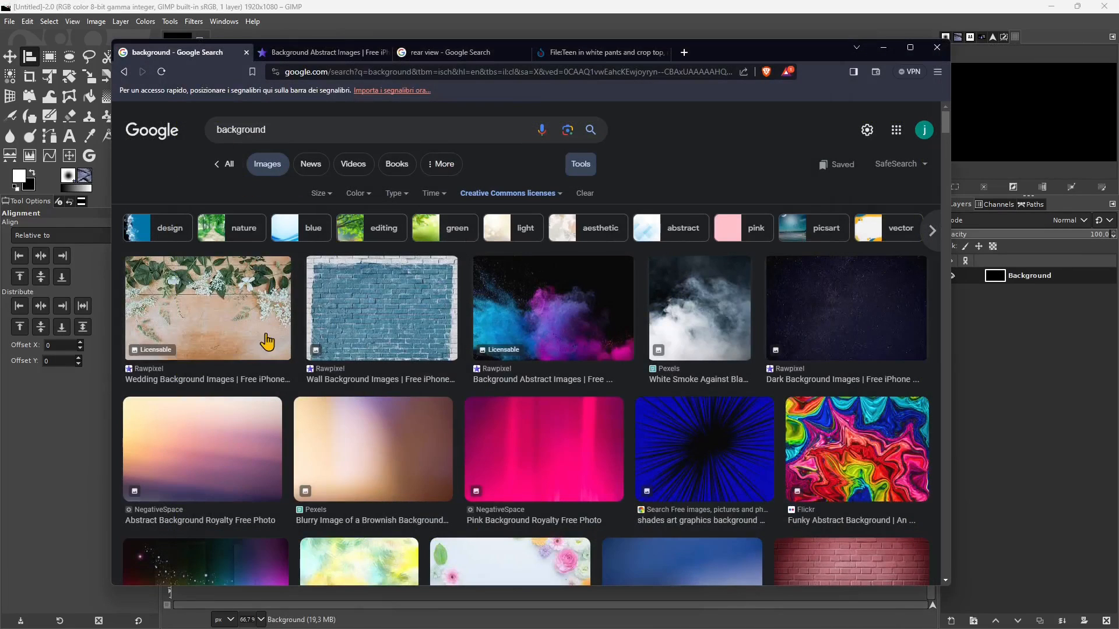
left_click(243, 129)
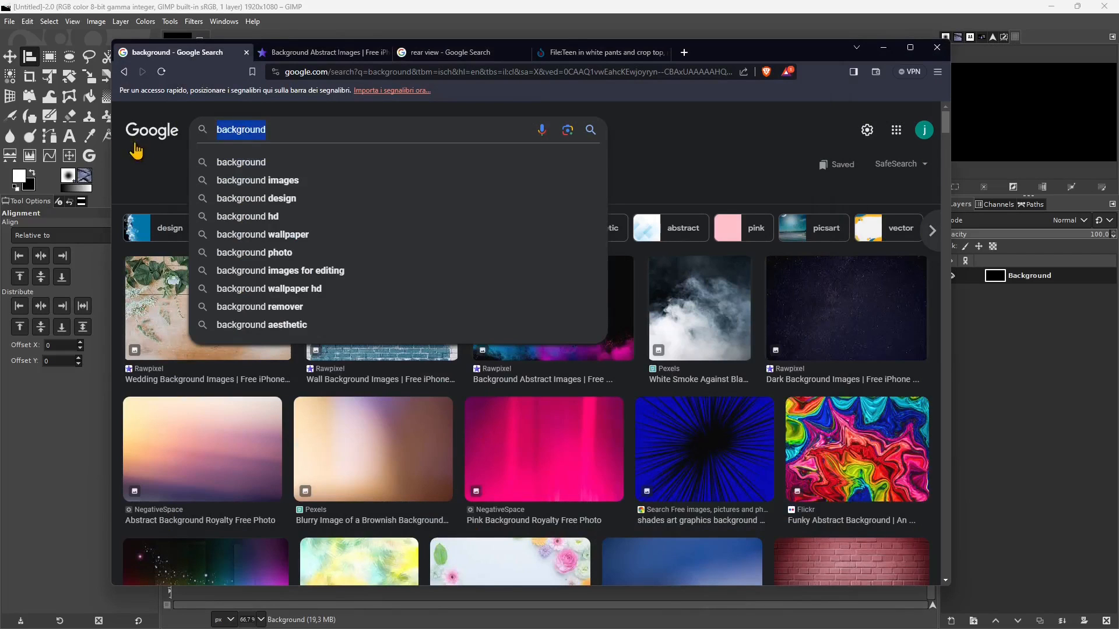
left_click(140, 178)
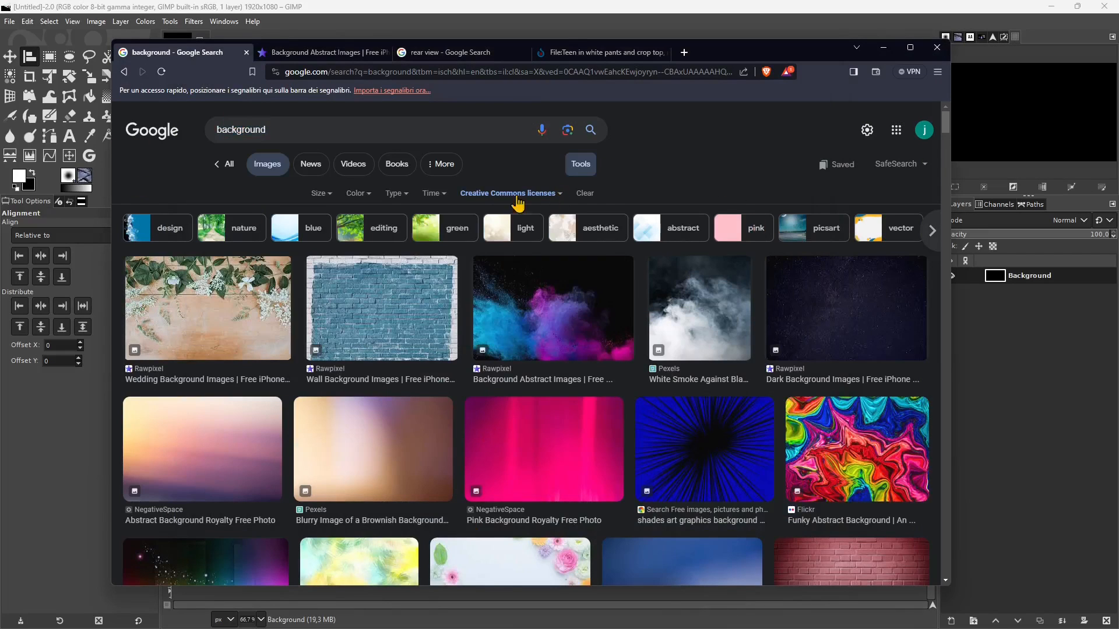
left_click(491, 303)
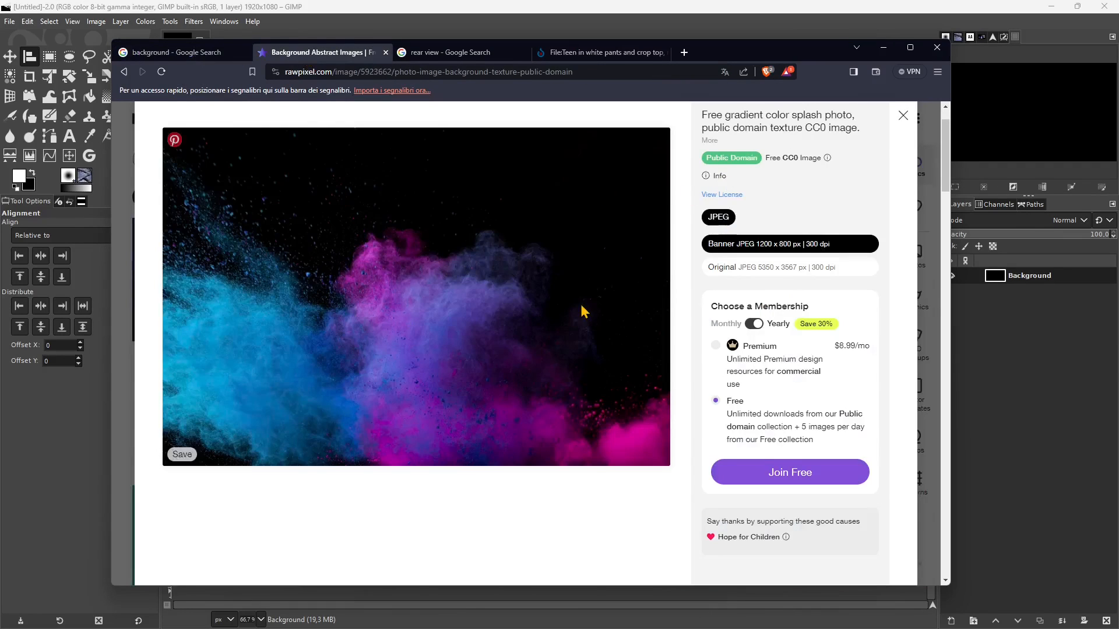
scroll(579, 302, "up", 1)
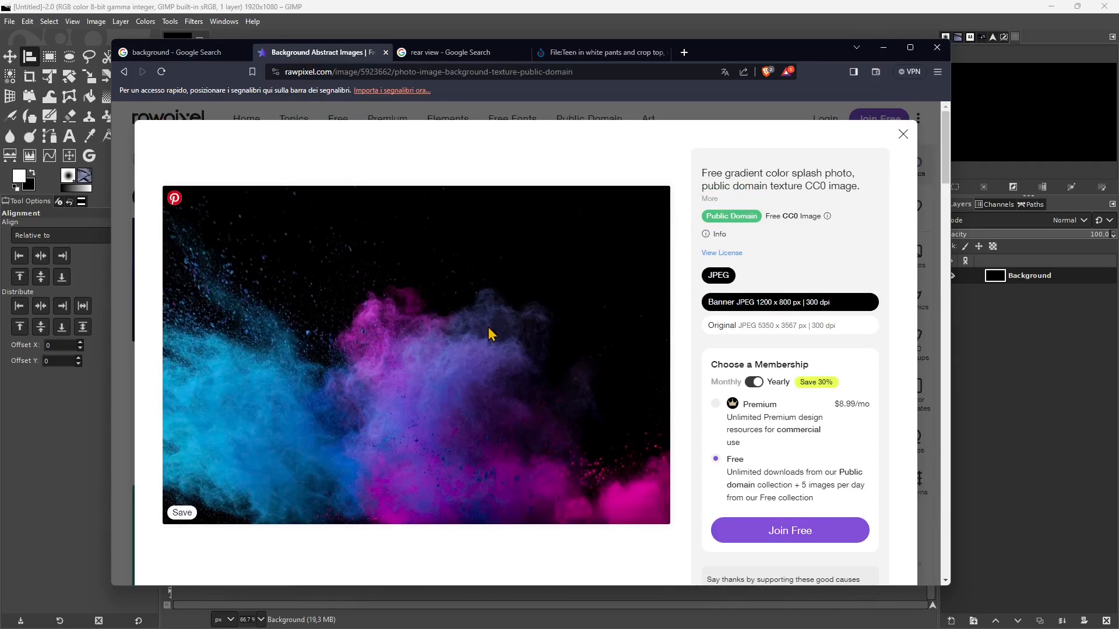
scroll(491, 334, "down", 1)
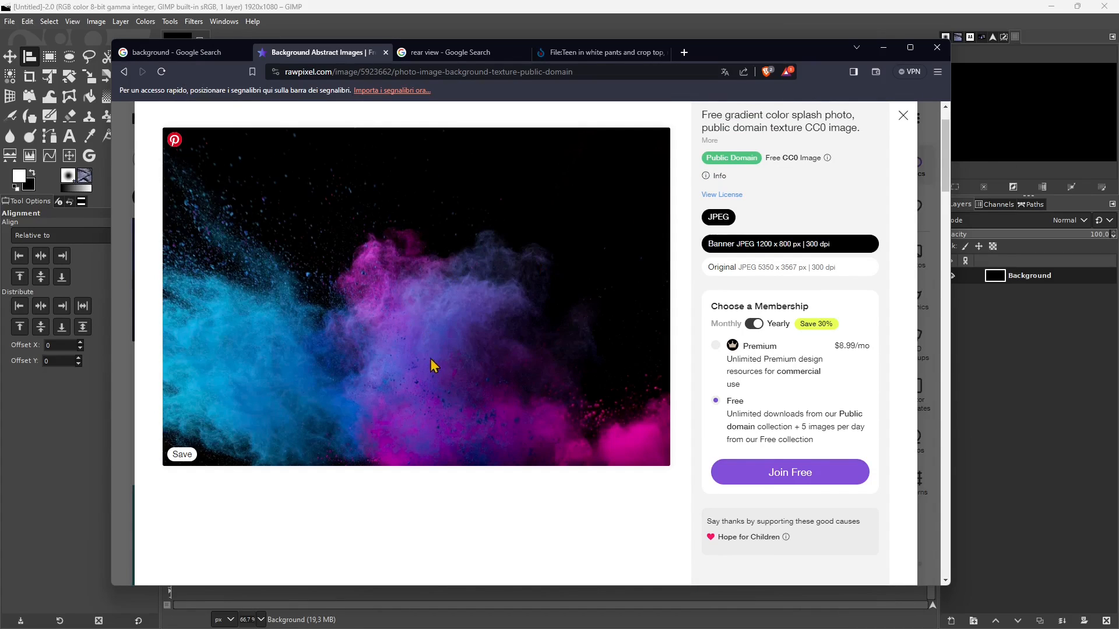
scroll(503, 234, "up", 1)
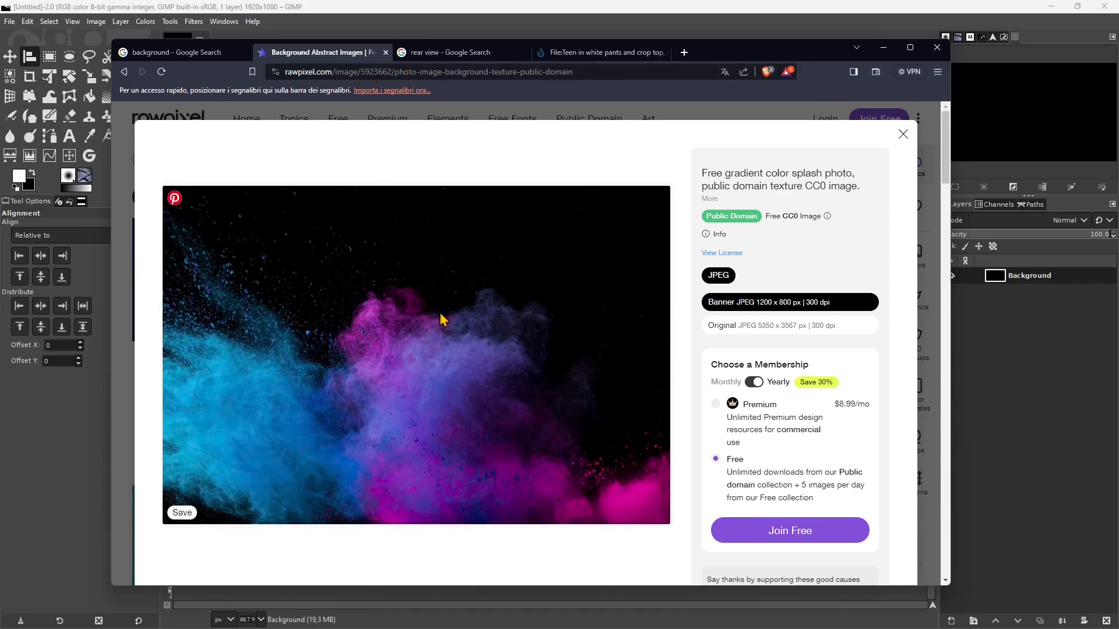
- Examine the rear view image results and the resolutions and licensing of the Wikimedia Commons rear-view photo, comparing it with the colour splash
left_click(446, 54)
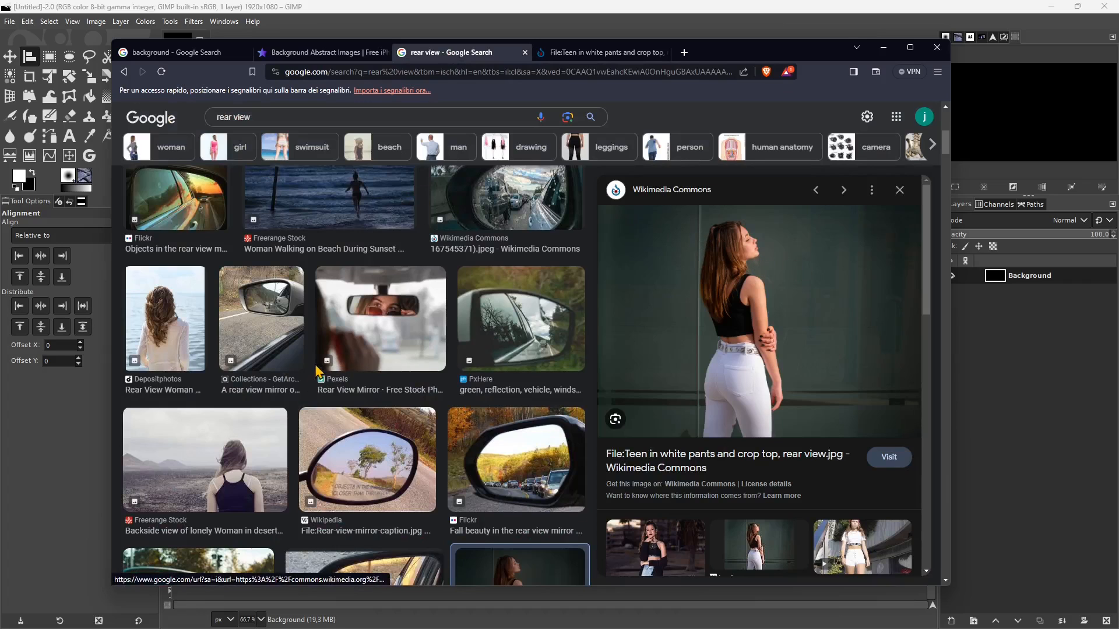
scroll(344, 361, "up", 5)
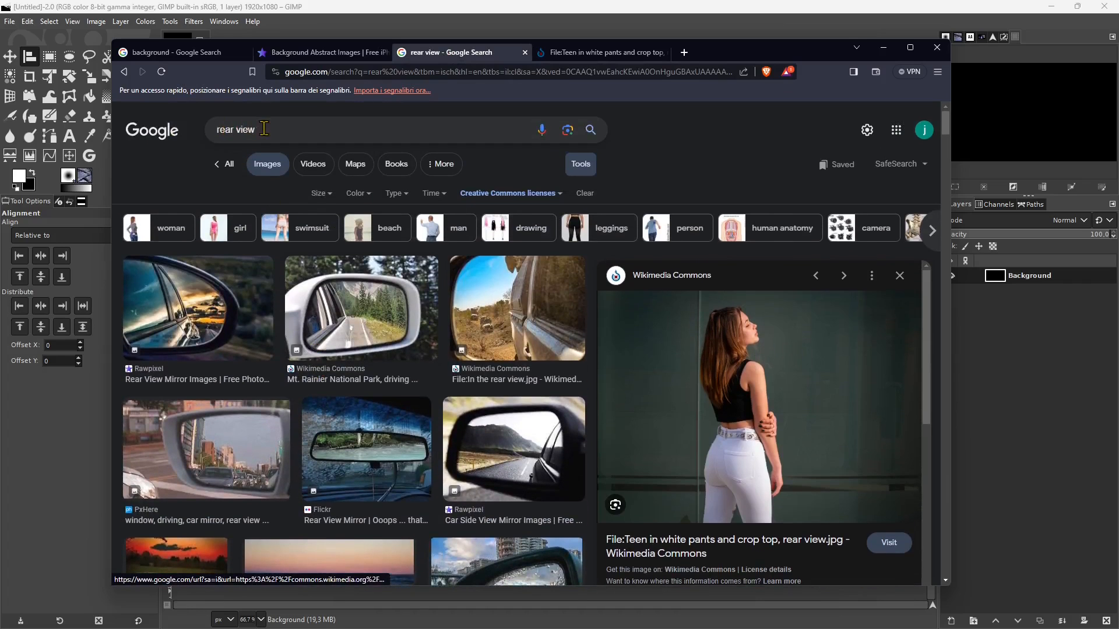
scroll(492, 387, "down", 5)
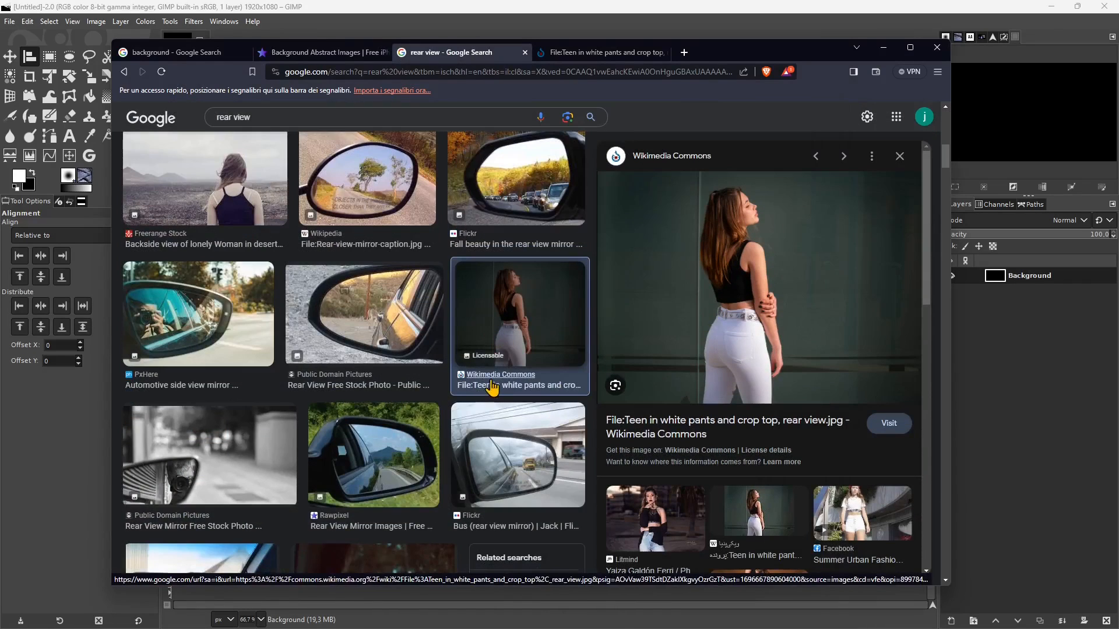
left_click(507, 387)
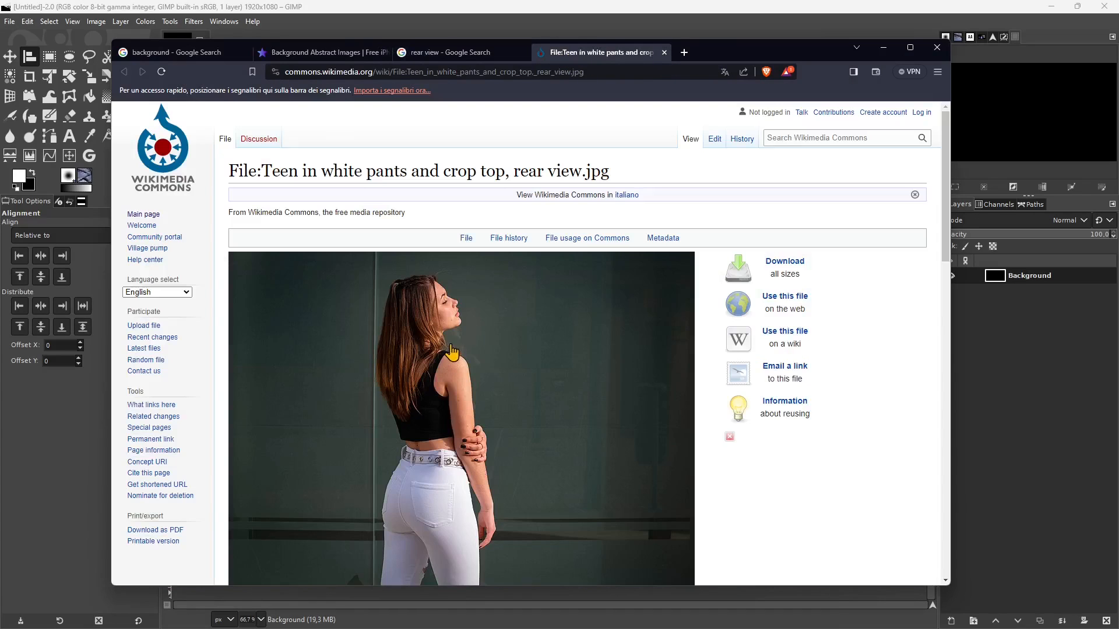
scroll(501, 416, "down", 3)
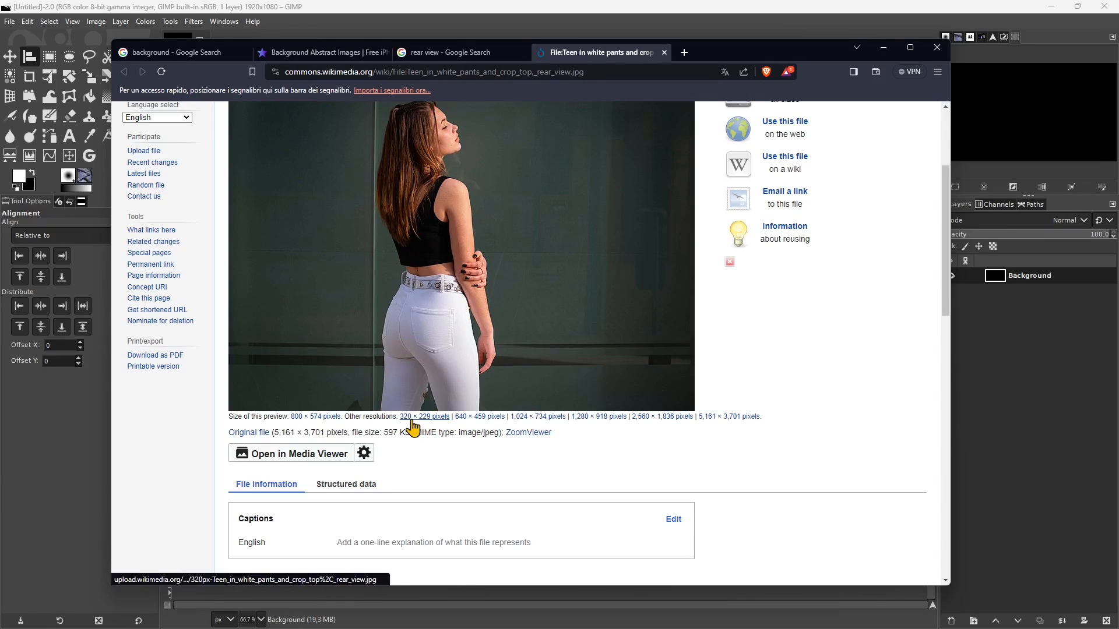
scroll(467, 417, "down", 6)
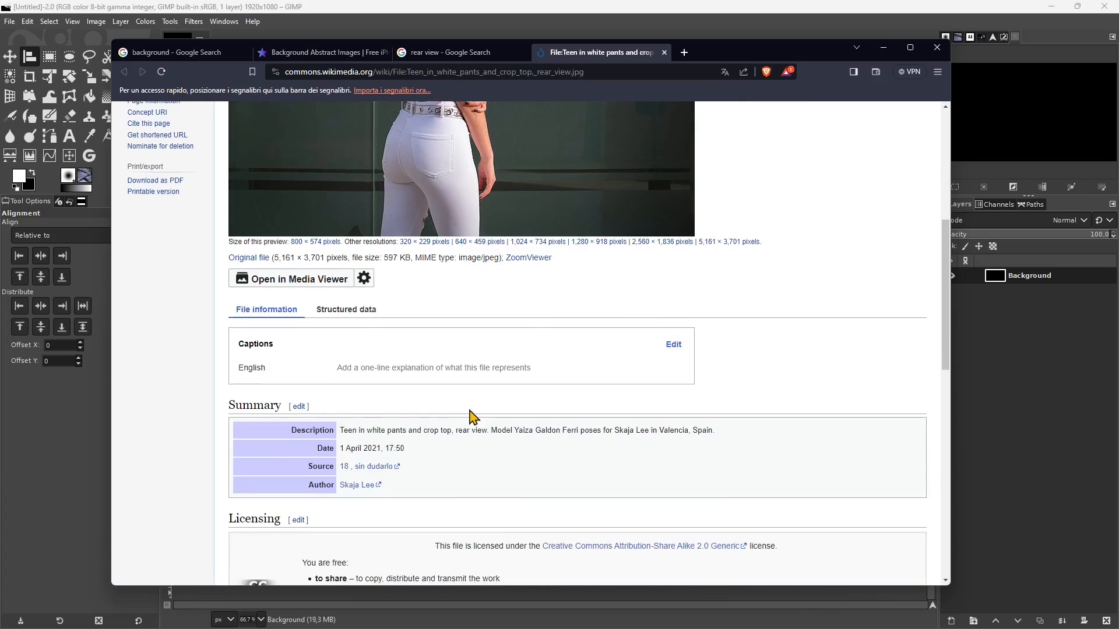
scroll(511, 334, "down", 4)
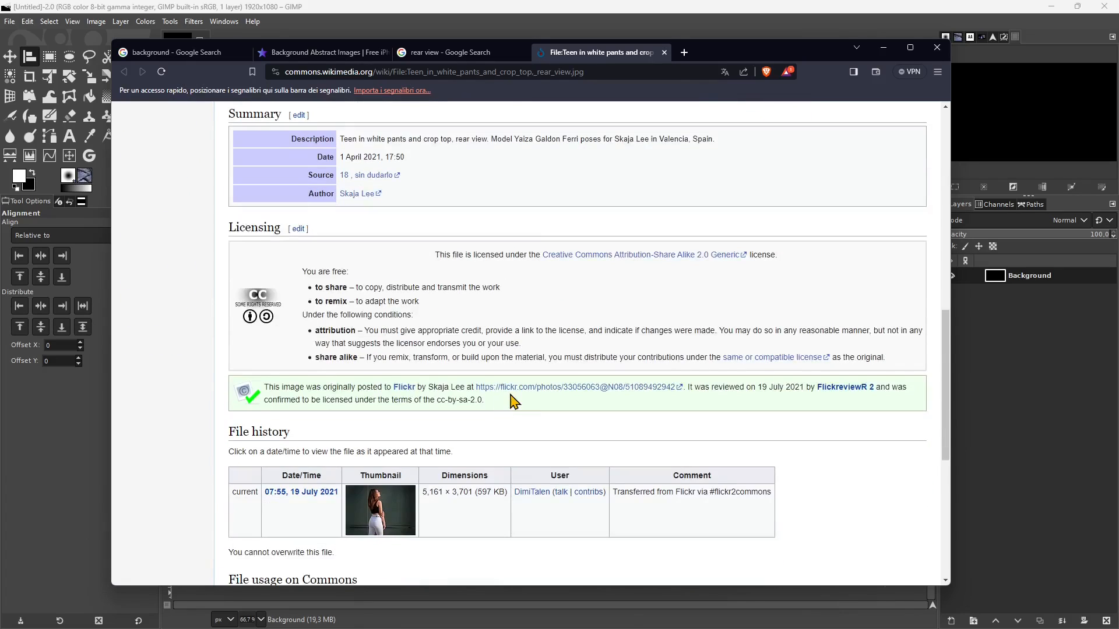
scroll(515, 402, "up", 10)
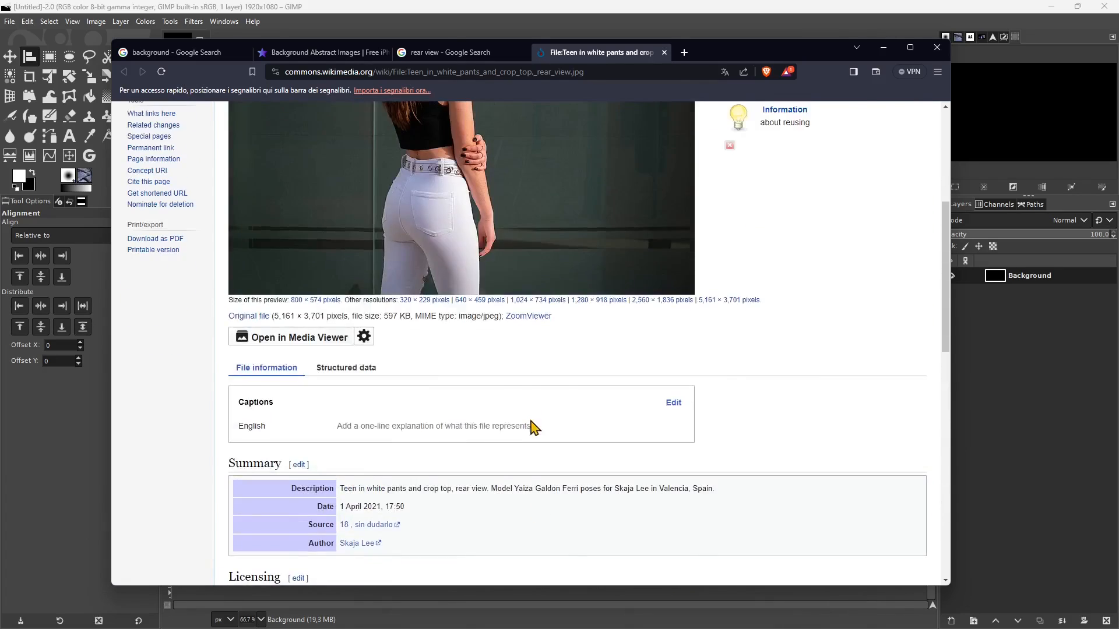
scroll(532, 429, "down", 1)
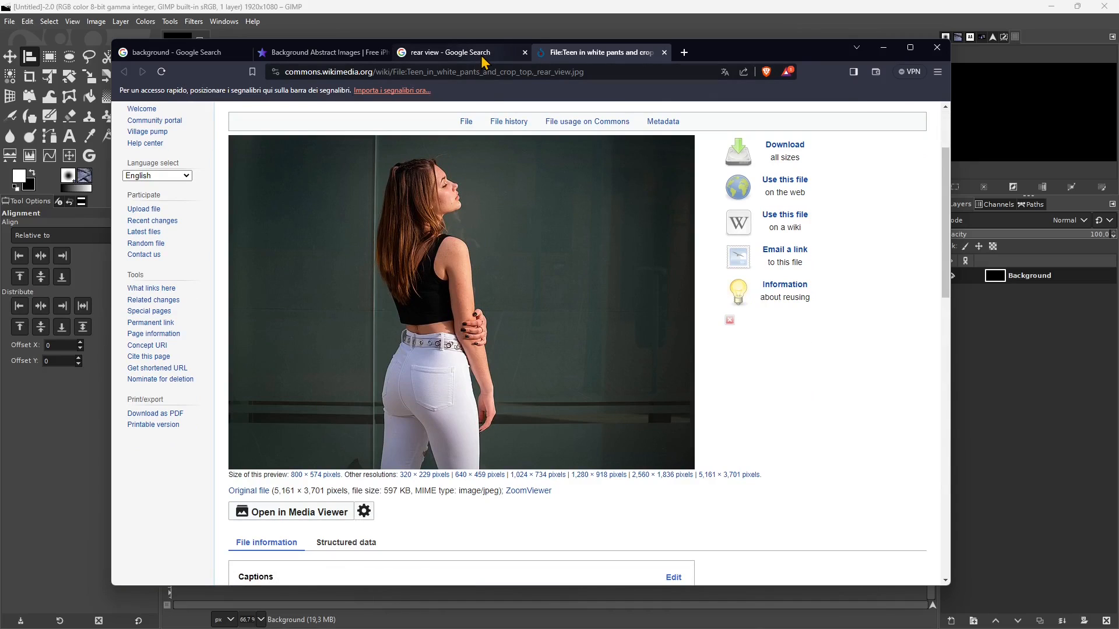
left_click(384, 60)
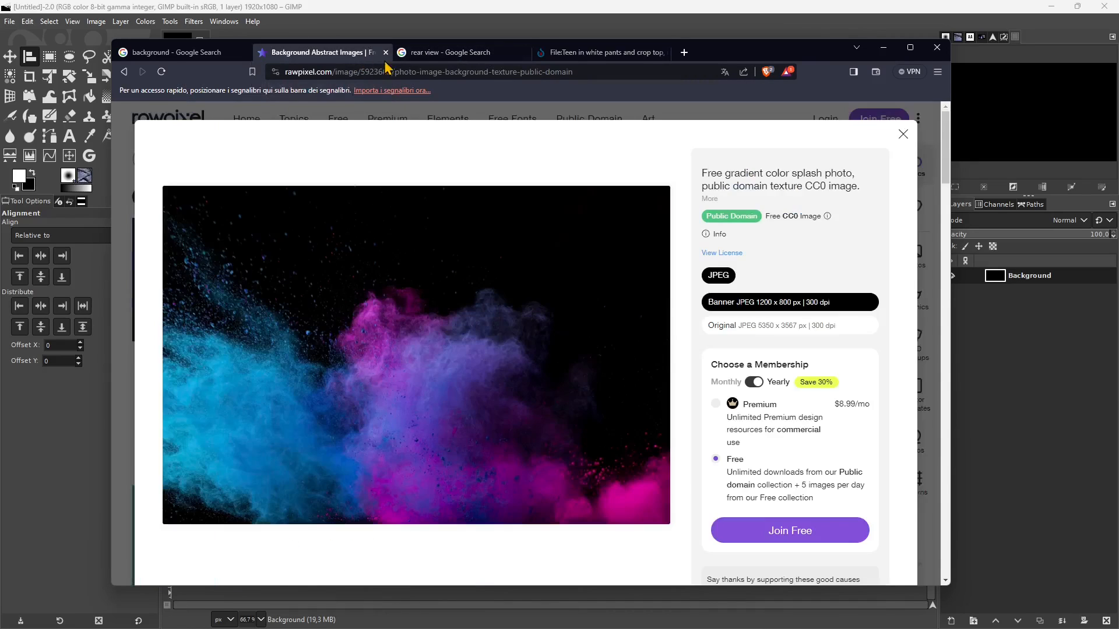
left_click(577, 53)
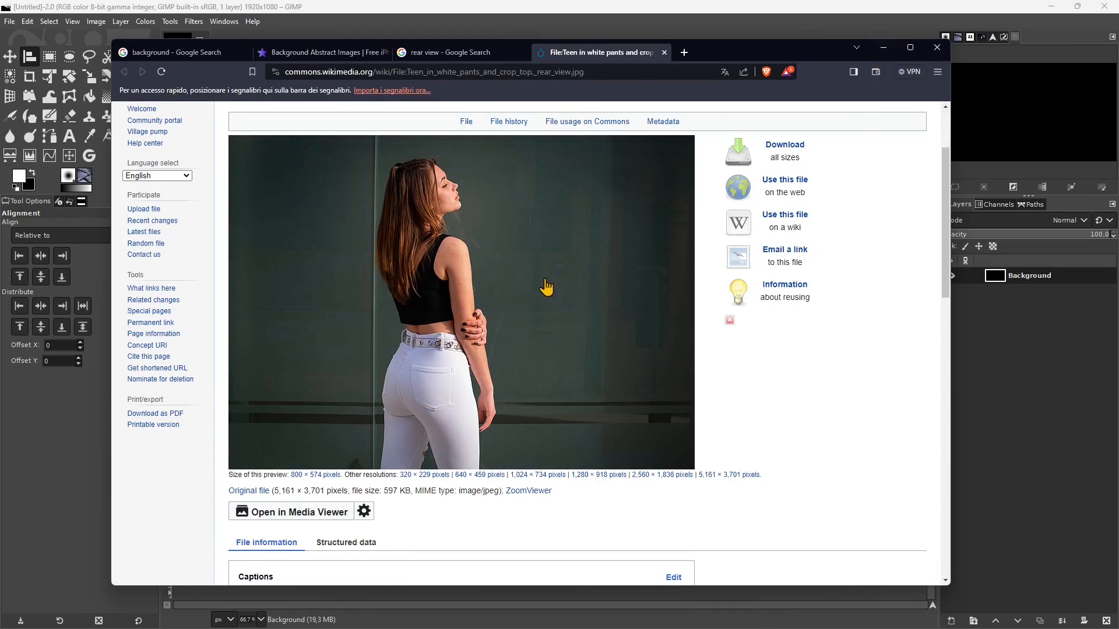
- Switch back to GIMP and open "rawpixel color splash photo.webp" from the Assets folder as a new layer
left_click(883, 47)
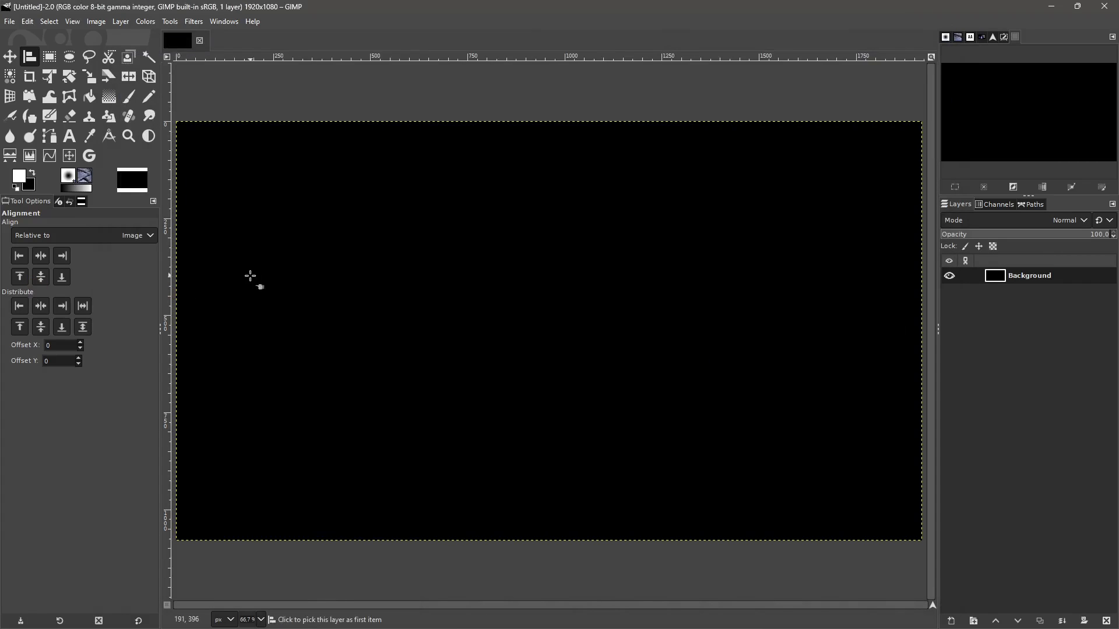
left_click(10, 22)
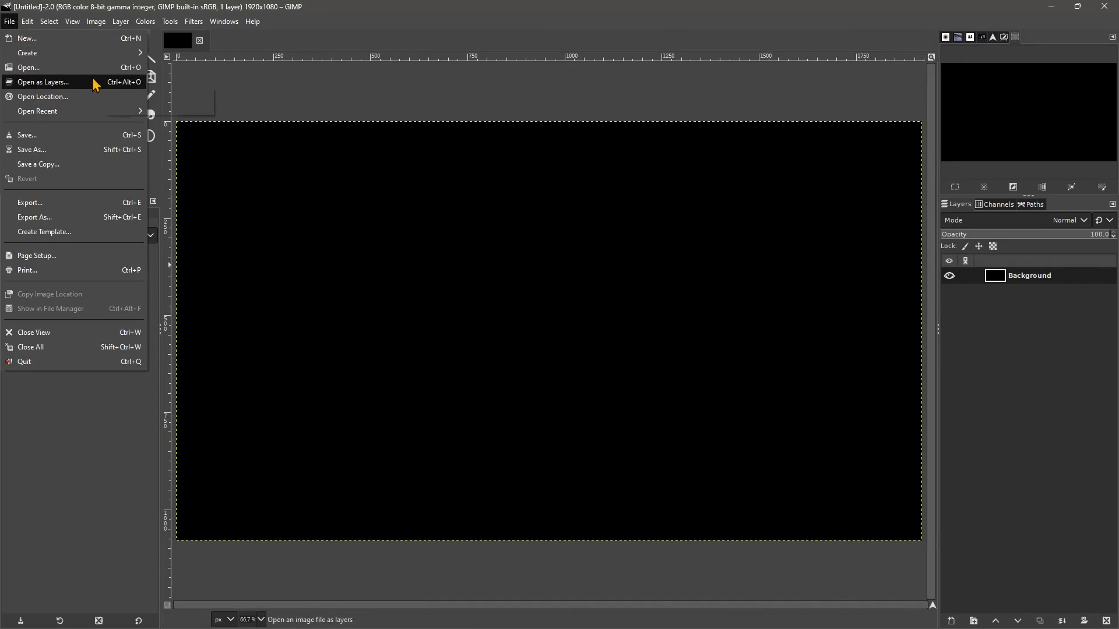
left_click(42, 83)
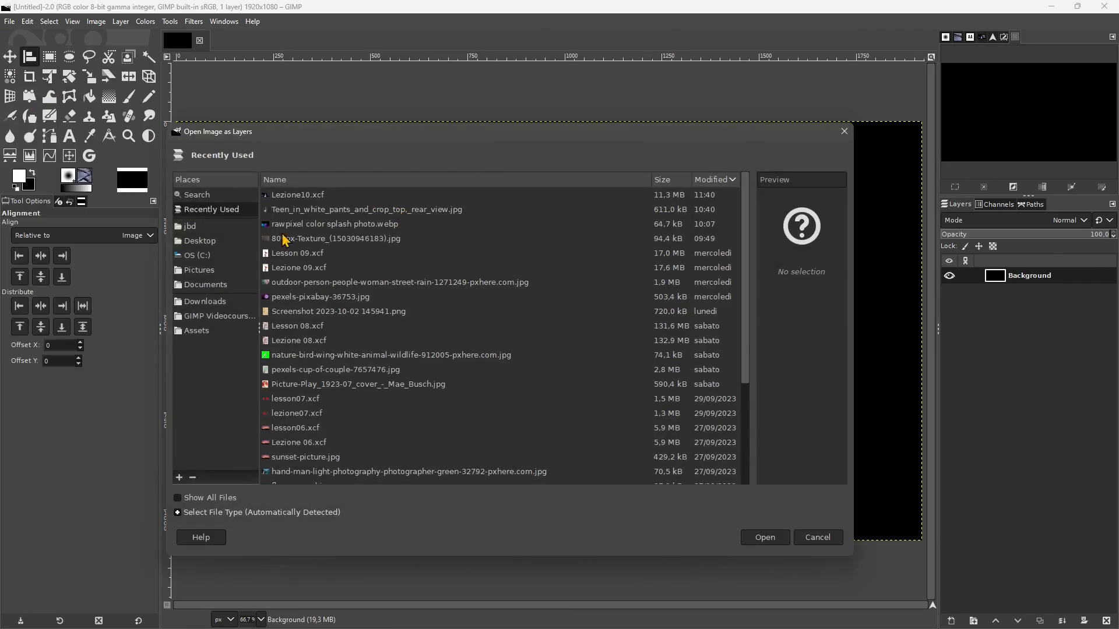
left_click(206, 336)
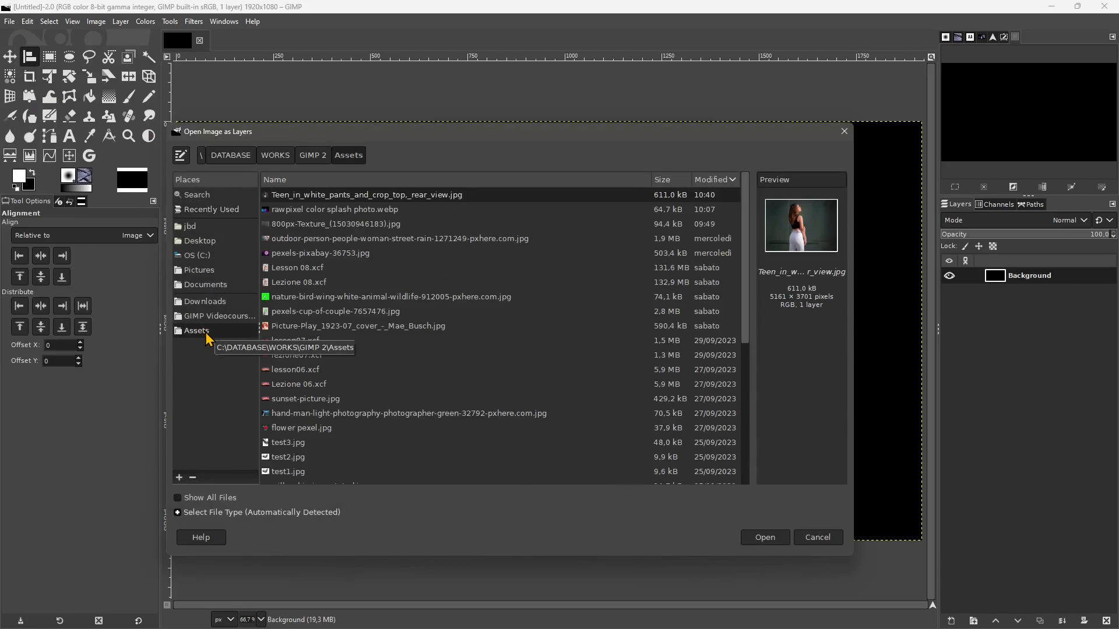
left_click(317, 214)
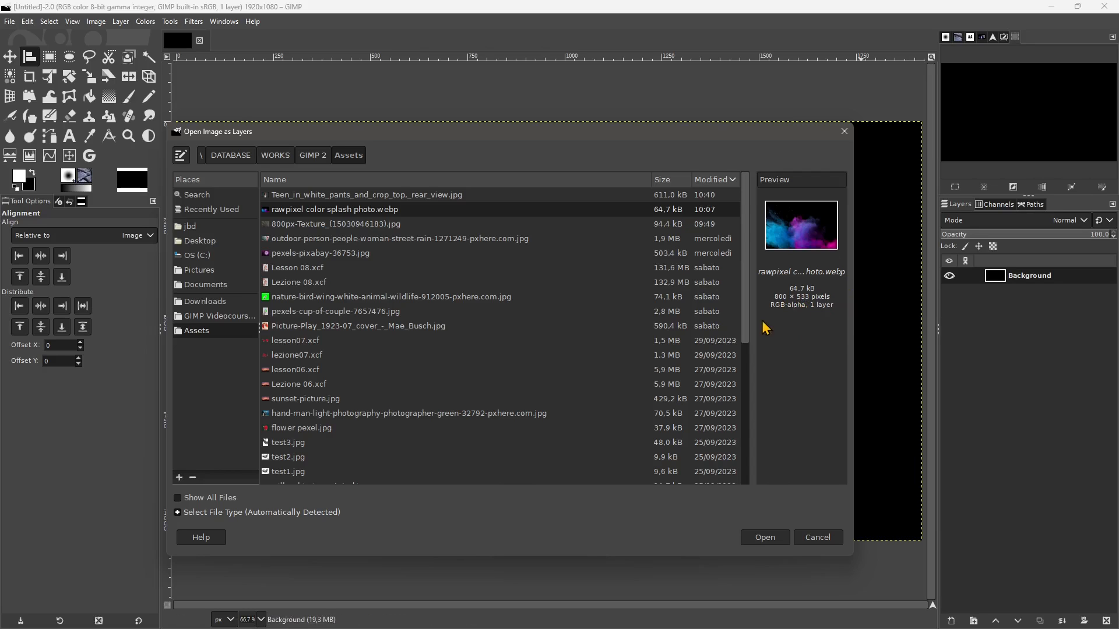
left_click(752, 542)
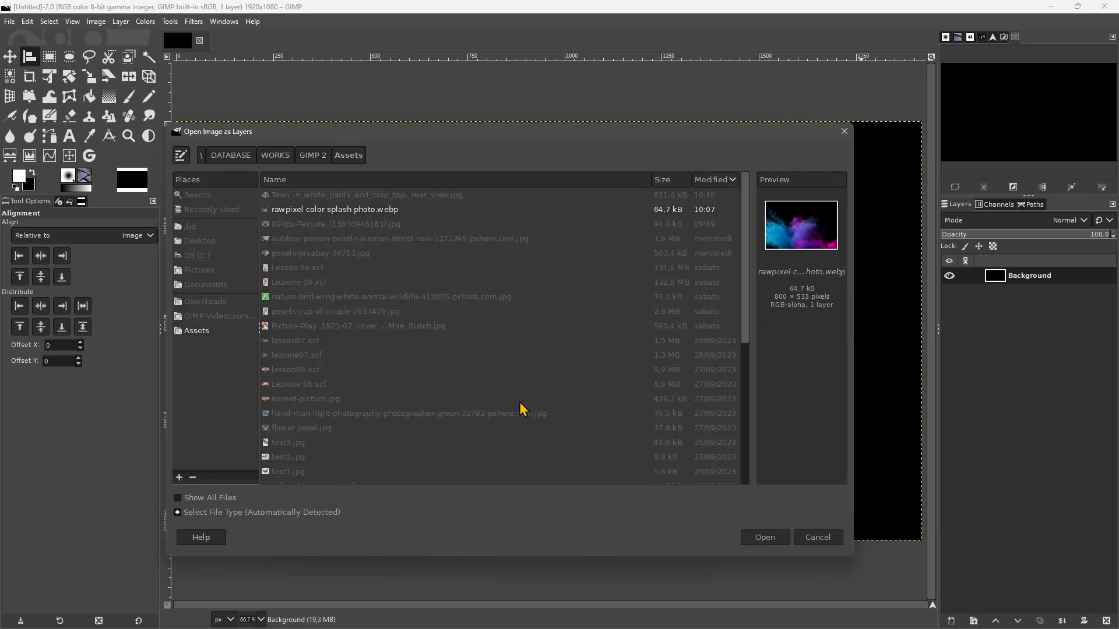
left_click(303, 208)
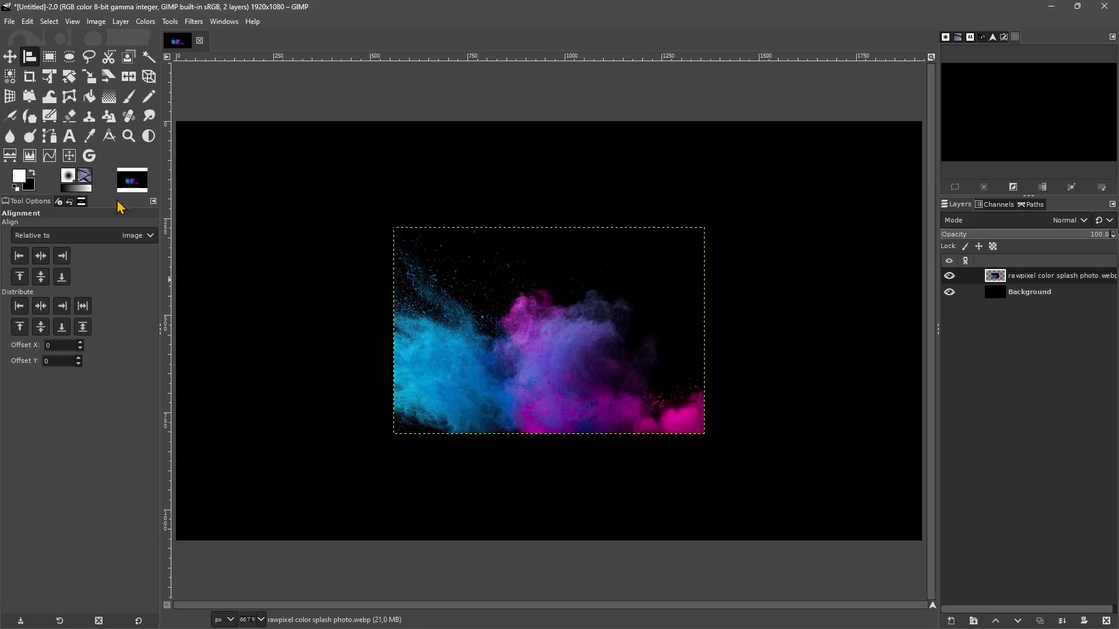
- Scale the colour splash layer up to about 116% with Unified Transform and shift its pivot slightly off centre
left_click(53, 84)
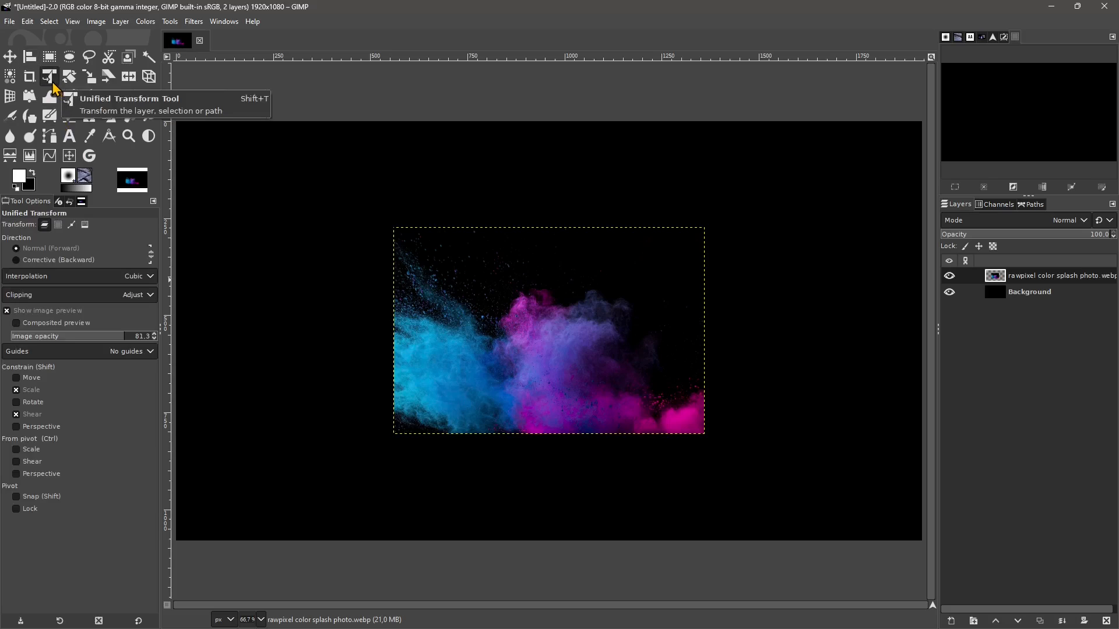
left_click(464, 249)
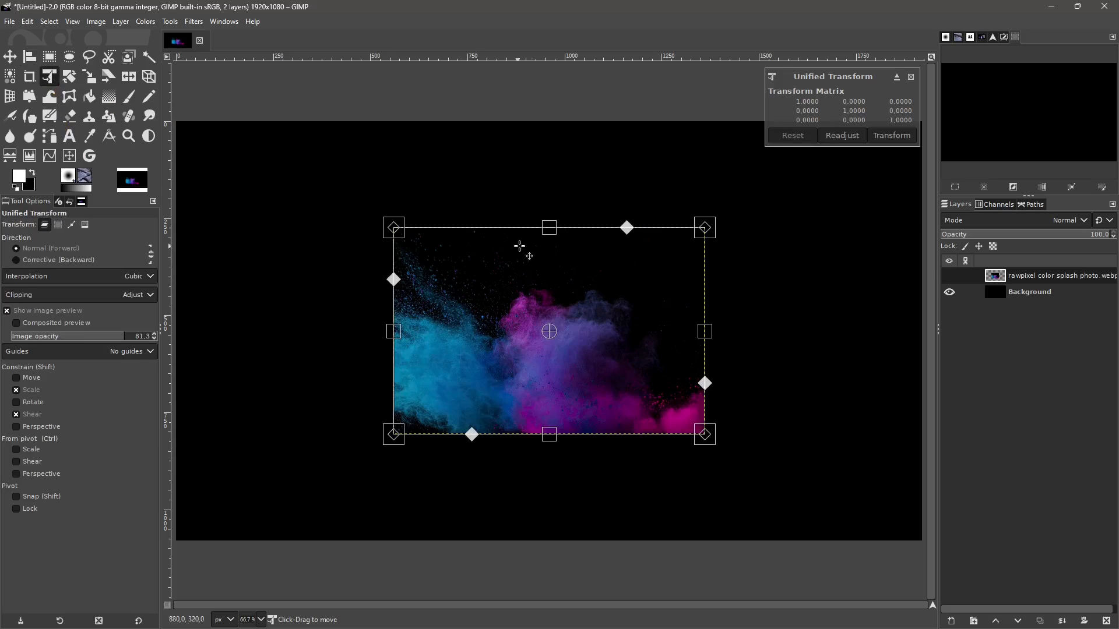
left_click_drag(550, 229, 550, 220)
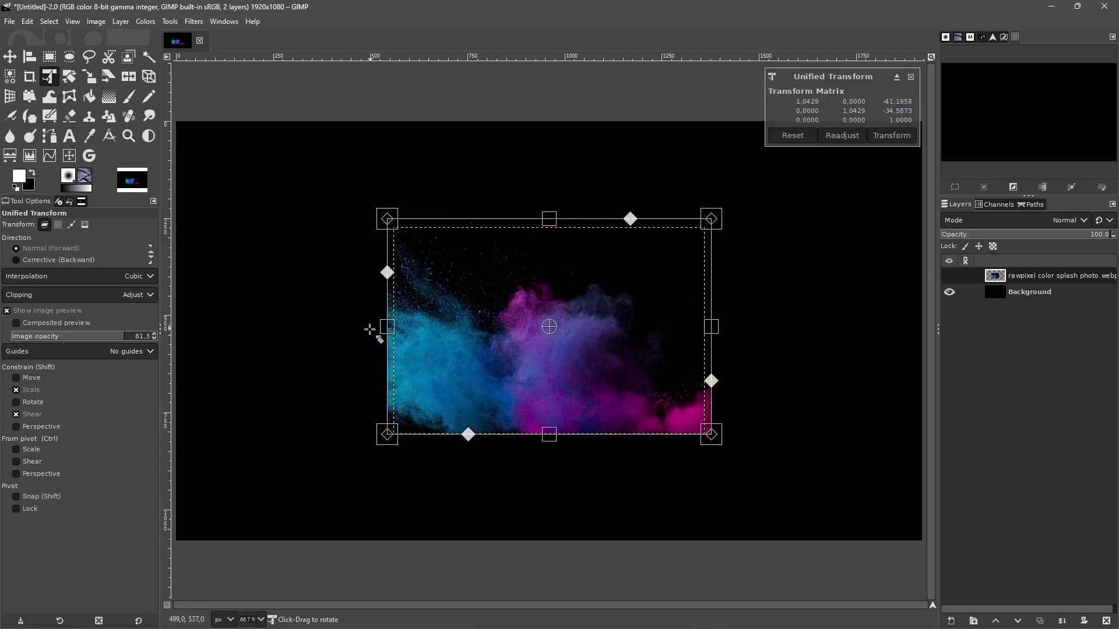
left_click_drag(386, 330, 374, 330)
left_click_drag(547, 444, 549, 453)
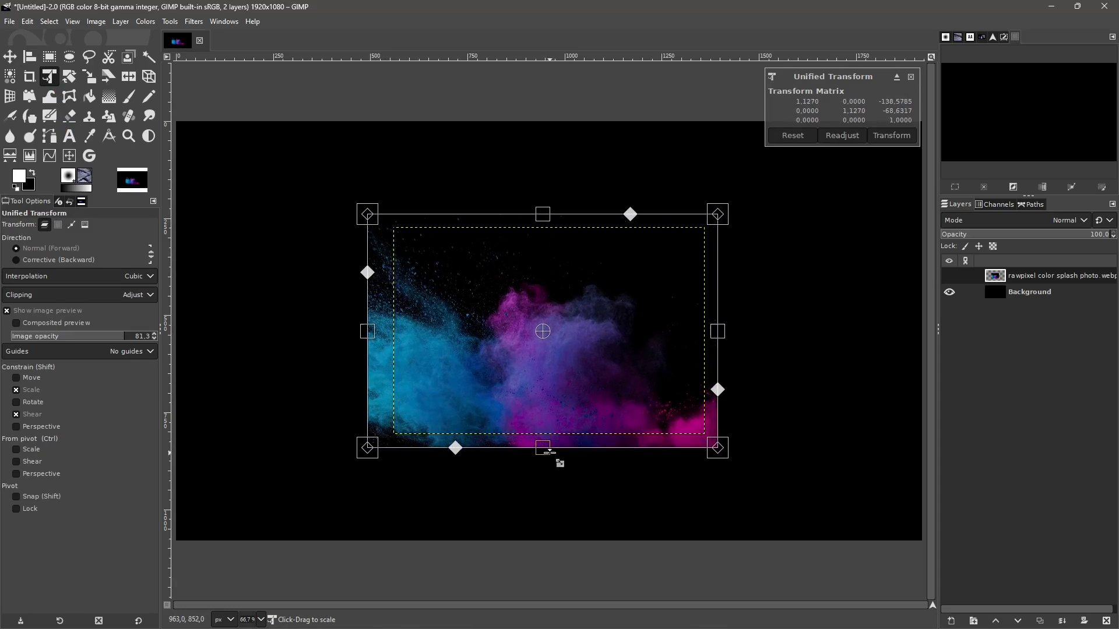
left_click_drag(722, 329, 732, 367)
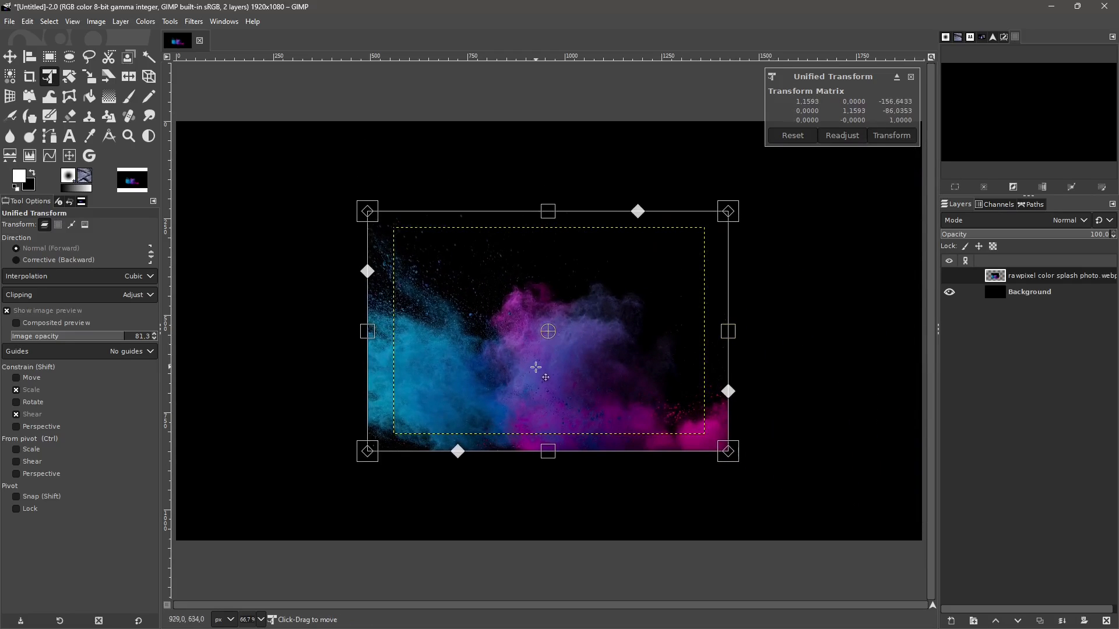
mouse_move(549, 332)
left_mouse_down()
mouse_move(536, 309)
mouse_move(545, 331)
left_mouse_up()
- Try rotating the colour splash around its pivot and undo each rotation
left_click_drag(735, 203, 740, 170)
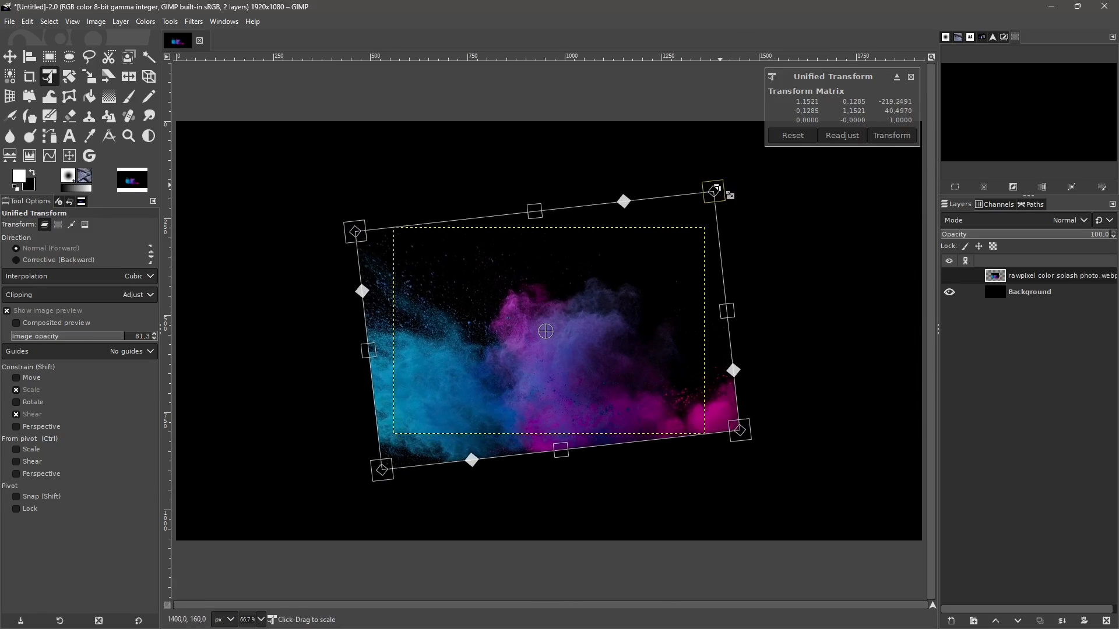
key("ctrl+z")
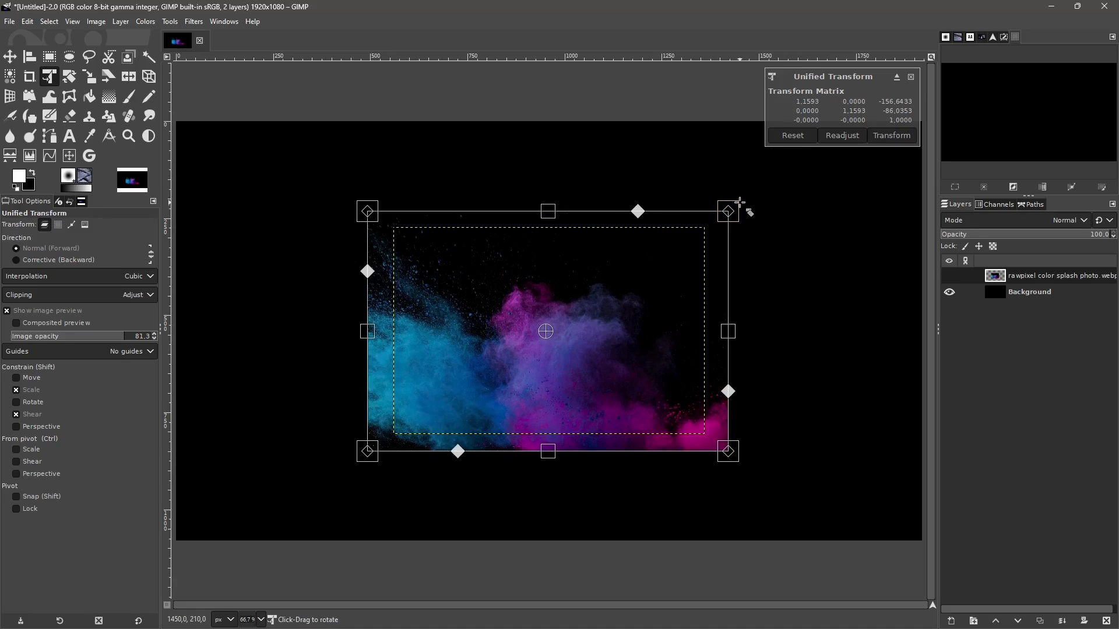
mouse_move(740, 203)
left_mouse_down()
mouse_move(749, 218)
mouse_move(754, 180)
mouse_move(745, 203)
left_mouse_up()
key("ctrl+z")
- Try distorting the perspective of the colour splash at its two right-hand corners and undo the distortion
mouse_move(729, 214)
left_mouse_down()
mouse_move(775, 217)
mouse_move(610, 245)
mouse_move(612, 151)
mouse_move(725, 248)
mouse_move(708, 212)
left_mouse_up()
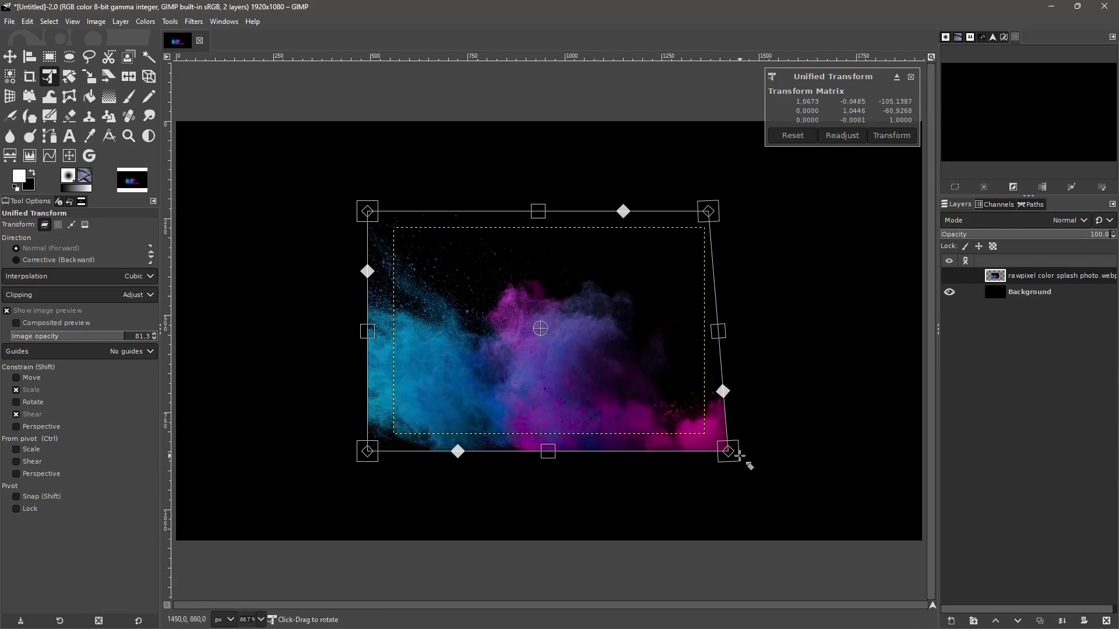
left_click_drag(729, 452, 727, 447)
left_click_drag(724, 455, 727, 452)
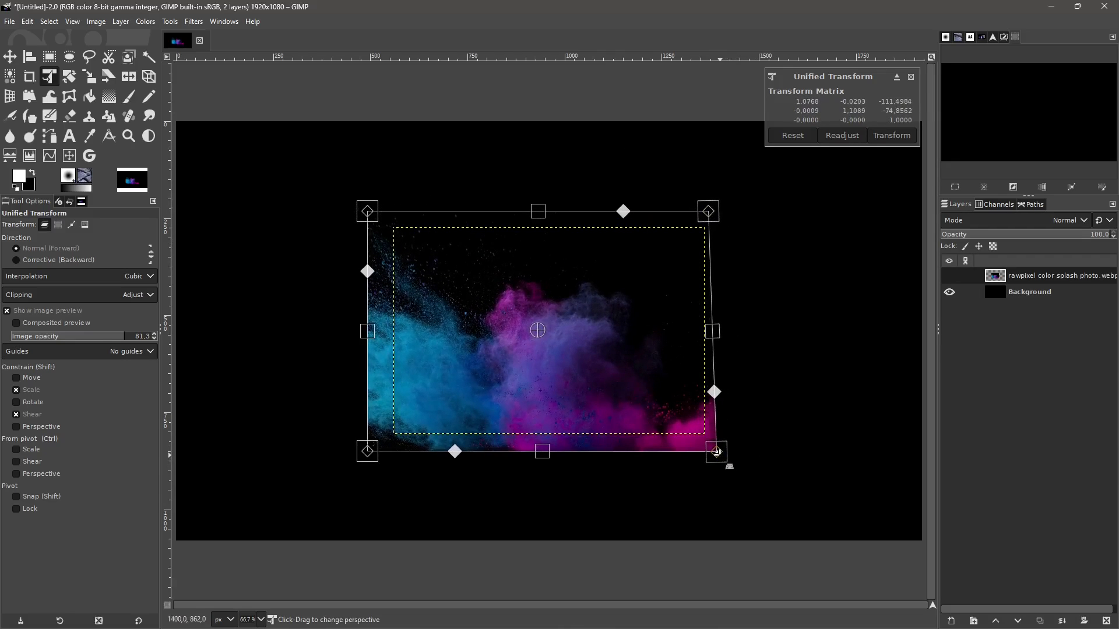
key("ctrl+z")
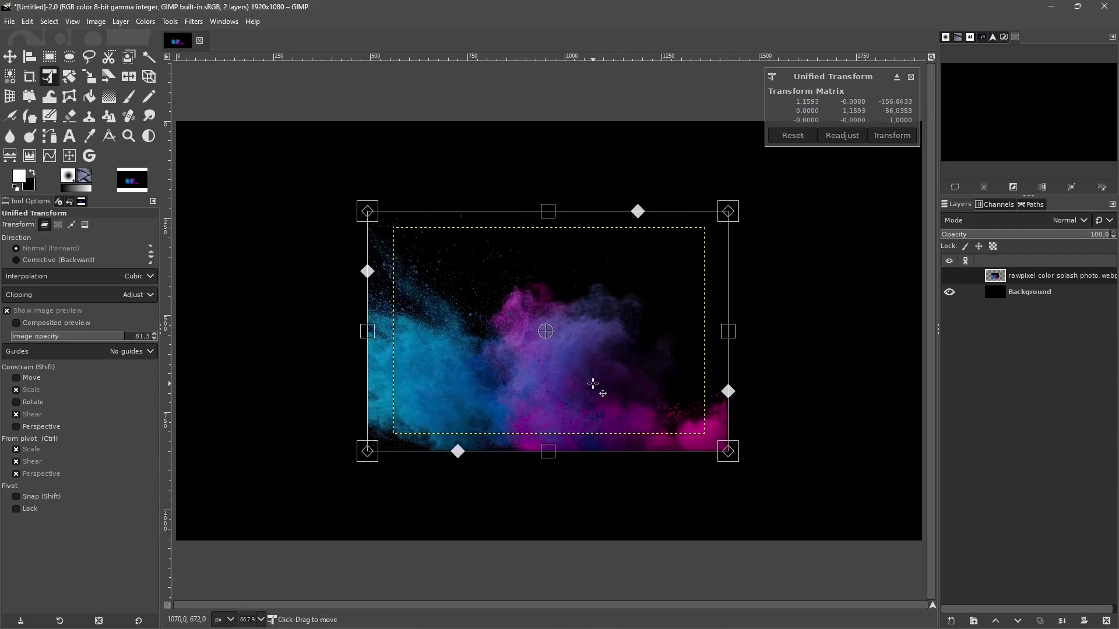
- Enlarge the colour splash to about 139% from opposite corners, and try shearing its edges, undoing the shears
left_click_drag(367, 211, 340, 170)
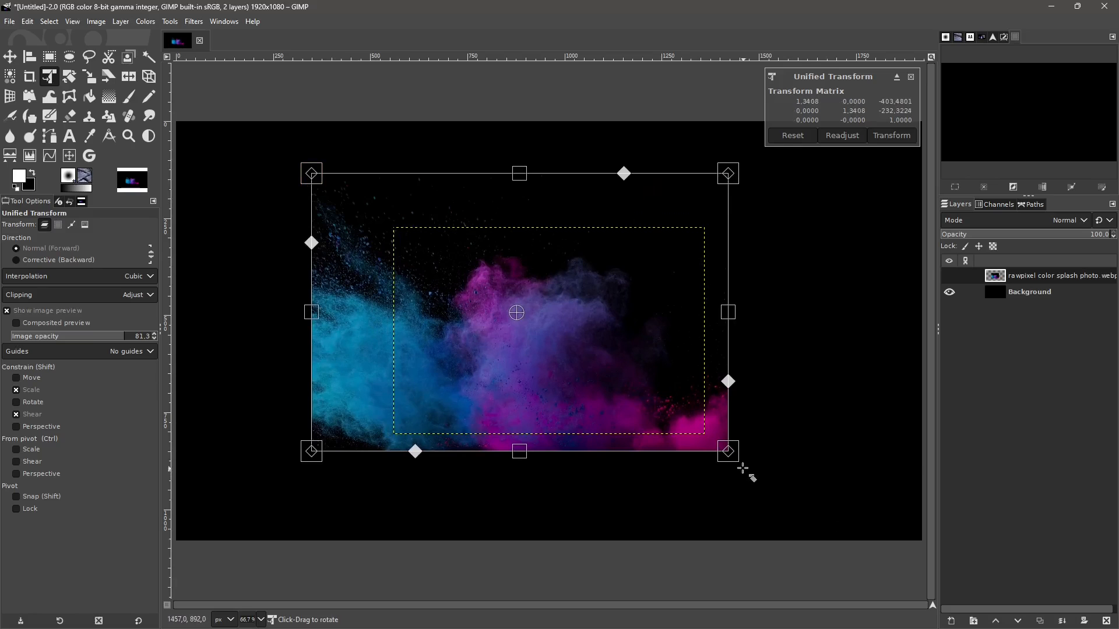
left_click_drag(734, 456, 746, 459)
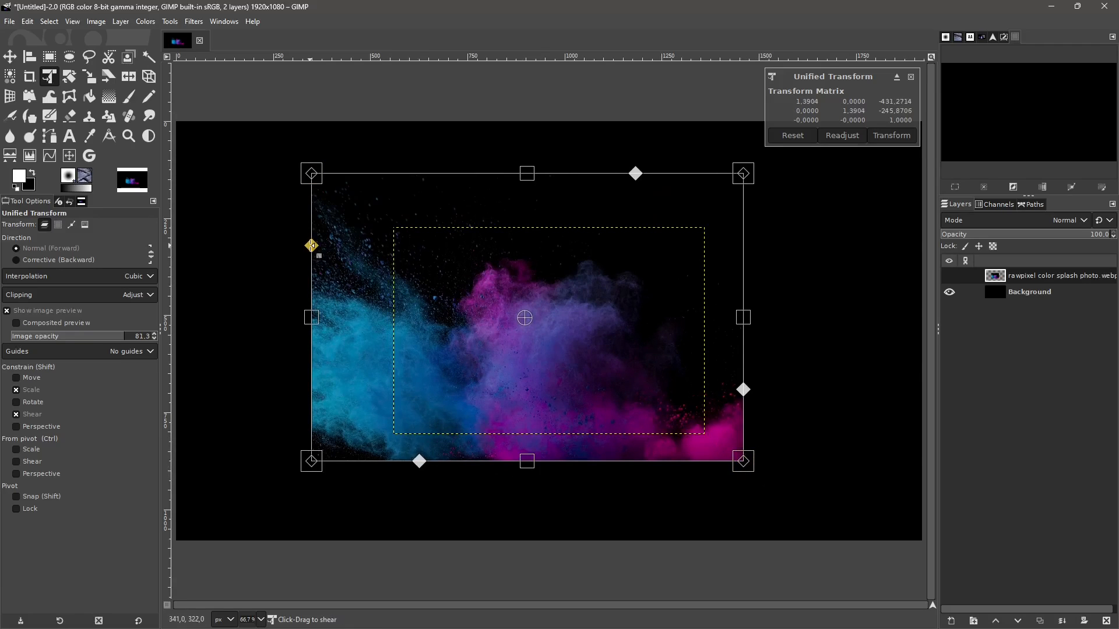
left_click_drag(311, 247, 312, 255)
left_click_drag(636, 177, 615, 178)
left_click_drag(737, 389, 736, 366)
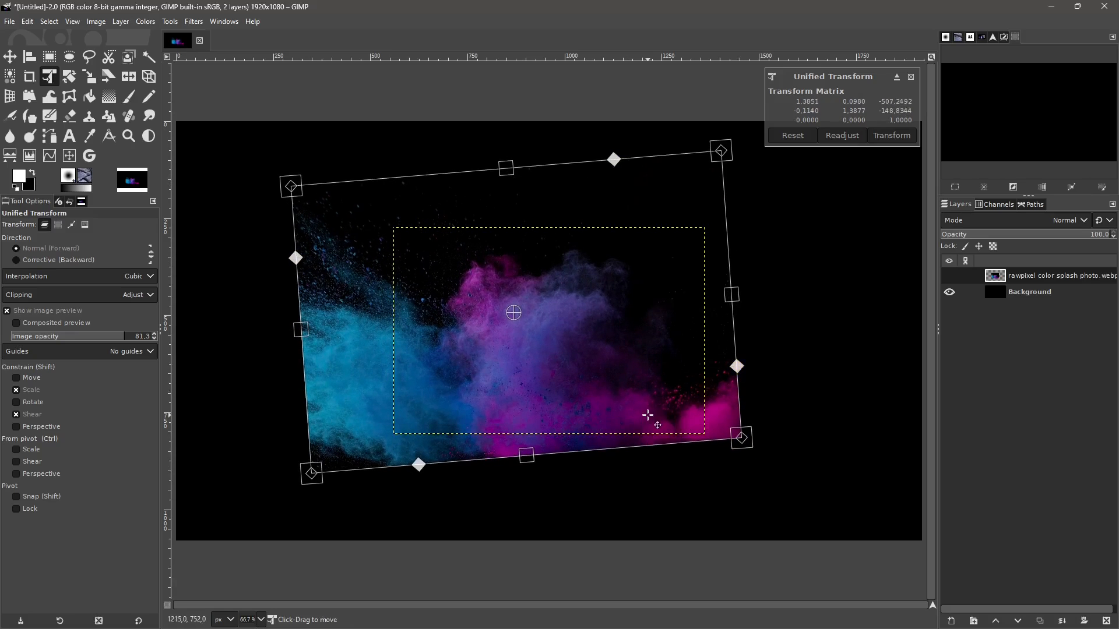
key("ctrl+z")
key("ctrl+z")
key("ctrl+z")
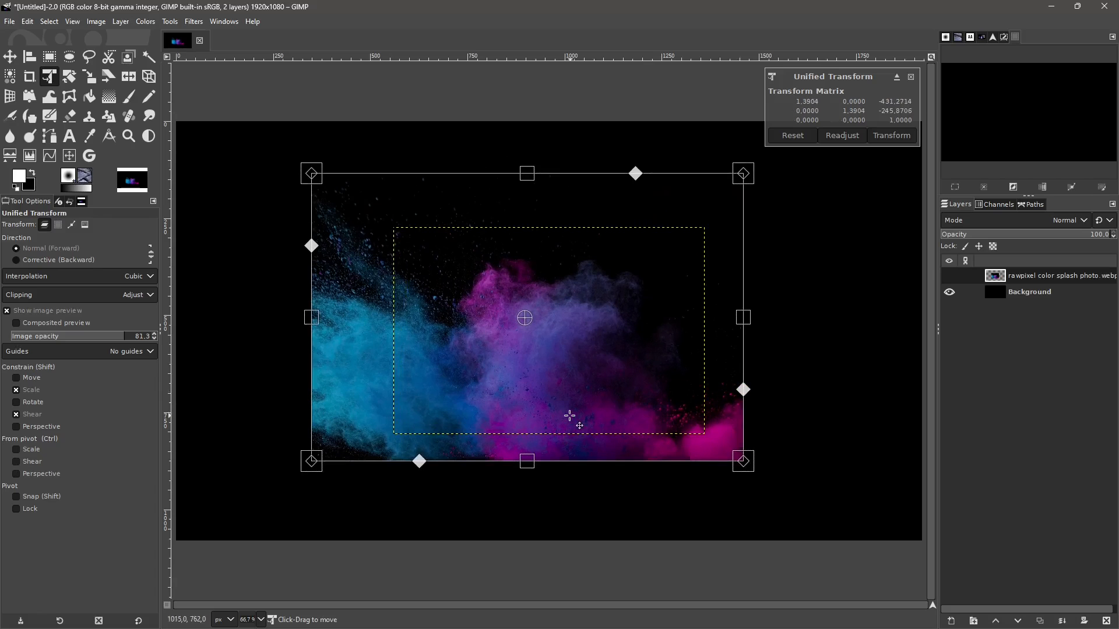
- Scale the colour splash proportionally to about 244% so that it spans the full canvas width
left_click_drag(308, 330, 169, 324)
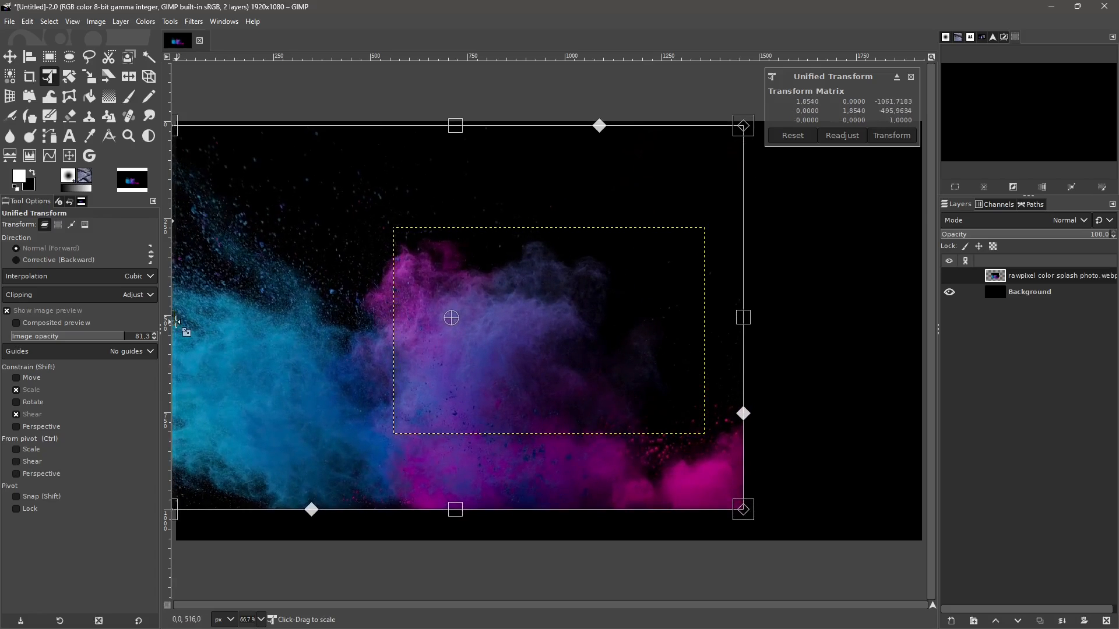
left_click_drag(743, 318, 928, 332)
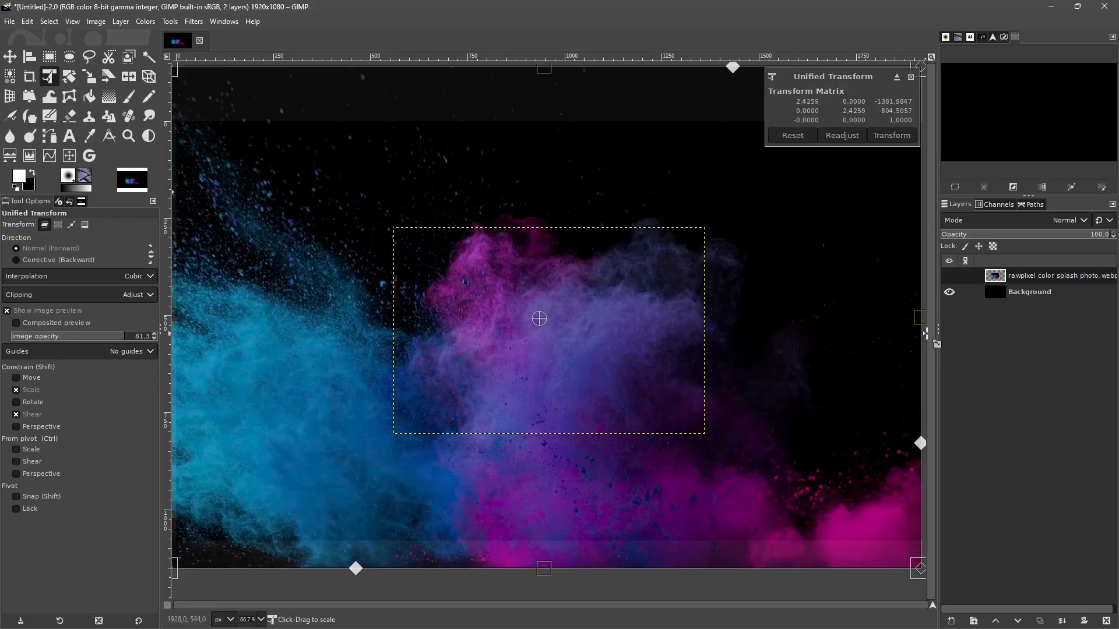
scroll(579, 425, "down", 1)
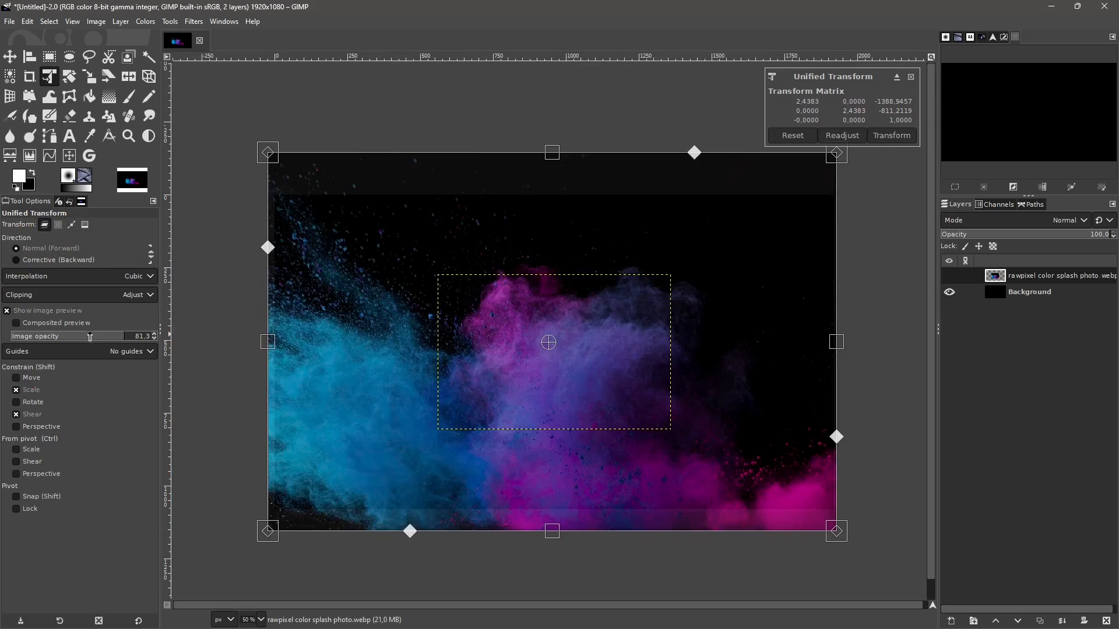
- Set the transform preview's image opacity to 38.8, reposition the colour splash to cover the whole canvas and apply the transform
left_click_drag(89, 337, 67, 367)
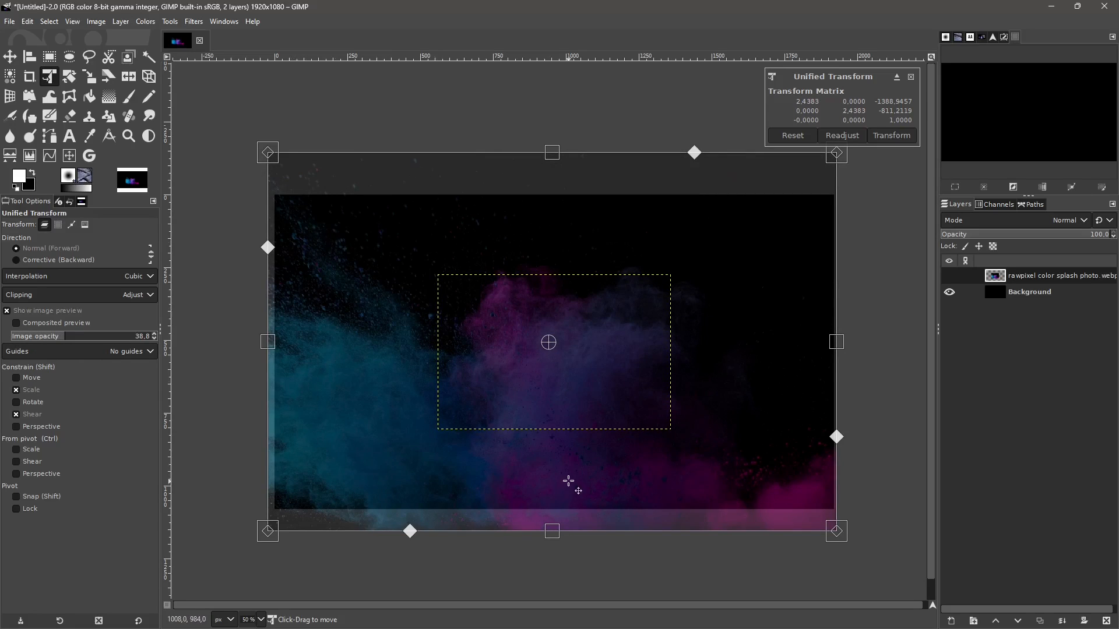
left_click_drag(568, 481, 568, 463)
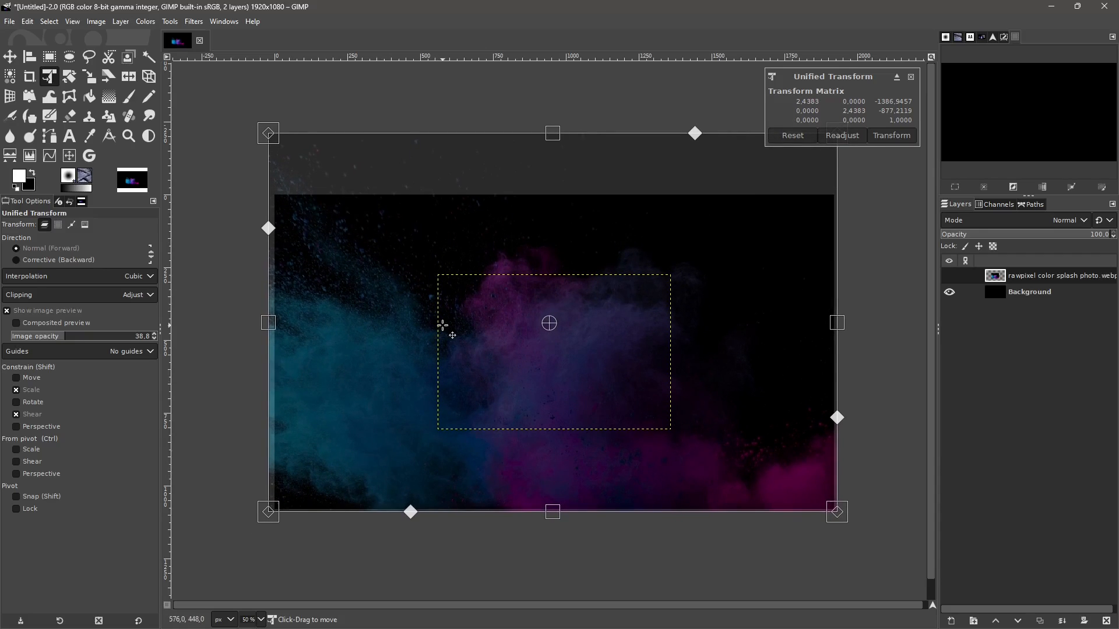
left_click_drag(476, 221, 507, 188)
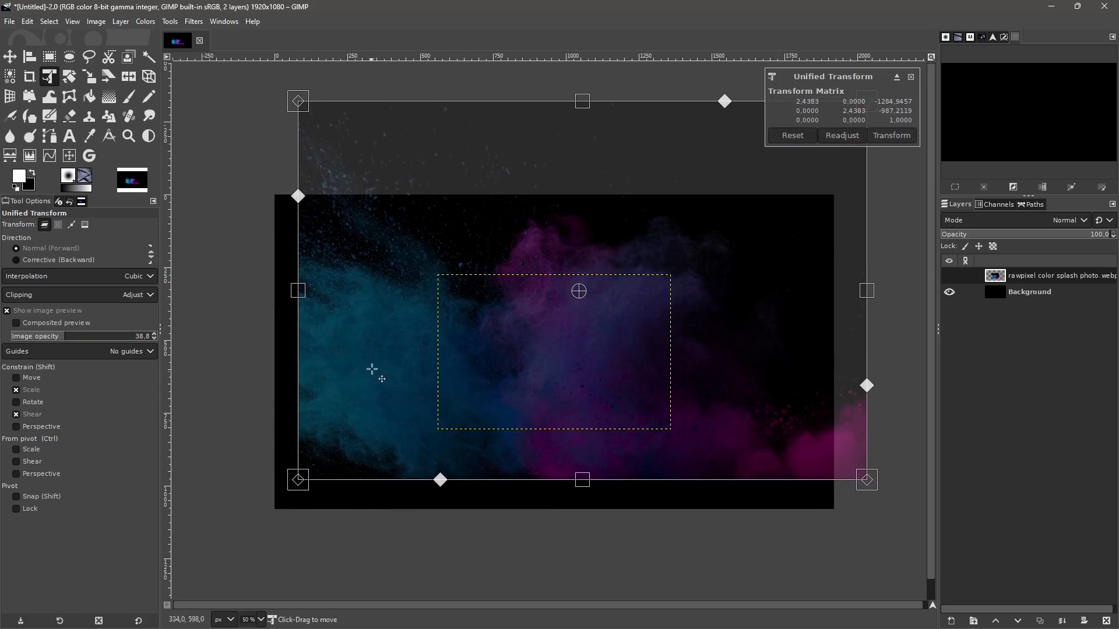
left_click_drag(372, 369, 349, 387)
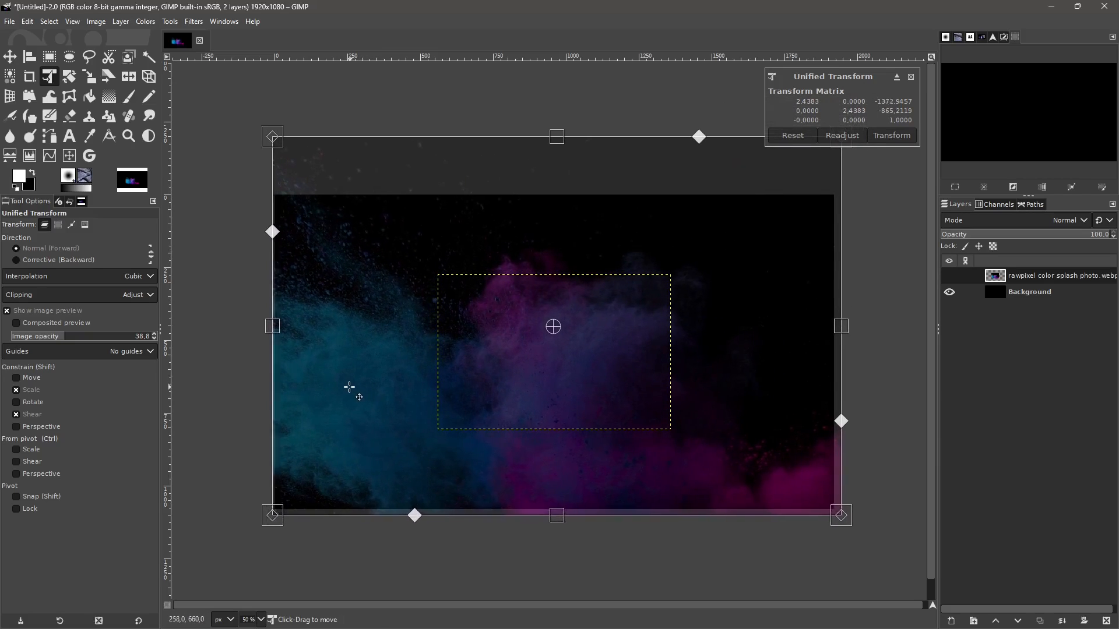
left_click(881, 138)
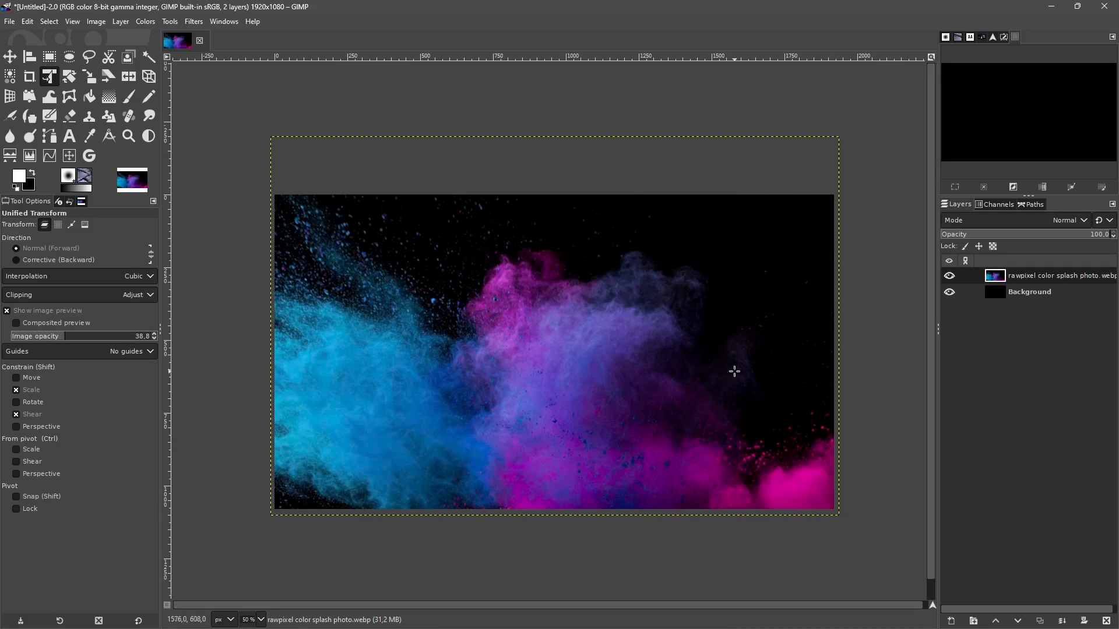
- Compare the boundaries of the Background and colour splash layers, and undo the applied Unified Transform
left_click(1015, 293)
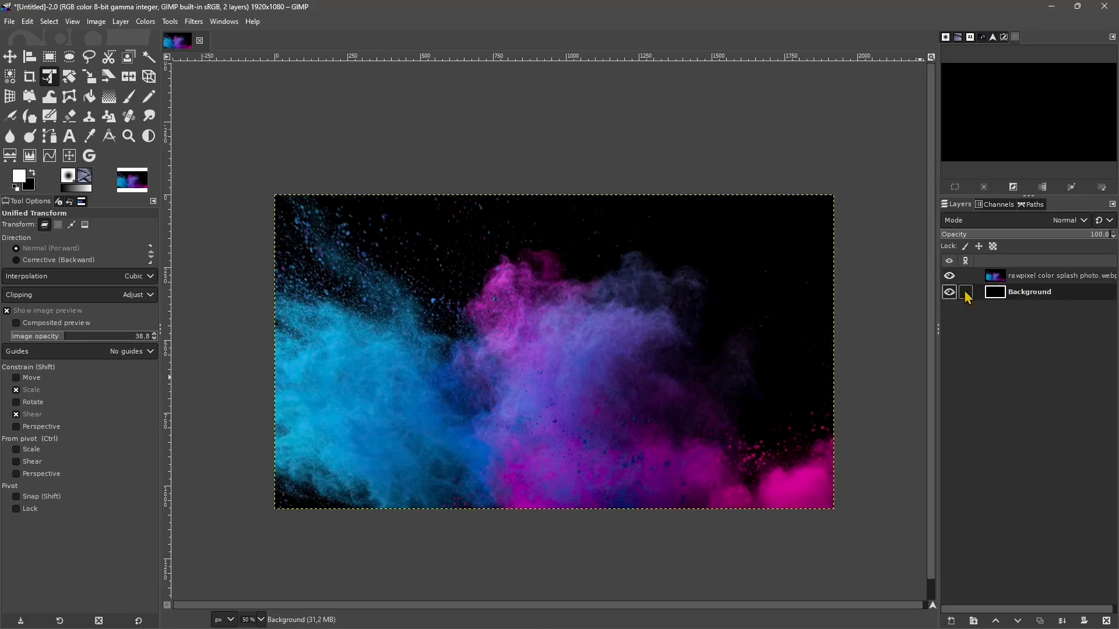
left_click(1025, 276)
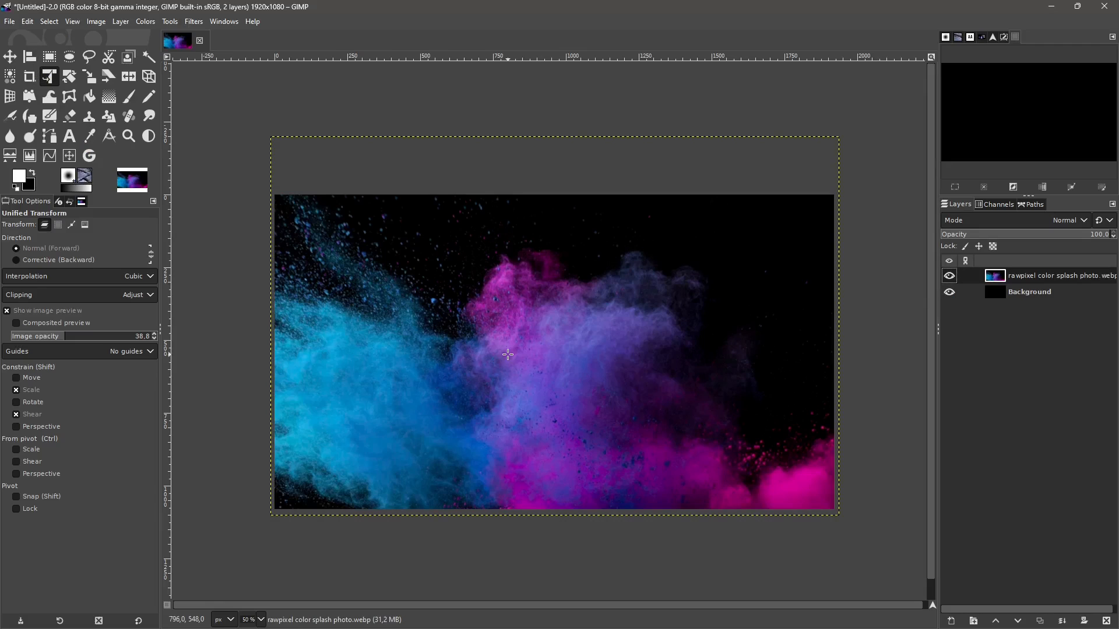
key("ctrl+z")
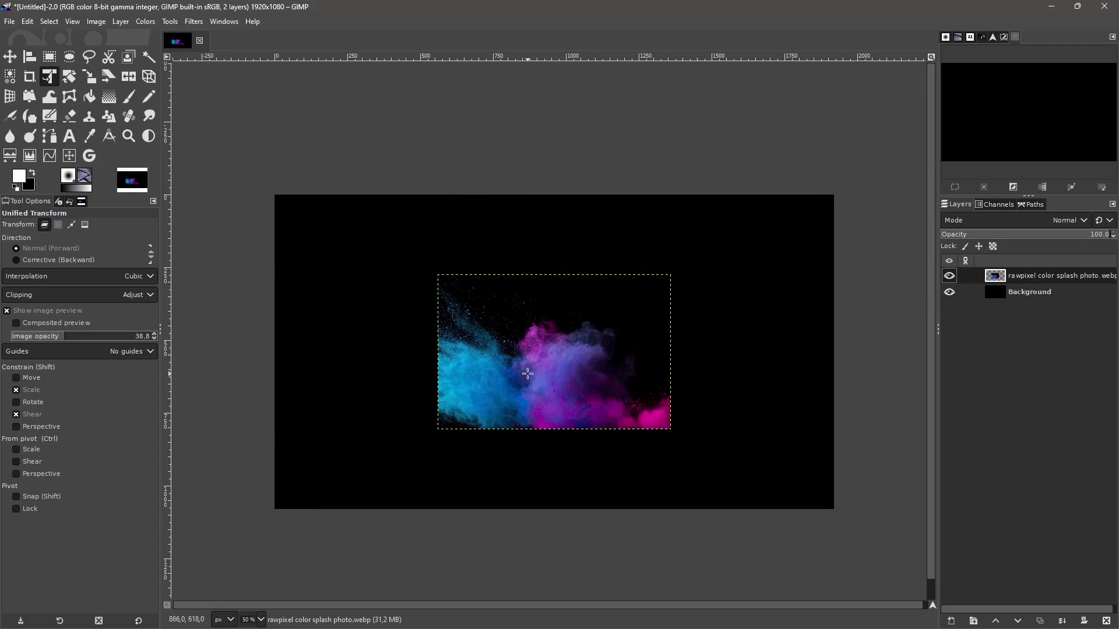
- Flip the colour splash layer horizontally and undo the flip
left_click(121, 23)
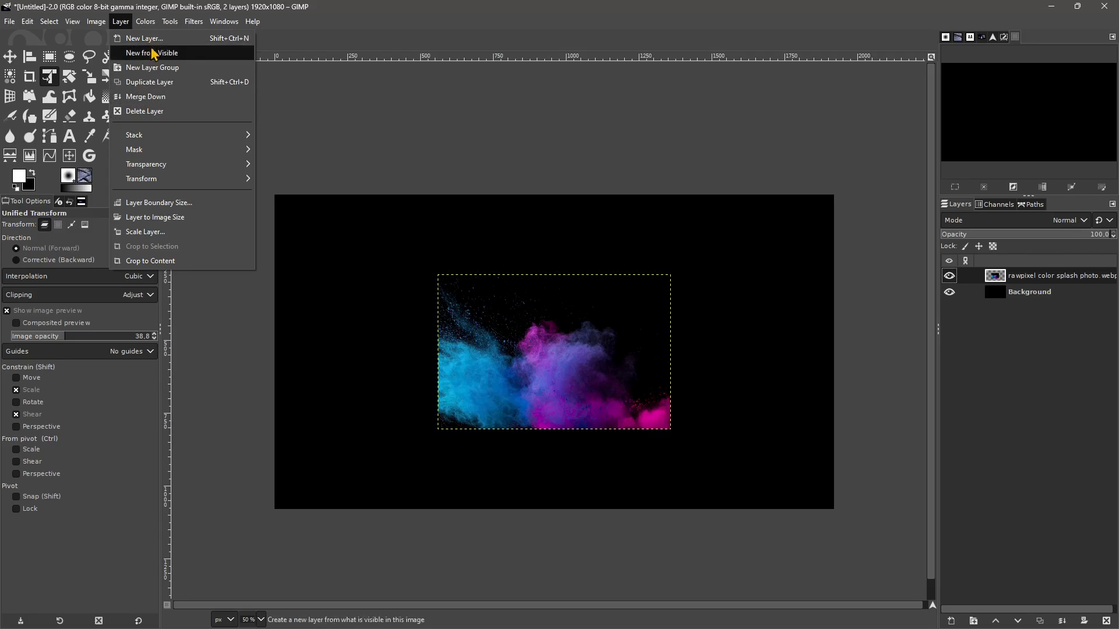
mouse_move(149, 143)
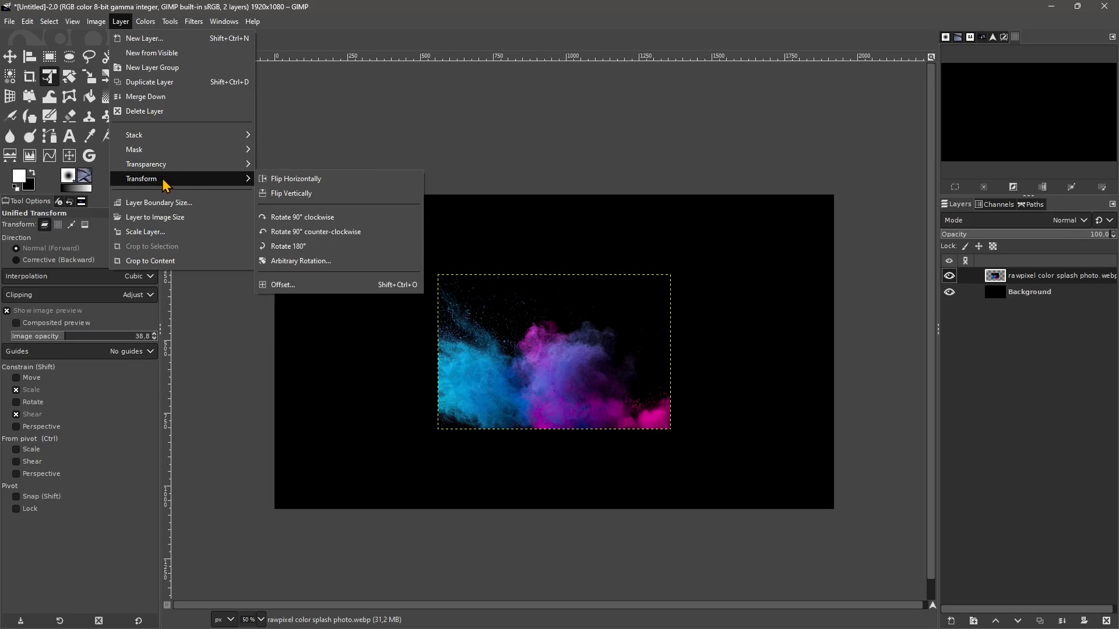
left_click(308, 186)
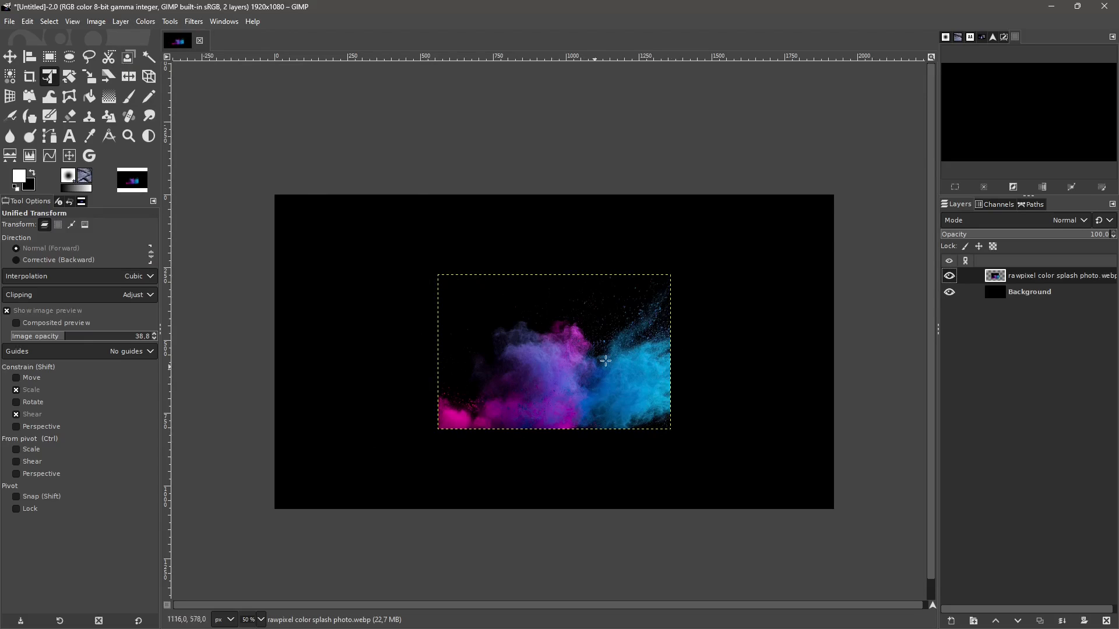
key("ctrl+z")
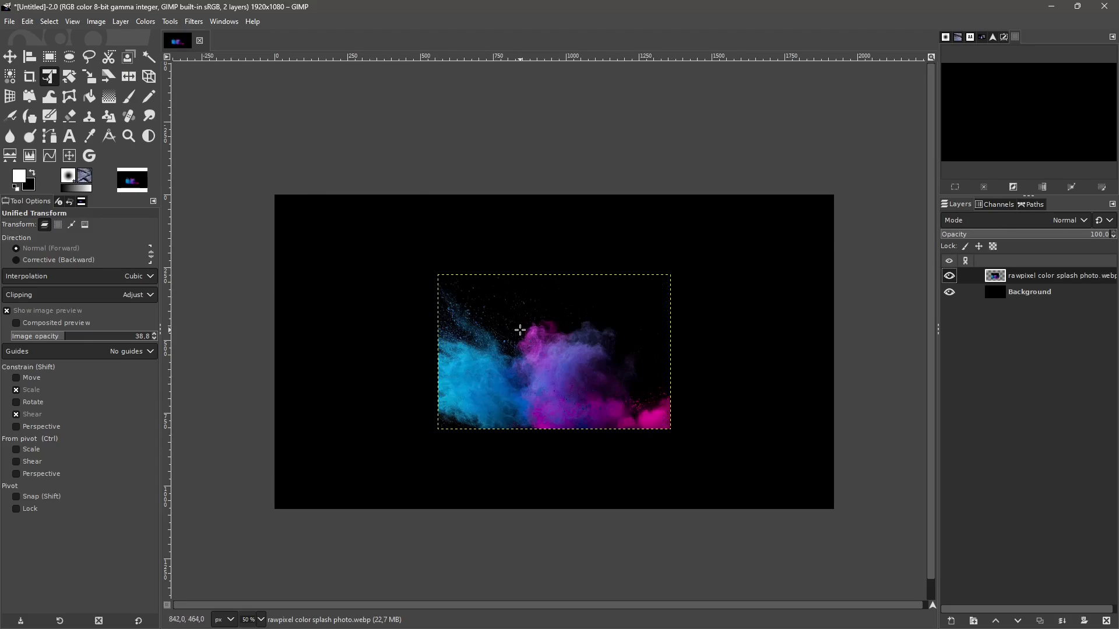
left_click(120, 22)
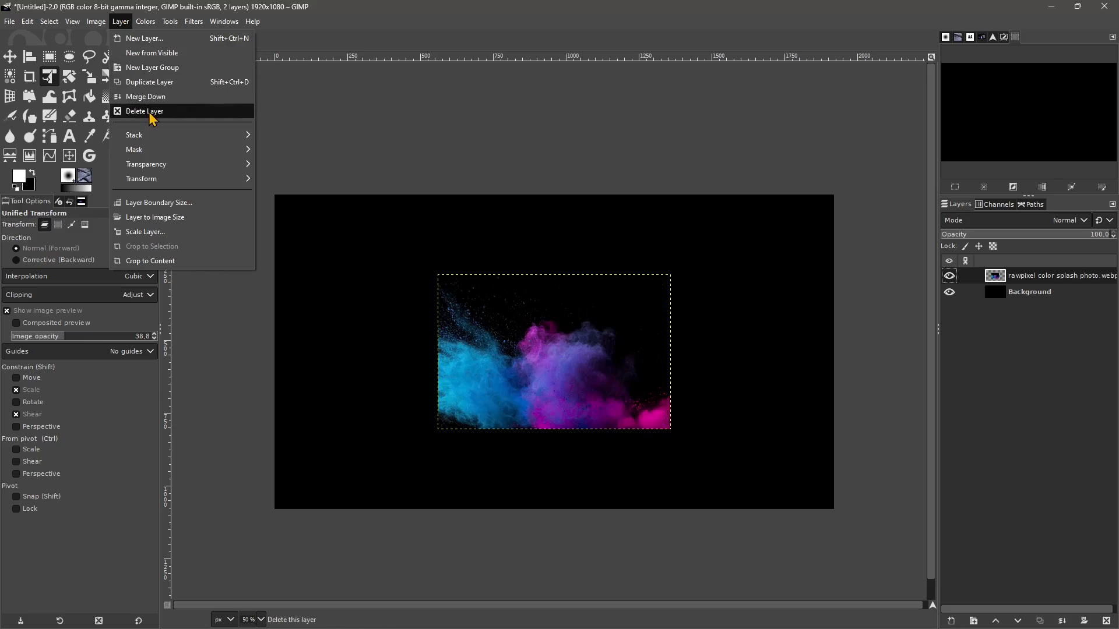
mouse_move(159, 185)
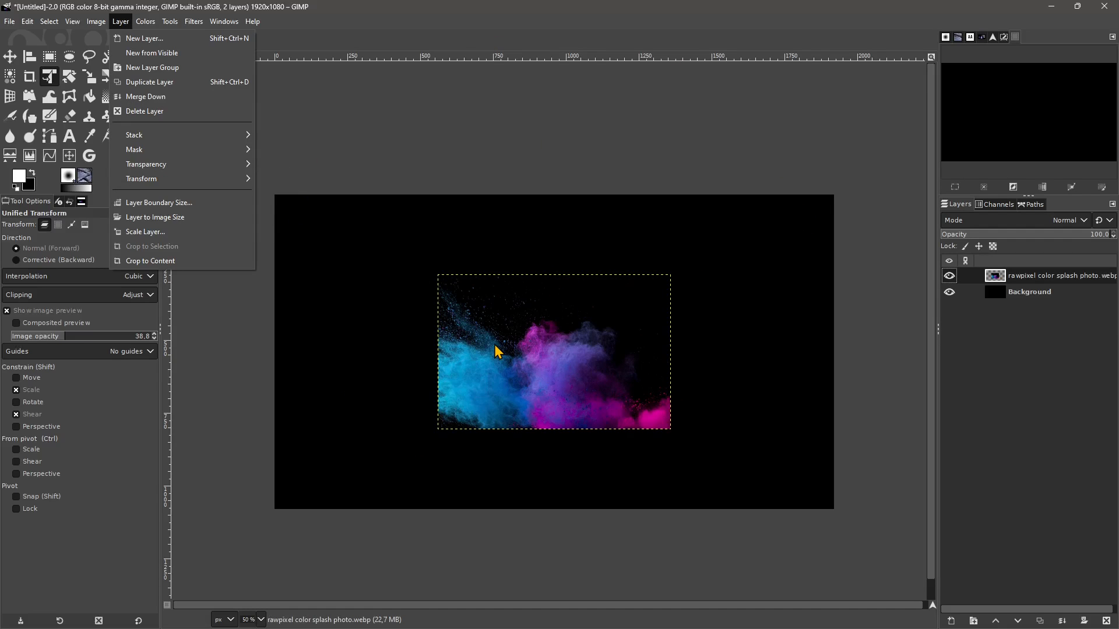
mouse_move(97, 26)
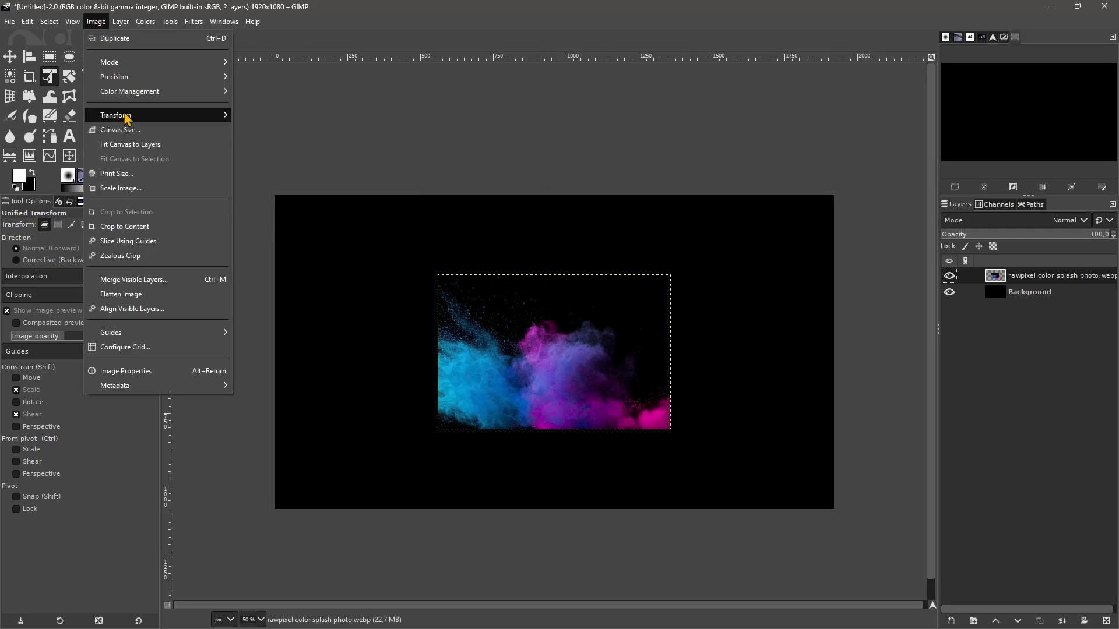
mouse_move(145, 115)
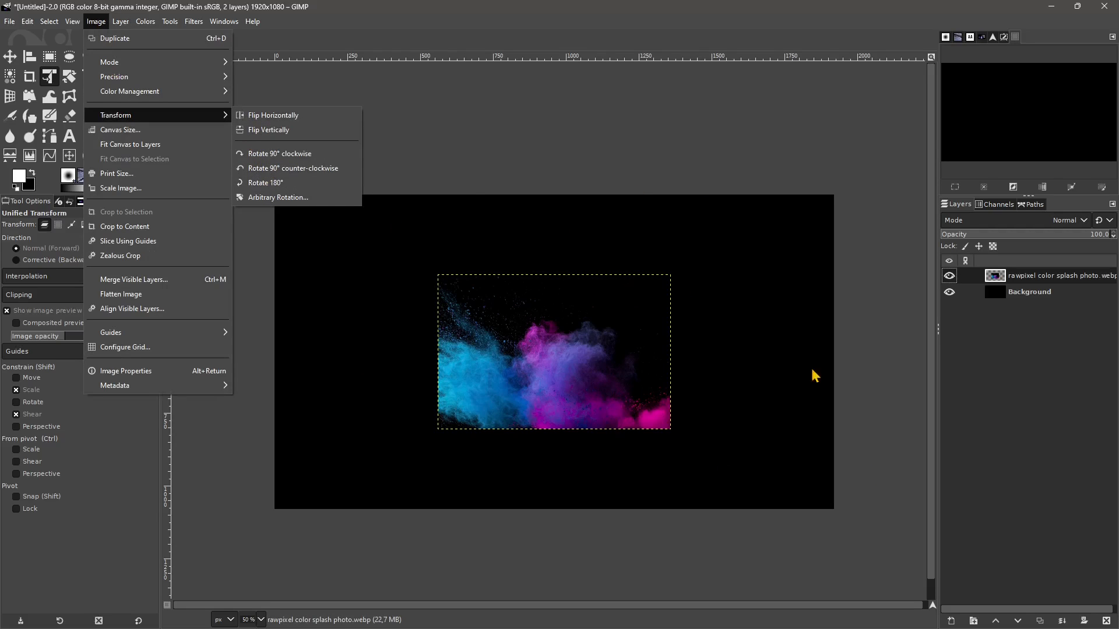
left_click(532, 147)
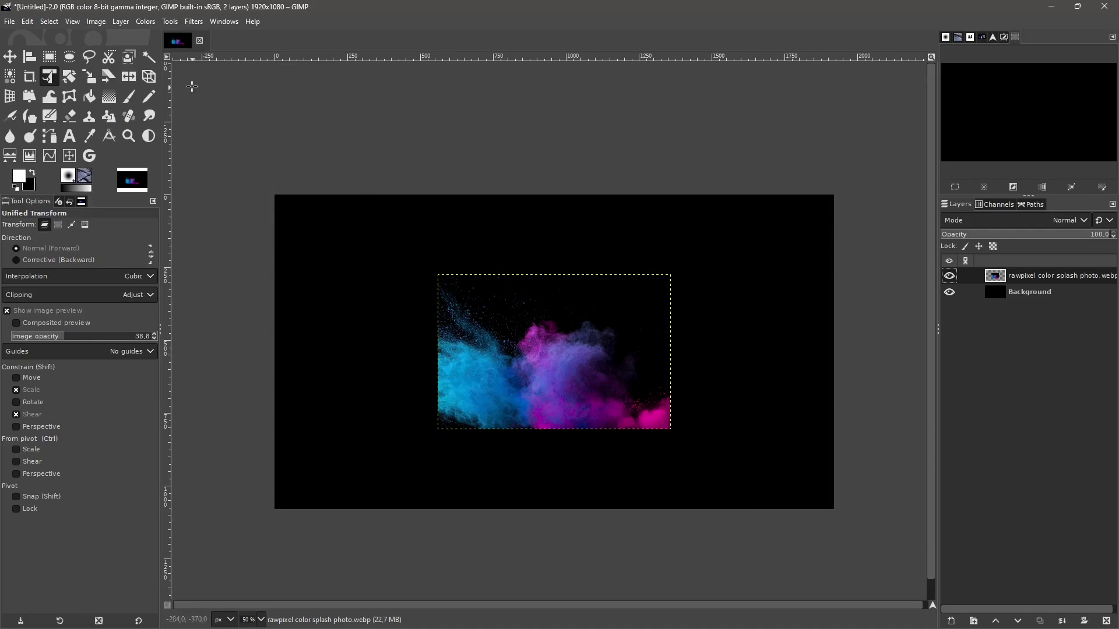
left_click(121, 22)
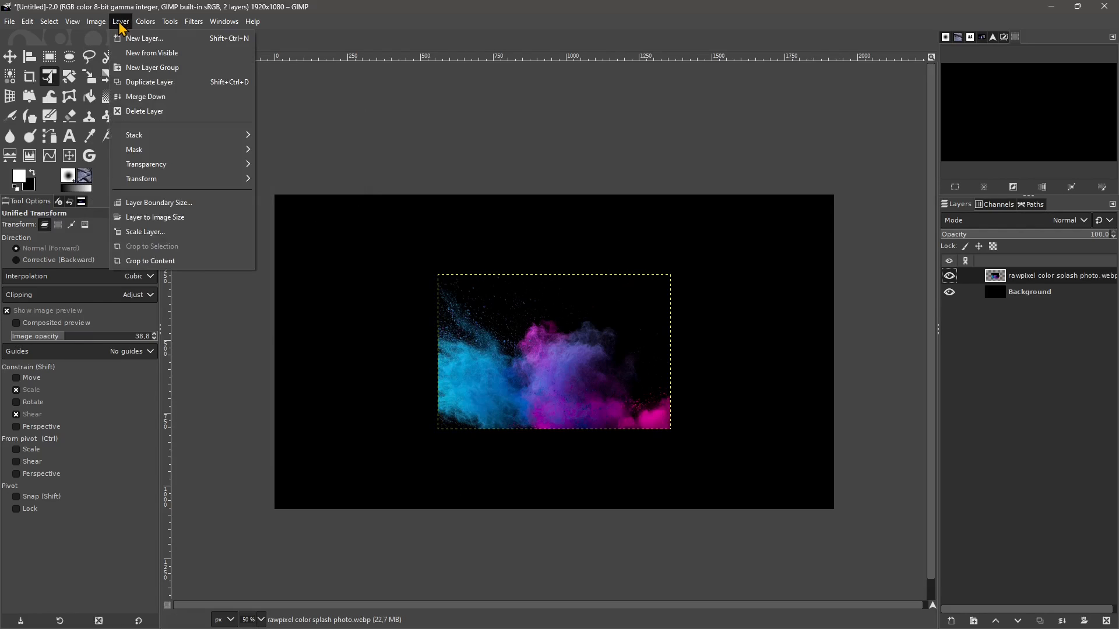
- Expand the colour splash layer's boundary to the image size and hide the Background layer, keeping the splash layer active
mouse_move(96, 22)
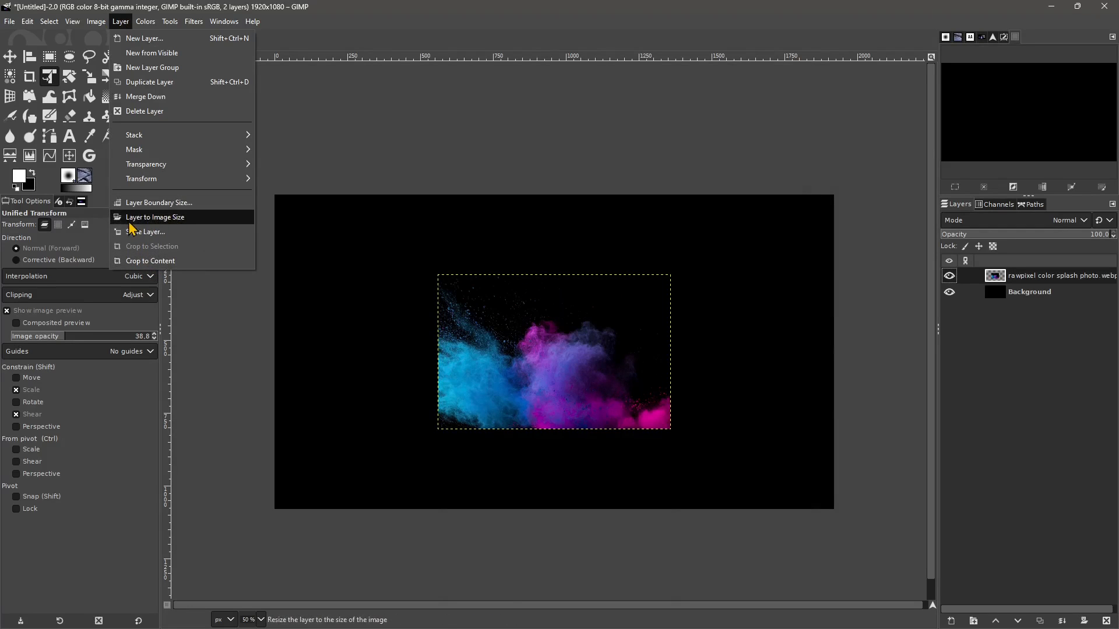
left_click(167, 218)
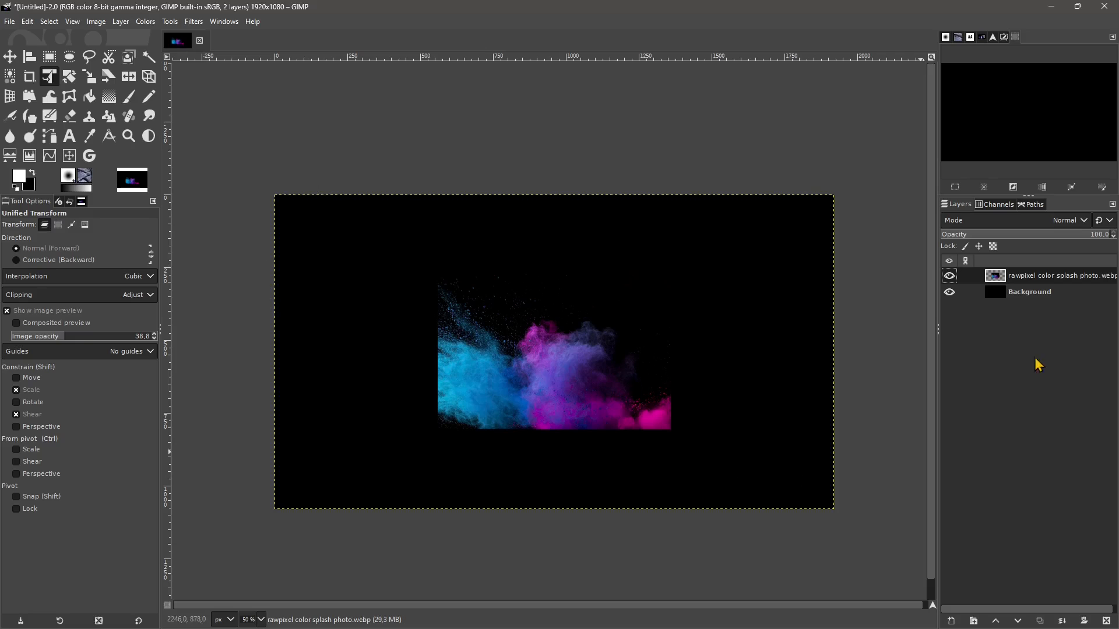
left_click(949, 292)
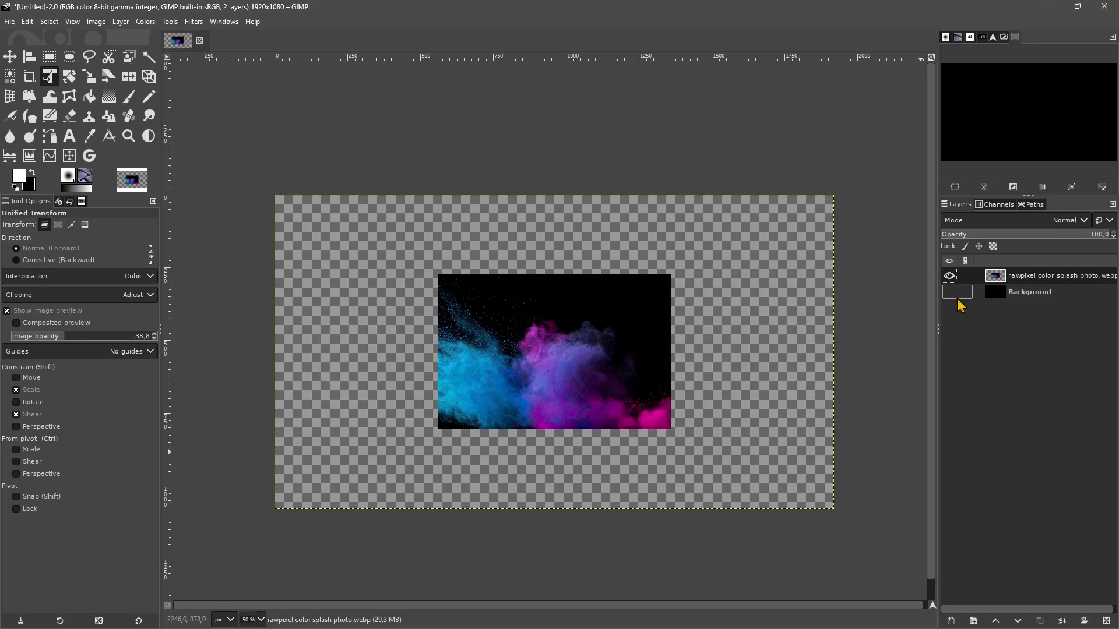
left_click(1032, 295)
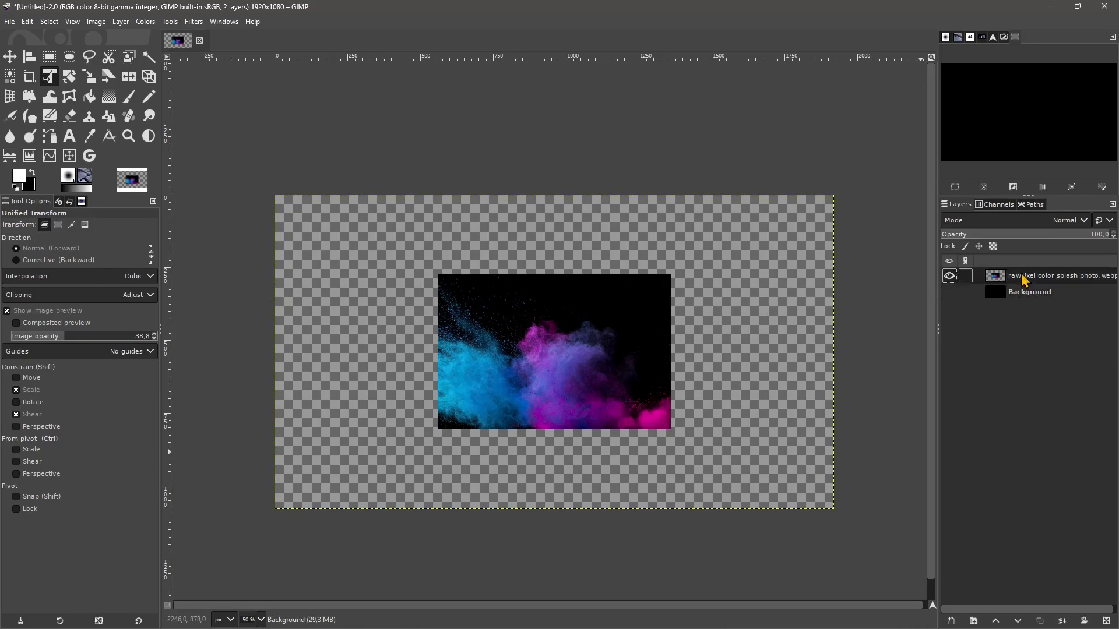
left_click(1023, 280)
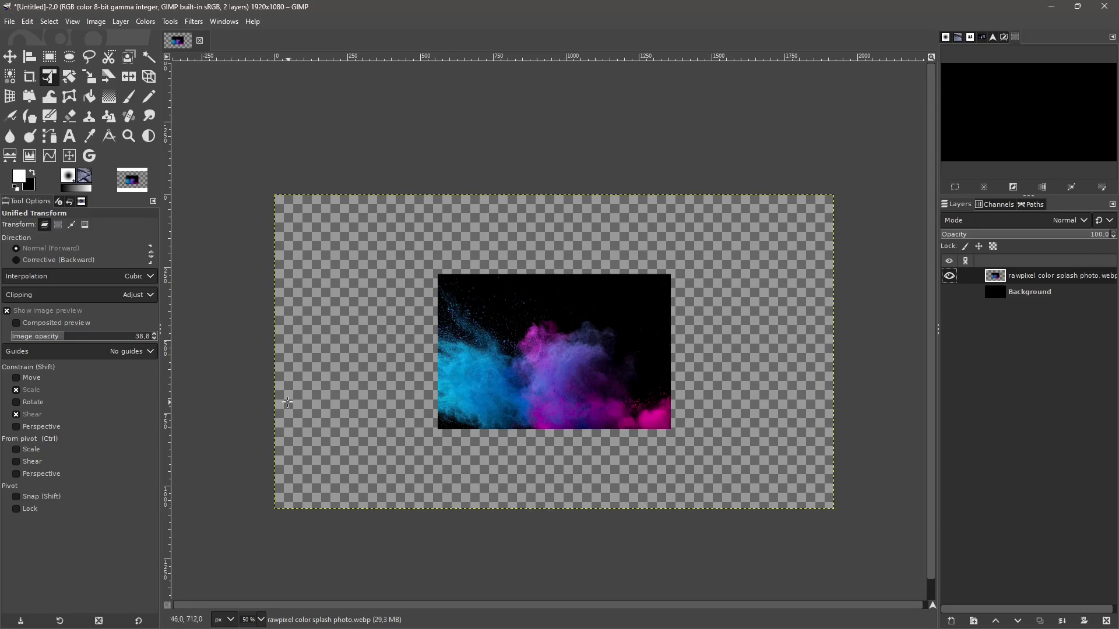
- Crop the colour splash layer to its content and target it with the Alignment tool
left_click(30, 57)
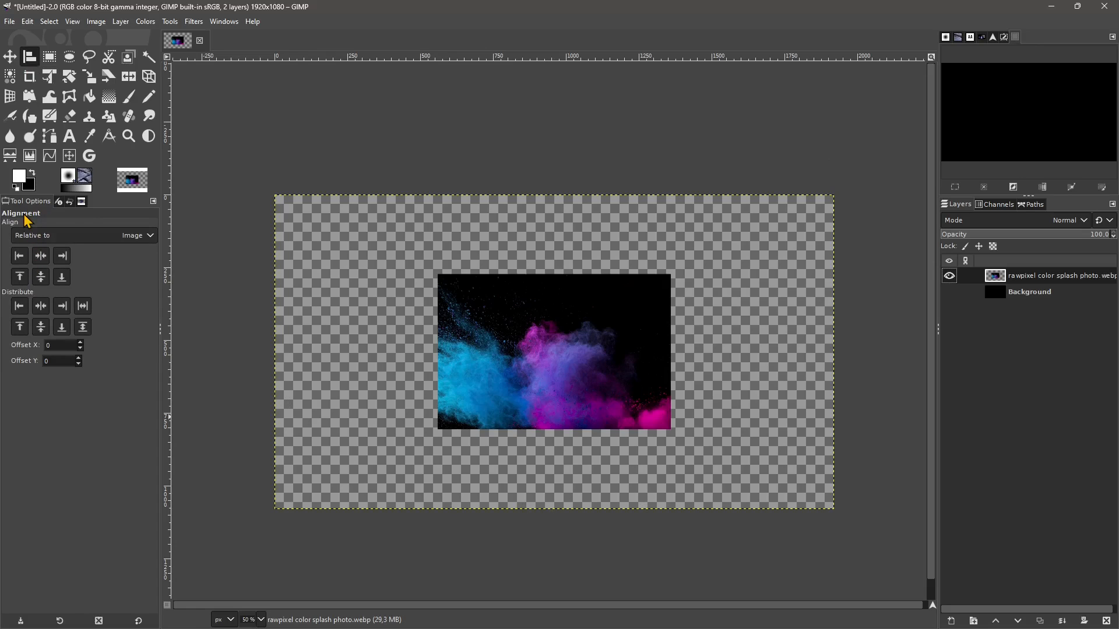
left_click(282, 196)
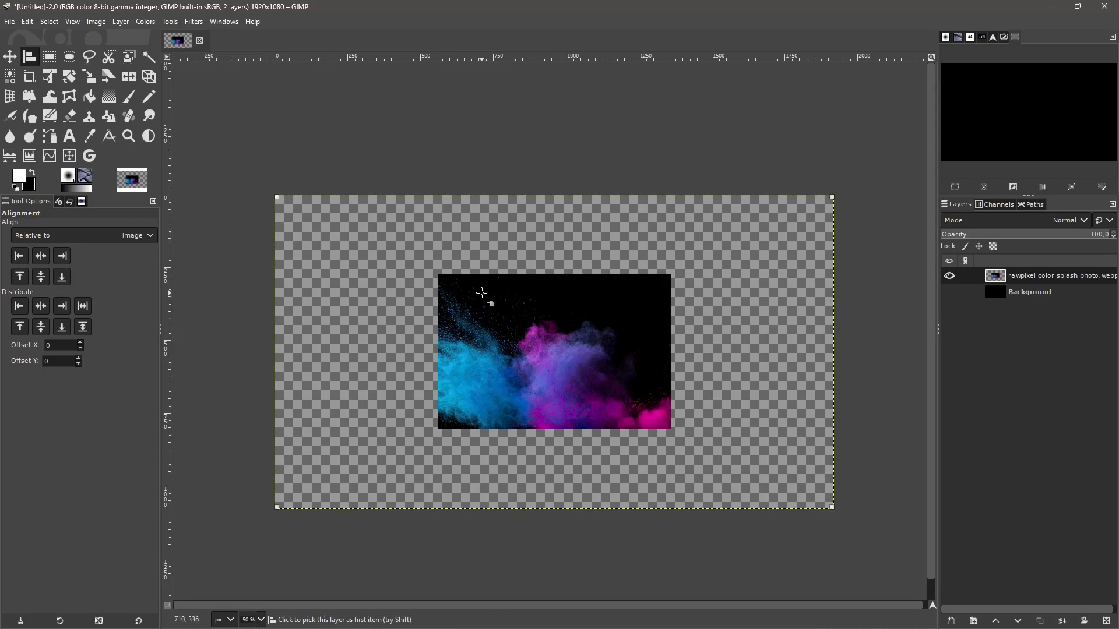
left_click(120, 21)
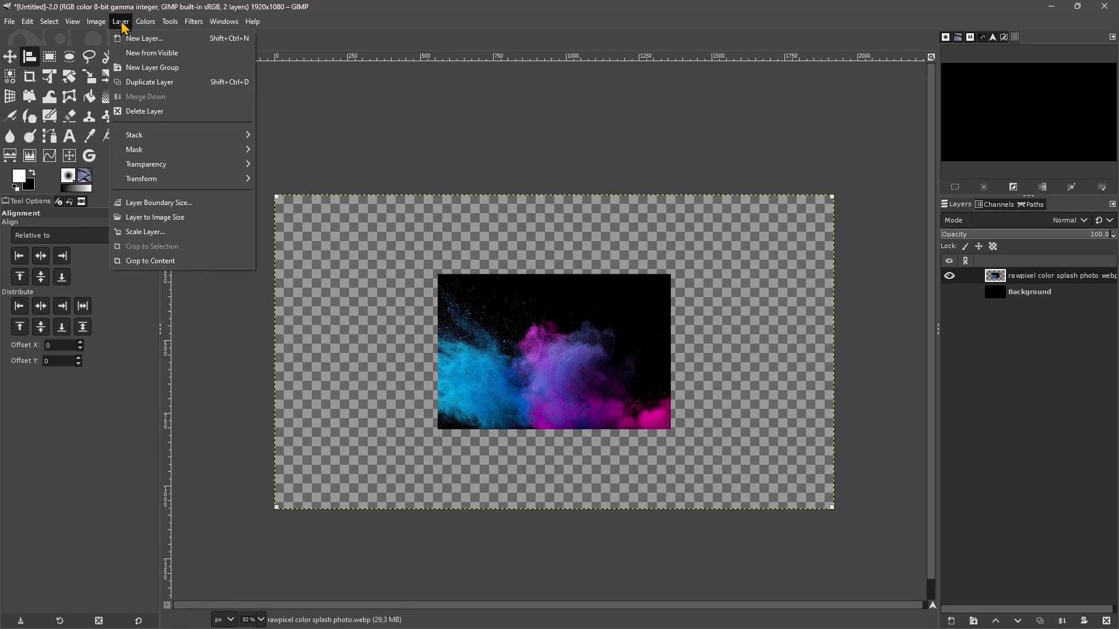
left_click(138, 261)
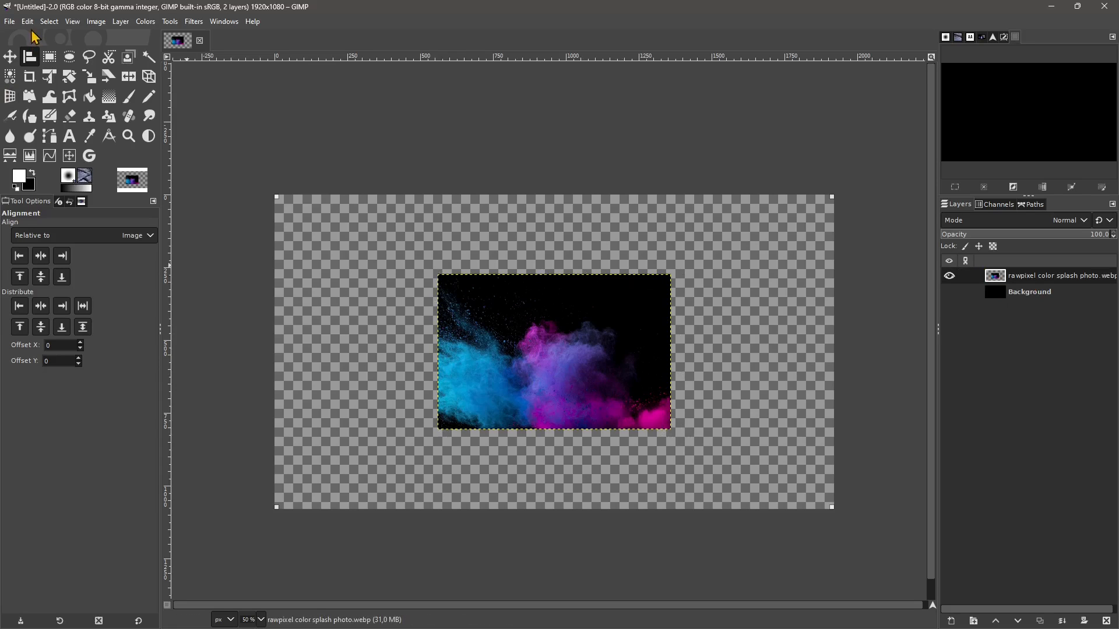
left_click(520, 367)
- Scale the colour splash layer proportionally to 1920 × 1279 pixels
left_click(96, 21)
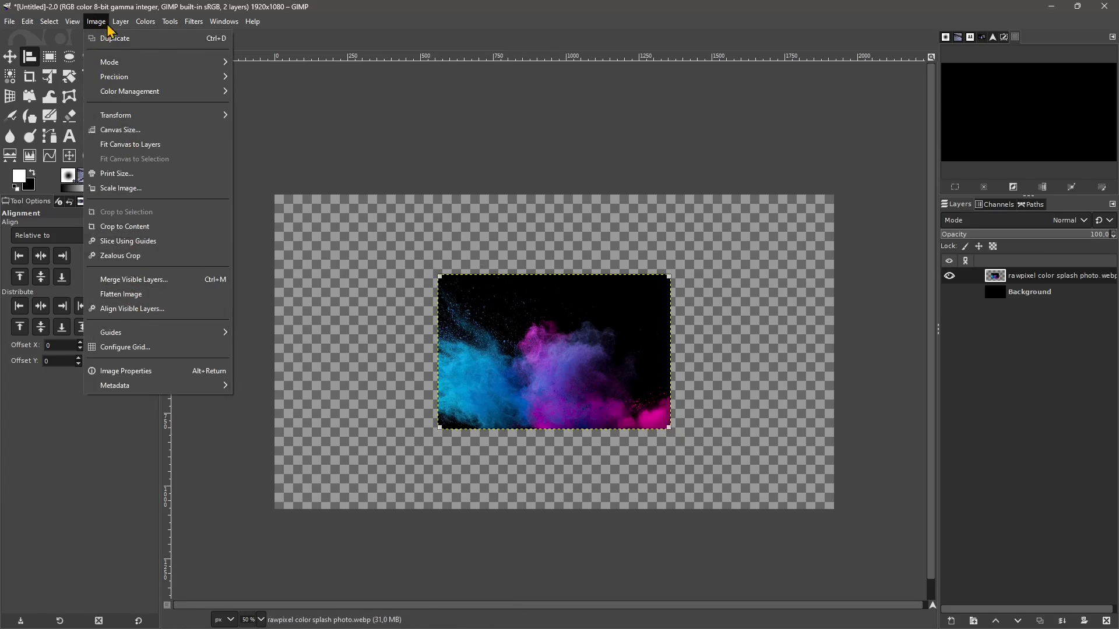
mouse_move(121, 21)
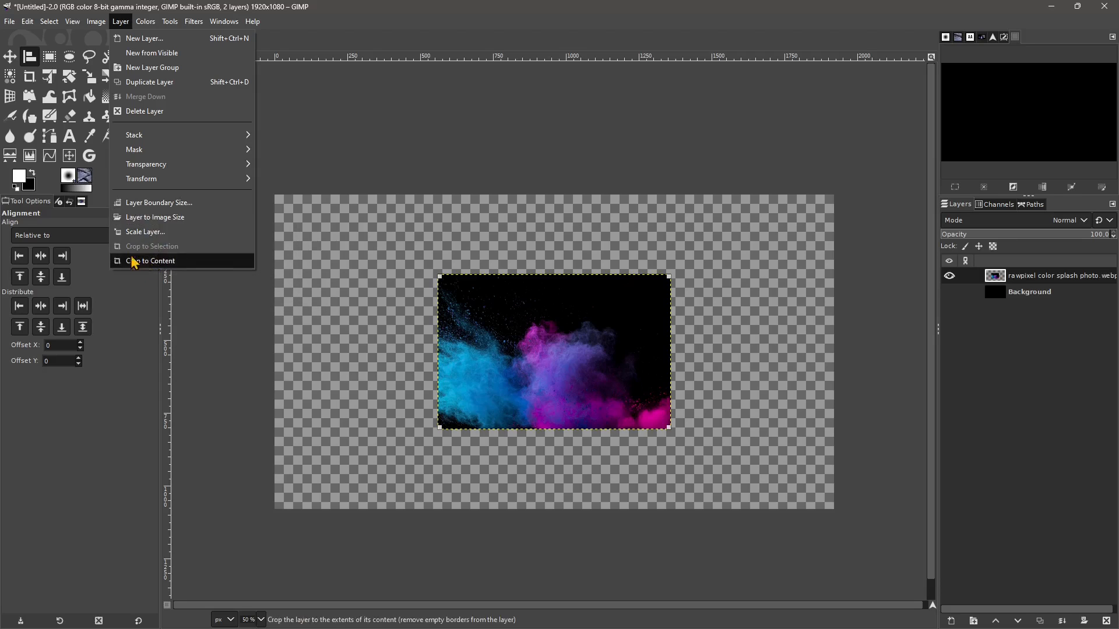
left_click(145, 232)
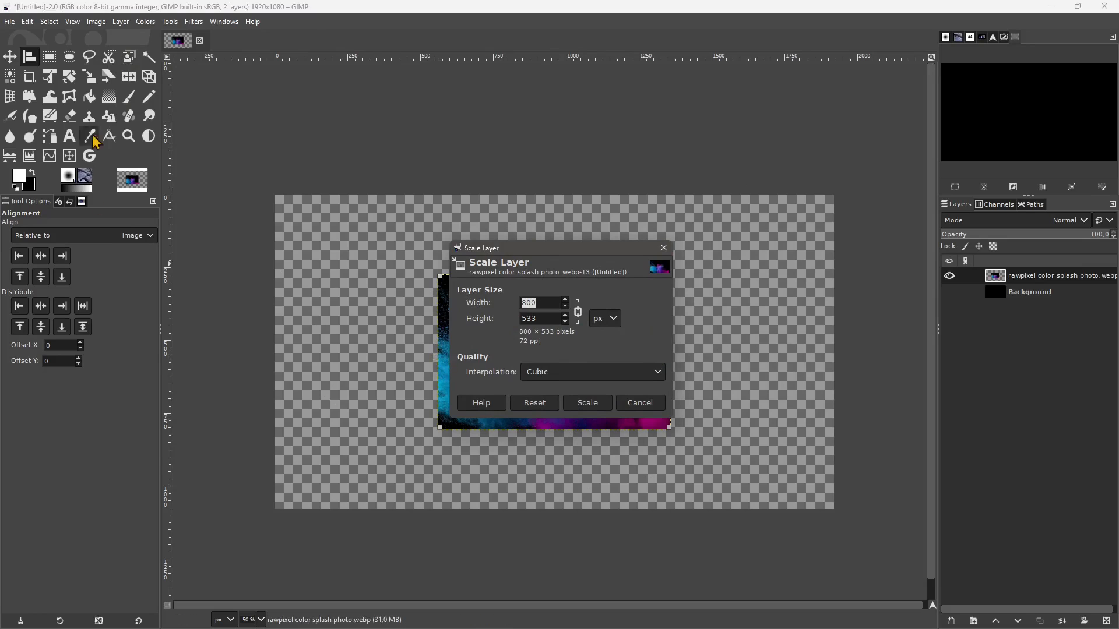
type("1920")
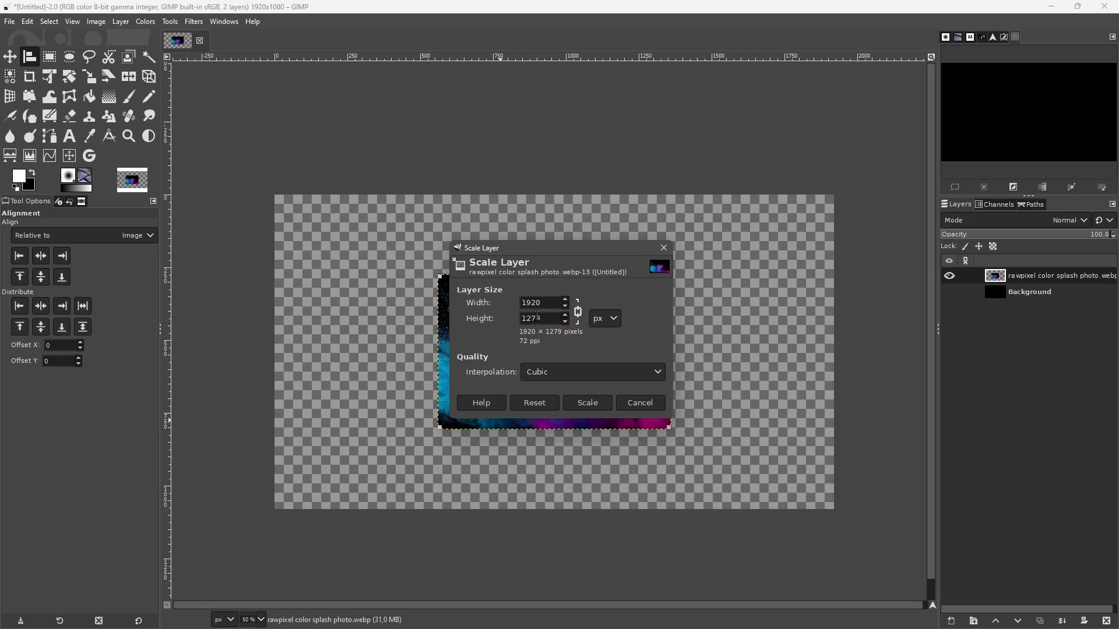
left_click(576, 318)
left_click_drag(542, 319, 476, 318)
type("1080")
left_click(534, 402)
left_click(539, 319)
left_click(582, 403)
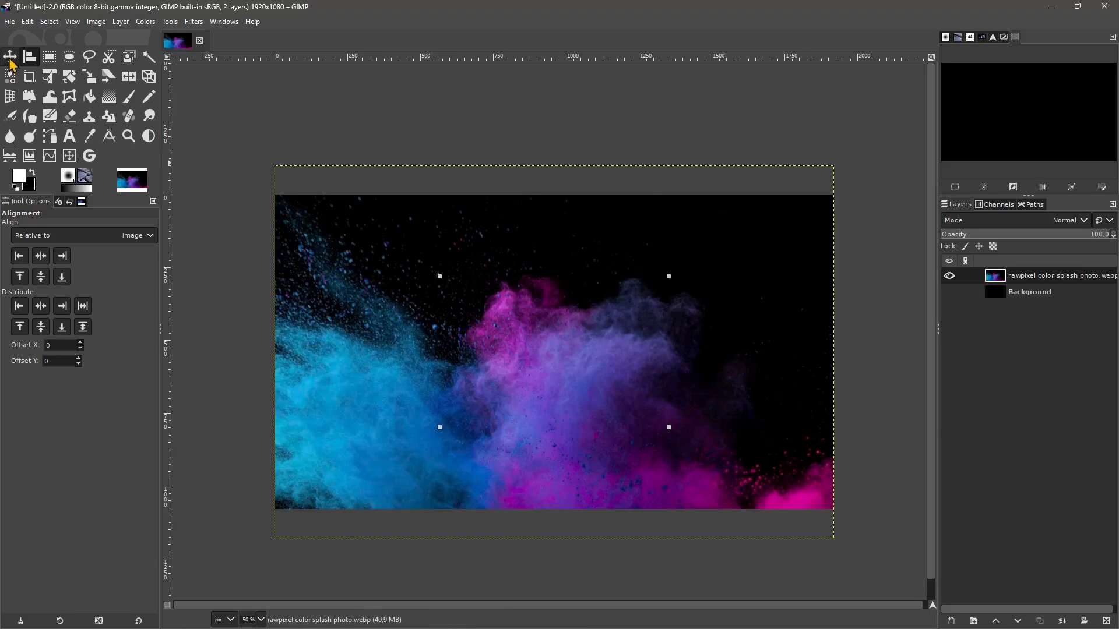
- Move the colour splash layer up until its lower edge meets the canvas's lower edge, and undo the extra shift
left_click(10, 58)
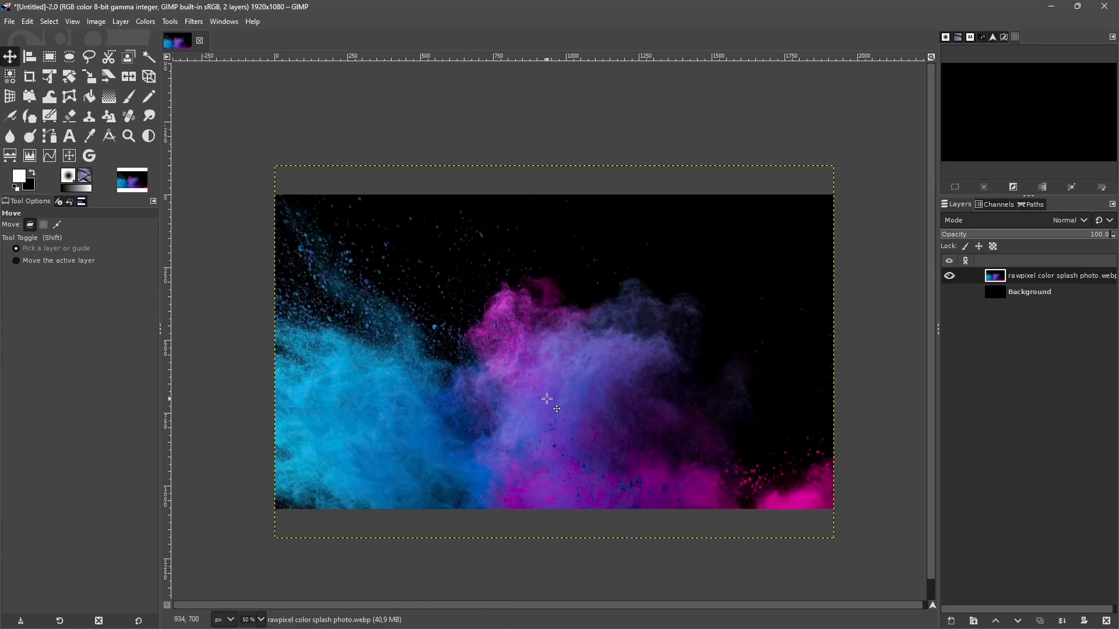
mouse_move(547, 399)
left_mouse_down()
mouse_move(547, 368)
mouse_move(547, 428)
mouse_move(565, 293)
mouse_move(539, 464)
mouse_move(539, 438)
mouse_move(561, 467)
mouse_move(558, 437)
mouse_move(442, 420)
mouse_move(492, 405)
mouse_move(548, 415)
left_mouse_up()
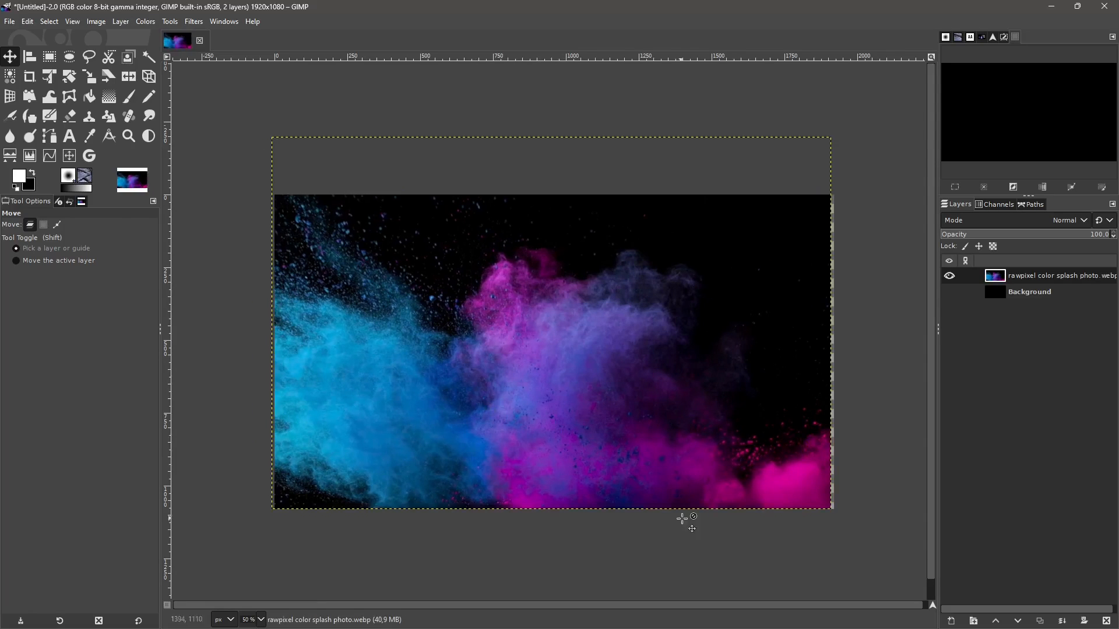
left_click_drag(772, 502, 533, 470)
key("ctrl+z")
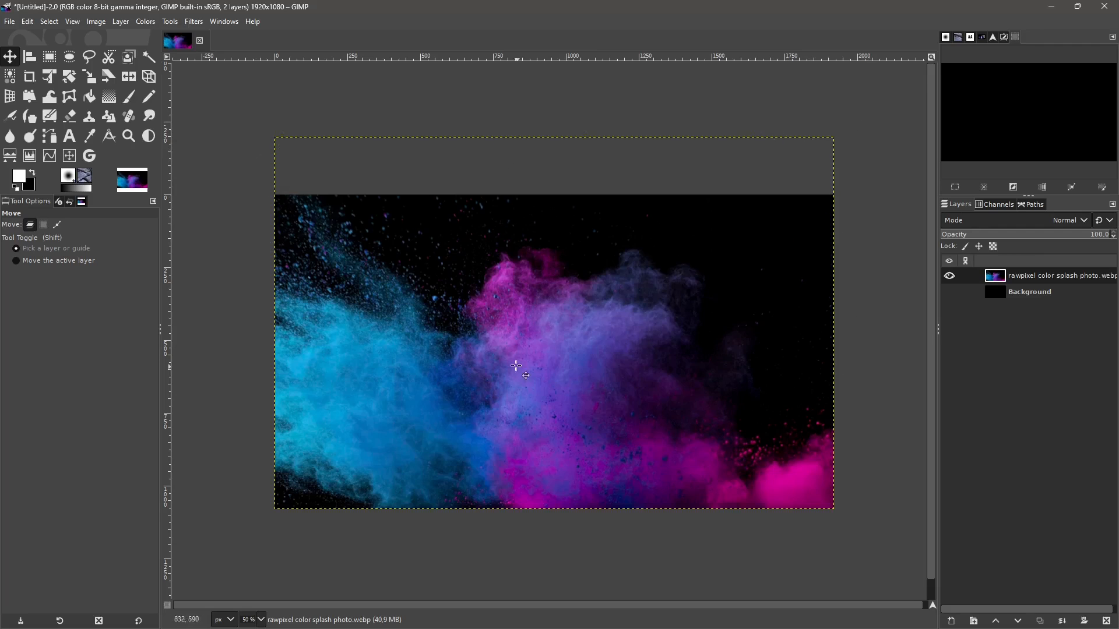
- Trim the colour splash layer to the image size and apply Crop to Content to it
left_click(121, 22)
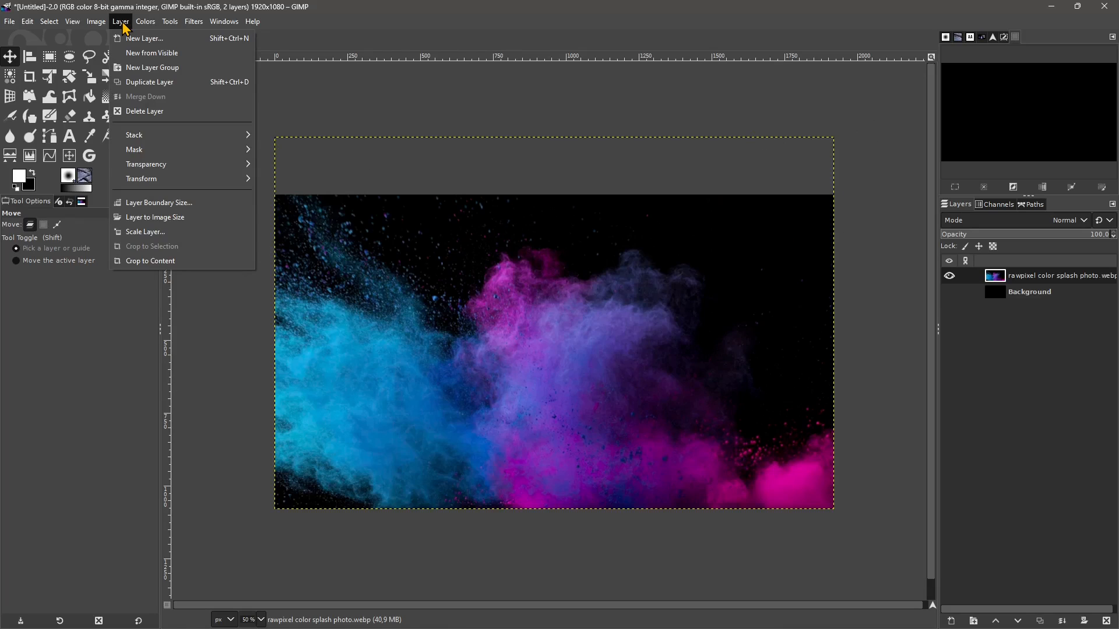
left_click(125, 221)
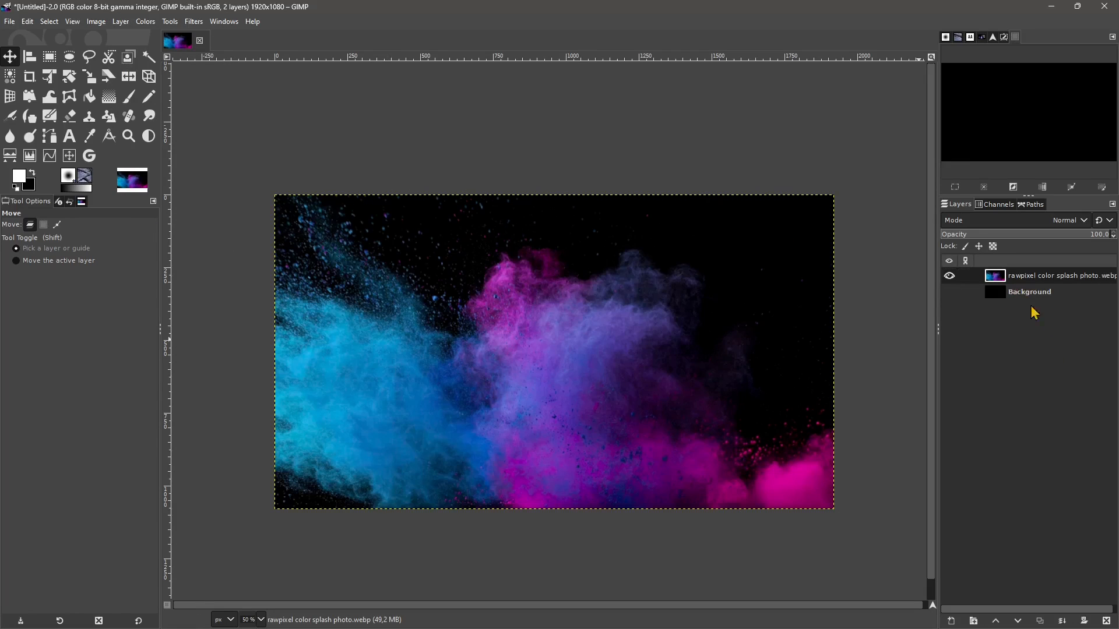
left_click(122, 22)
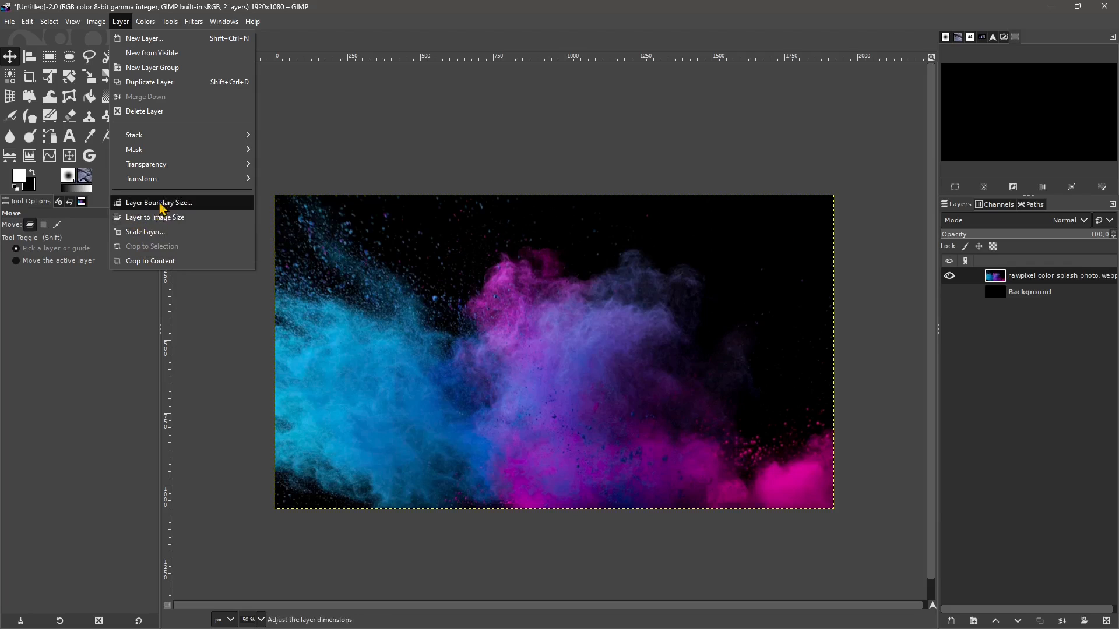
left_click(143, 227)
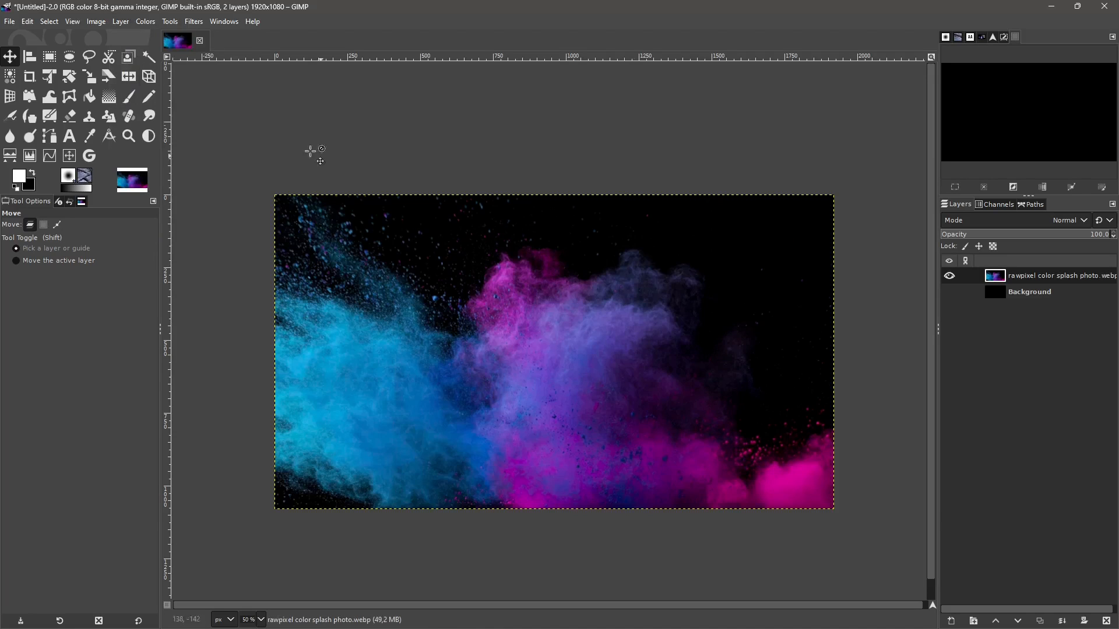
left_click(120, 22)
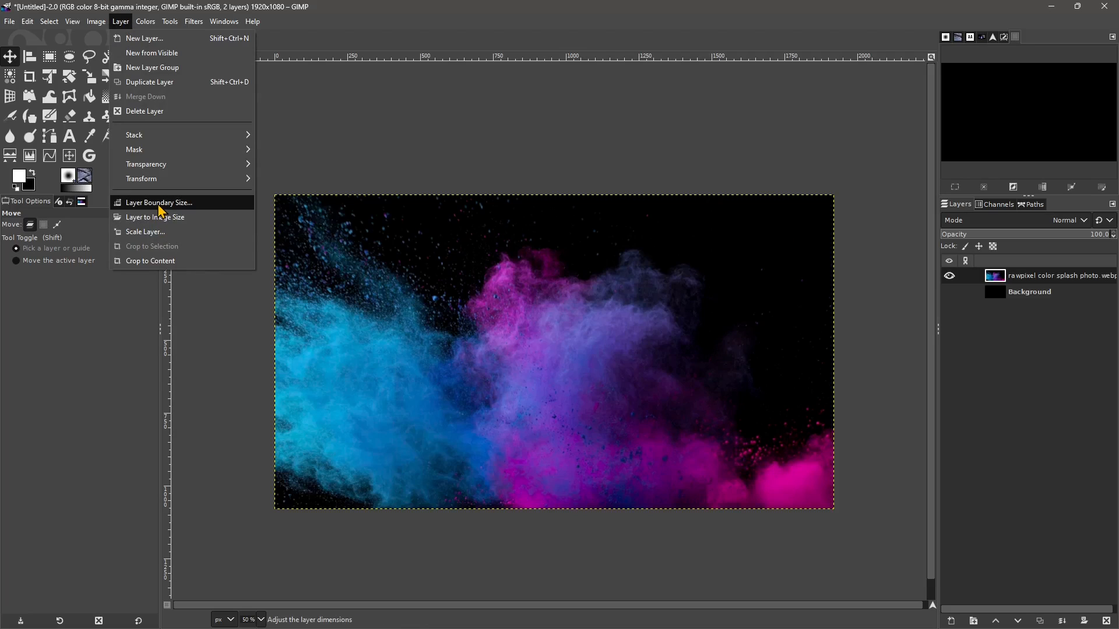
left_click(150, 261)
- Start creating a new layer and name it "New Background"
left_click(121, 22)
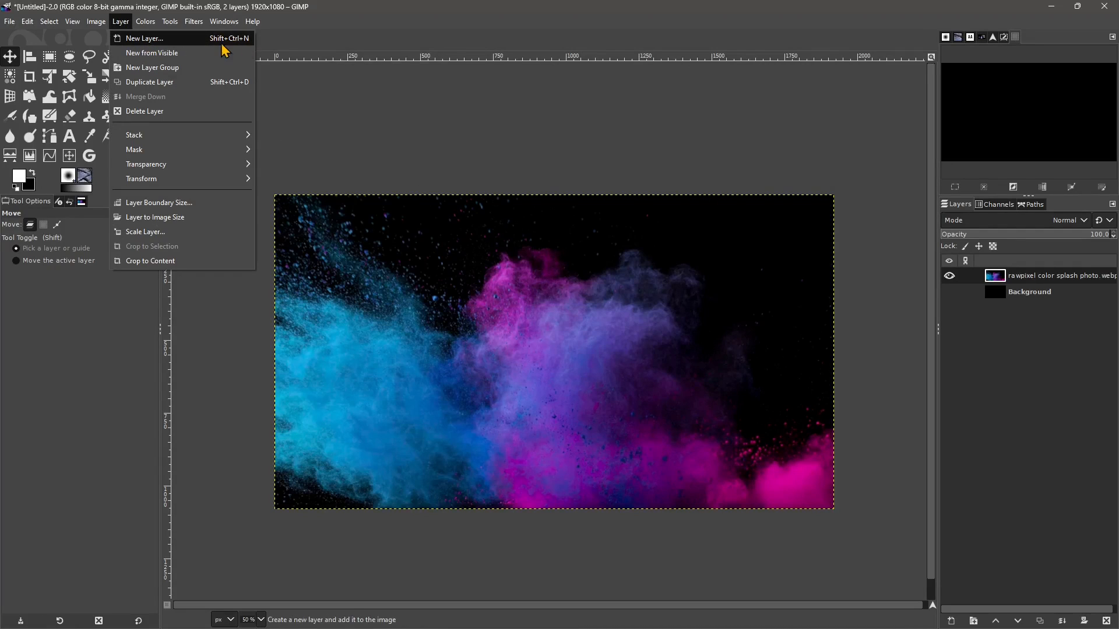
left_click(138, 42)
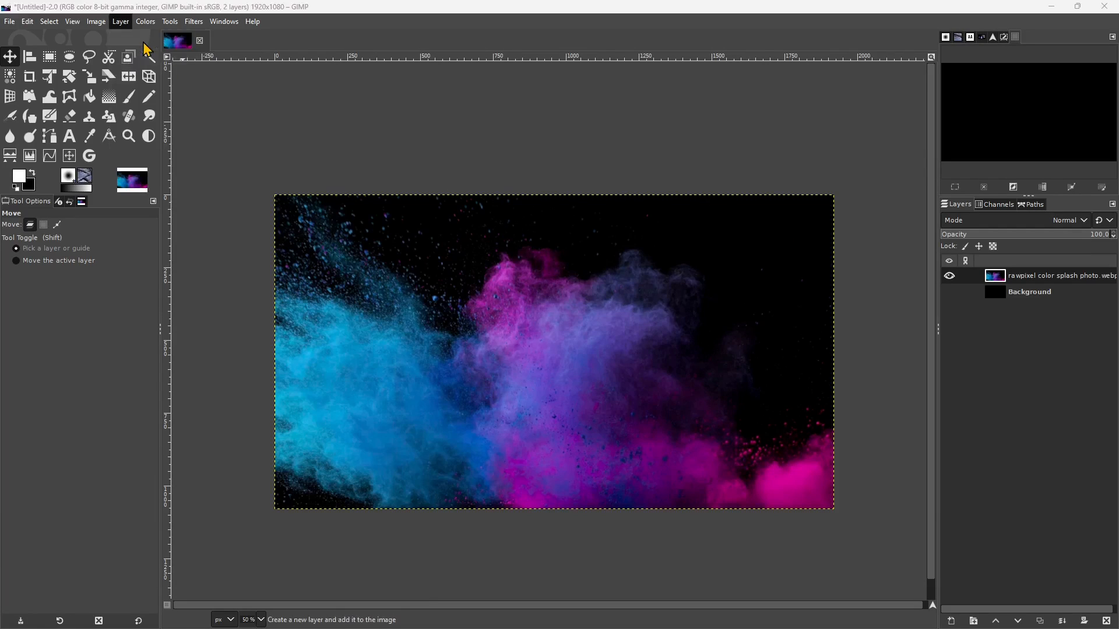
left_click_drag(529, 162, 533, 151)
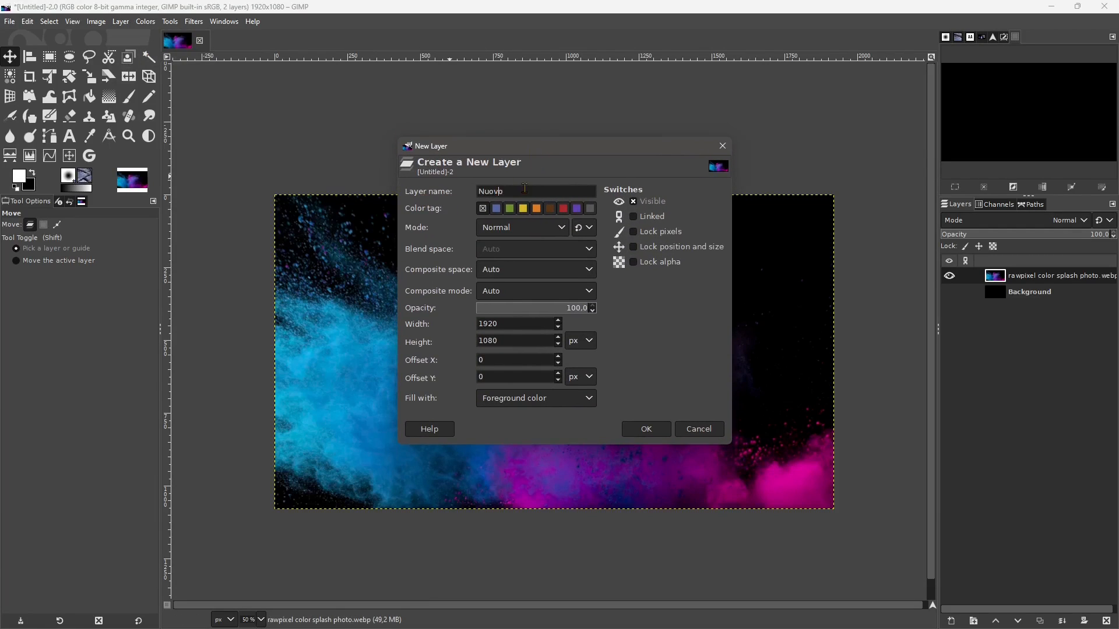
type("New Background")
left_click(496, 210)
- Examine the default and legacy blending modes for the new layer, and return to the default group's Normal mode
left_click(516, 230)
left_click(487, 233)
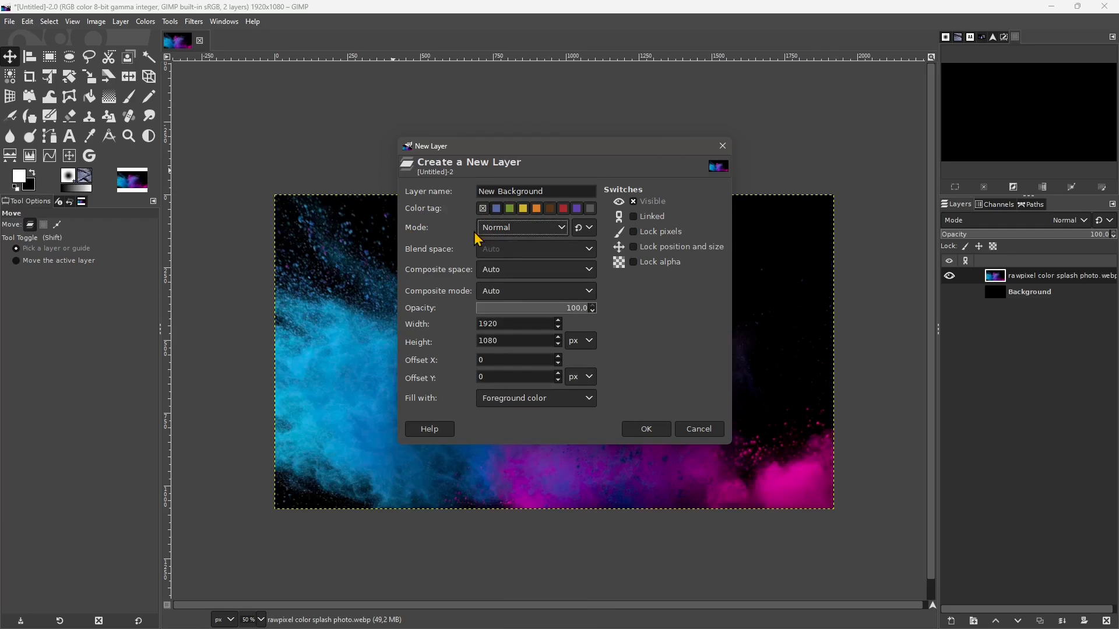
left_click(585, 228)
left_click(595, 258)
left_click(535, 231)
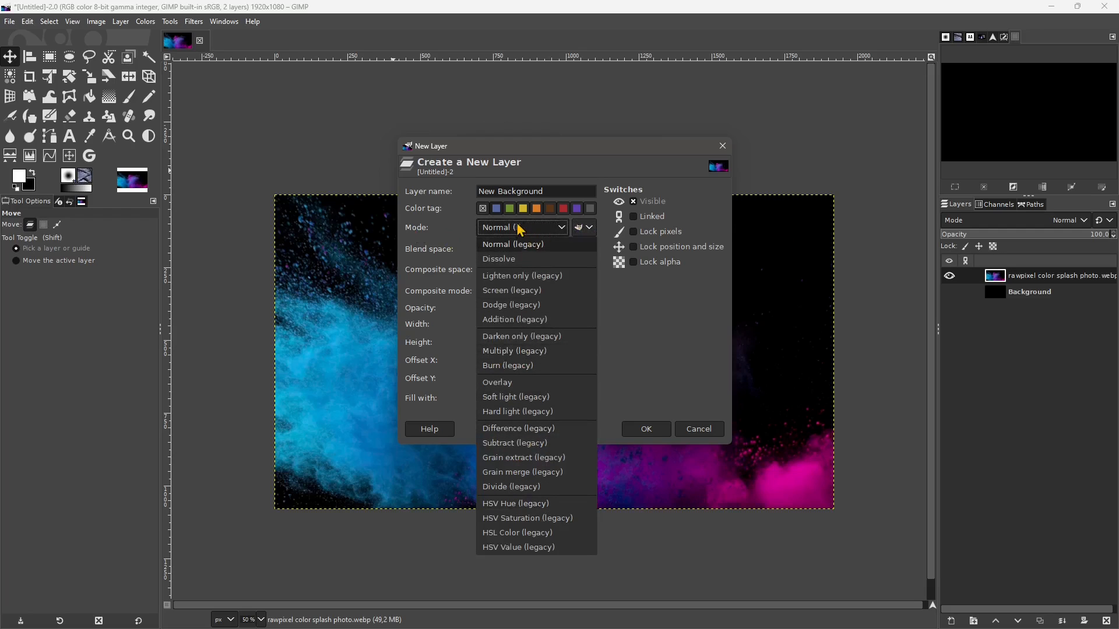
left_click(527, 244)
left_click(587, 229)
left_click(591, 245)
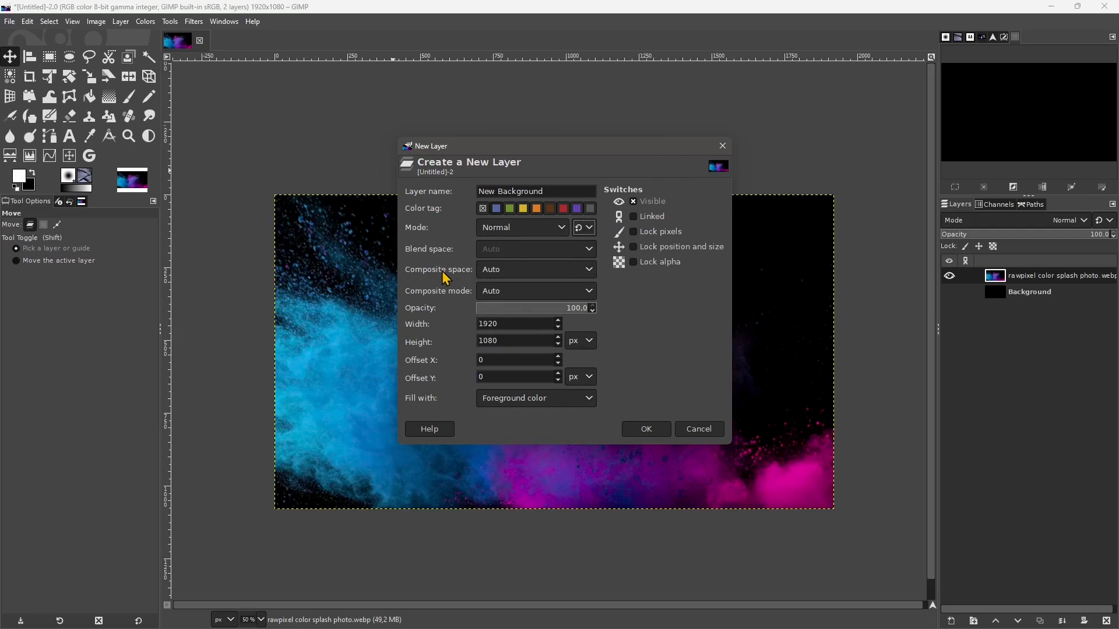
- Review the composite space and composite mode options for the new layer, choosing Auto for both
left_click(507, 271)
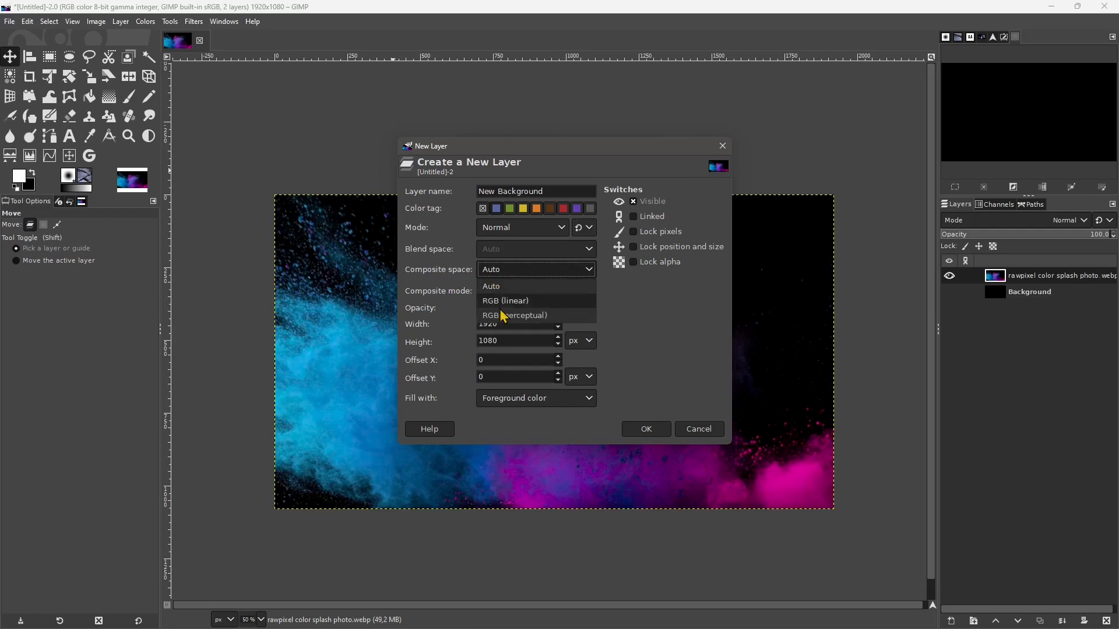
left_click(501, 280)
left_click(502, 293)
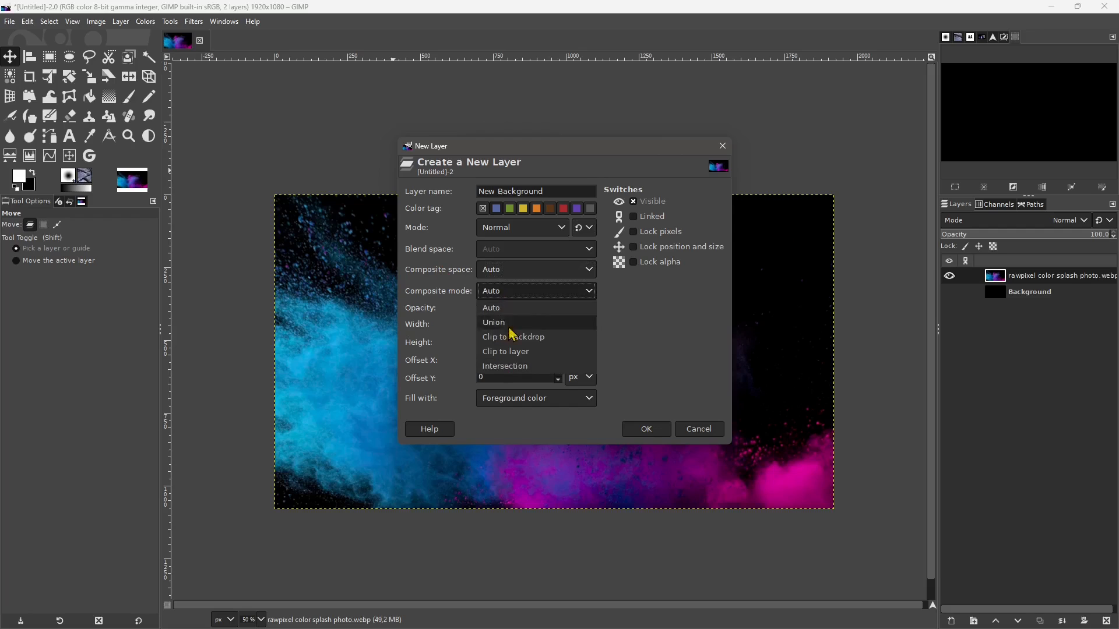
left_click(507, 307)
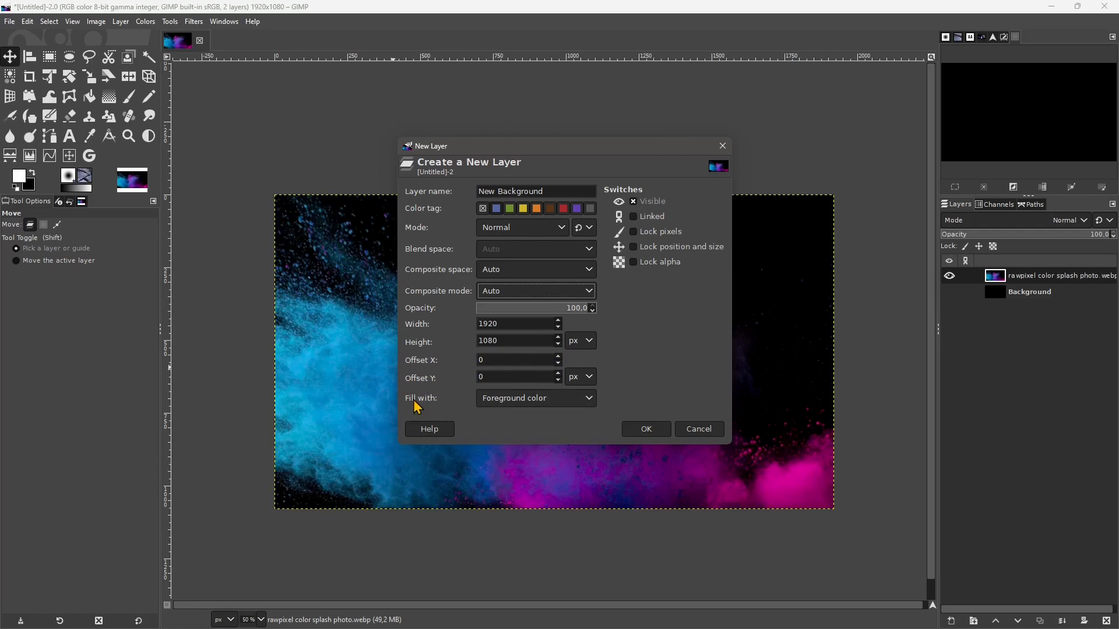
- Go through the fill options for the new layer, including background colour, transparency and pattern, and set the fill to White
left_click(495, 398)
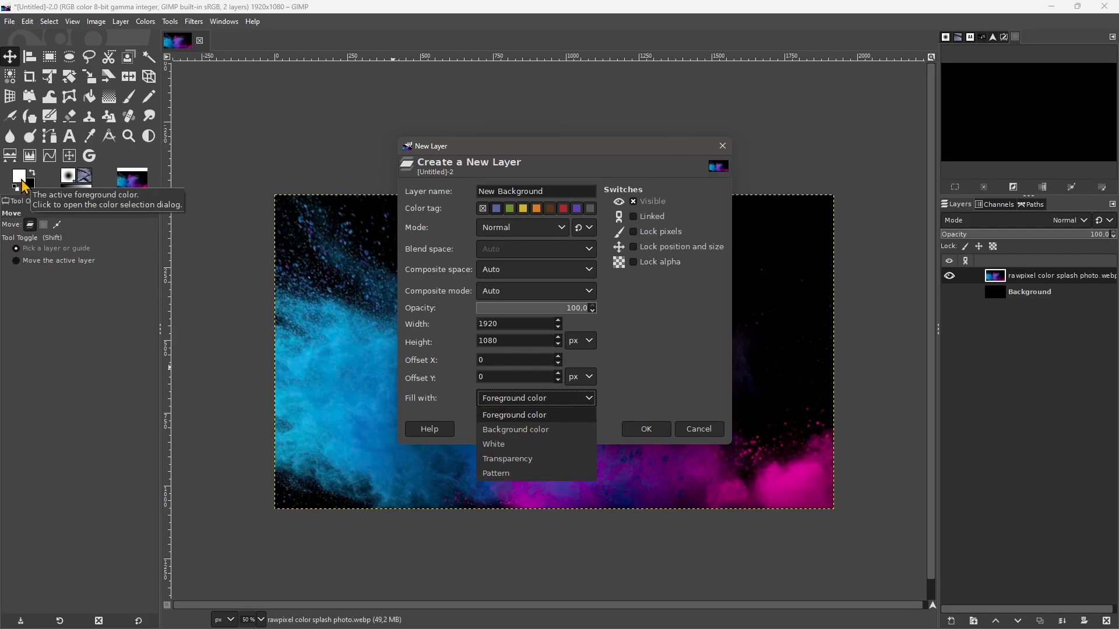
left_click(516, 431)
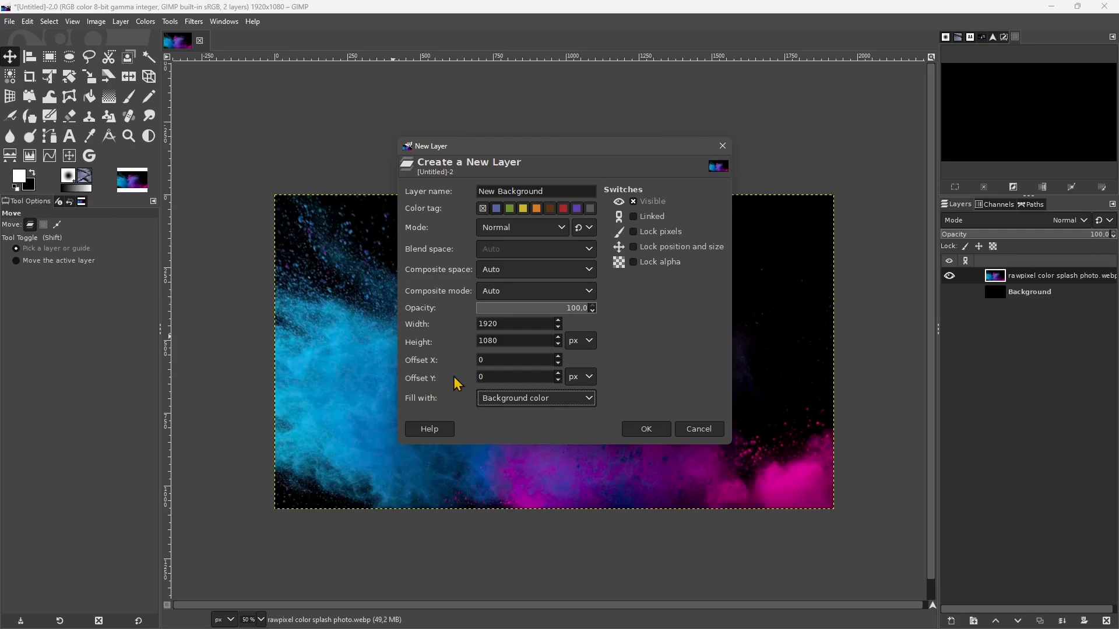
left_click(483, 401)
left_click(508, 447)
left_click(497, 398)
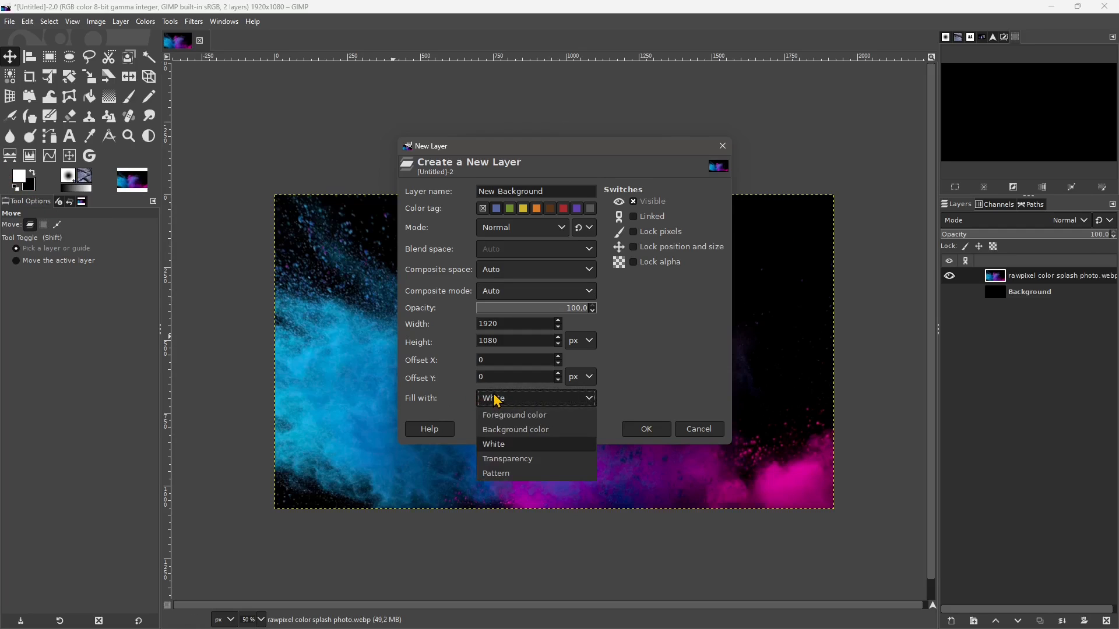
left_click(498, 460)
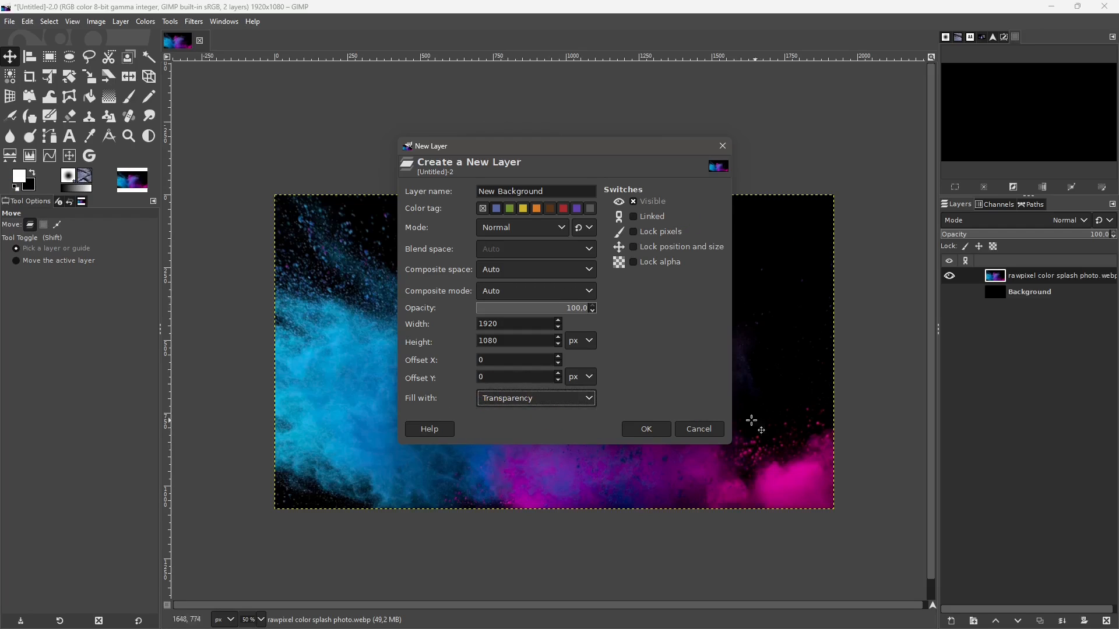
left_click(503, 407)
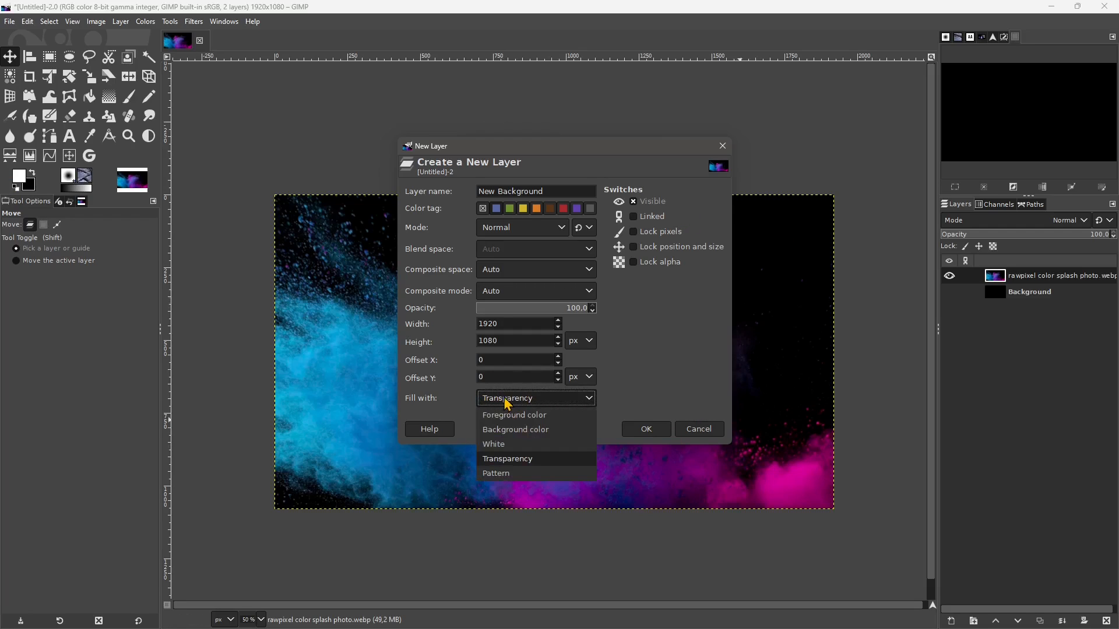
left_click(496, 477)
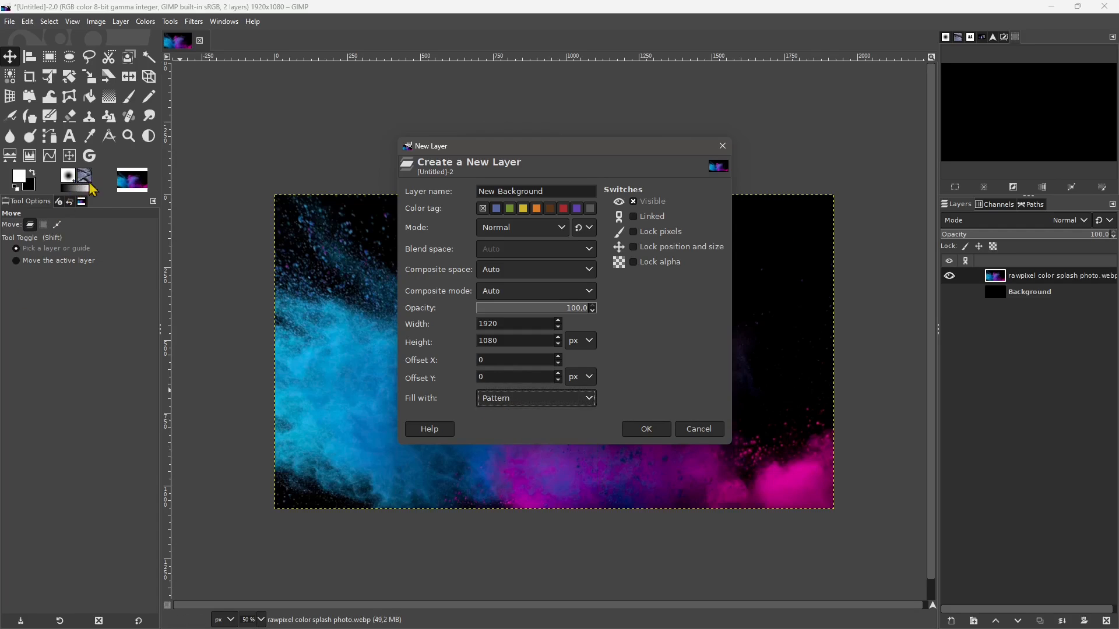
left_click(506, 402)
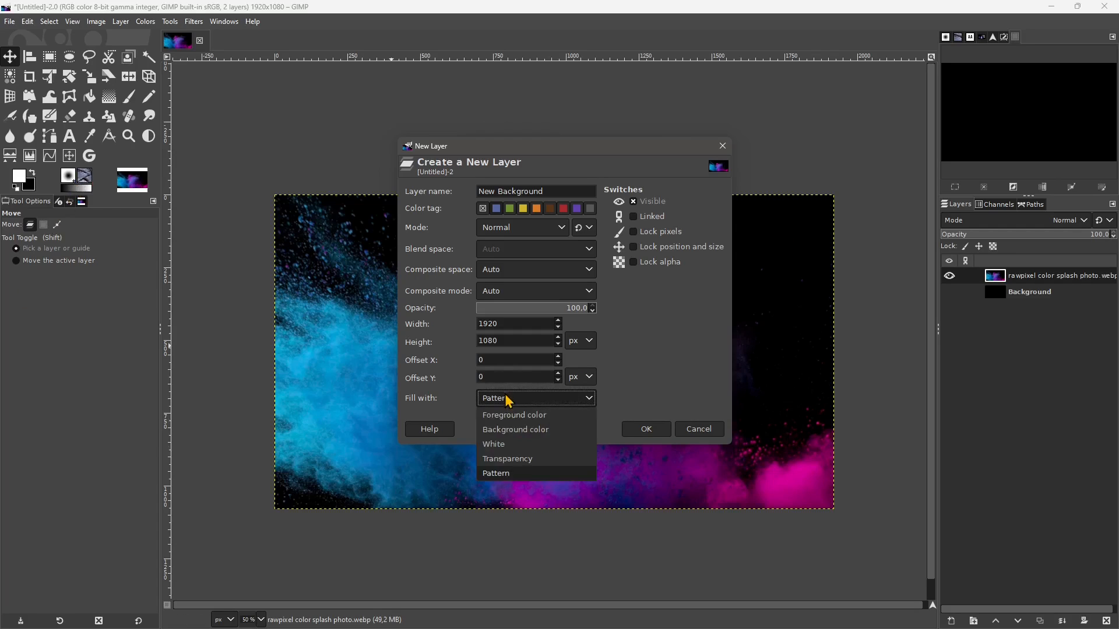
left_click(500, 446)
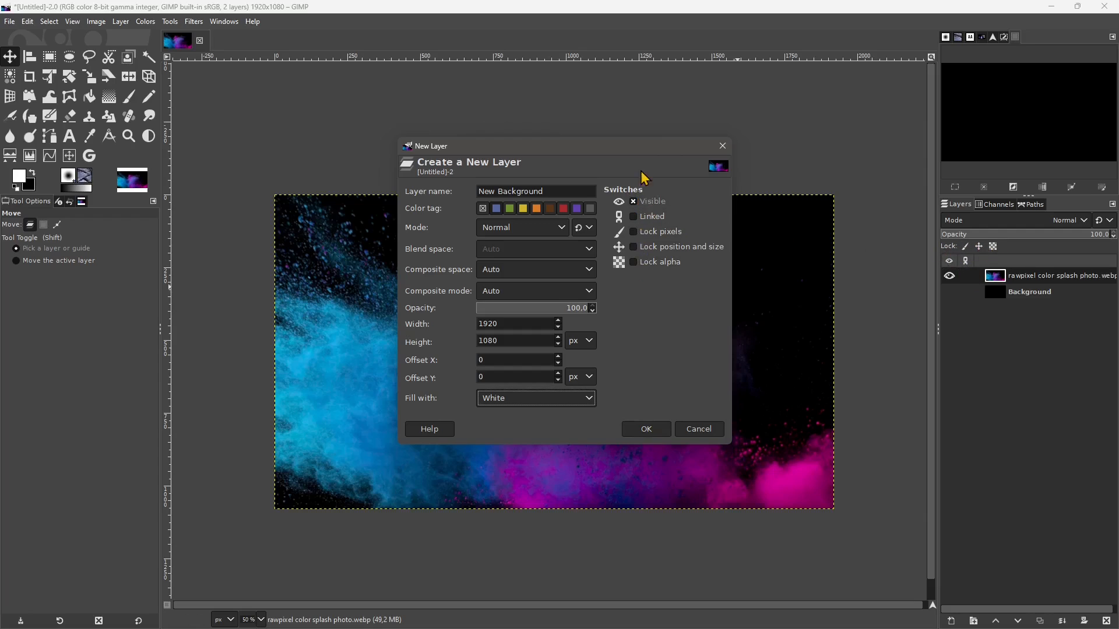
- Try the Linked, Lock pixels, Lock position and size, and Lock alpha switches for the new layer, and turn them all off again
left_click(635, 216)
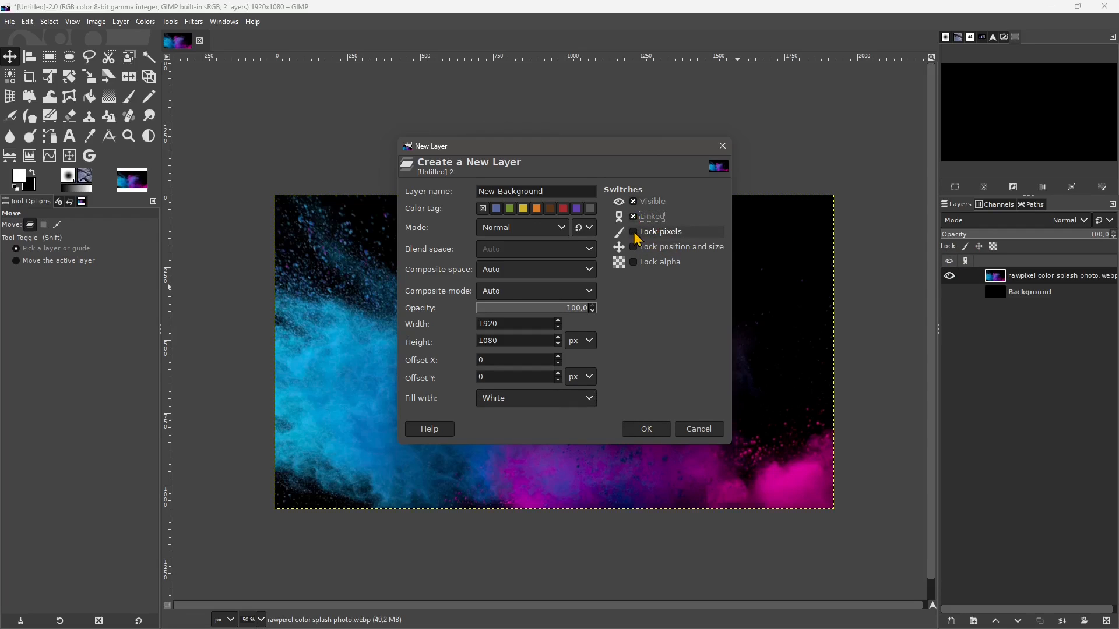
left_click(635, 233)
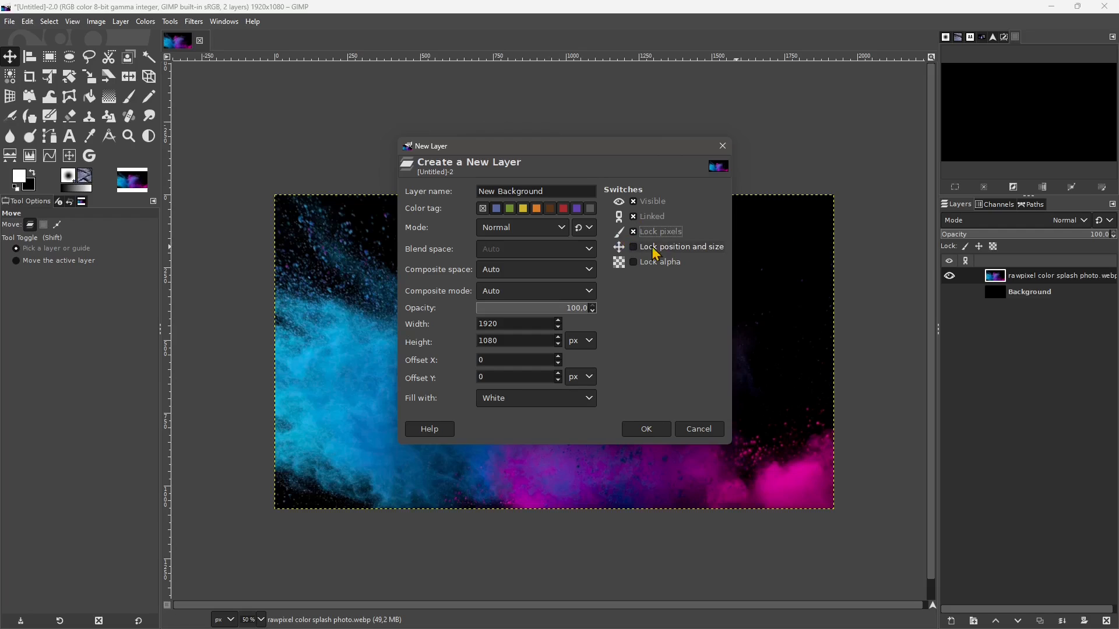
left_click(634, 248)
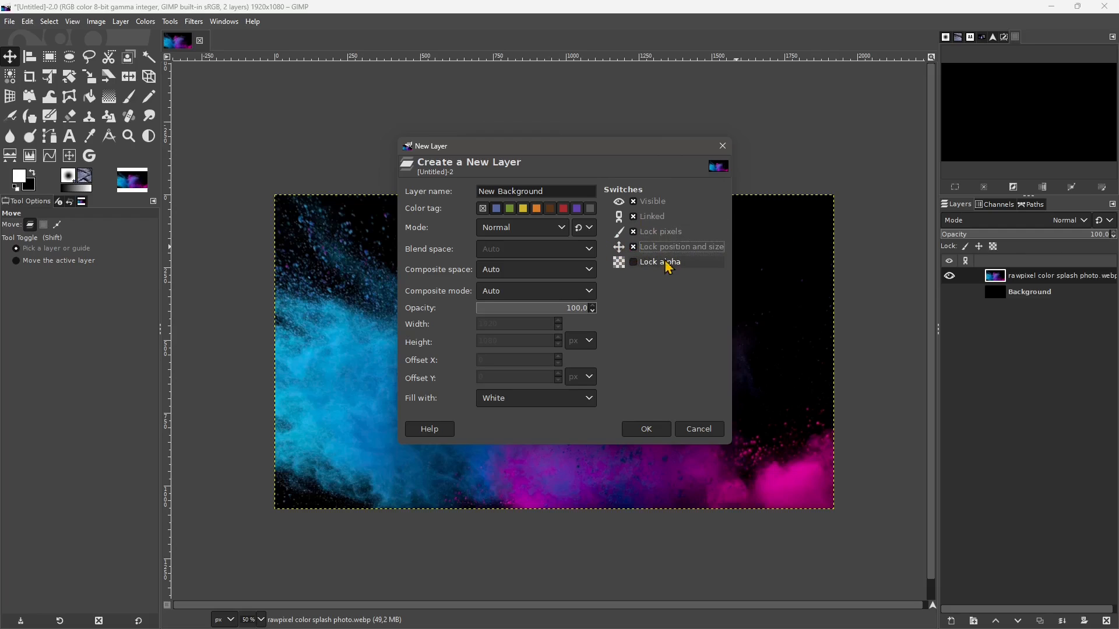
left_click(633, 263)
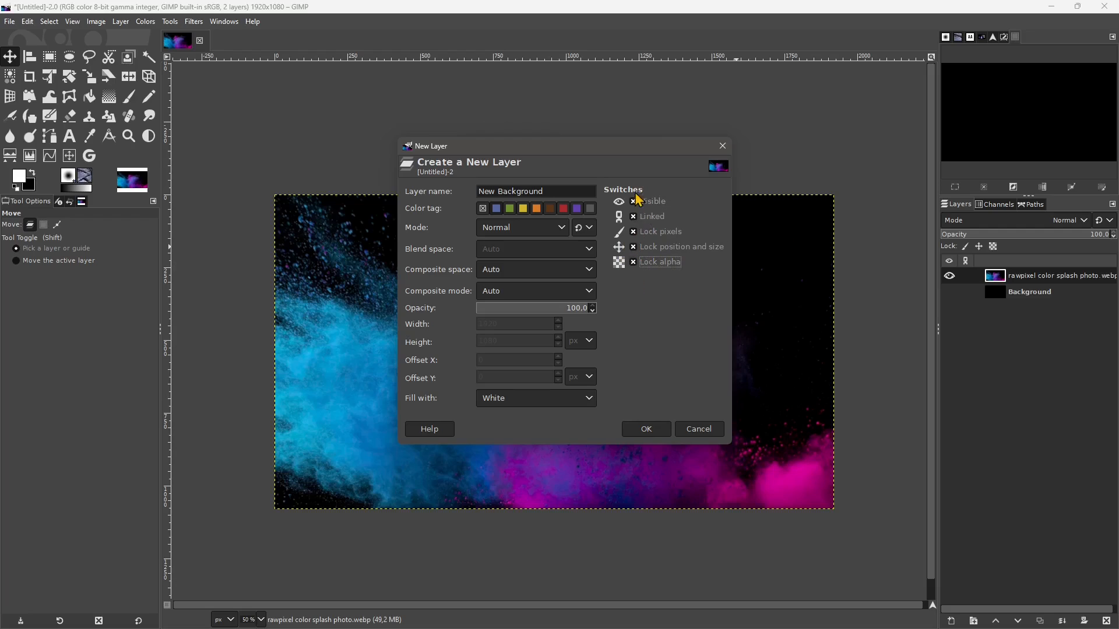
left_click(634, 217)
left_click(633, 232)
left_click(633, 247)
left_click(633, 262)
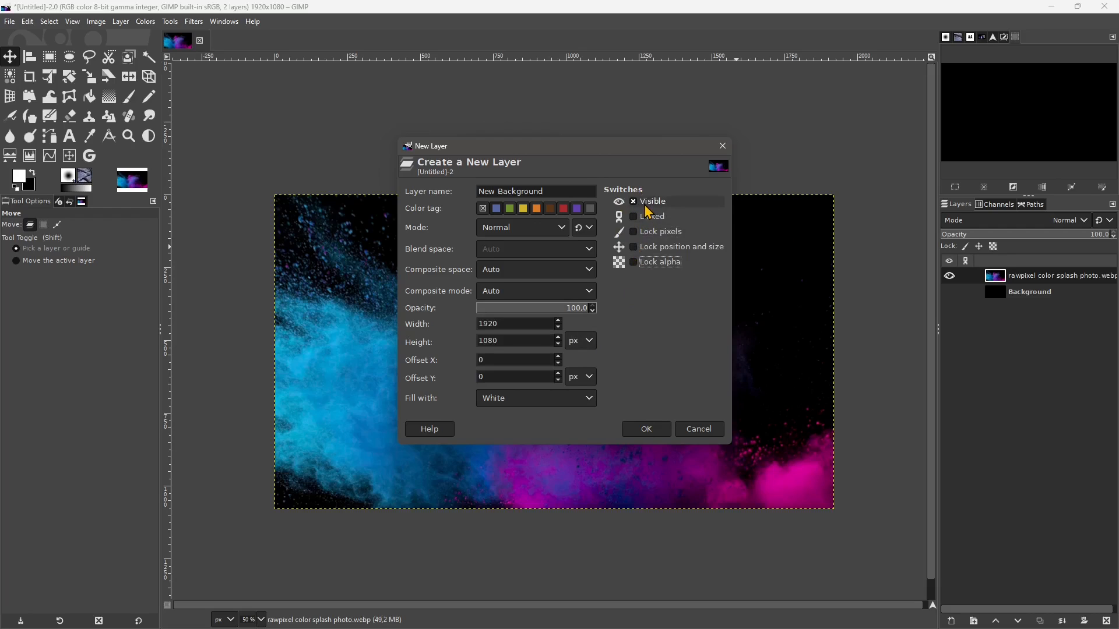
- Create the New Background layer and place it directly below the colour splash layer, checking it by toggling the splash's visibility
left_click(643, 429)
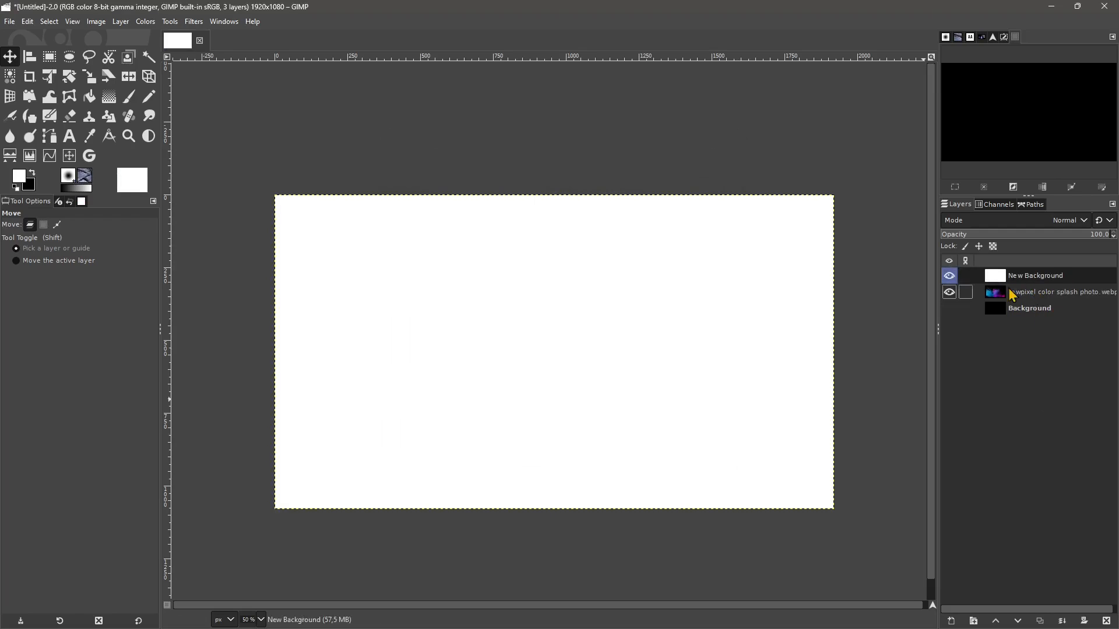
left_click_drag(1017, 279, 1029, 304)
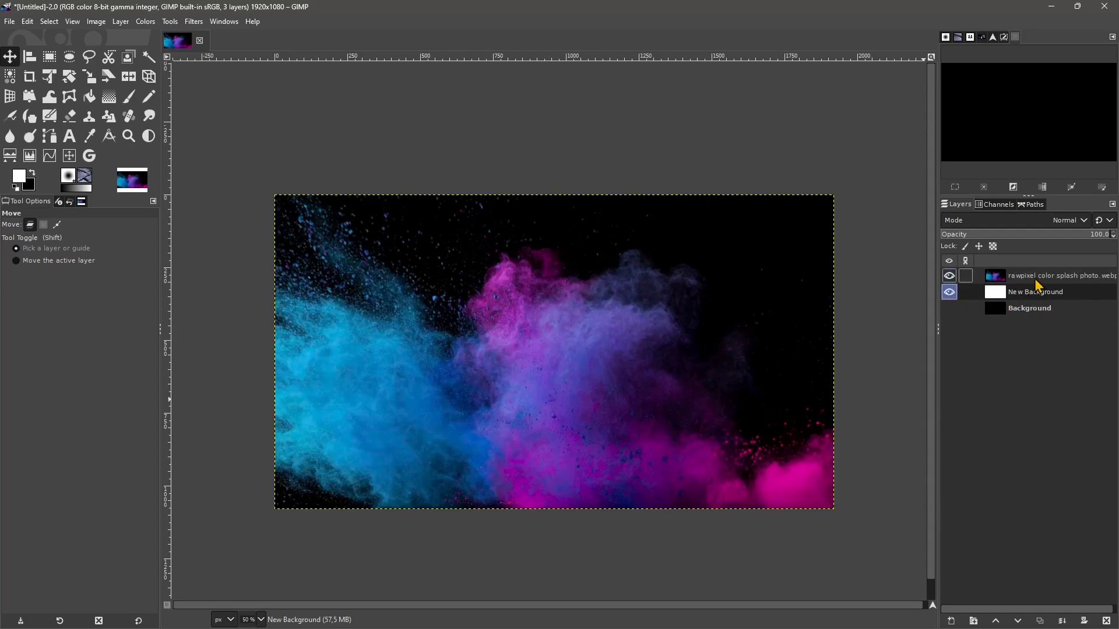
left_click(950, 276)
left_click(950, 276)
- Delete the original black Background layer at the bottom of the layer stack
left_click(1051, 281)
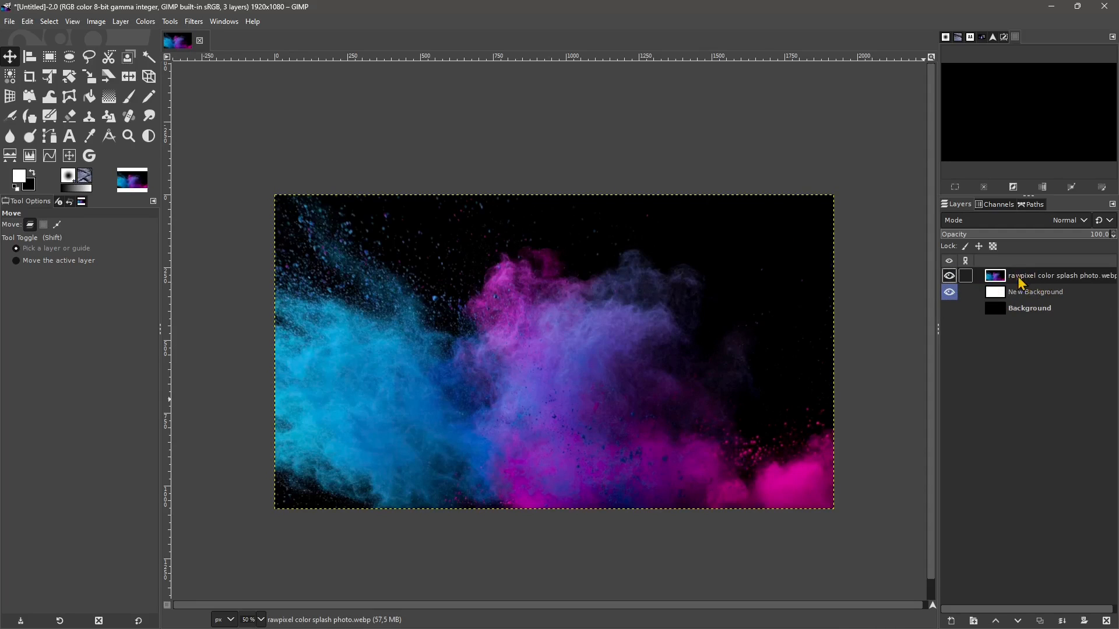
left_click(1012, 293)
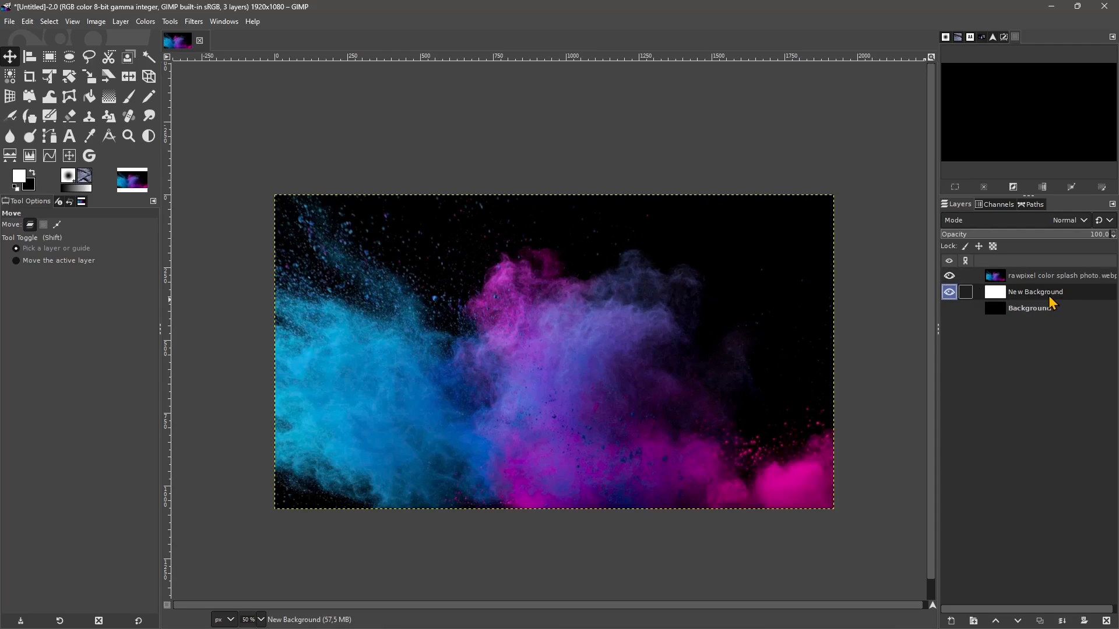
left_click(1013, 313)
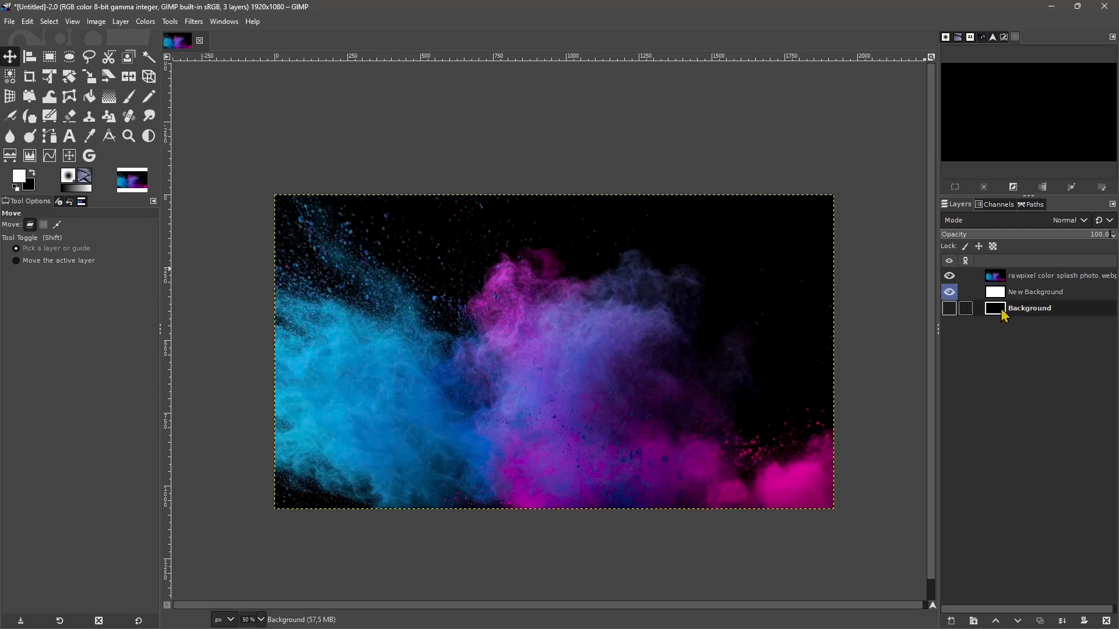
left_click(120, 22)
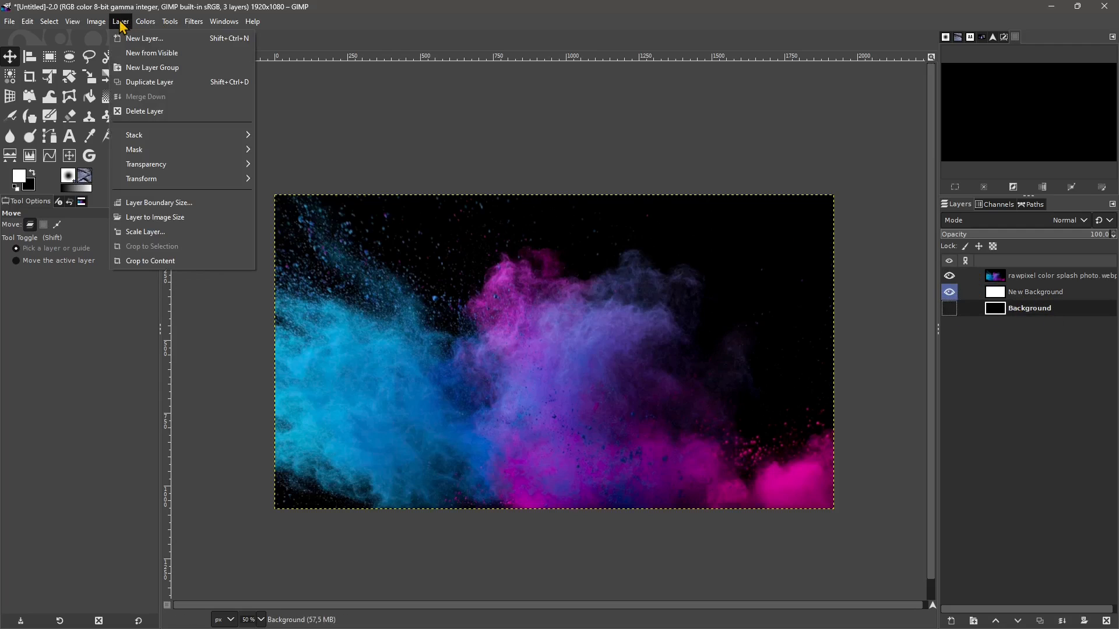
left_click(148, 111)
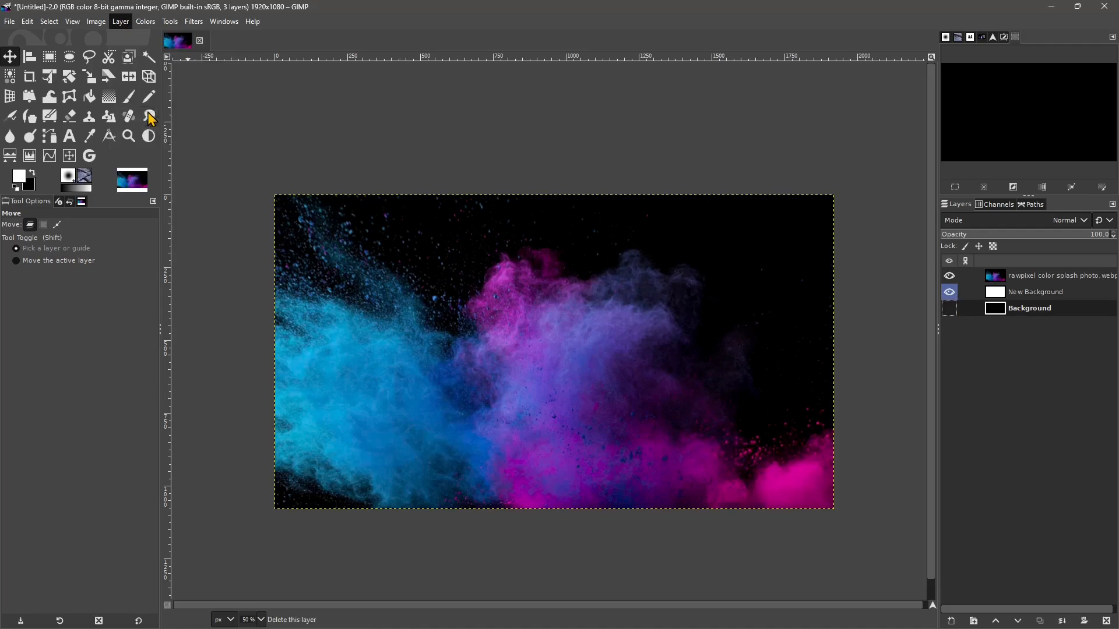
- Import Teen_in_white_pants_and_crop_top,_rear_view.jpg as a layer above the colour splash, converting its colour profile to GIMP built-in sRGB
left_click(1034, 278)
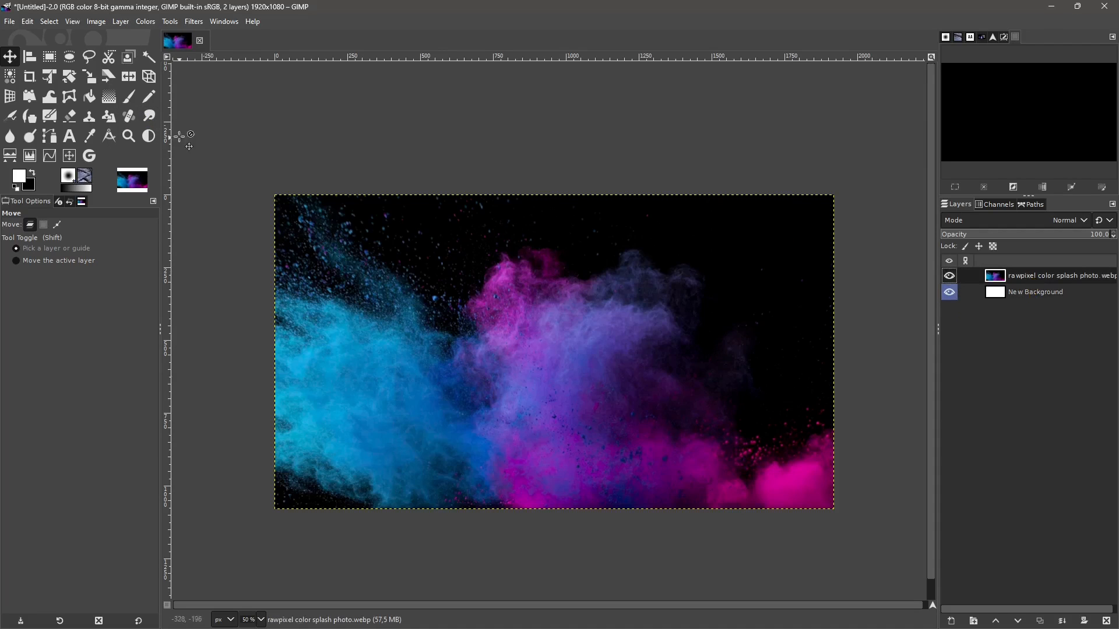
left_click(120, 21)
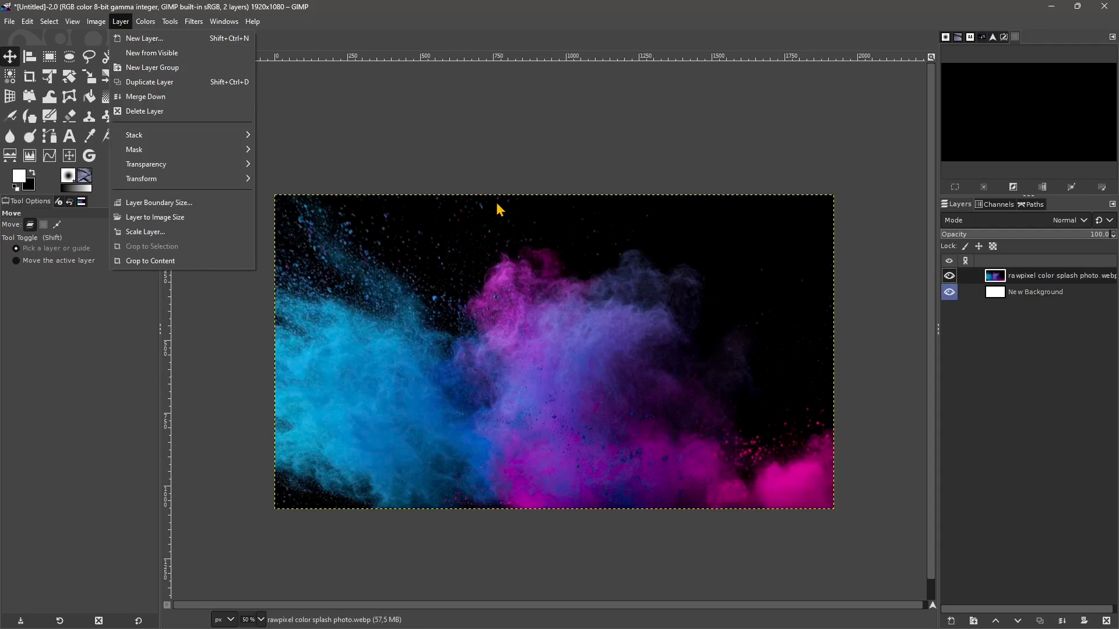
left_click(471, 175)
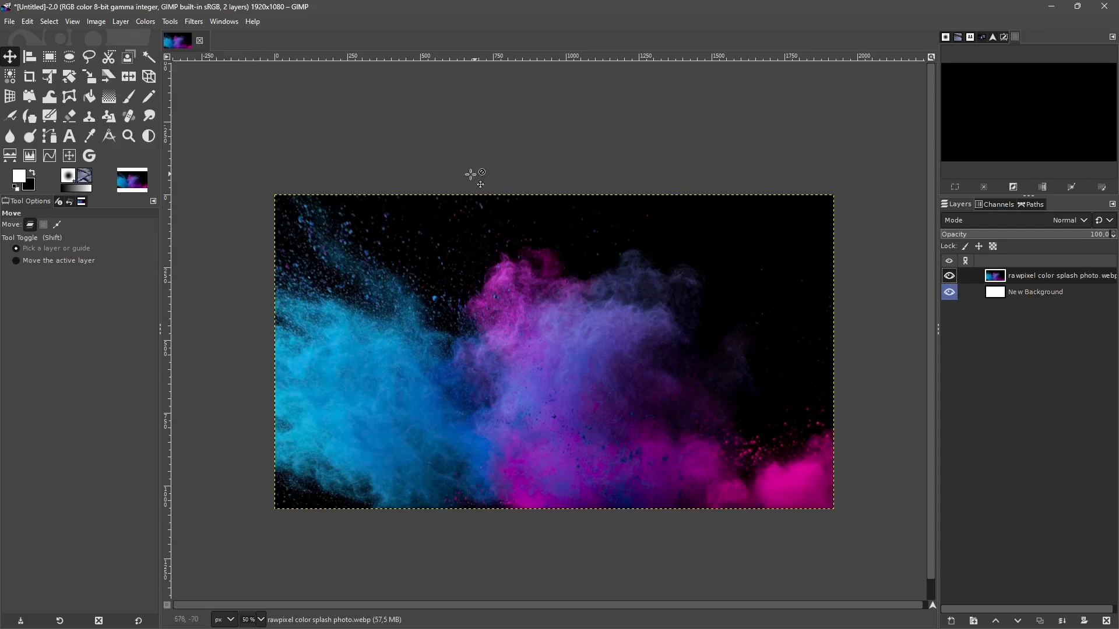
left_click(9, 22)
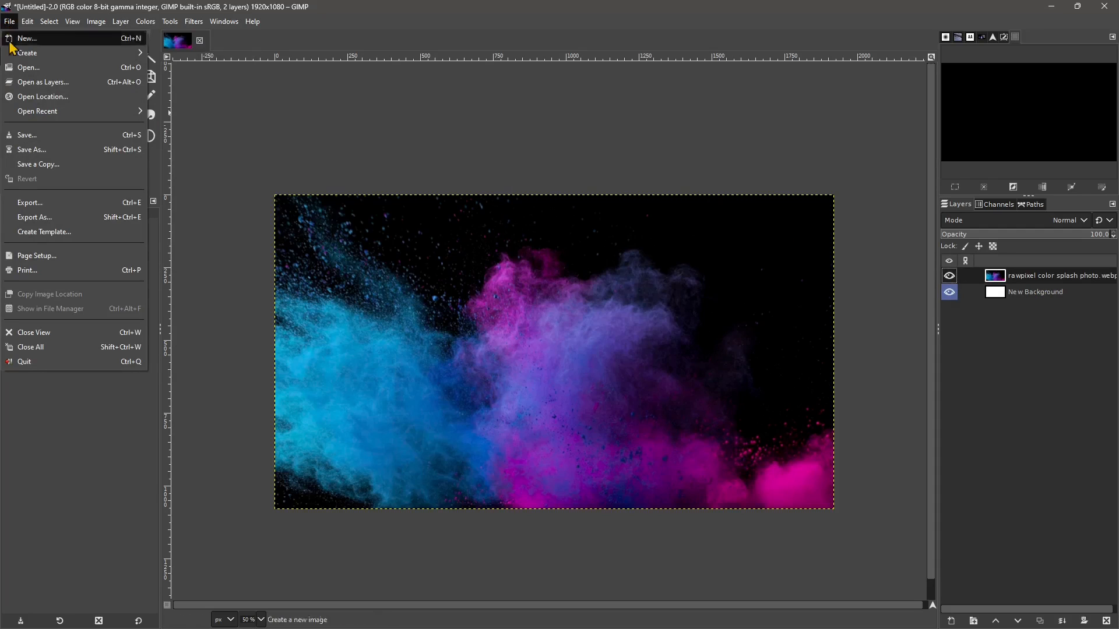
left_click(36, 83)
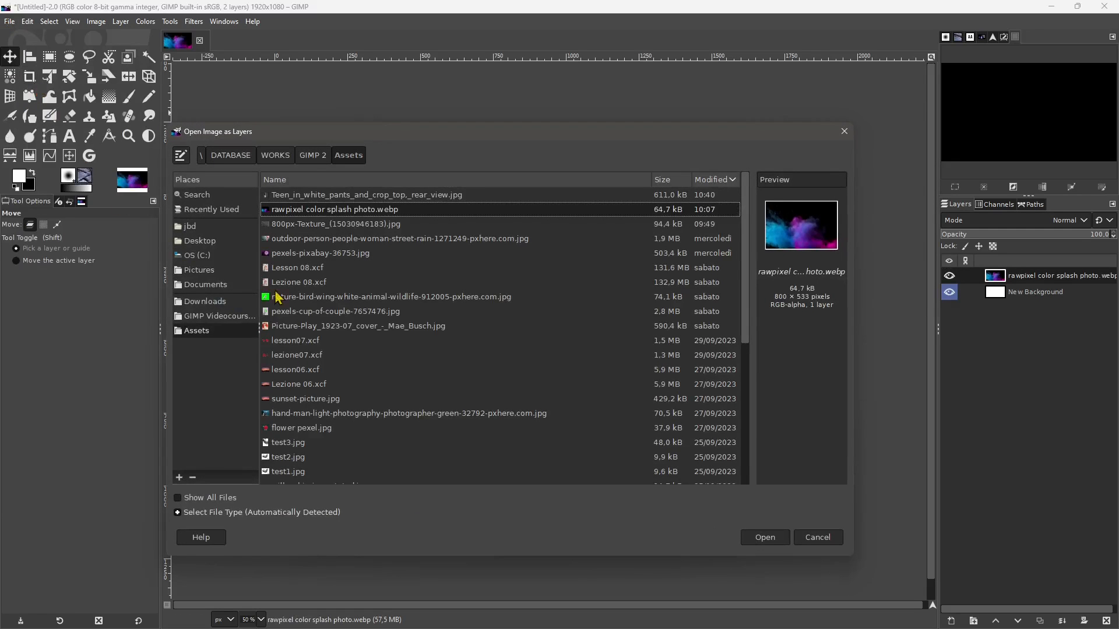
left_click(374, 201)
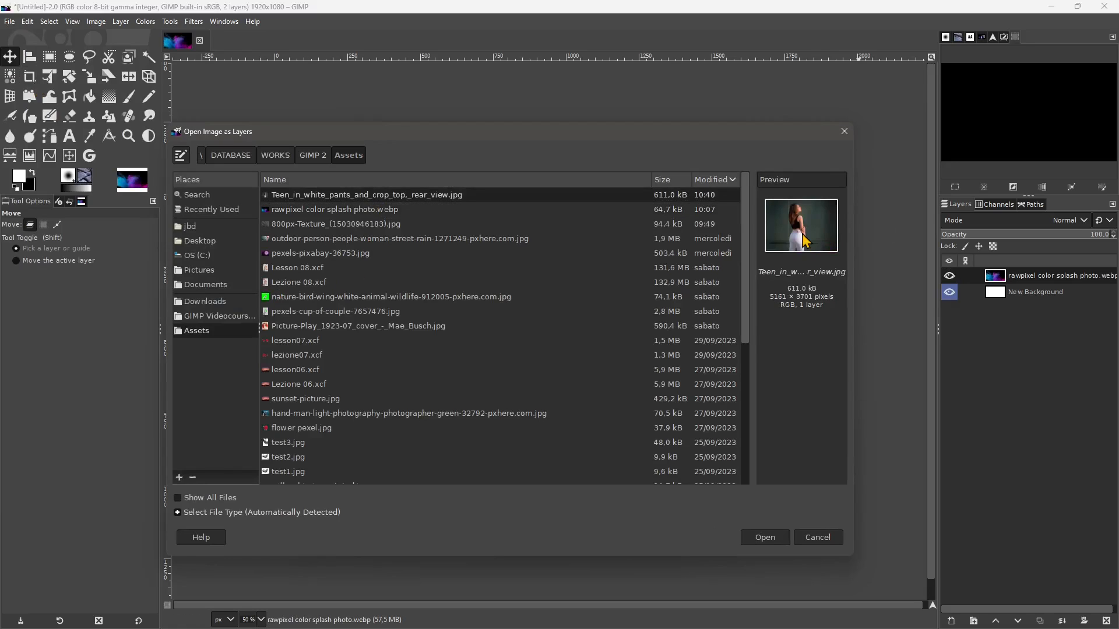
left_click(764, 536)
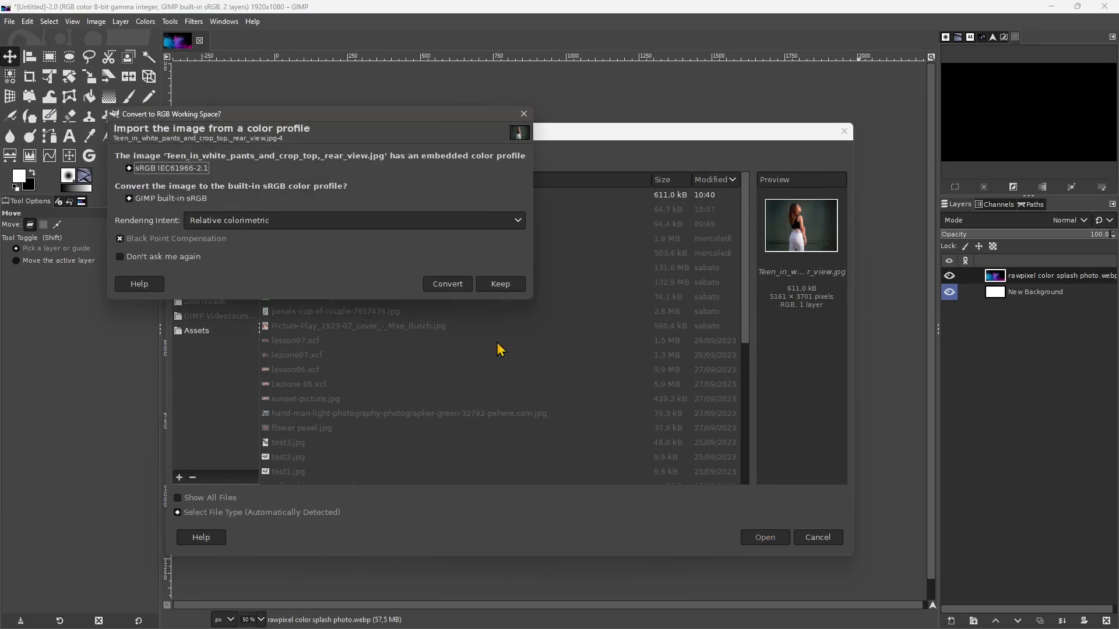
left_click(441, 279)
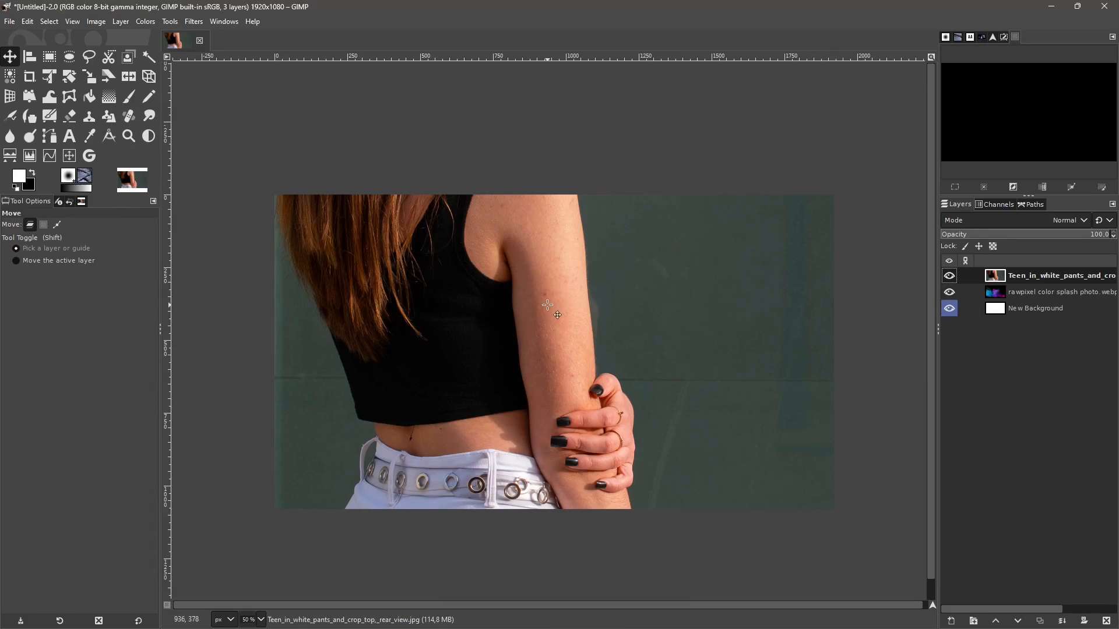
- Check the colour splash beneath the woman's photo layer, and swap the foreground and background colours
left_click(1025, 292)
left_click(949, 275)
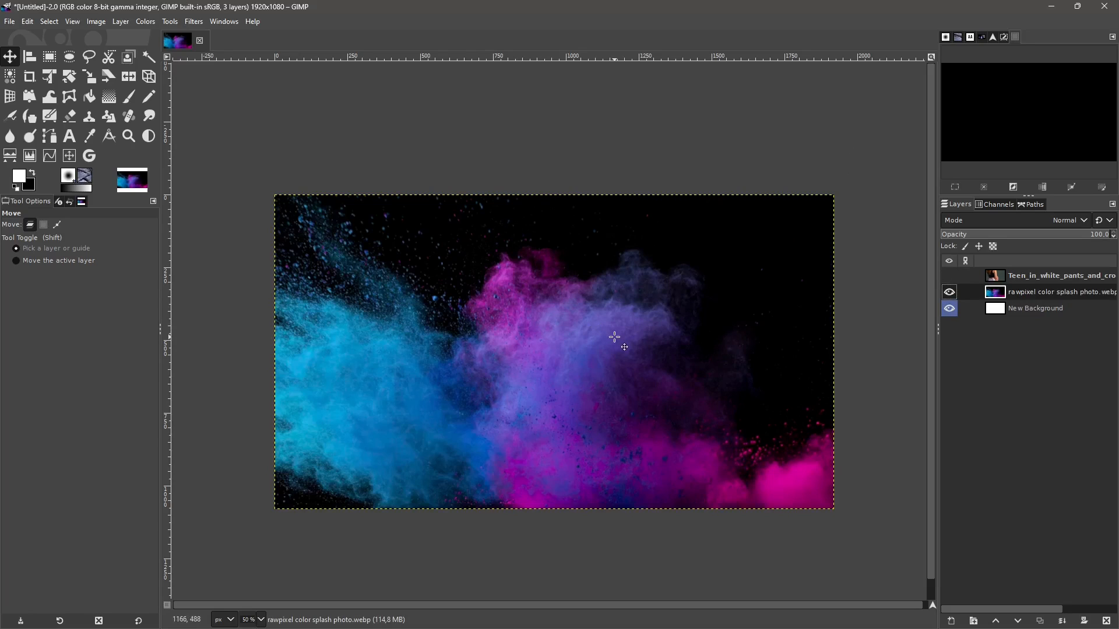
key("x")
left_click(949, 276)
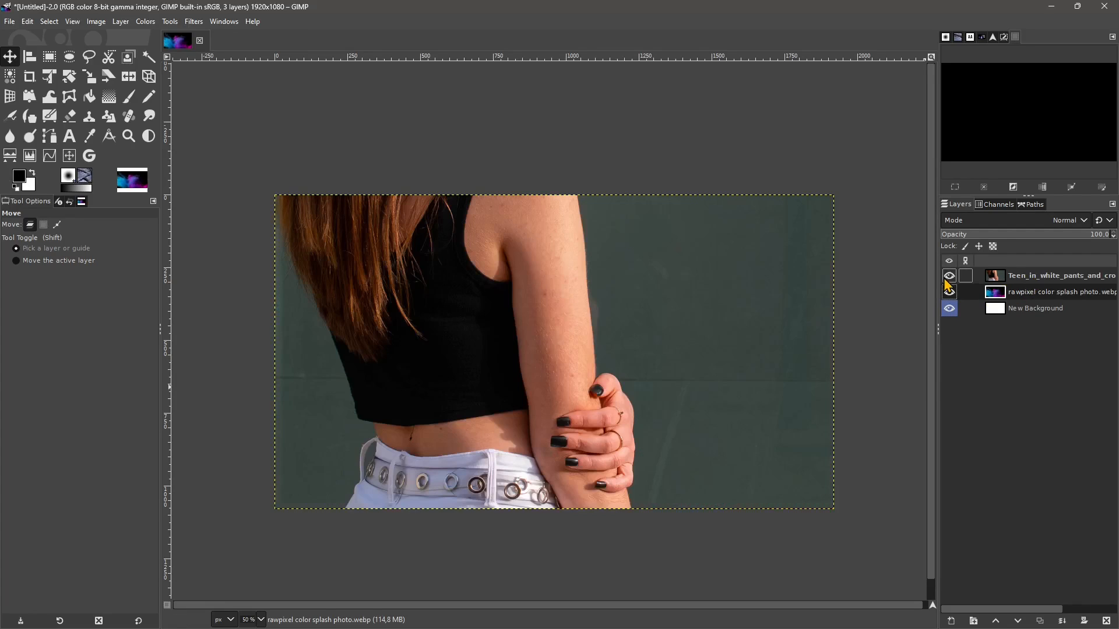
- Select the woman's photo layer and activate the Unified Transform tool, with the layer's whole boundary in view
left_click(1035, 278)
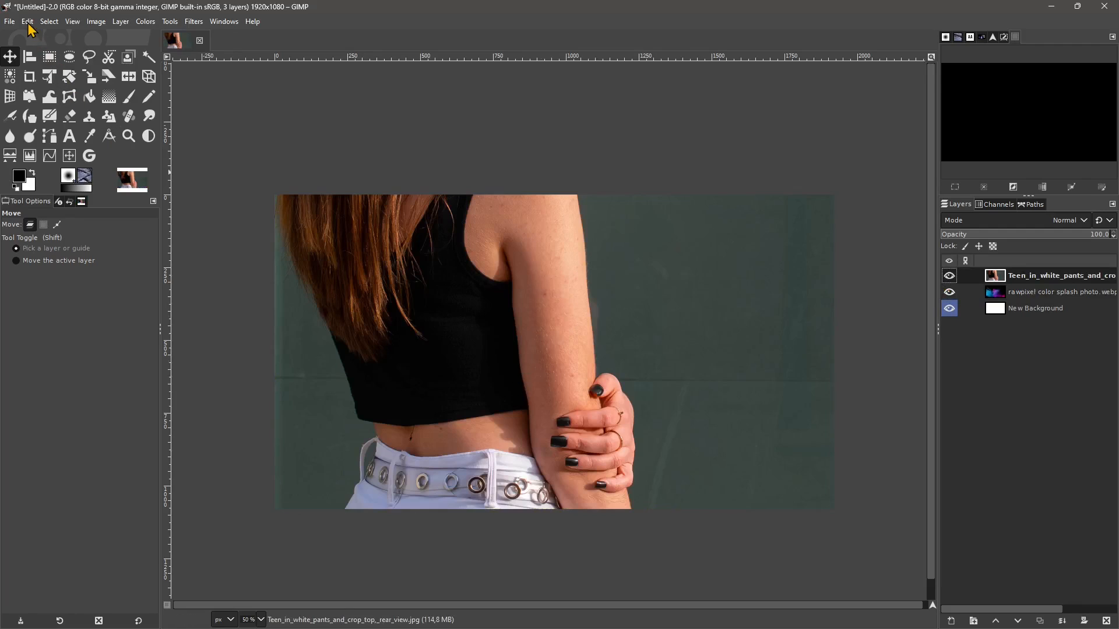
left_click(48, 77)
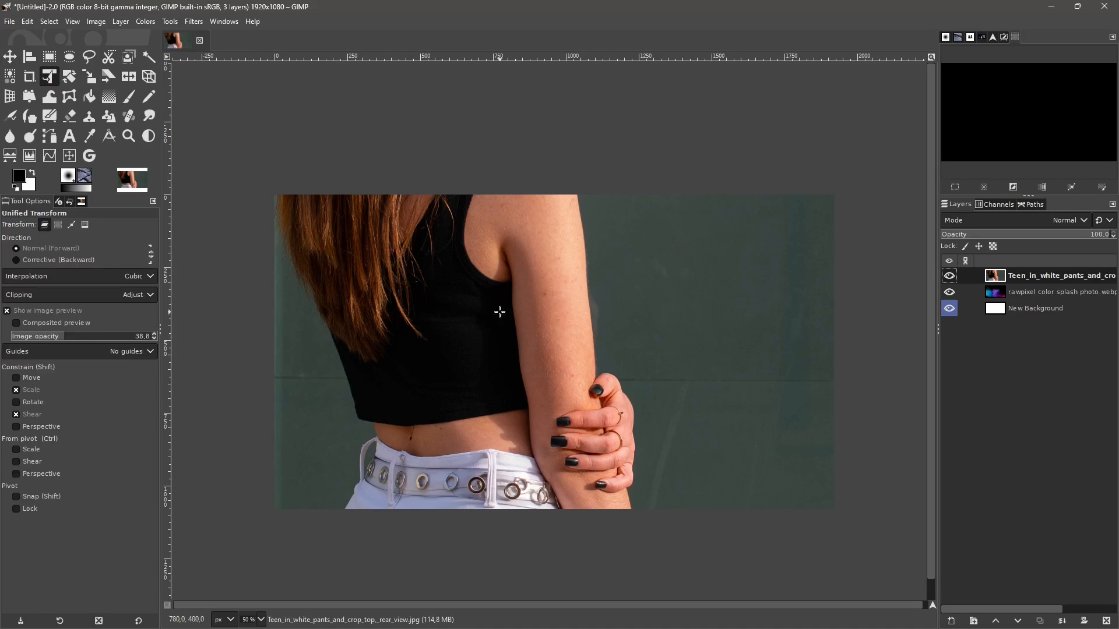
scroll(533, 291, "down", 3)
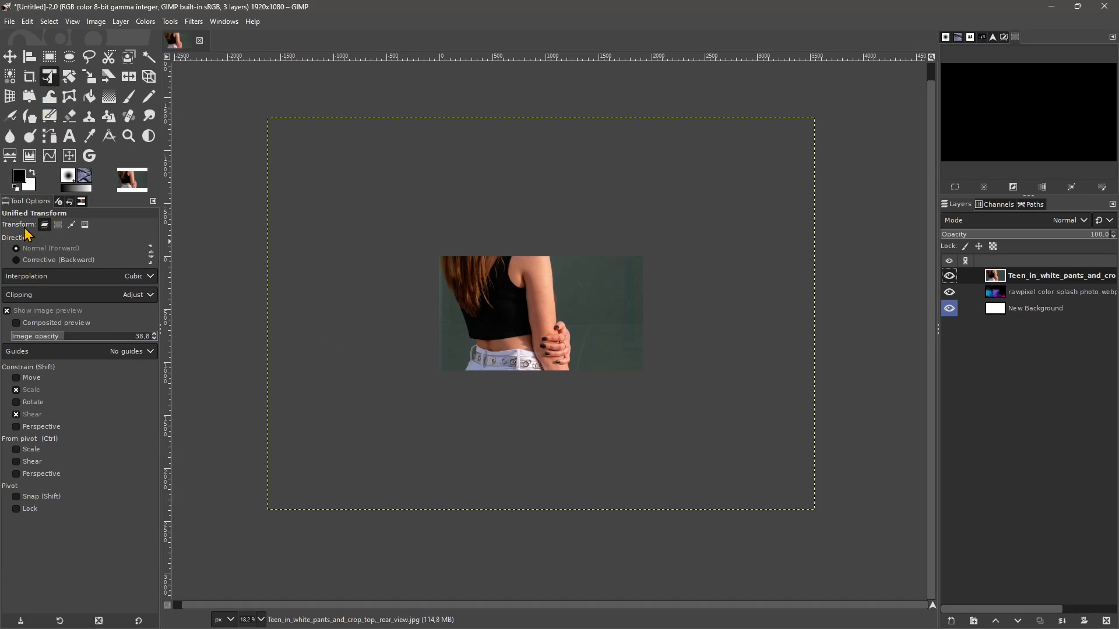
left_click(85, 226)
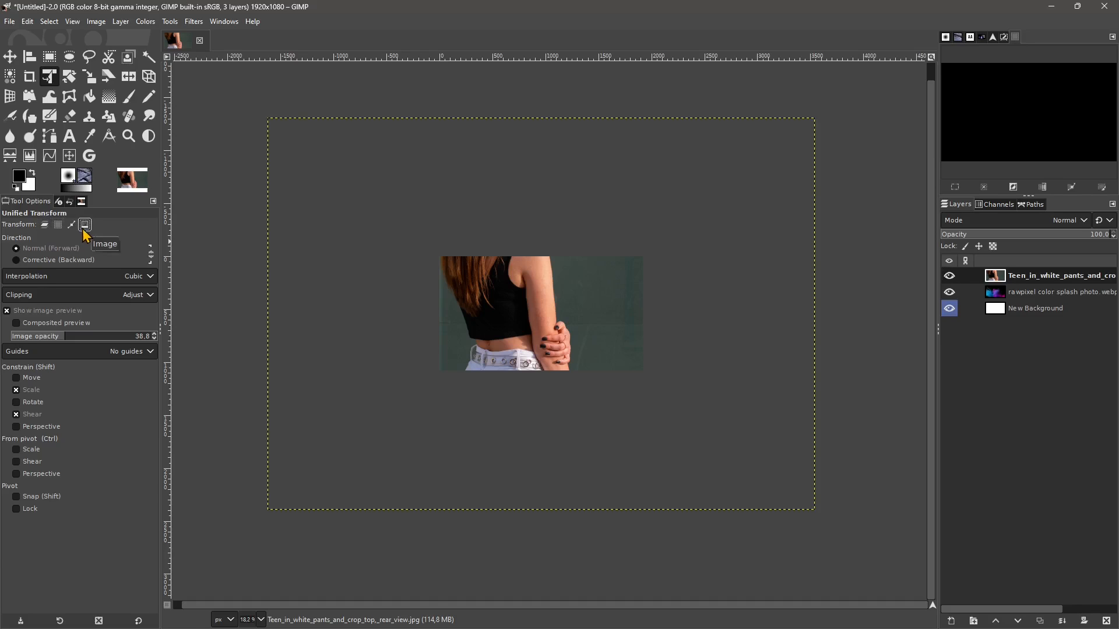
left_click(487, 281)
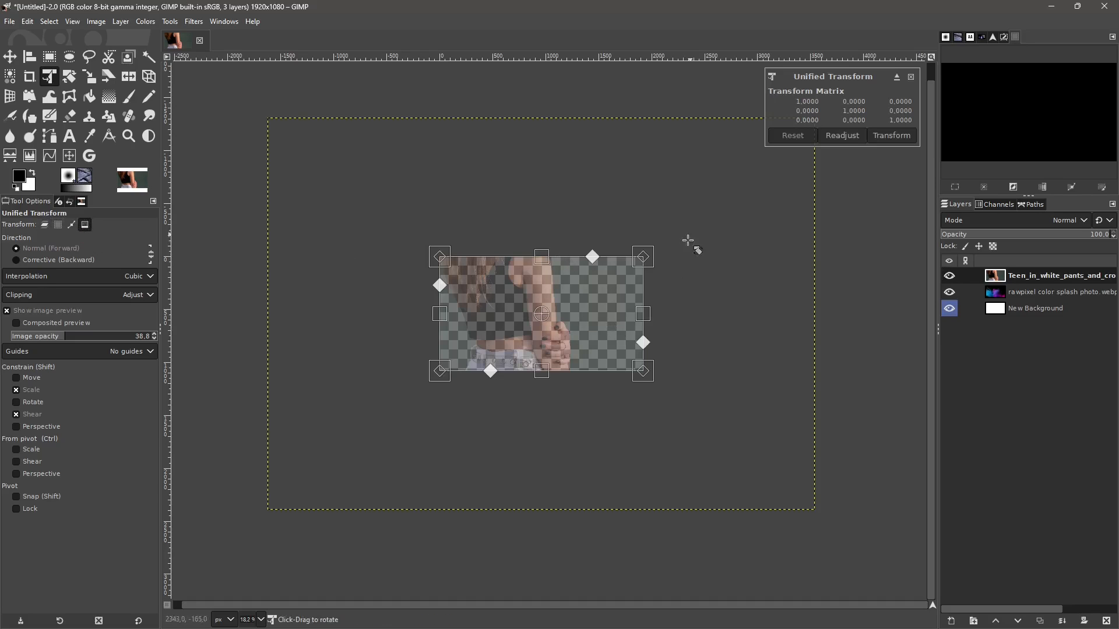
left_click_drag(646, 263, 608, 291)
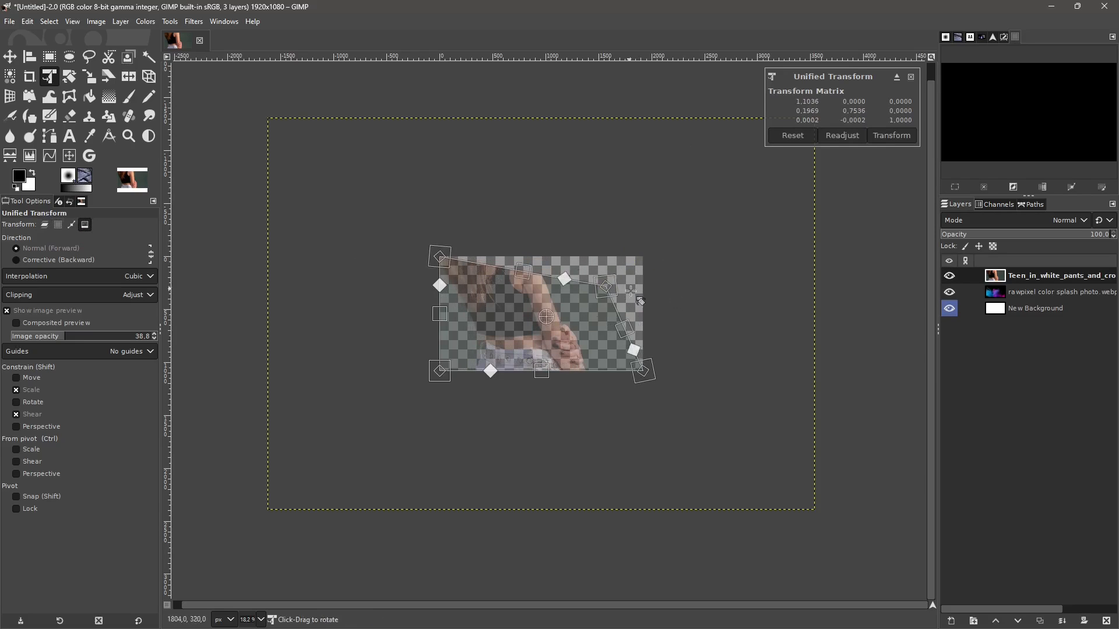
key("ctrl+z")
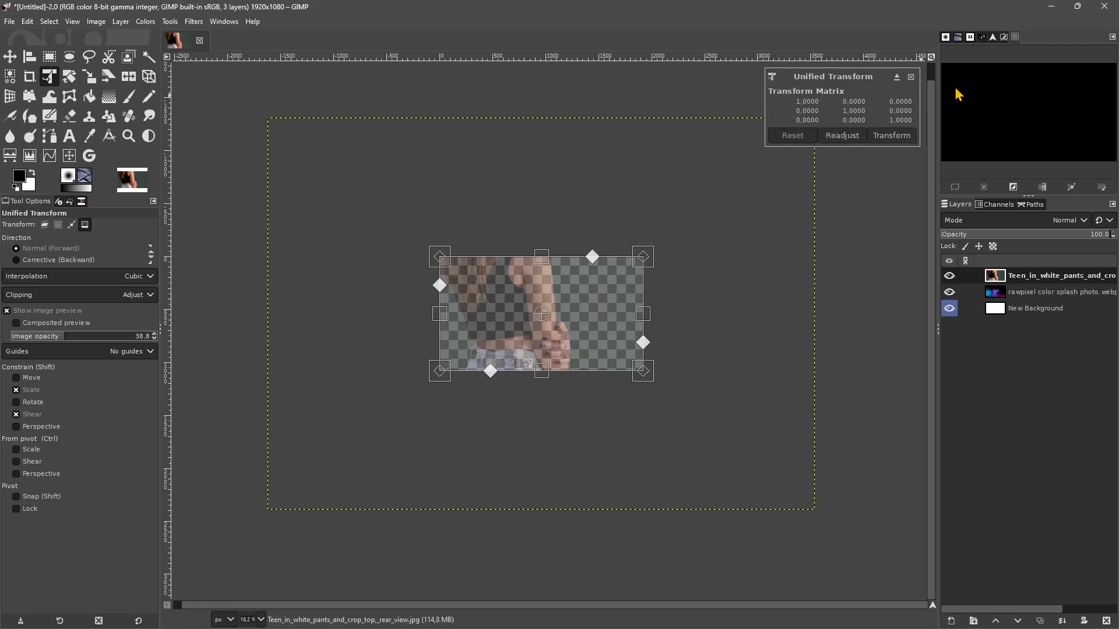
left_click(910, 77)
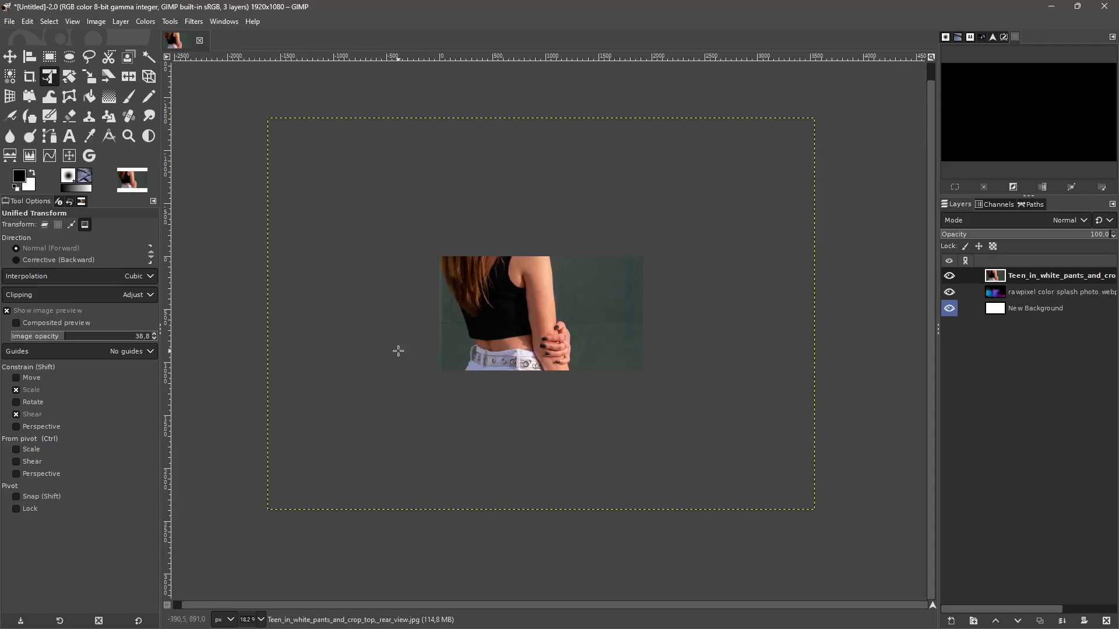
- Start a Unified Transform on the woman's photo layer and set the transform preview's image opacity to 53.3
left_click(45, 226)
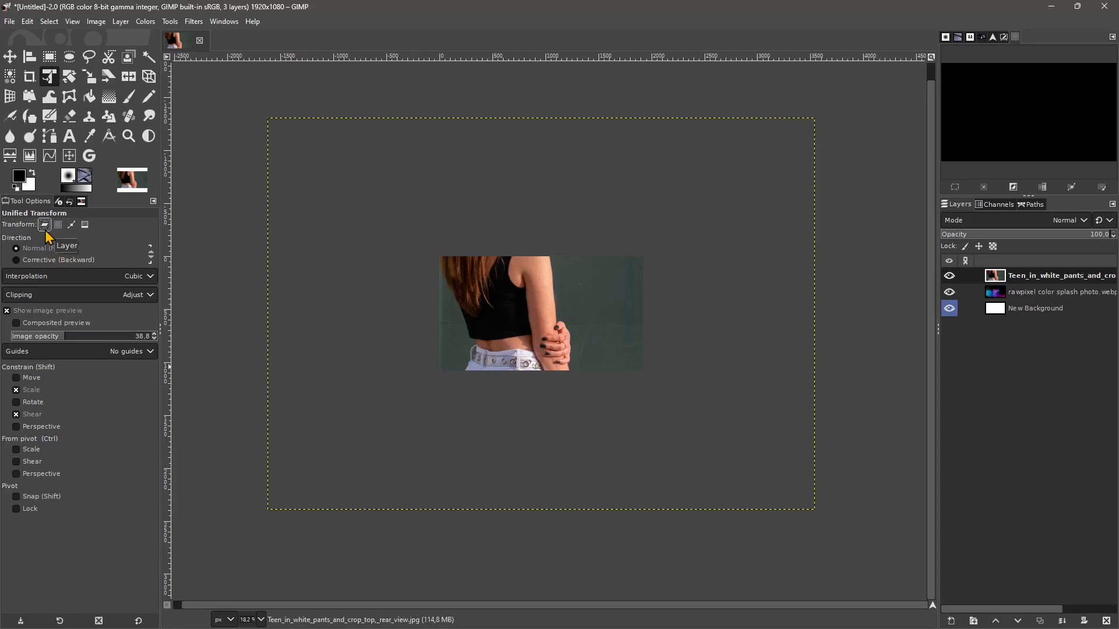
left_click(443, 163)
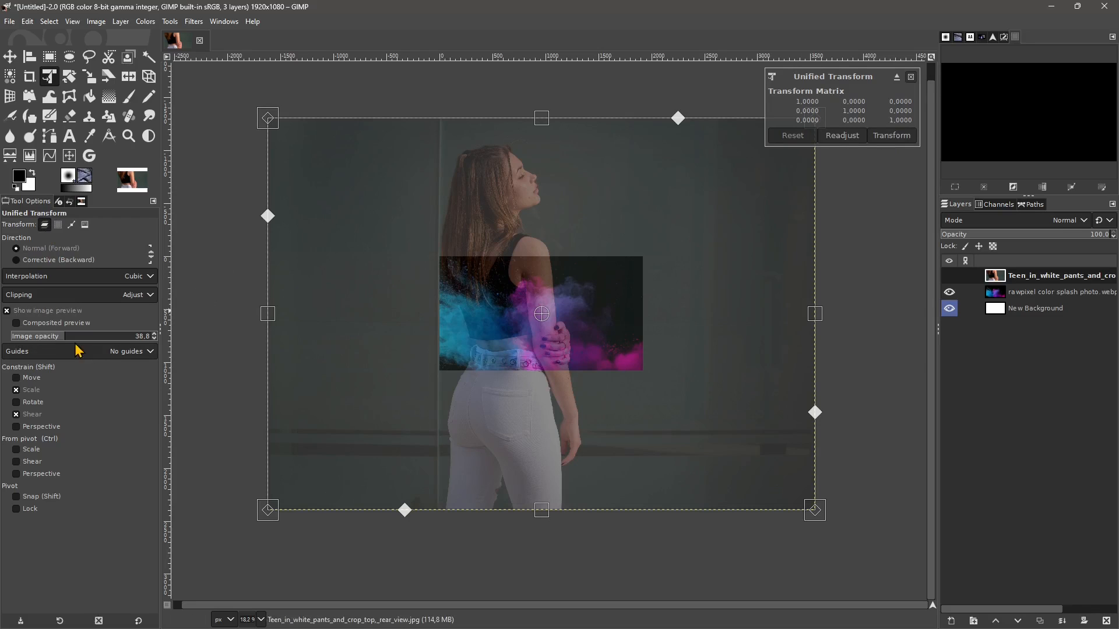
left_click_drag(65, 336, 94, 348)
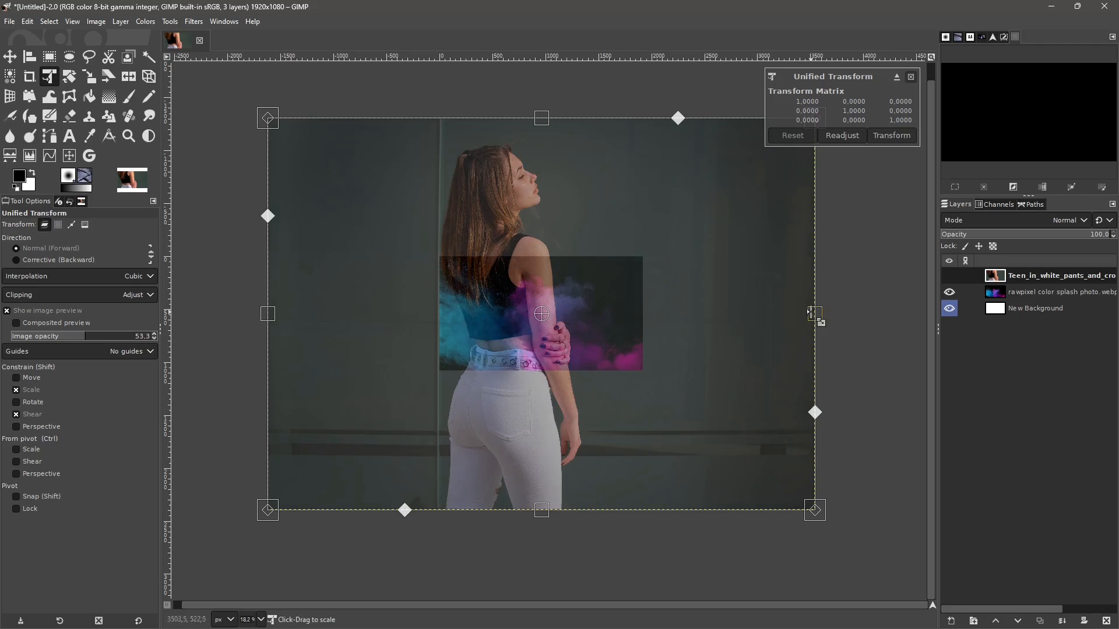
- Scale the woman's photo proportionally to the canvas width, shift it down so her head fits inside the canvas, and apply the transform
left_click_drag(813, 314, 643, 336)
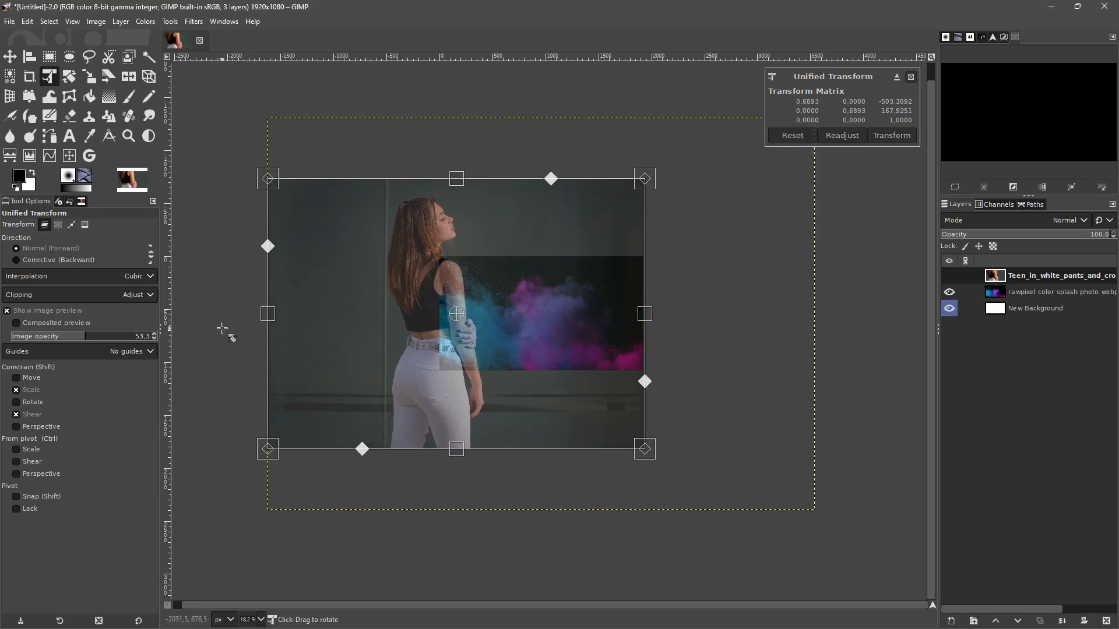
left_click_drag(268, 317, 441, 315)
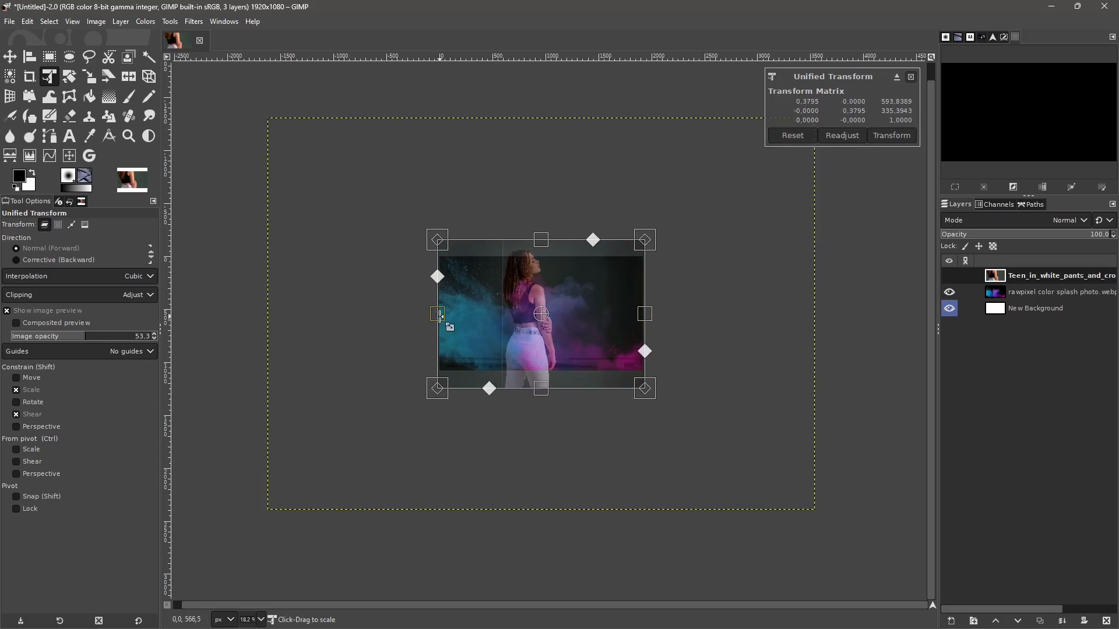
scroll(516, 351, "up", 3, "ctrl")
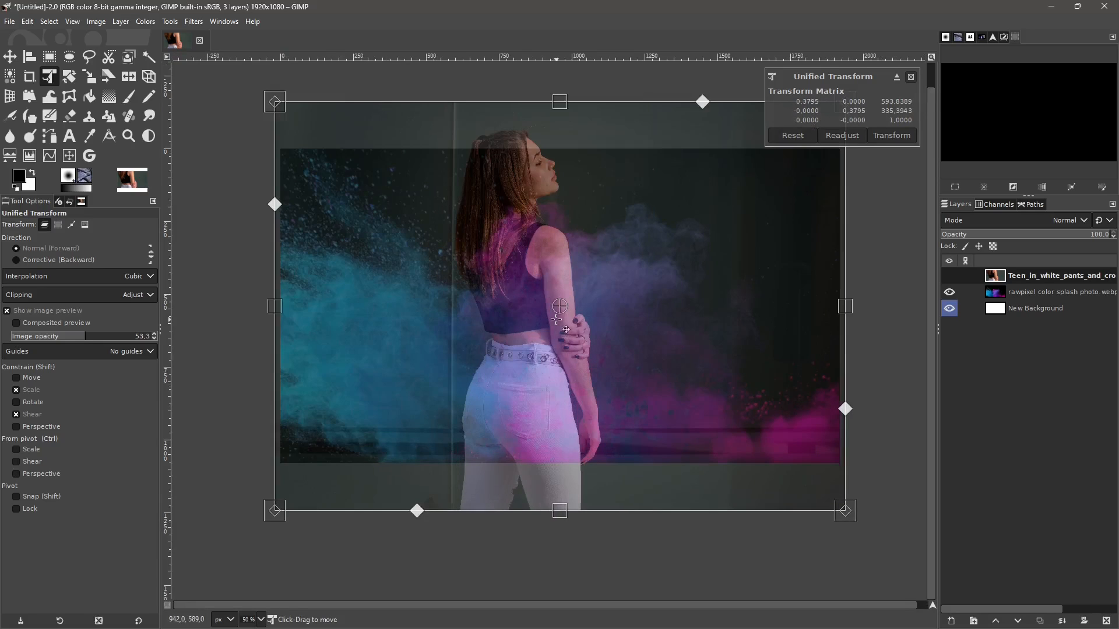
mouse_move(554, 371)
left_mouse_down()
mouse_move(557, 333)
mouse_move(554, 394)
left_mouse_up()
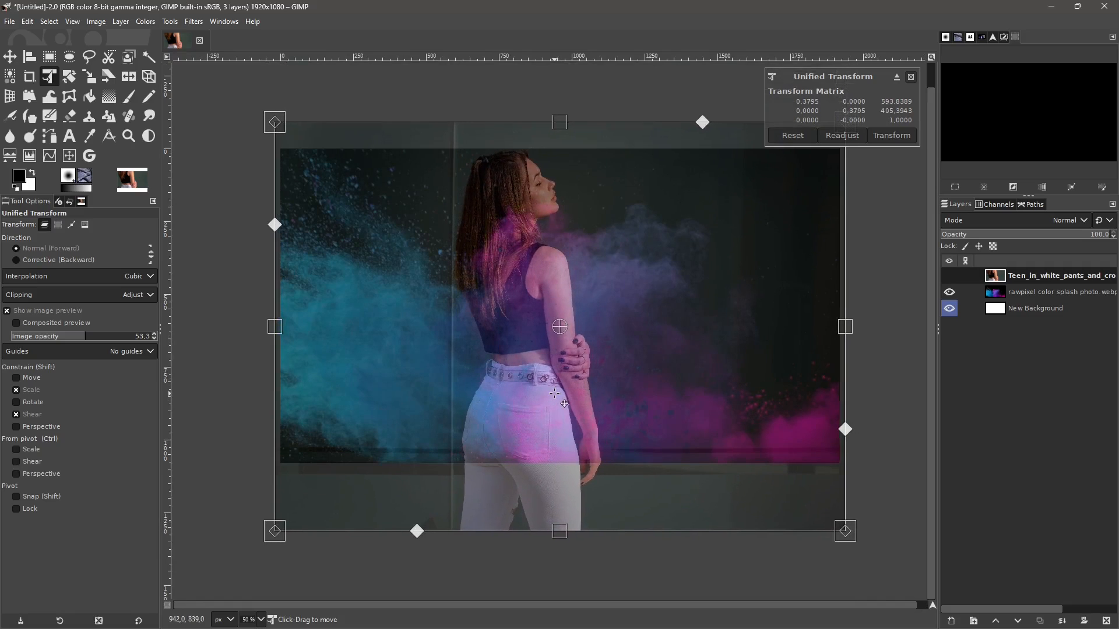
left_click_drag(848, 326, 839, 328)
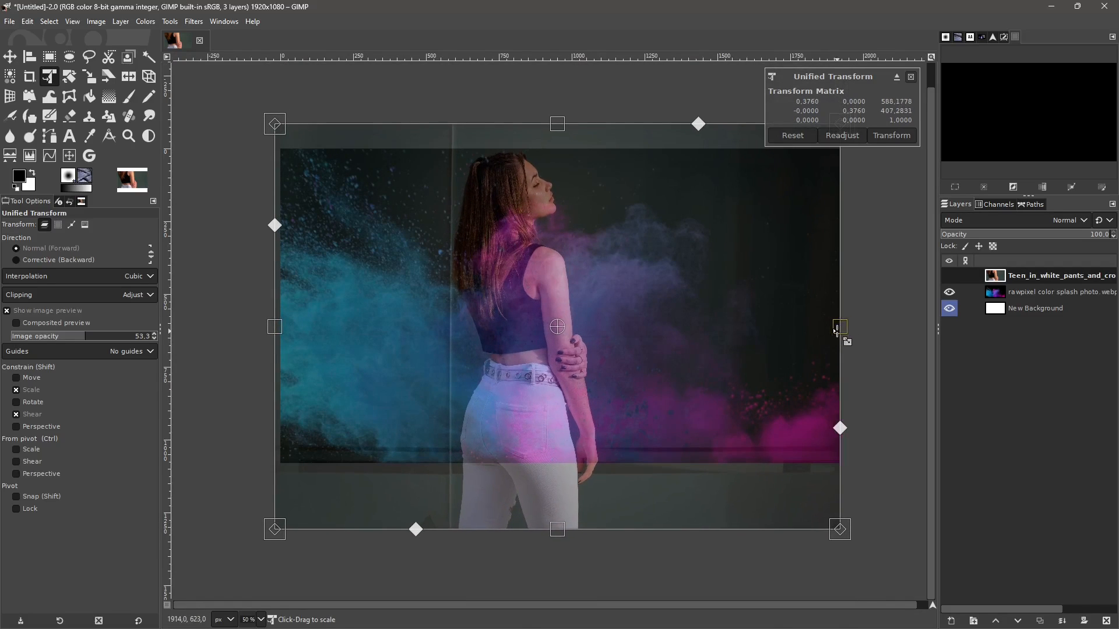
left_click_drag(275, 327, 283, 326)
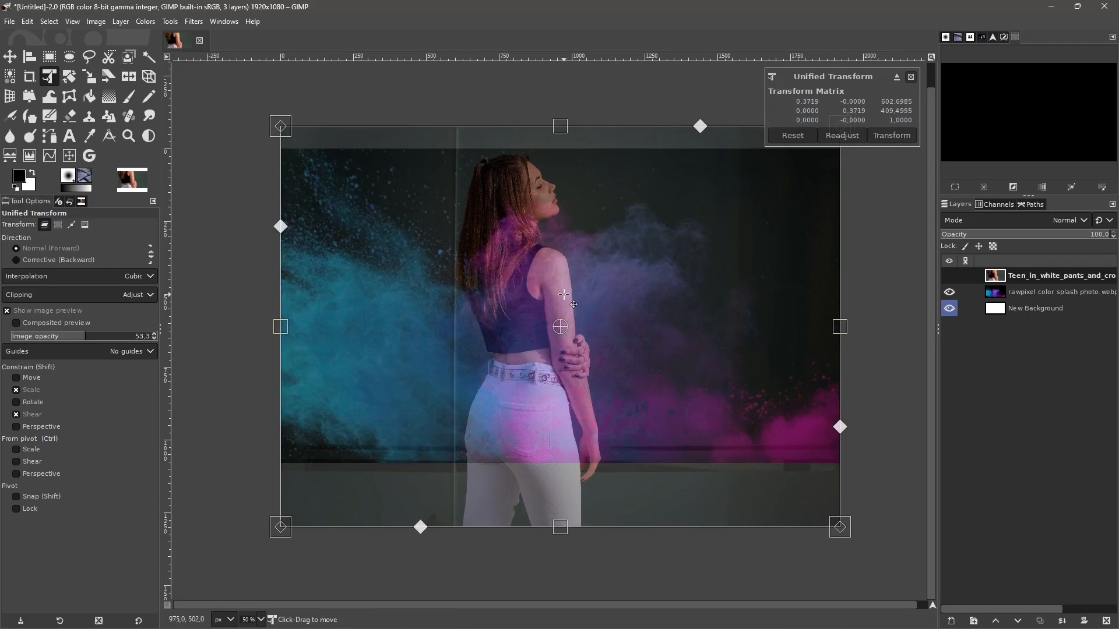
left_click(890, 138)
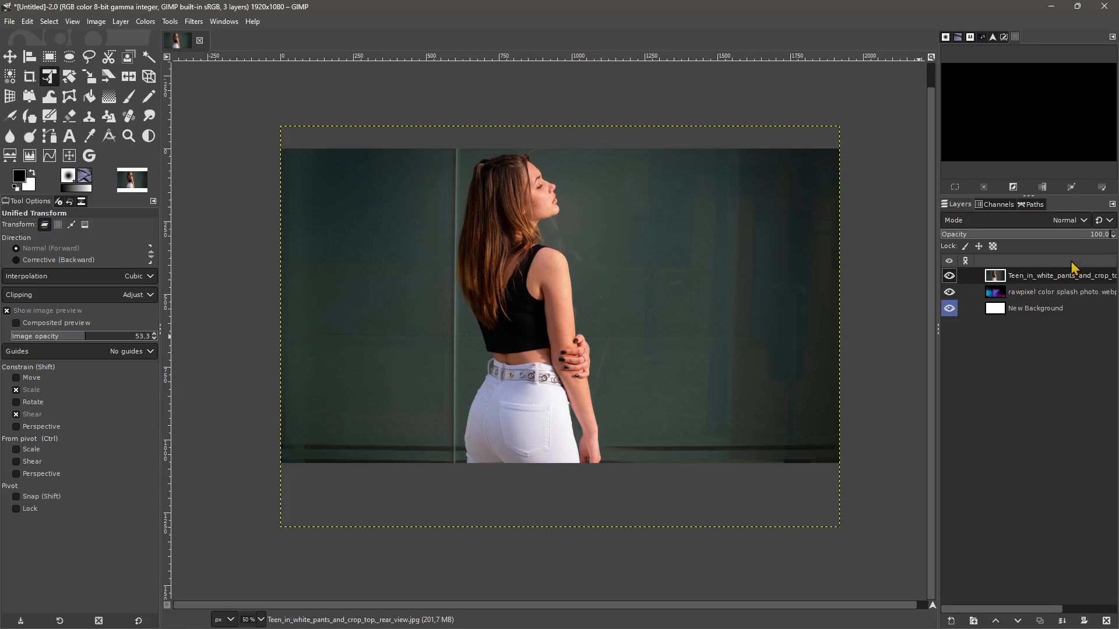
- Lower the woman's photo layer opacity to 57.3 and nudge the layer slightly upward so her head meets the canvas's upper edge
left_click_drag(1103, 240, 1030, 252)
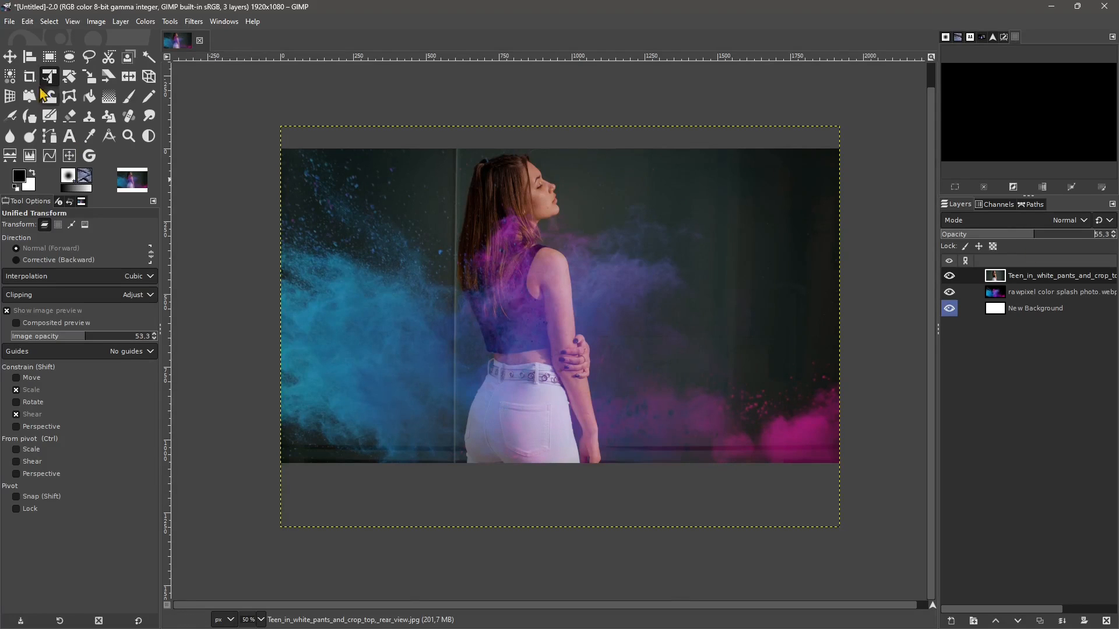
left_click(10, 56)
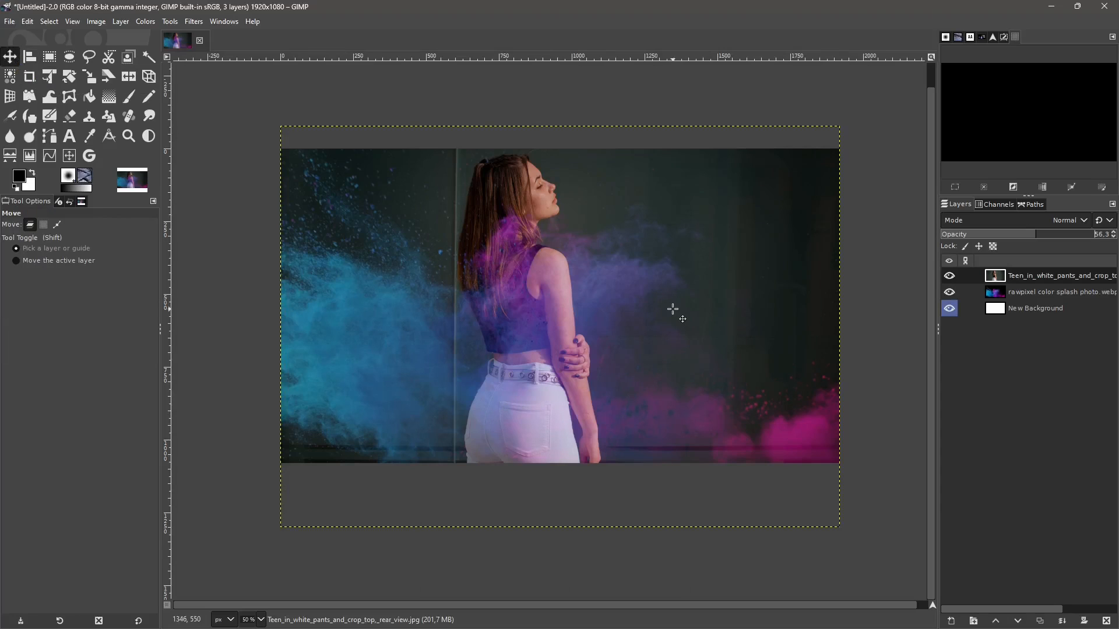
left_click_drag(673, 309, 675, 309)
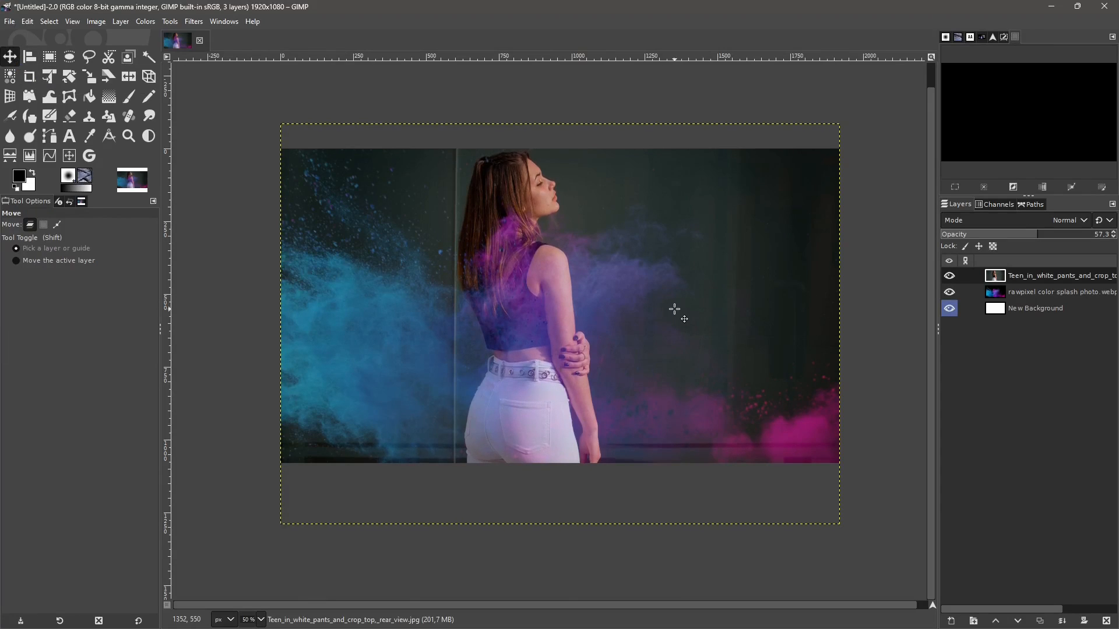
key("Up")
key("Up")
key("Up")
key("Up")
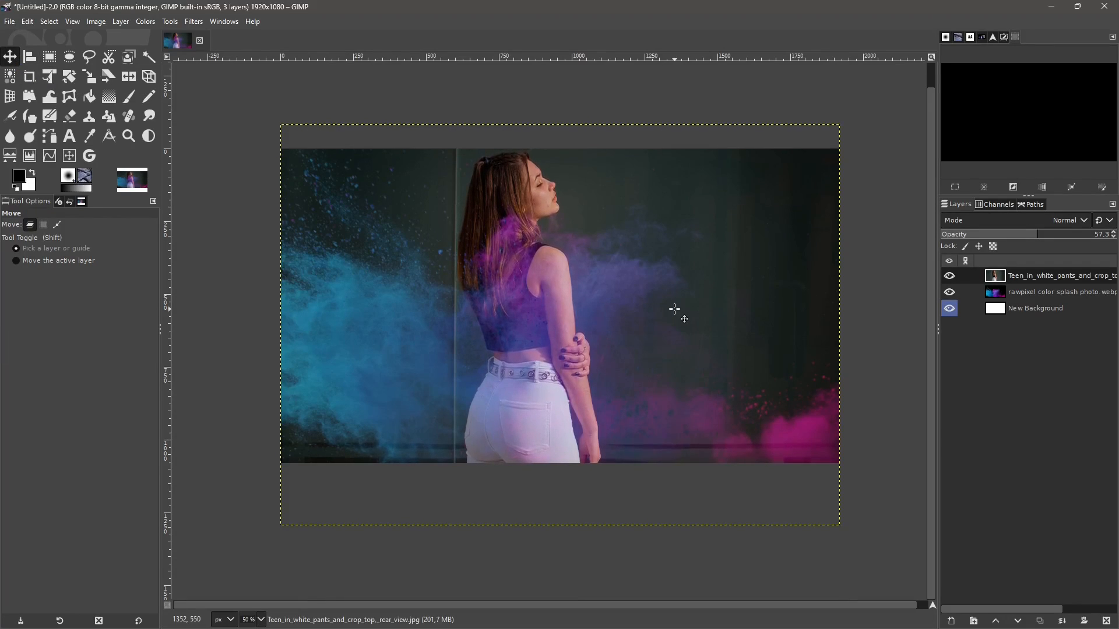
key("Up")
key("Up")
key("Up")
key("Up")
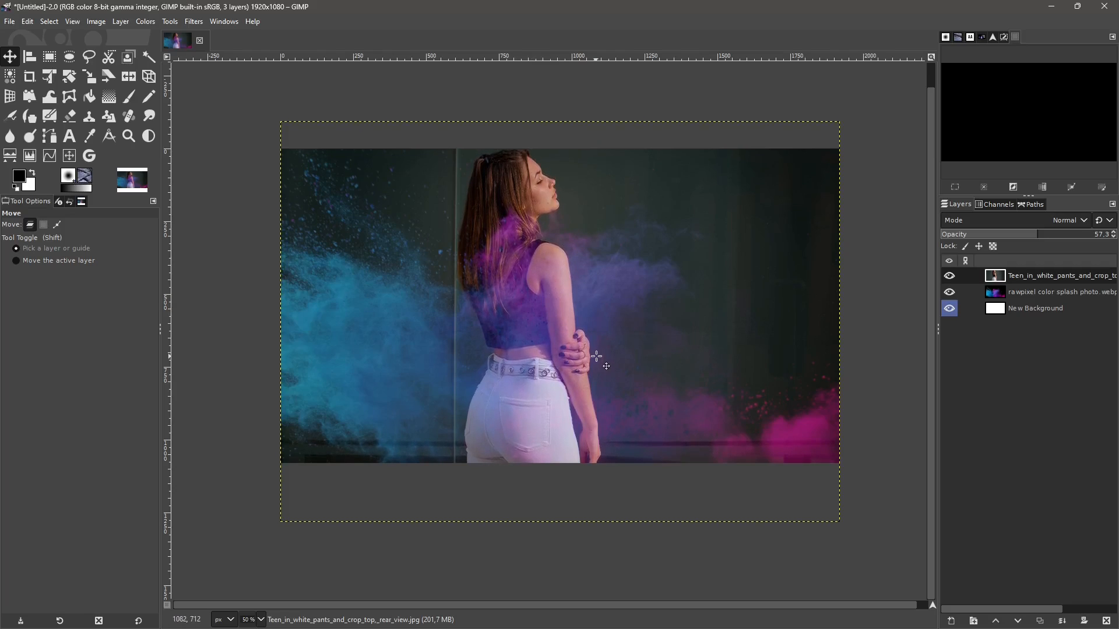
key("Up")
key("Up")
key("Up")
key("Up")
key("Down")
key("Down")
key("Down")
key("Down")
key("Down")
key("Down")
key("Up")
key("Up")
key("Up")
key("Up")
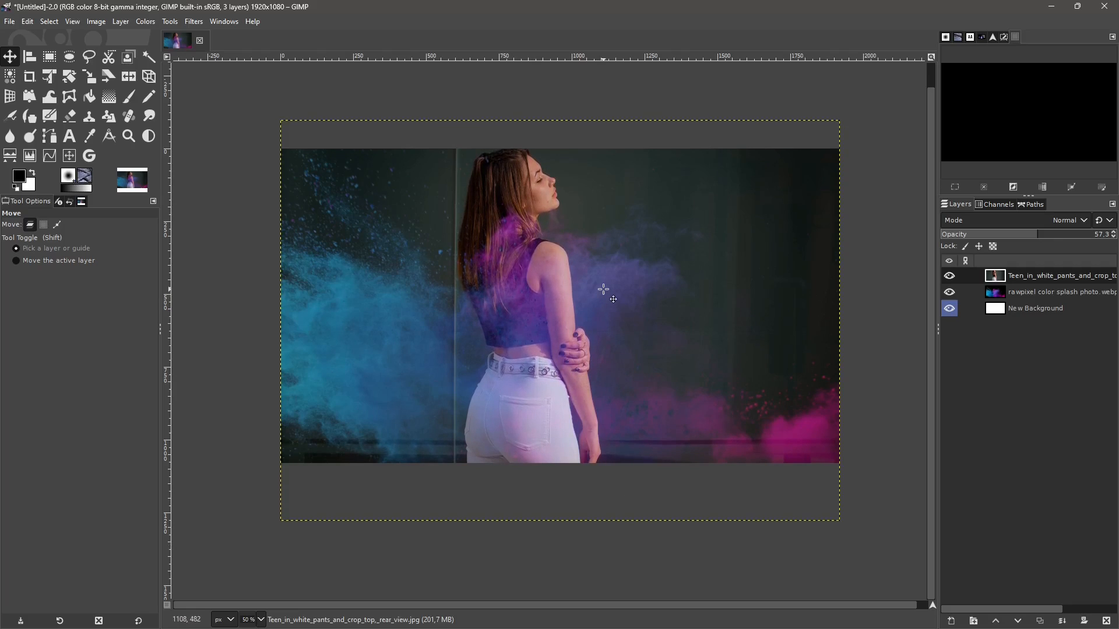
key("Down")
key("Down")
key("Down")
key("Down")
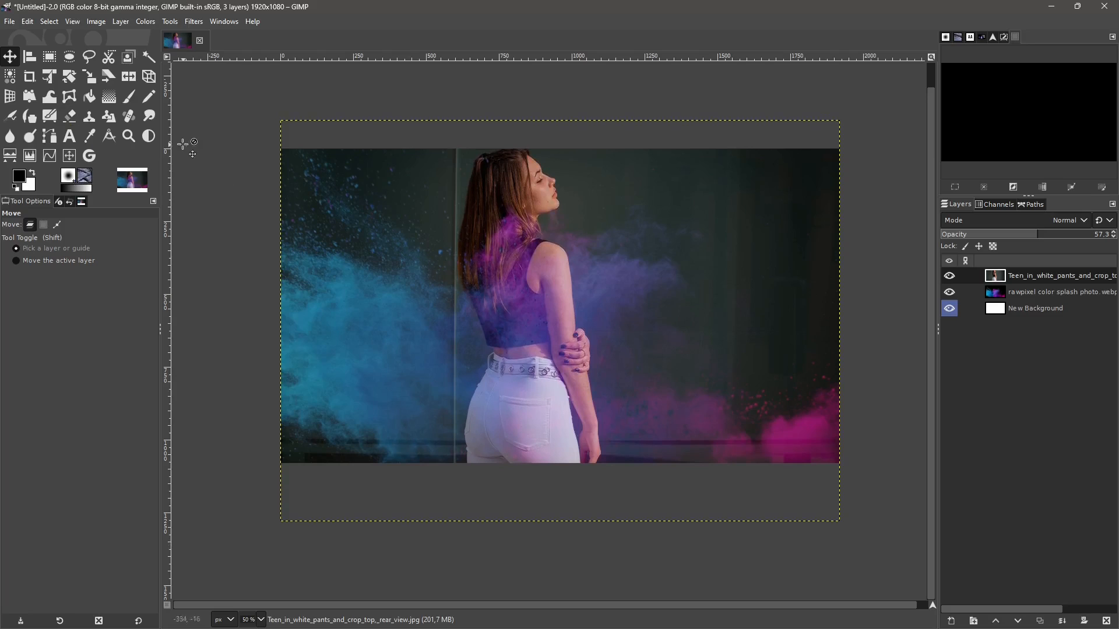
- Create a new layer group and place the woman's photo and colour splash layers inside it
left_click(122, 23)
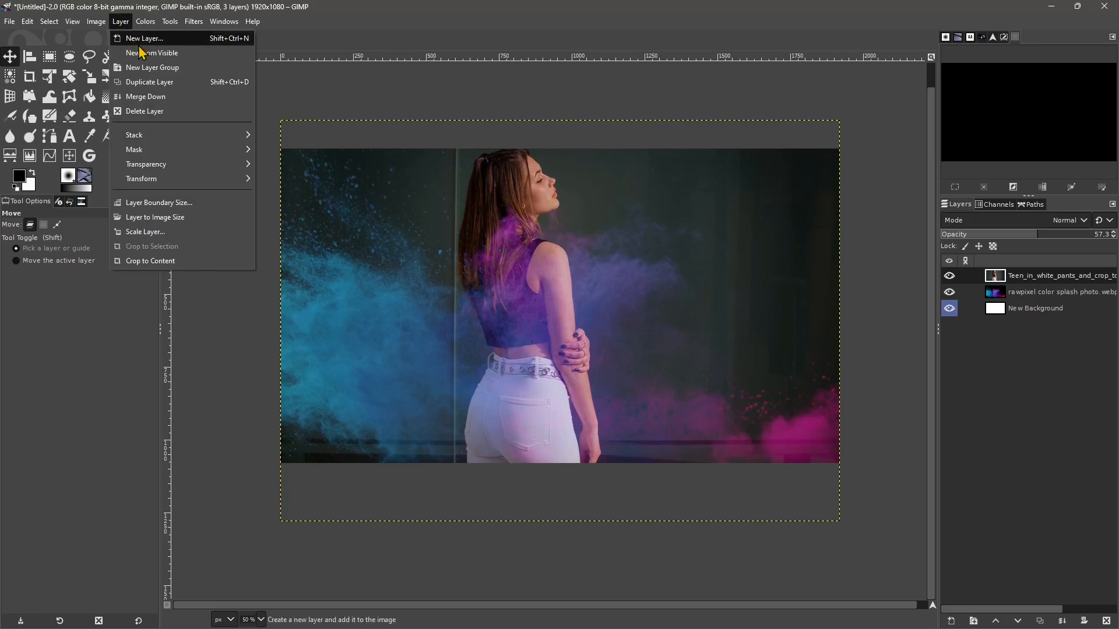
left_click(158, 76)
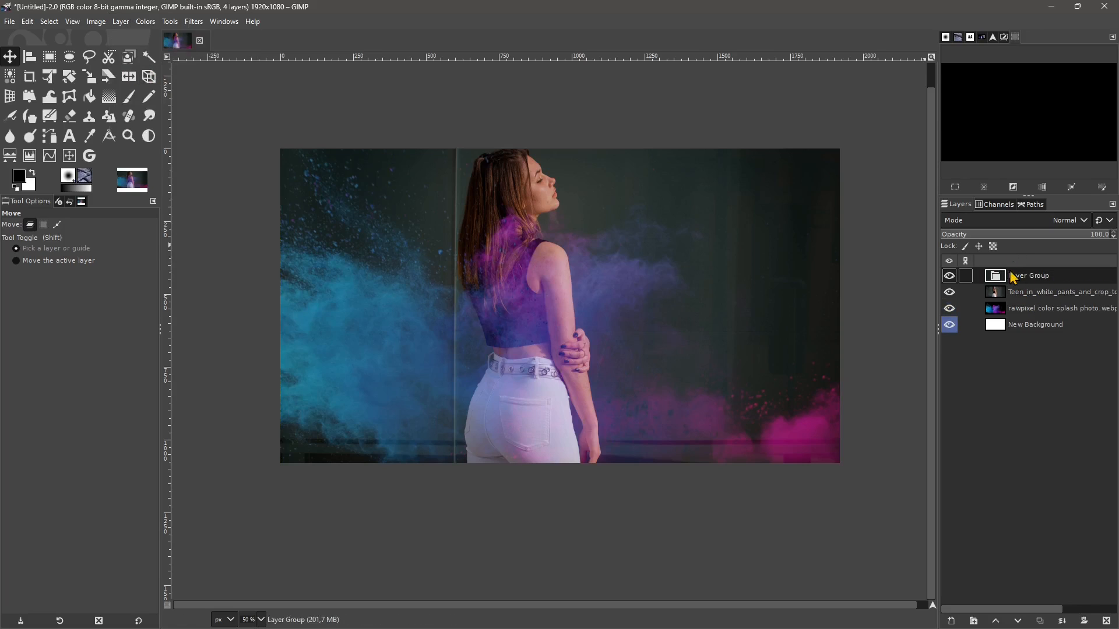
left_click(1024, 299)
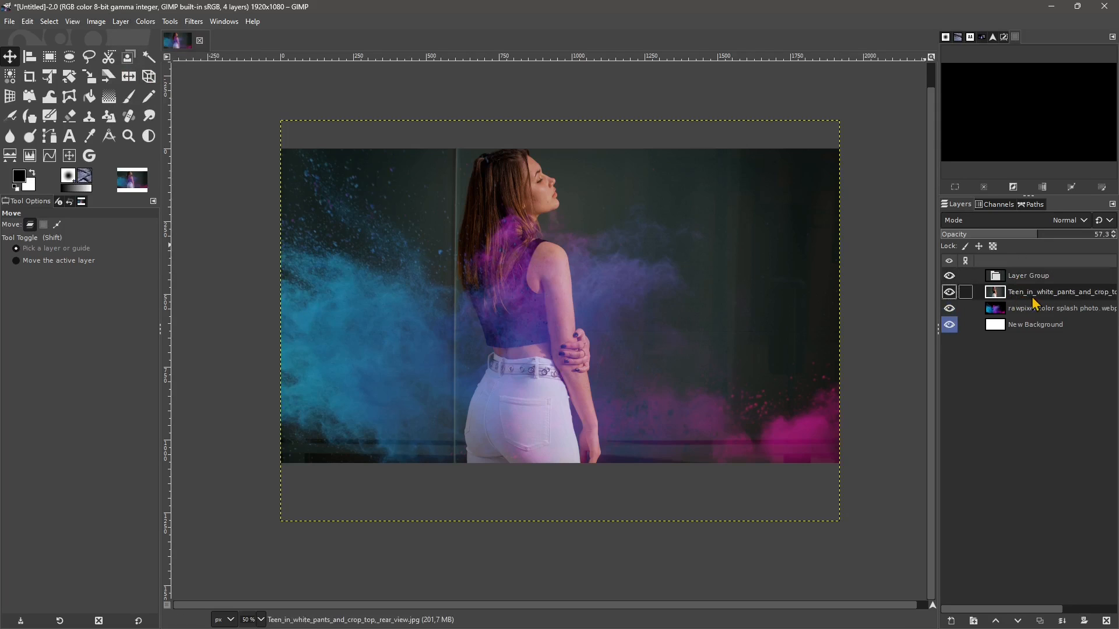
mouse_move(1035, 303)
left_mouse_down()
mouse_move(1026, 283)
mouse_move(1024, 314)
mouse_move(1027, 286)
left_mouse_up()
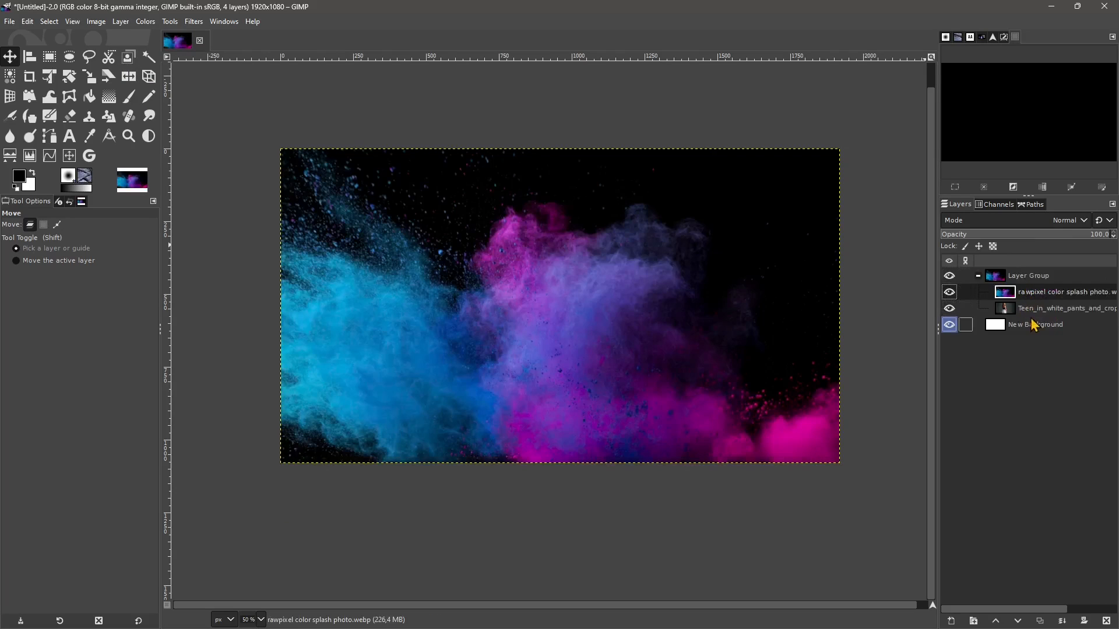
- Move the woman's photo layer above the colour splash layer within the layer group
left_click(1032, 308)
left_click(1026, 294)
left_click(1027, 310)
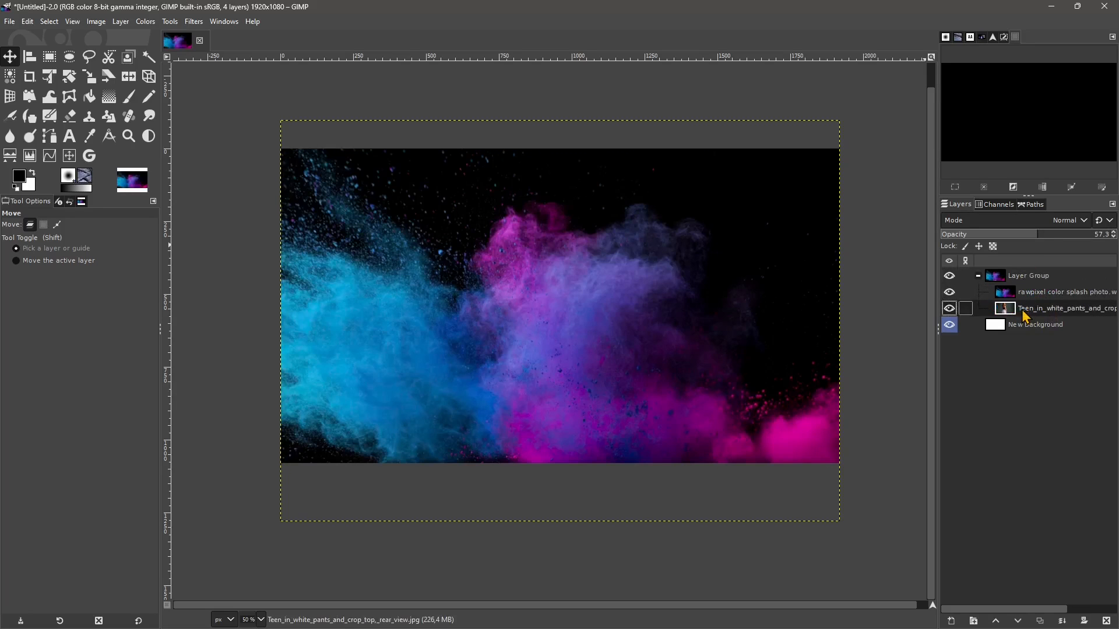
left_click_drag(1030, 318, 1042, 296)
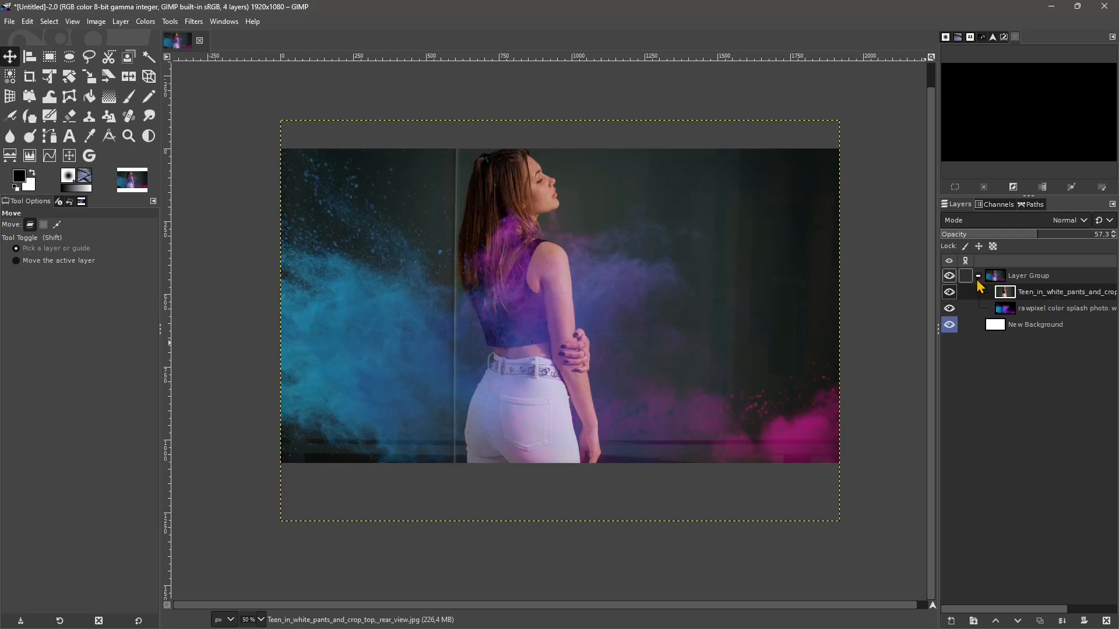
- Inspect the layer group by collapsing it, toggling its visibility, comparing it with New Background and expanding it again
left_click(978, 275)
left_click(1037, 279)
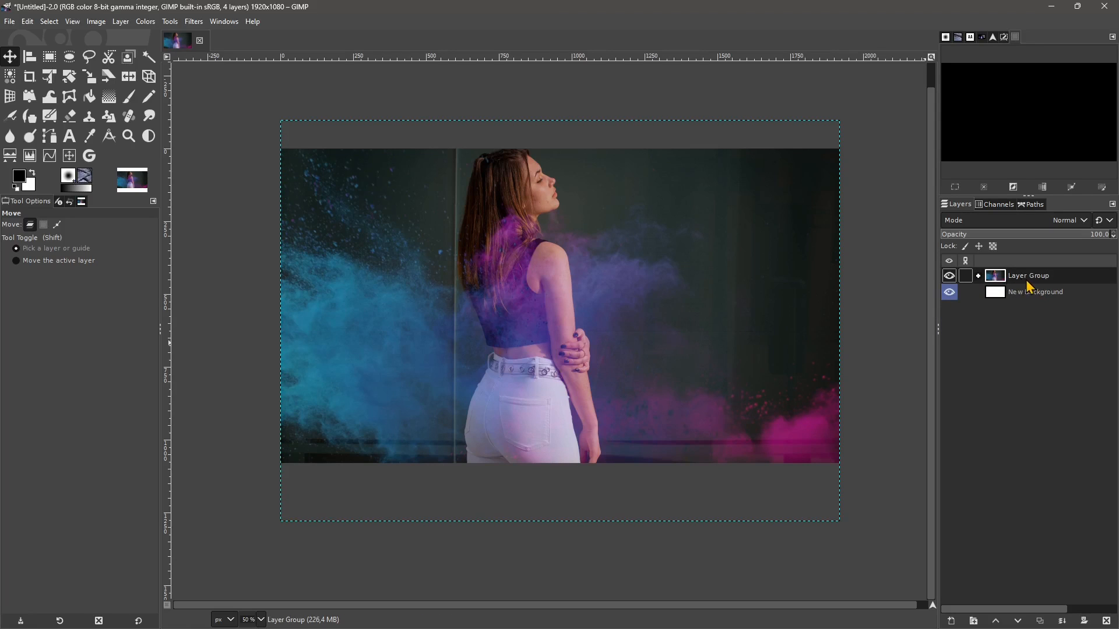
mouse_move(1043, 283)
left_mouse_down()
mouse_move(1019, 288)
mouse_move(1024, 305)
mouse_move(1028, 280)
left_mouse_up()
left_click(949, 275)
left_click(949, 276)
left_click(971, 293)
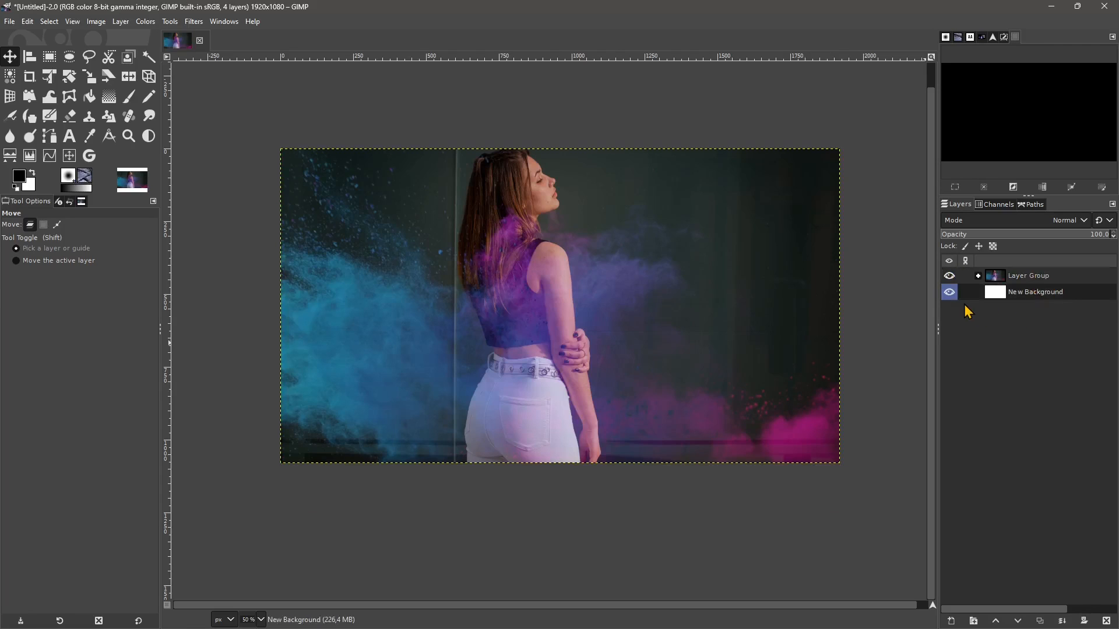
left_click(975, 283)
left_click(979, 276)
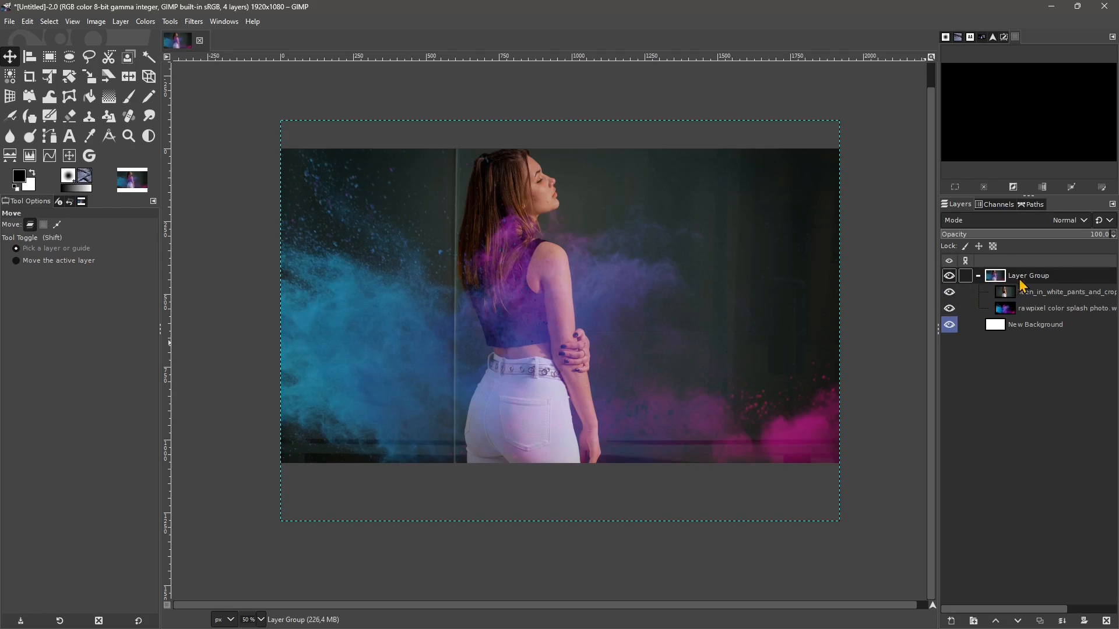
- Undo the grouping of the woman's photo and colour splash layers
key("ctrl+z")
key("ctrl+z")
key("ctrl+z")
key("ctrl+z")
key("ctrl+z")
key("ctrl+z")
key("ctrl+z")
key("ctrl+z")
key("ctrl+z")
key("ctrl+z")
key("ctrl+z")
key("ctrl+z")
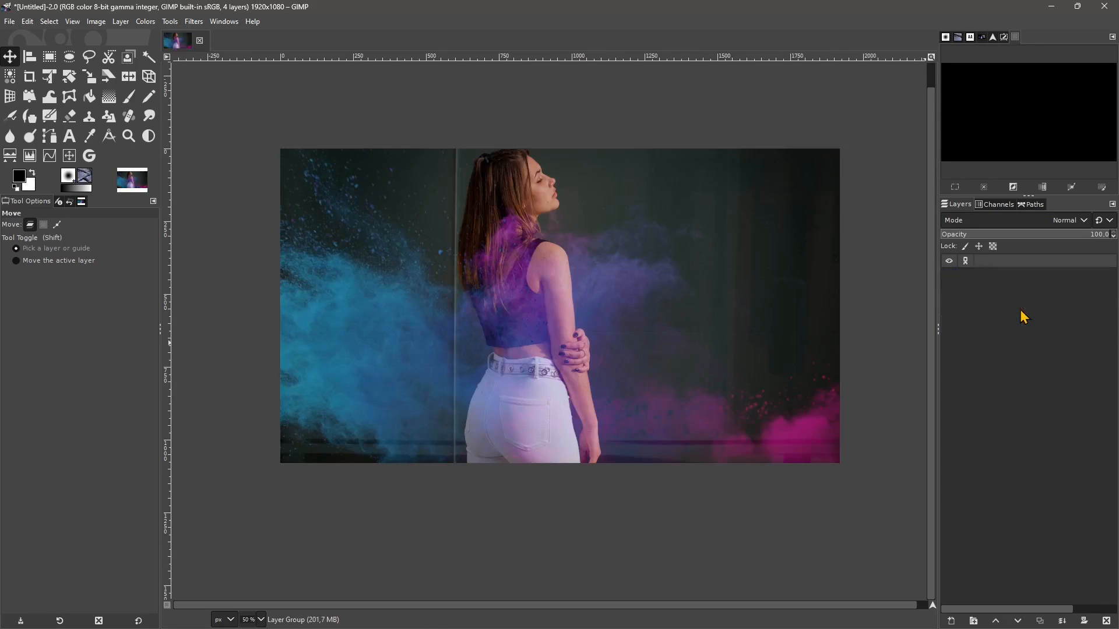
- Try moving the woman's photo layer on its own across the canvas, and undo the move
left_click(1023, 291)
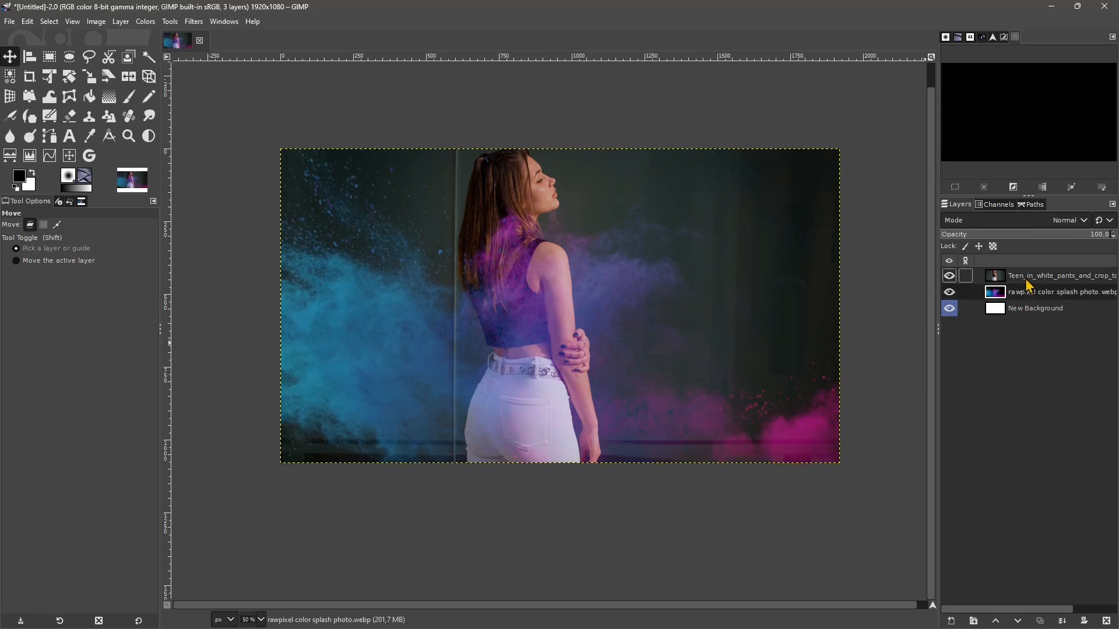
left_click(1024, 280)
left_click(1022, 290)
left_click(1029, 280)
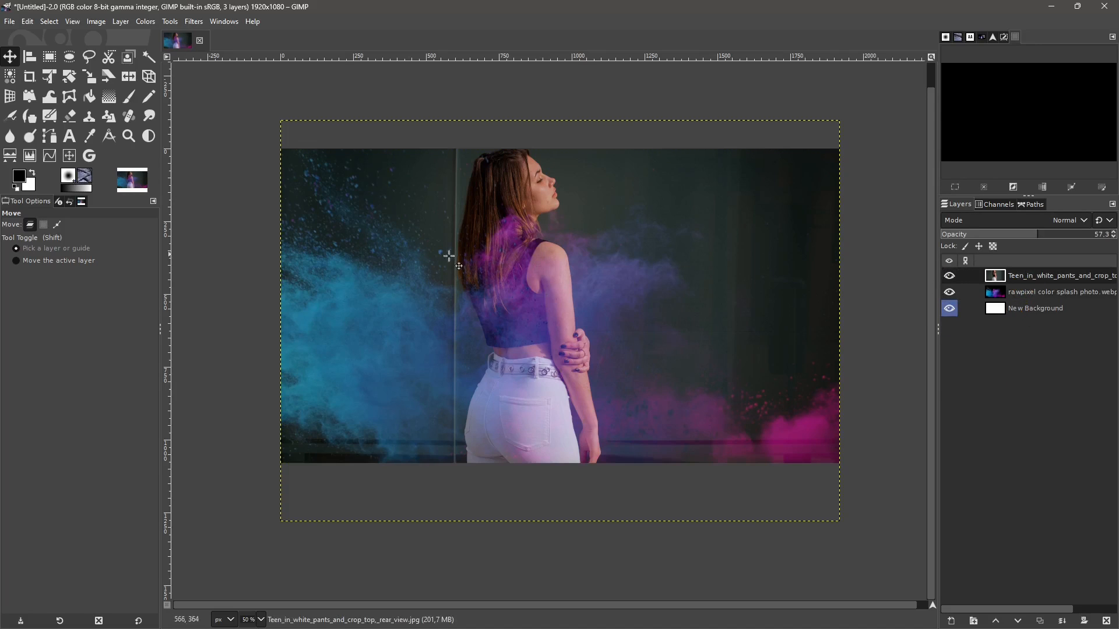
left_click_drag(449, 255, 515, 397)
key("ctrl+z")
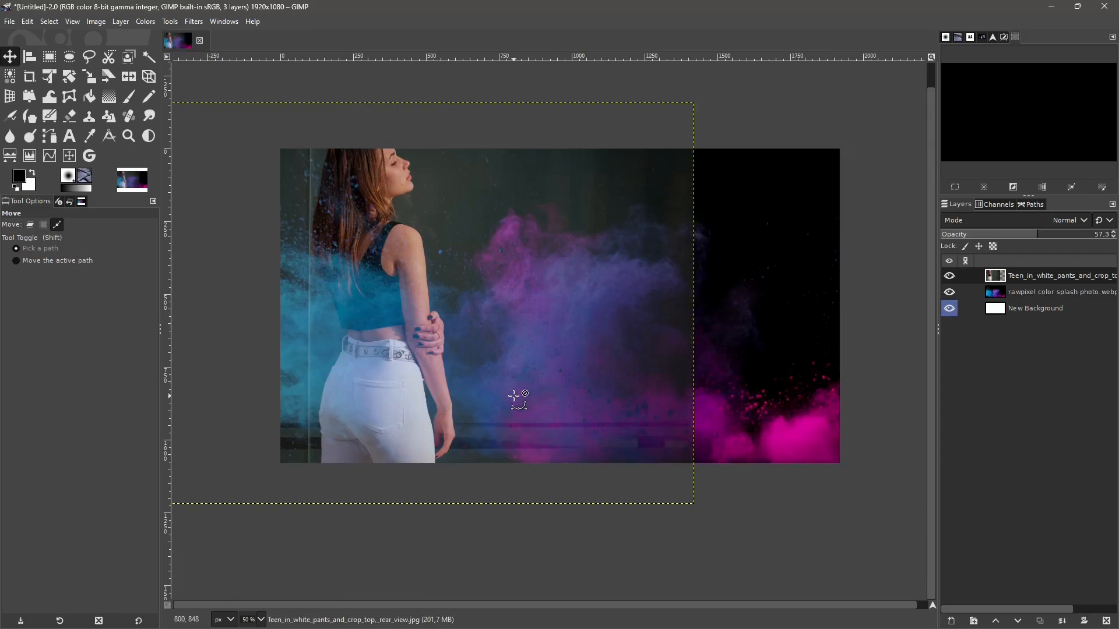
key("ctrl+z")
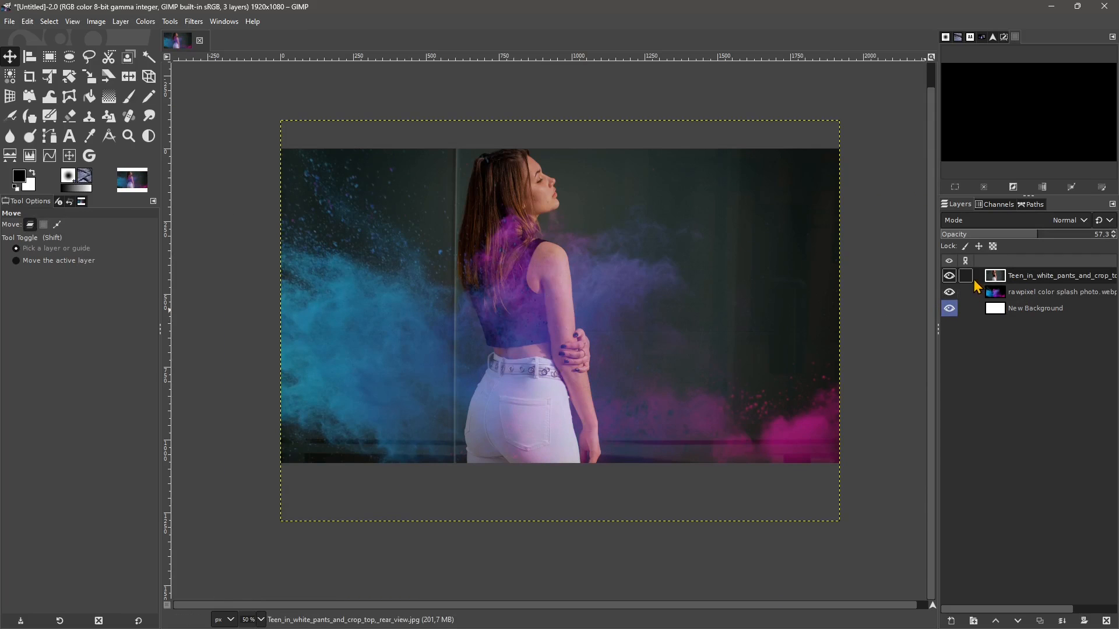
- Link the woman's photo and colour splash layers and move them together across the canvas
left_click(968, 276)
left_click(967, 293)
left_click_drag(610, 353, 787, 385)
left_click_drag(788, 385, 625, 458)
- Undo the moves of the linked layers and unlink the woman's photo and colour splash layers
key("ctrl+z")
key("ctrl+z")
key("ctrl+z")
key("ctrl+z")
left_click(121, 22)
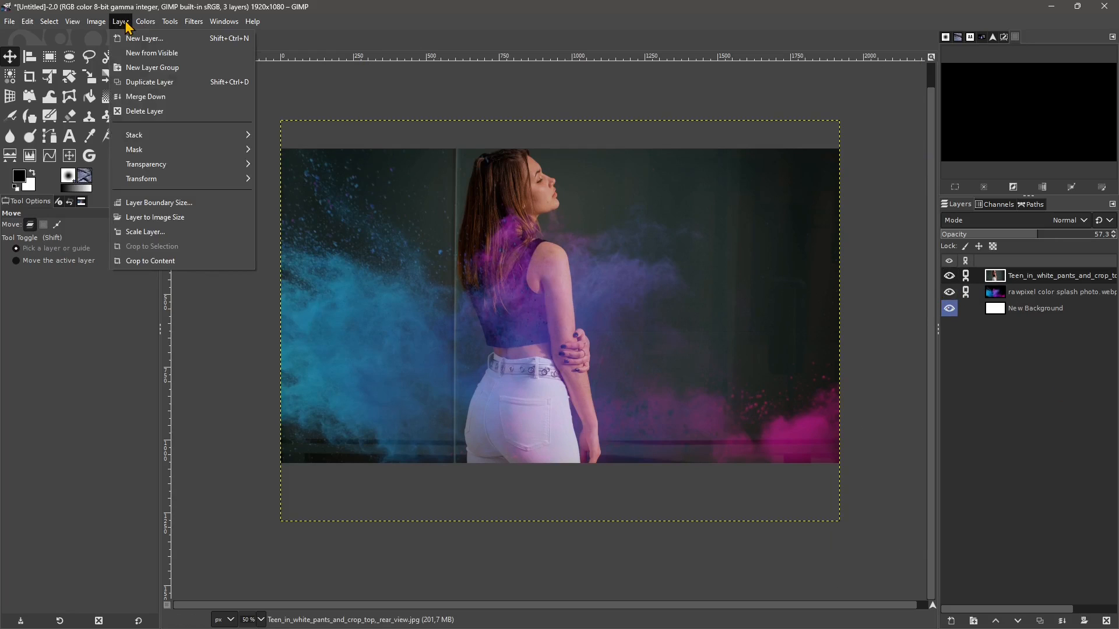
left_click(957, 357)
left_click(966, 276)
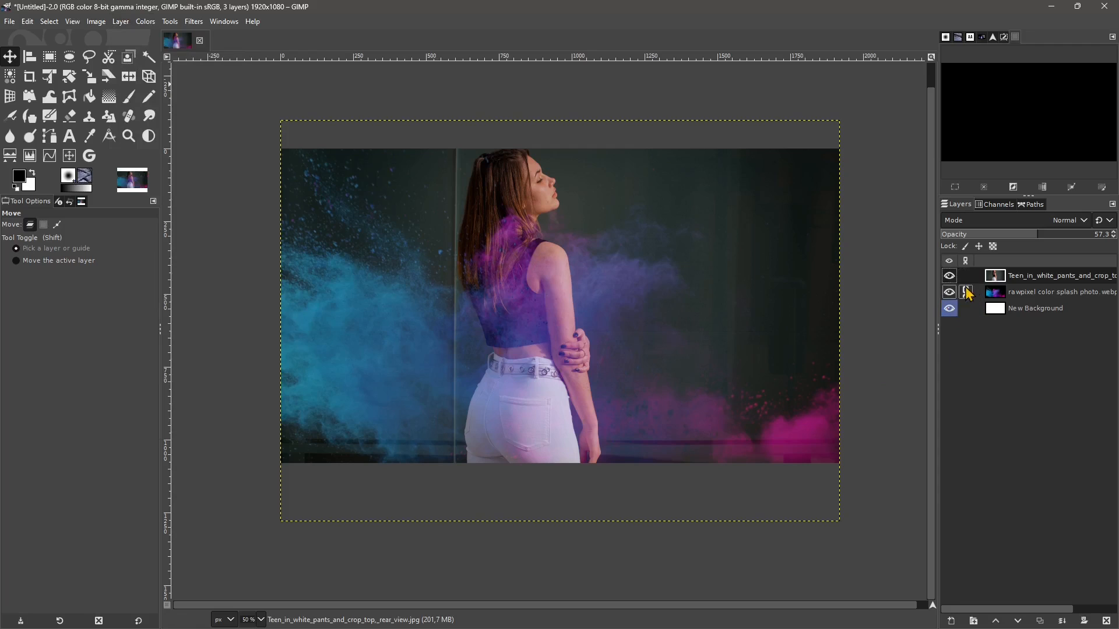
left_click(965, 291)
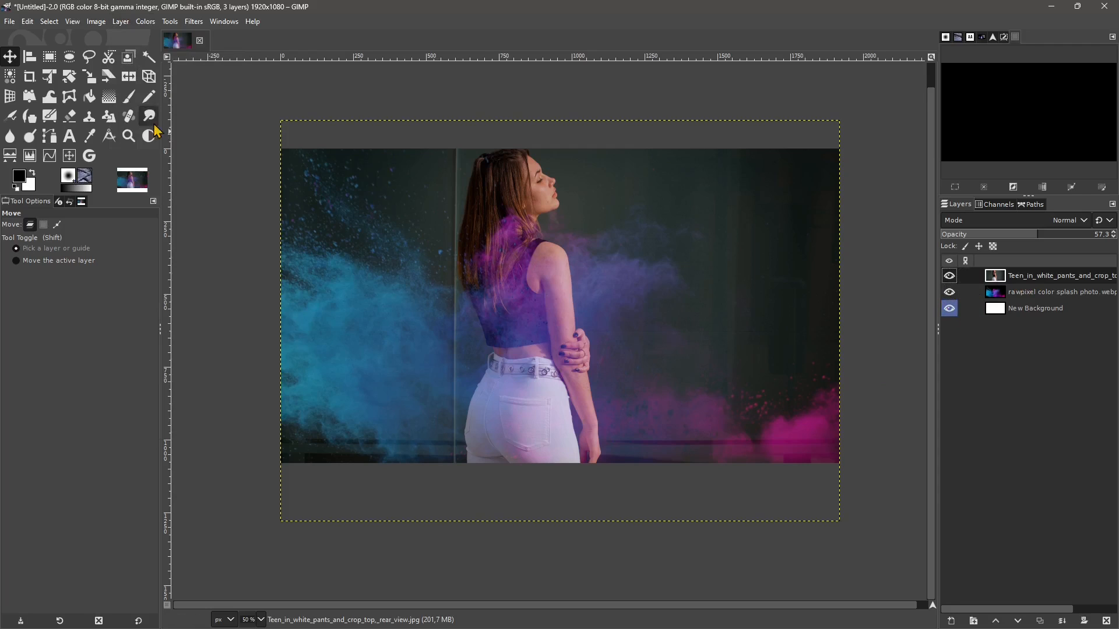
- Try a duplicate of the woman's photo layer at 52.2 opacity, and delete the duplicate
left_click(121, 22)
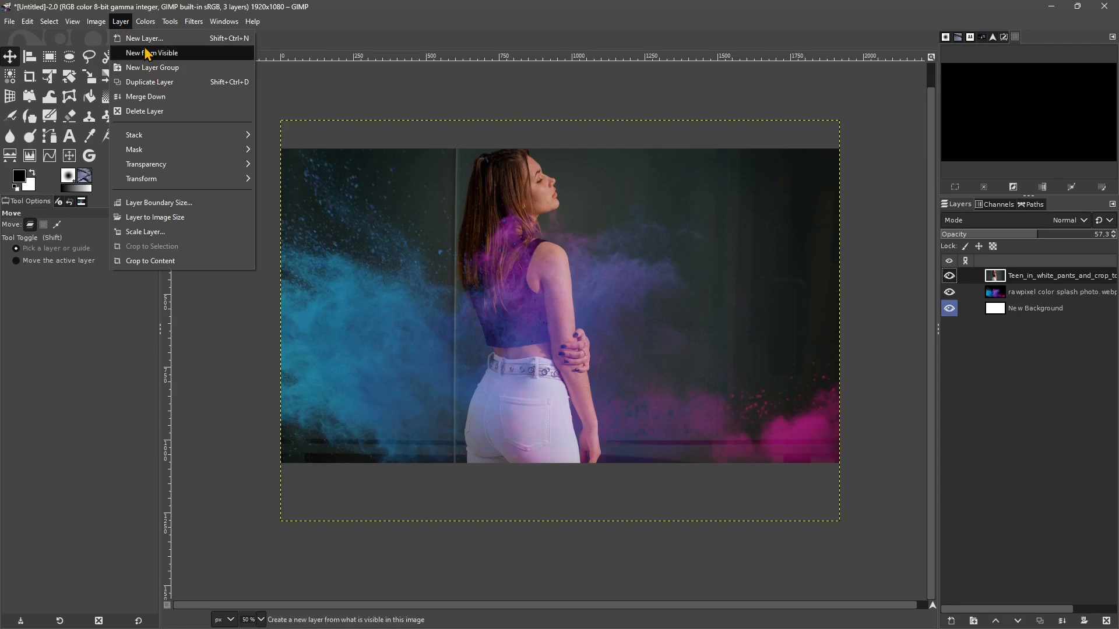
left_click(237, 86)
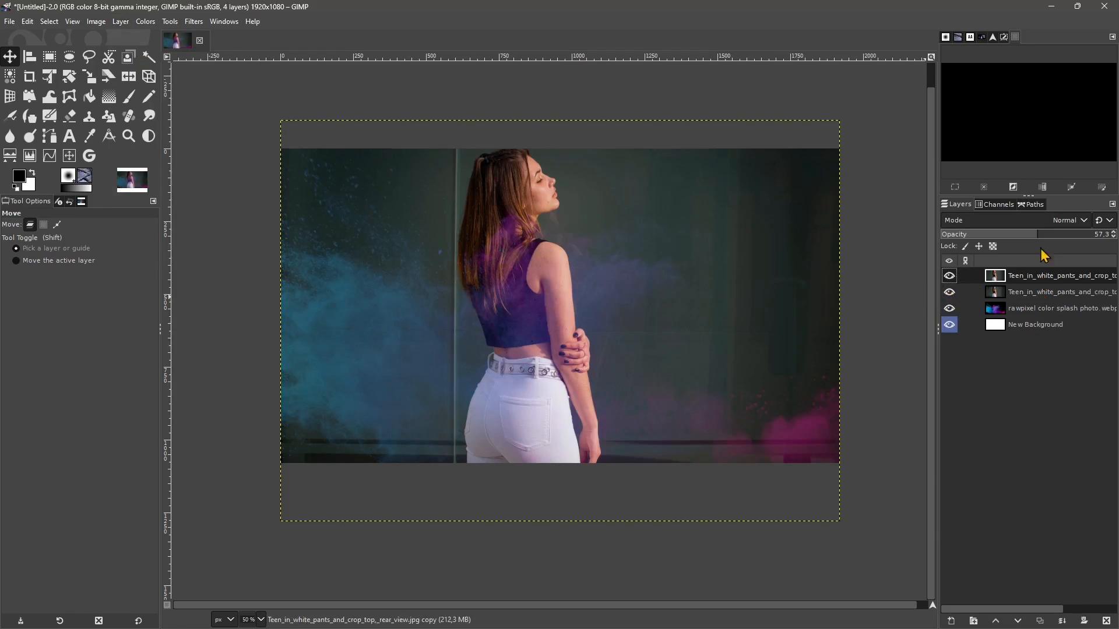
left_click(1014, 292)
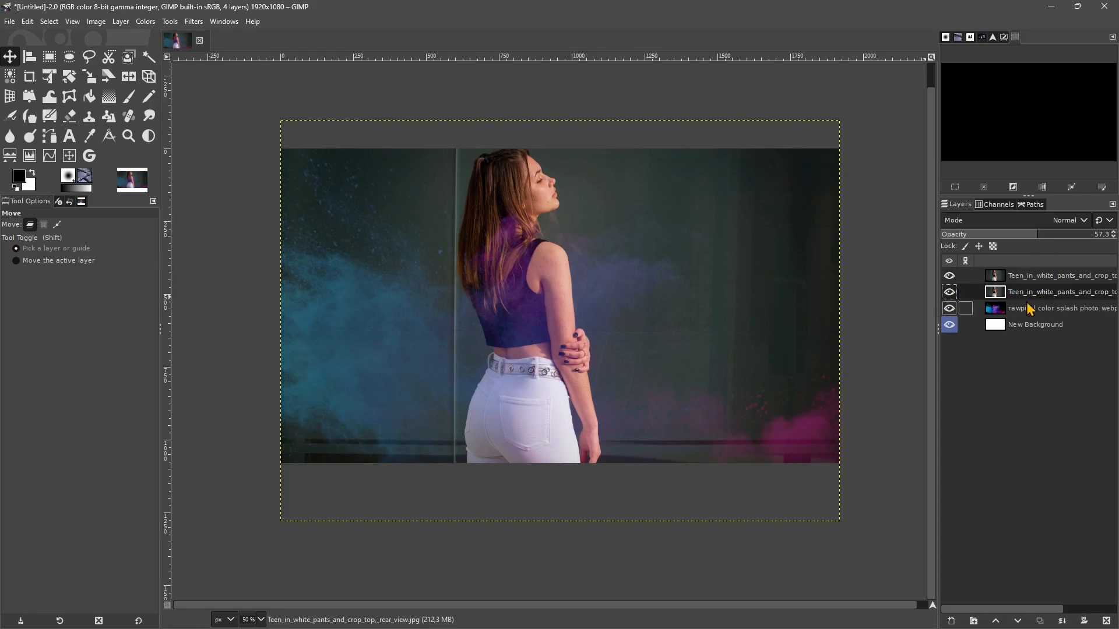
left_click(1029, 276)
left_click_drag(1037, 235, 1033, 265)
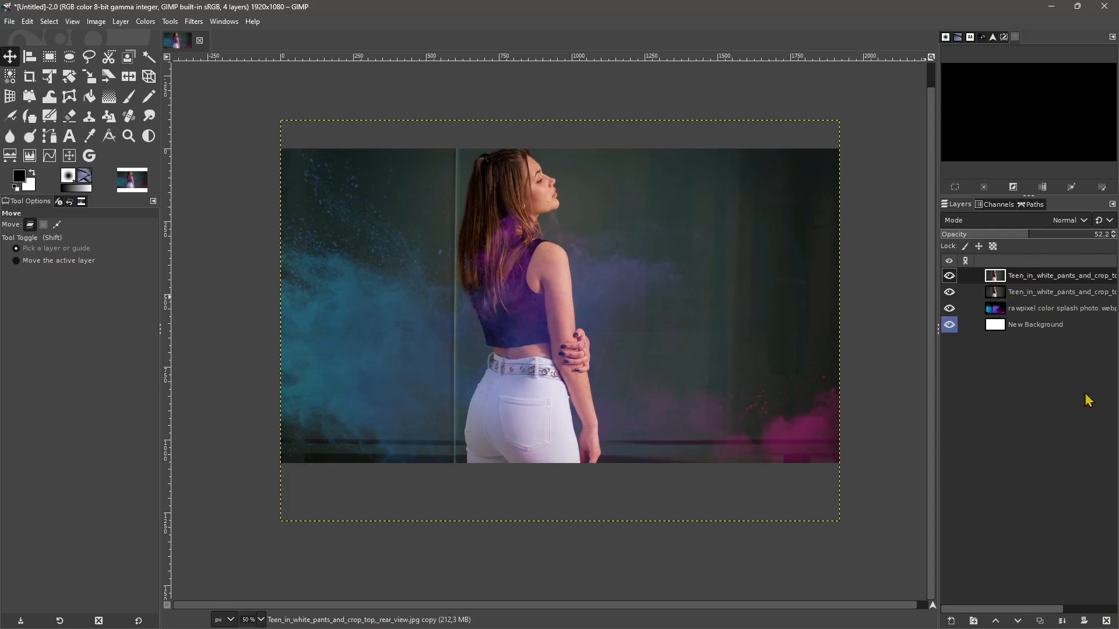
left_click(1107, 621)
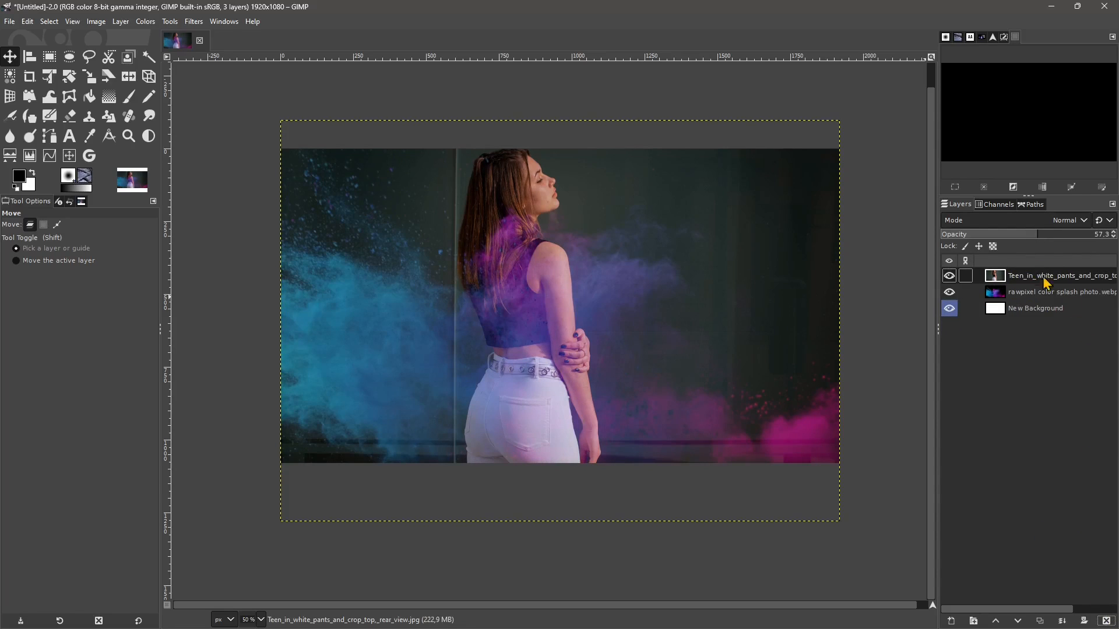
- Merge the woman's photo layer down into the colour splash layer
left_click(123, 22)
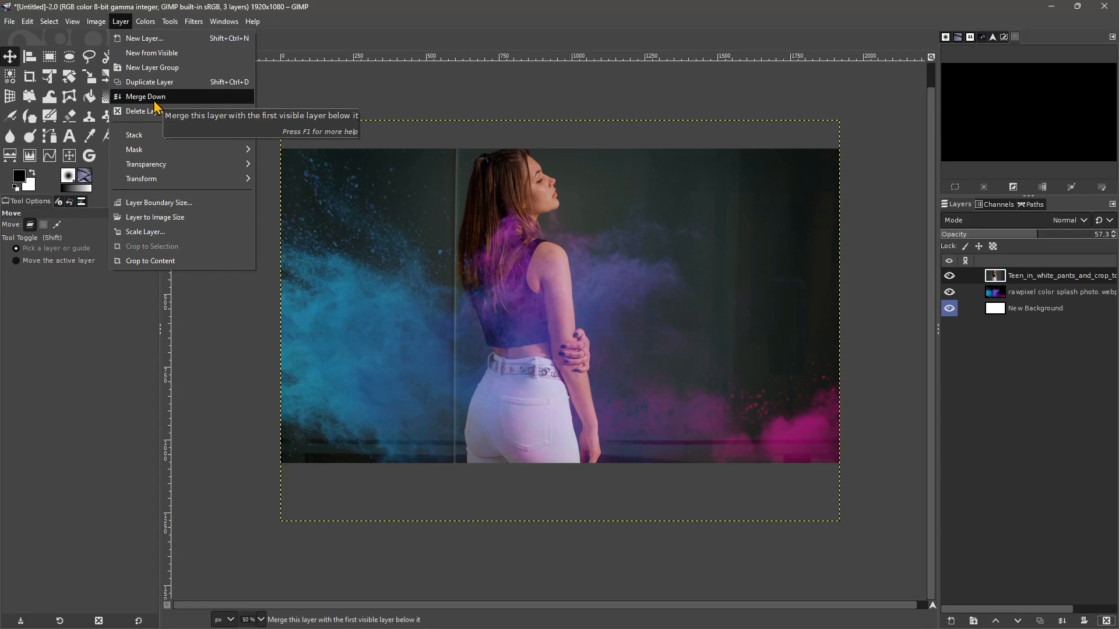
left_click(1020, 283)
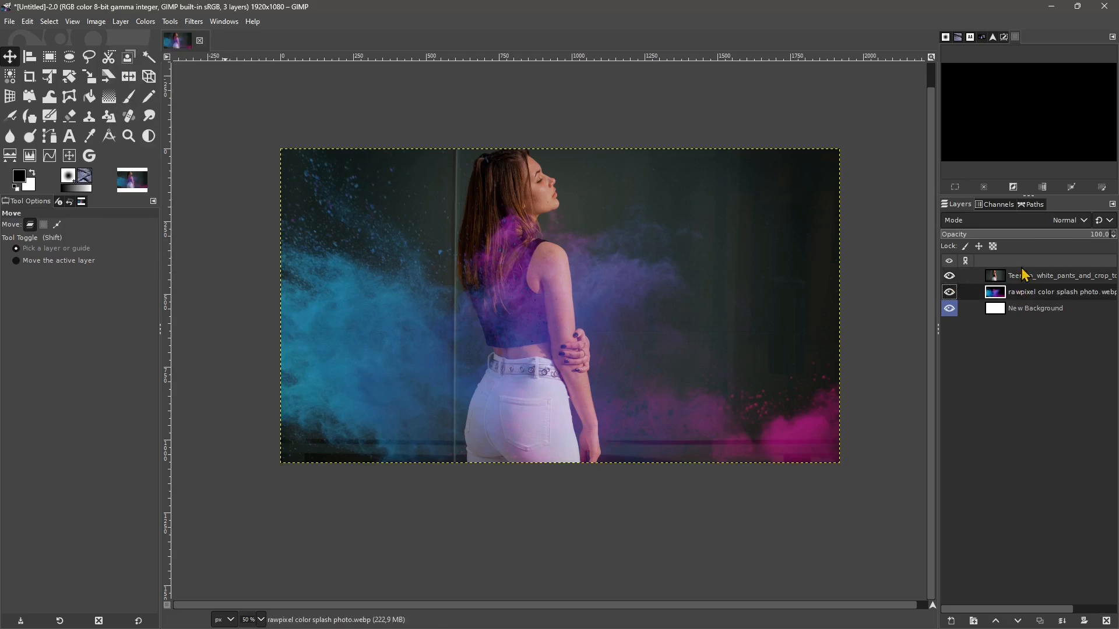
left_click(1021, 292)
left_click(1024, 276)
left_click(121, 21)
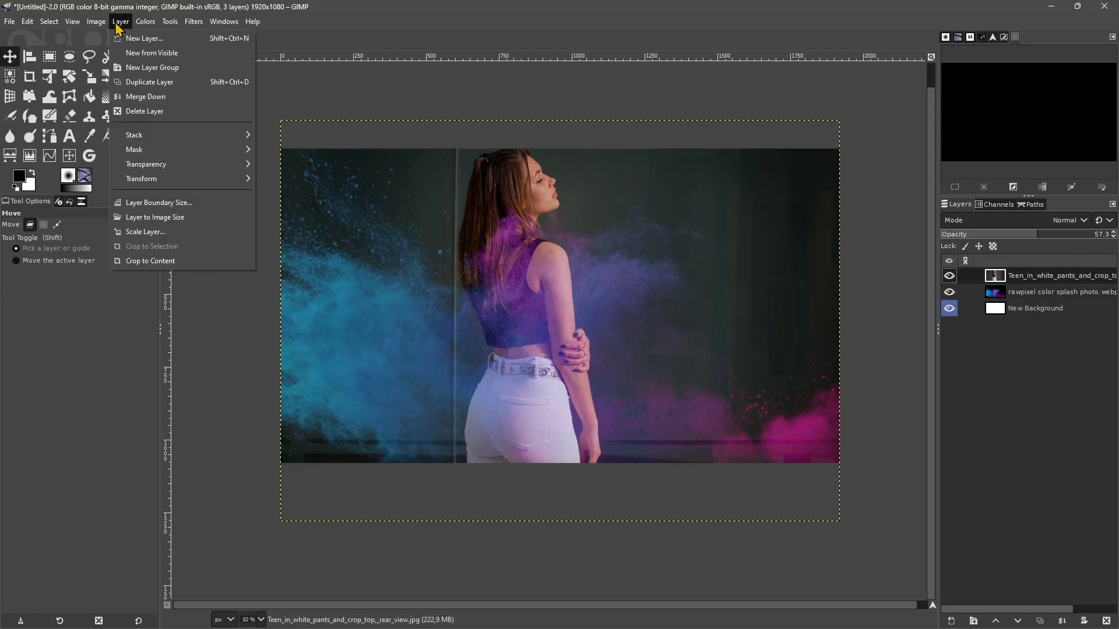
left_click(135, 94)
- Check the merged layer by toggling its visibility, and undo the merge
left_click(949, 276)
left_click(949, 277)
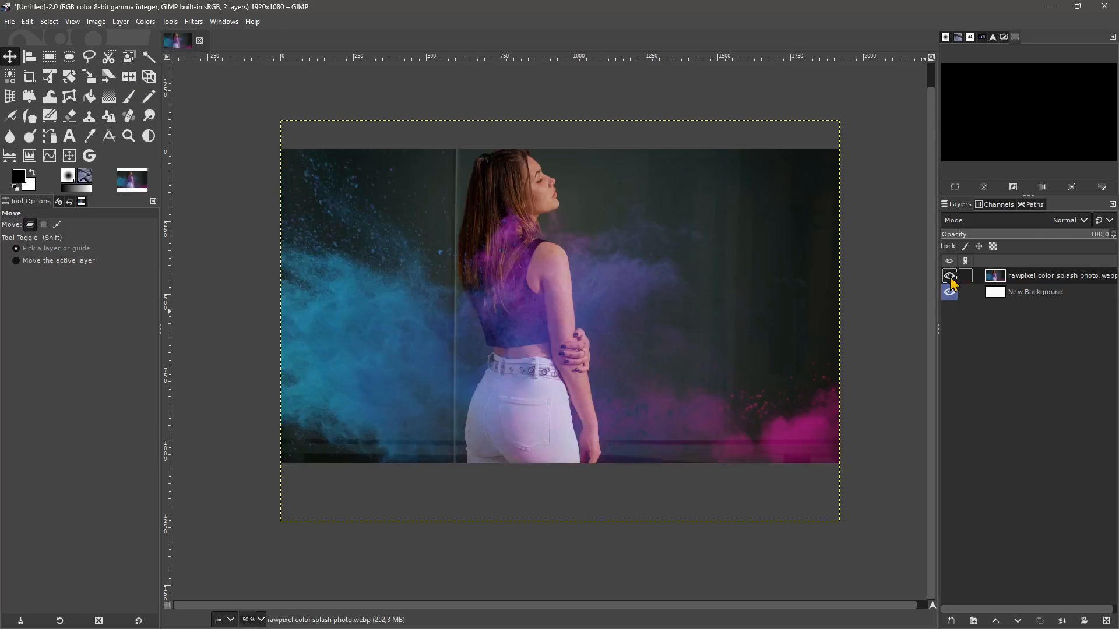
left_click(949, 276)
left_click(949, 276)
key("ctrl+z")
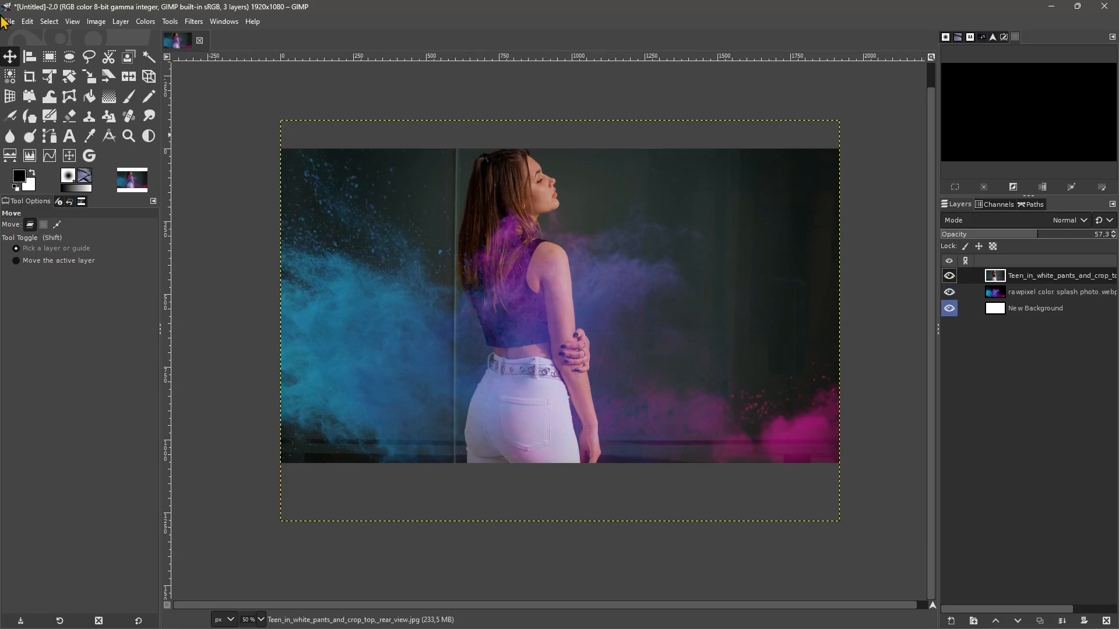
- Use the layer stack commands to select the bottom layer, New Background, and reselect the top layer
left_click(112, 22)
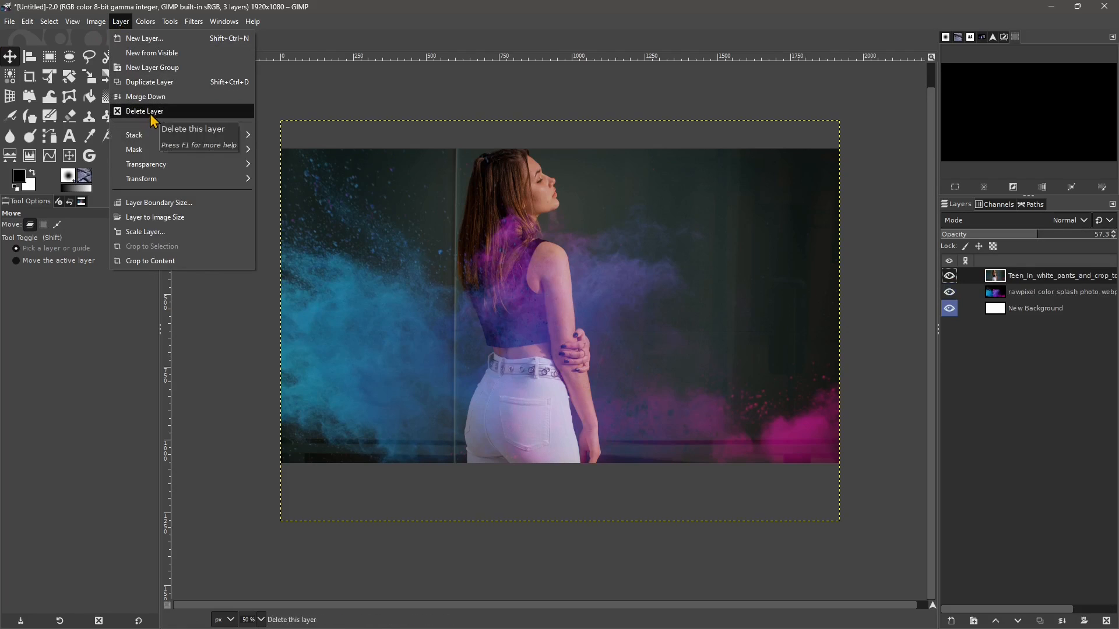
mouse_move(151, 139)
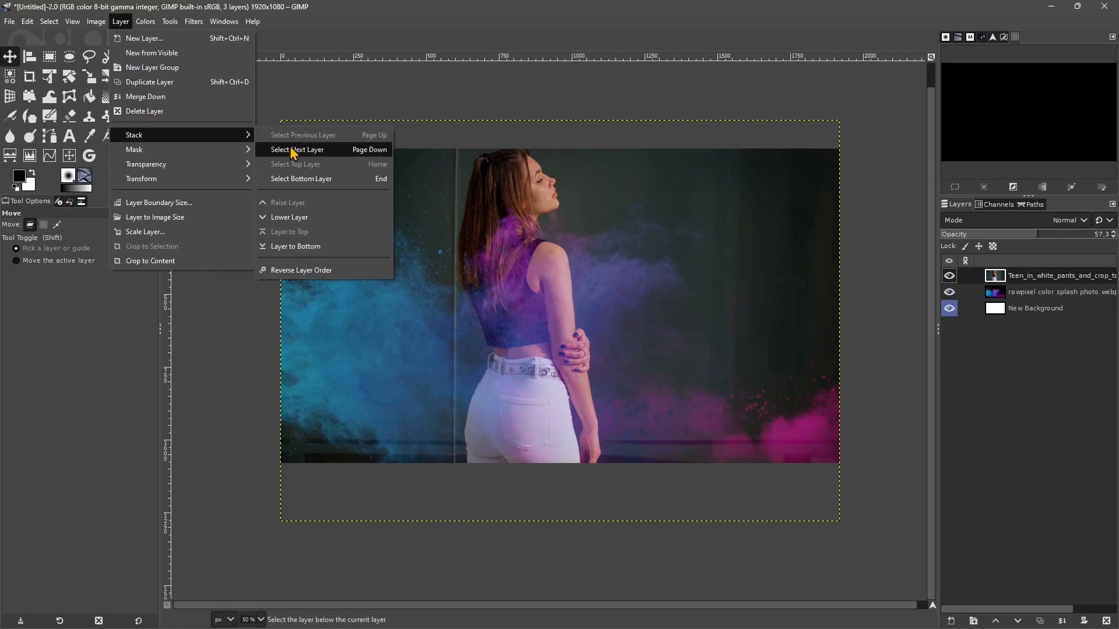
left_click(294, 150)
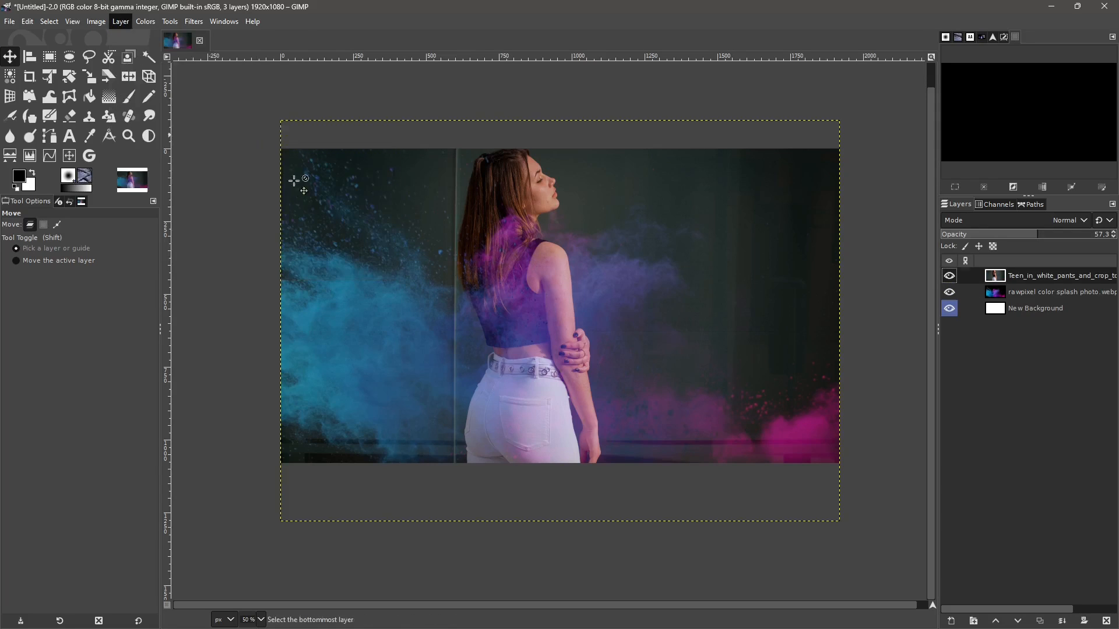
left_click(120, 22)
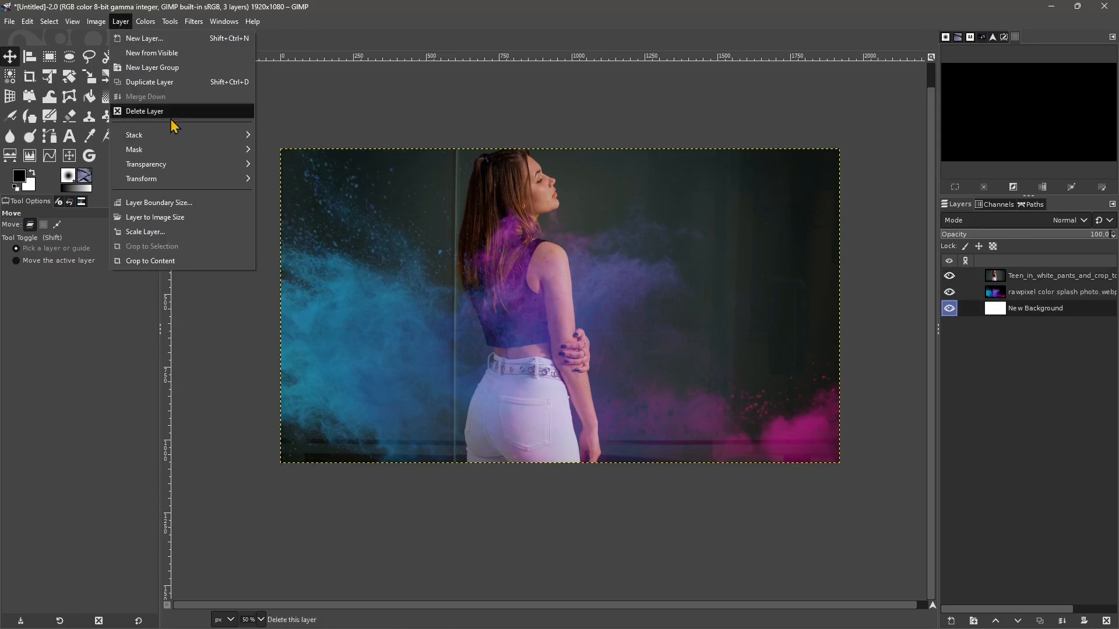
mouse_move(176, 134)
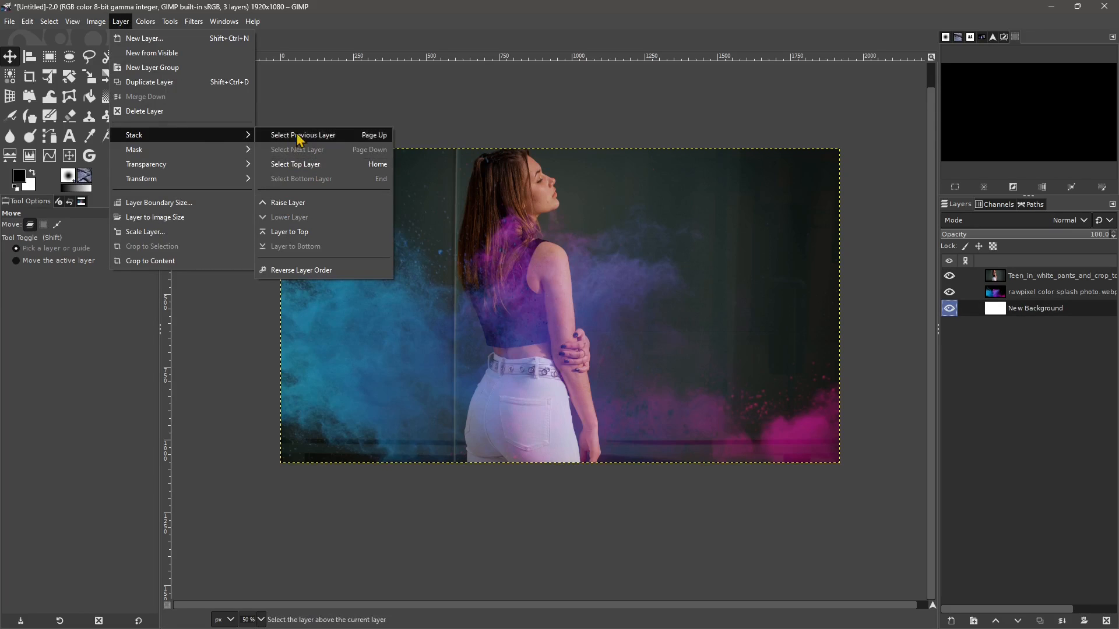
left_click(295, 164)
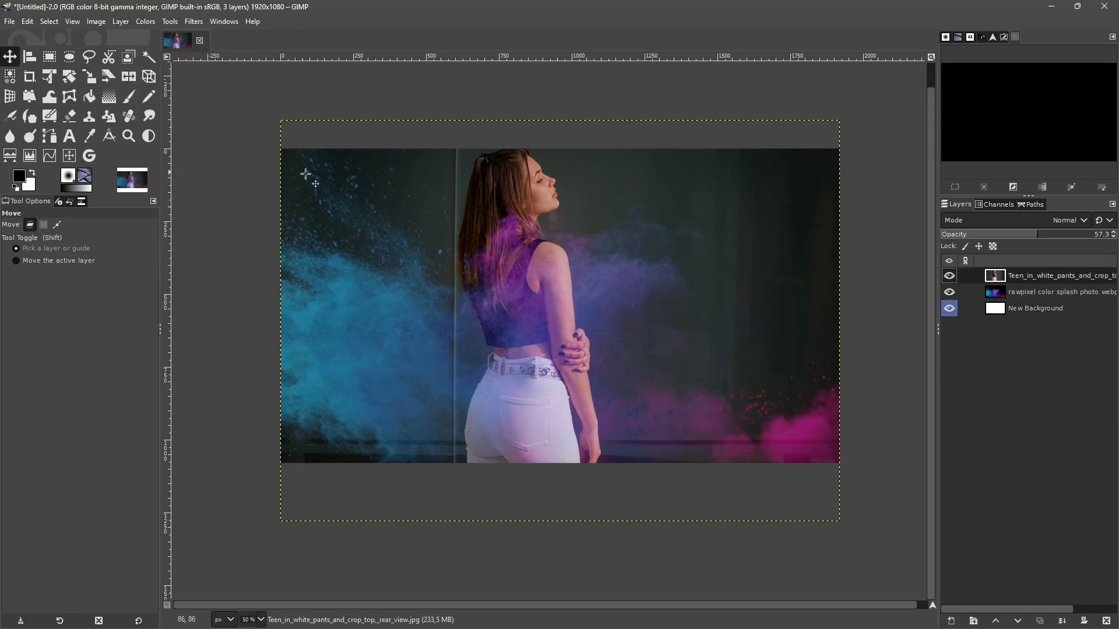
- Lower the woman's photo layer one step in the stack and return it to the top
left_click(122, 22)
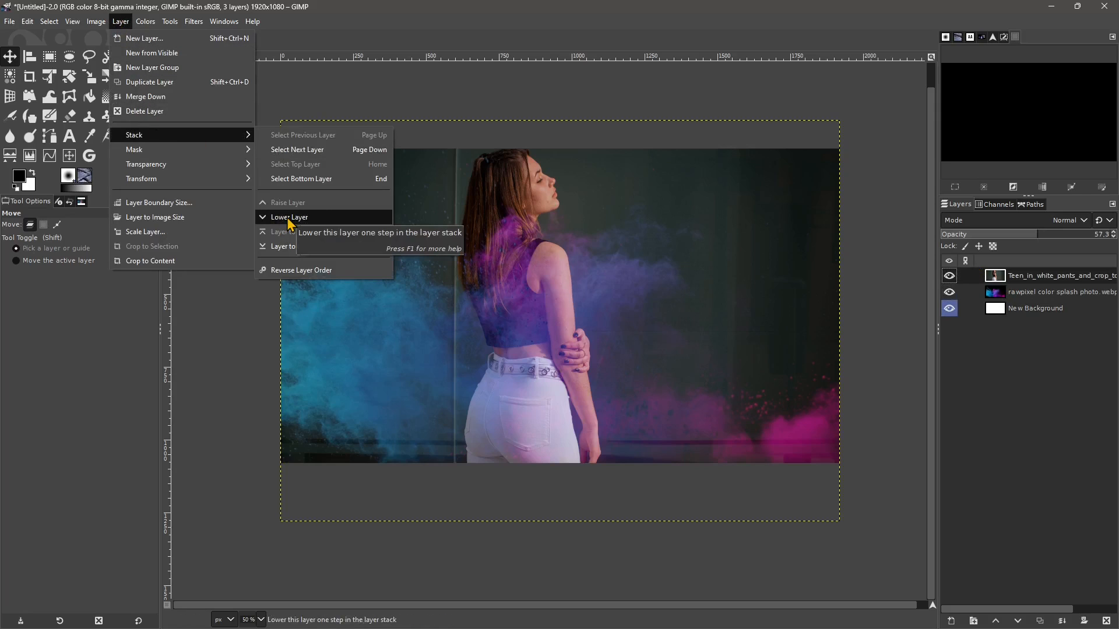
left_click(290, 221)
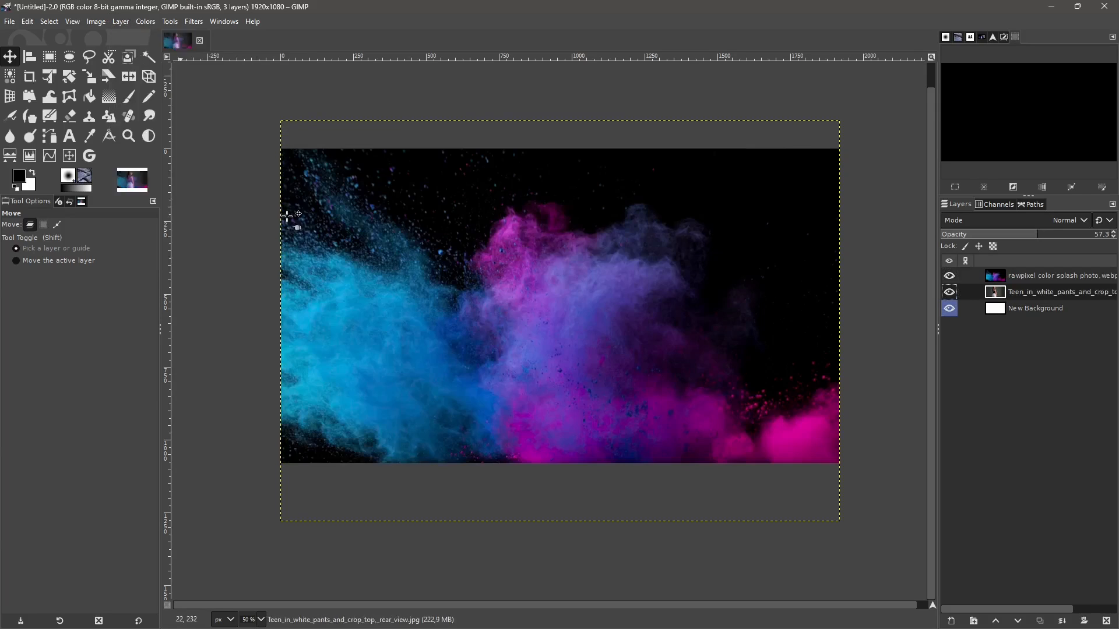
left_click(121, 21)
mouse_move(175, 137)
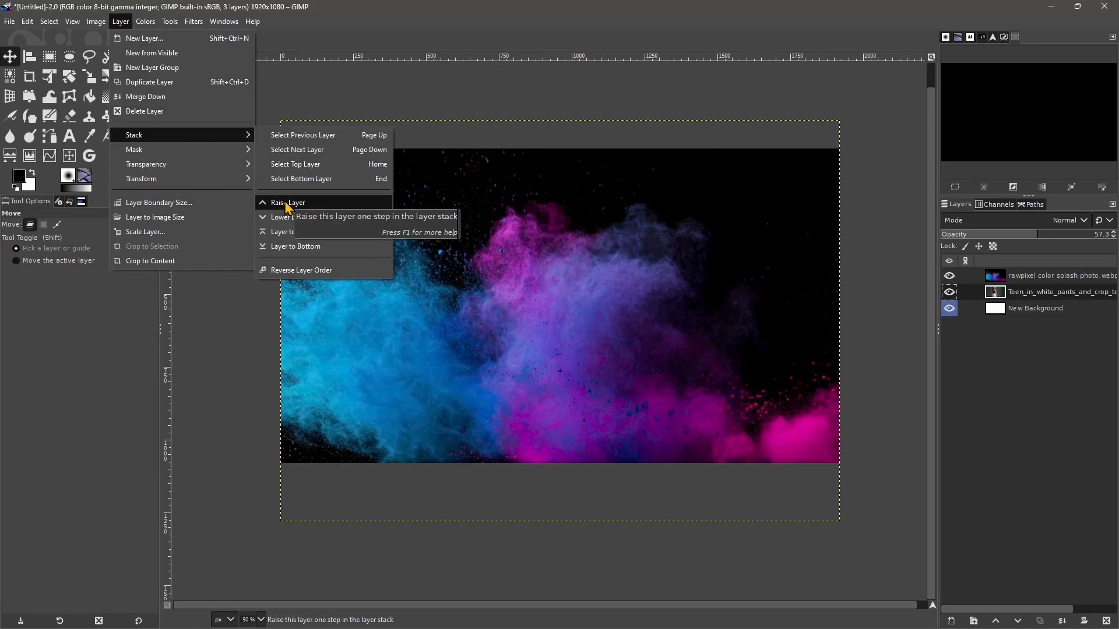
left_click(284, 237)
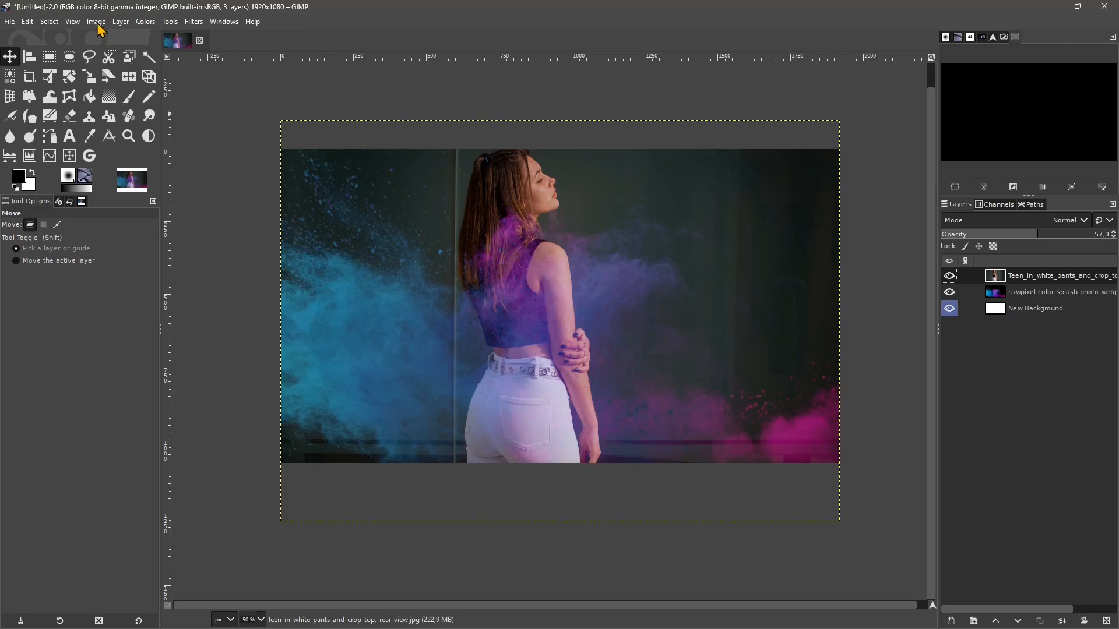
- Reverse the order of the layers in the stack, and undo the reversal
left_click(120, 21)
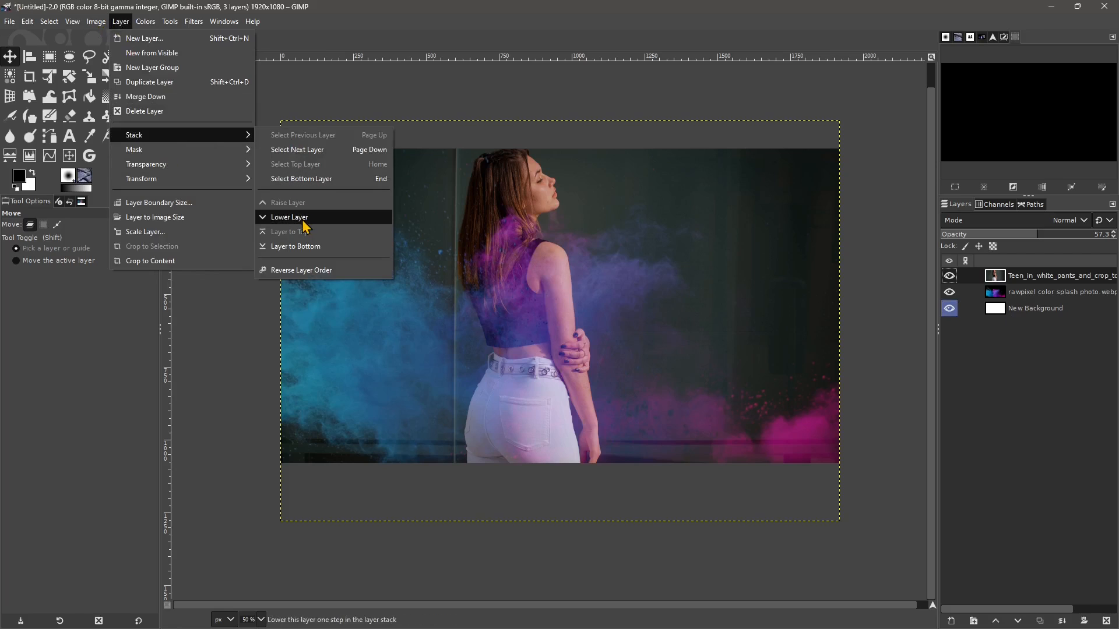
left_click(303, 271)
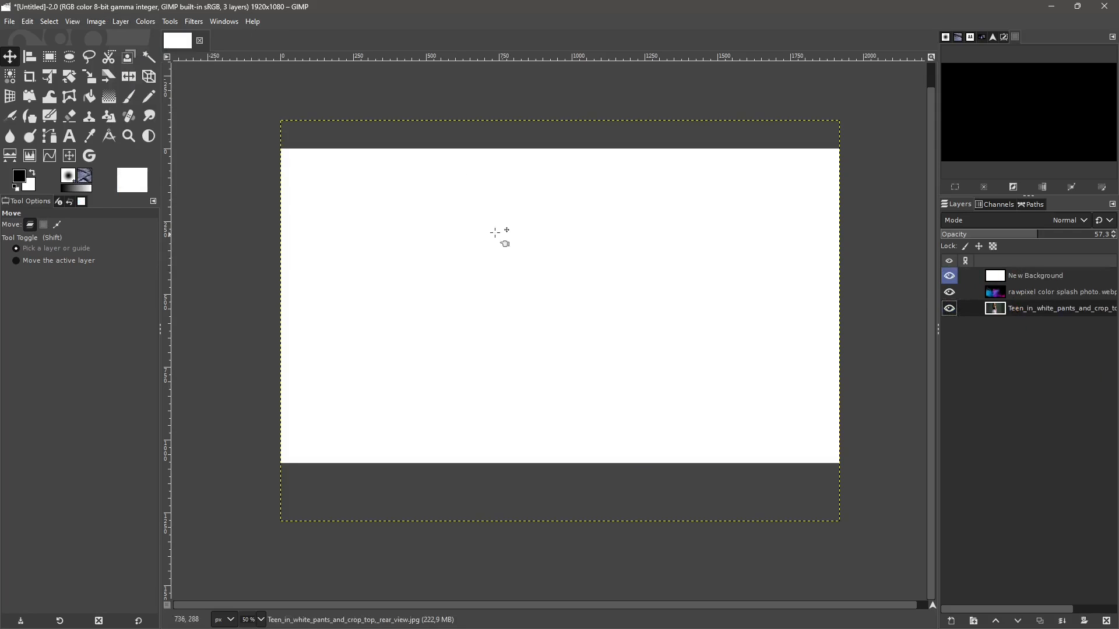
key("ctrl+z")
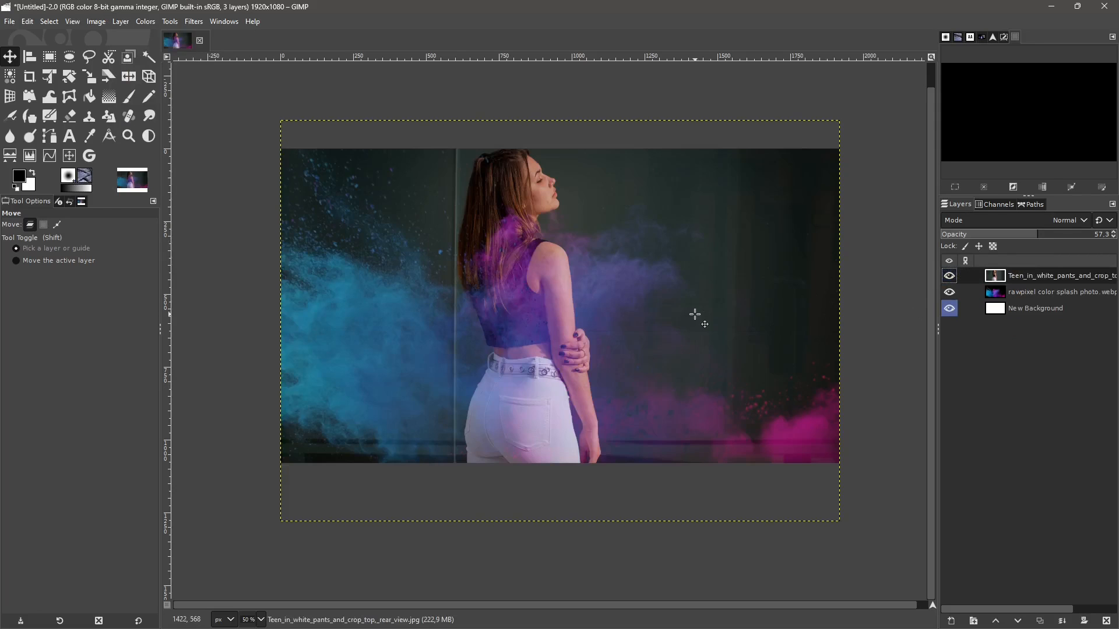
- Try the mask initialization options for the woman's photo layer, and add a White (full opacity) layer mask
left_click(122, 23)
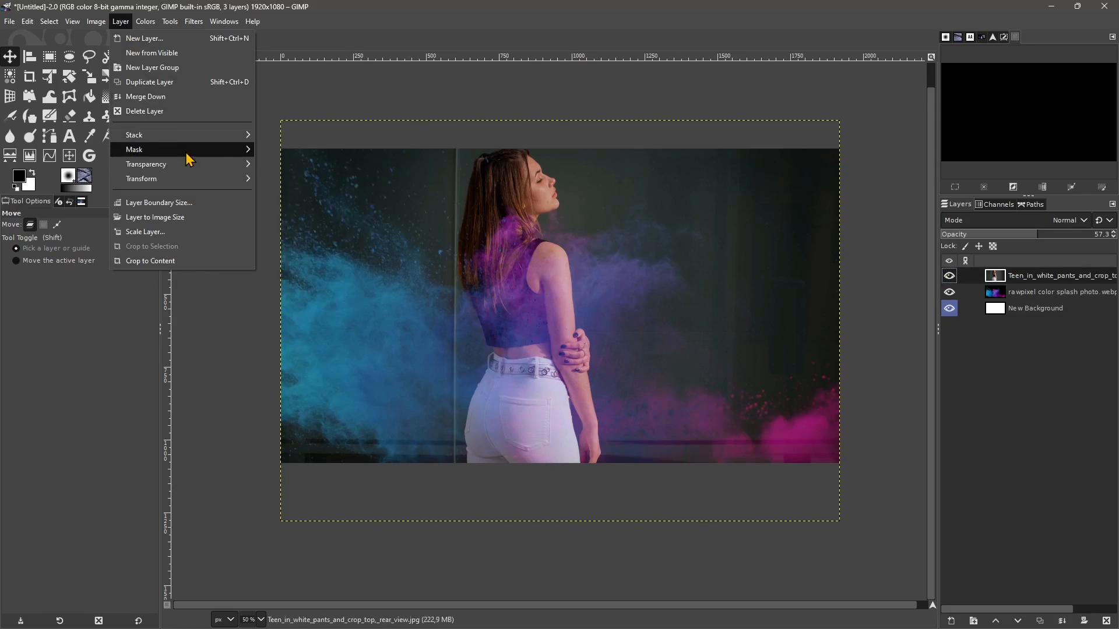
mouse_move(186, 152)
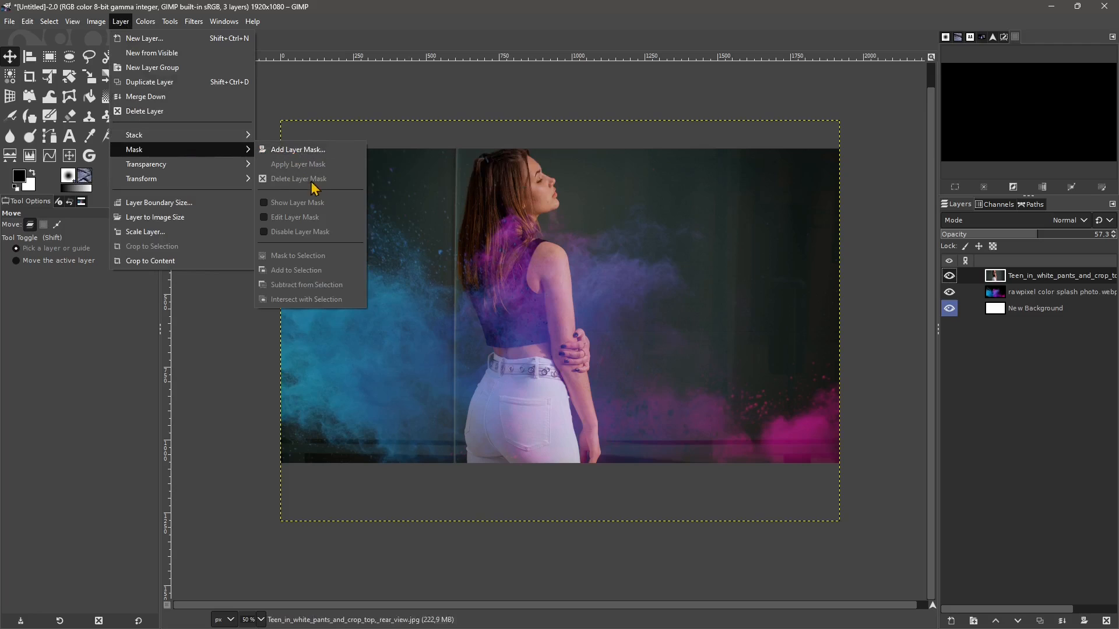
left_click(307, 155)
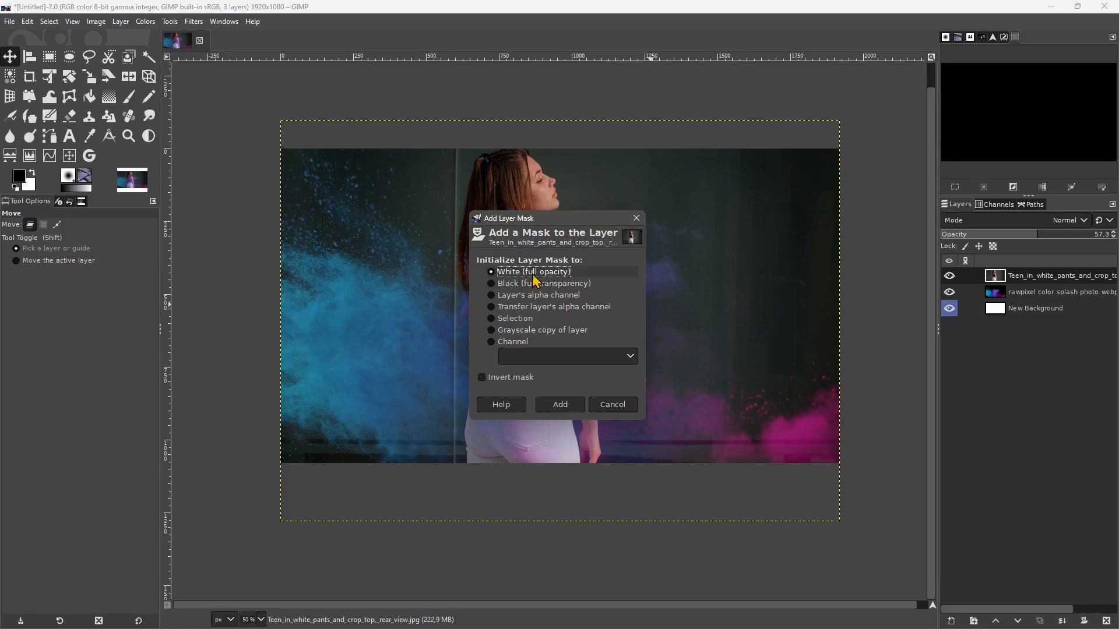
left_click(505, 296)
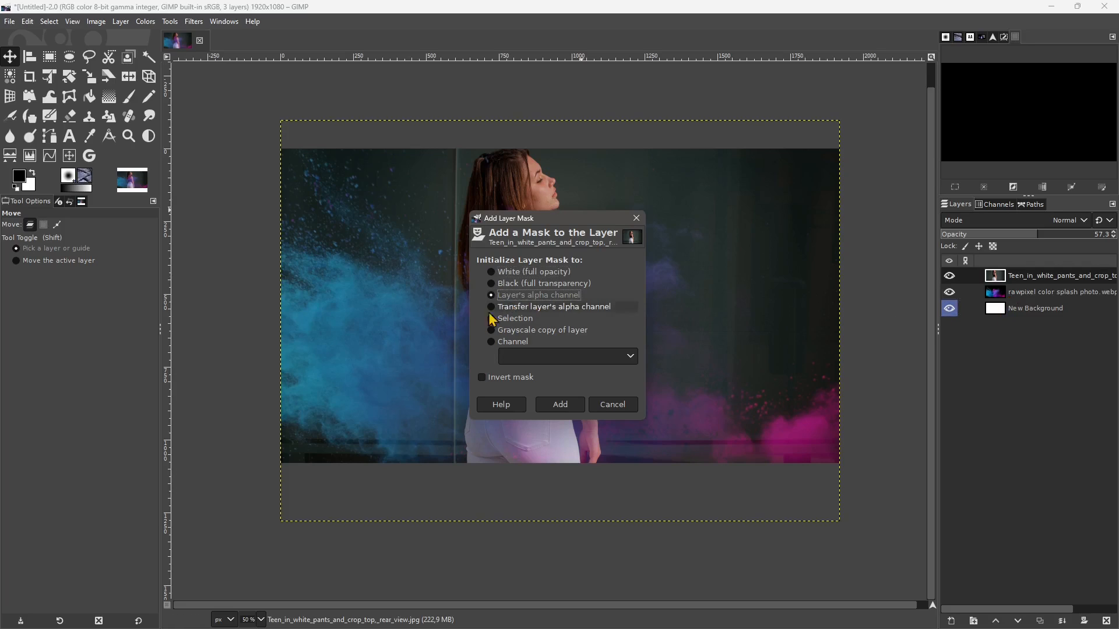
left_click(519, 308)
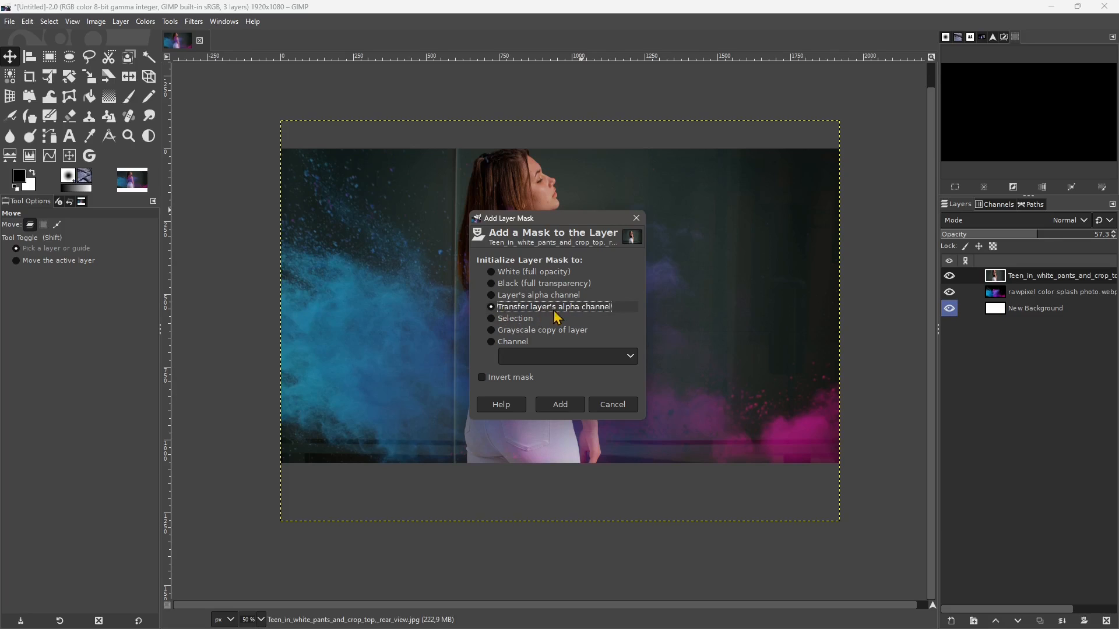
left_click(515, 320)
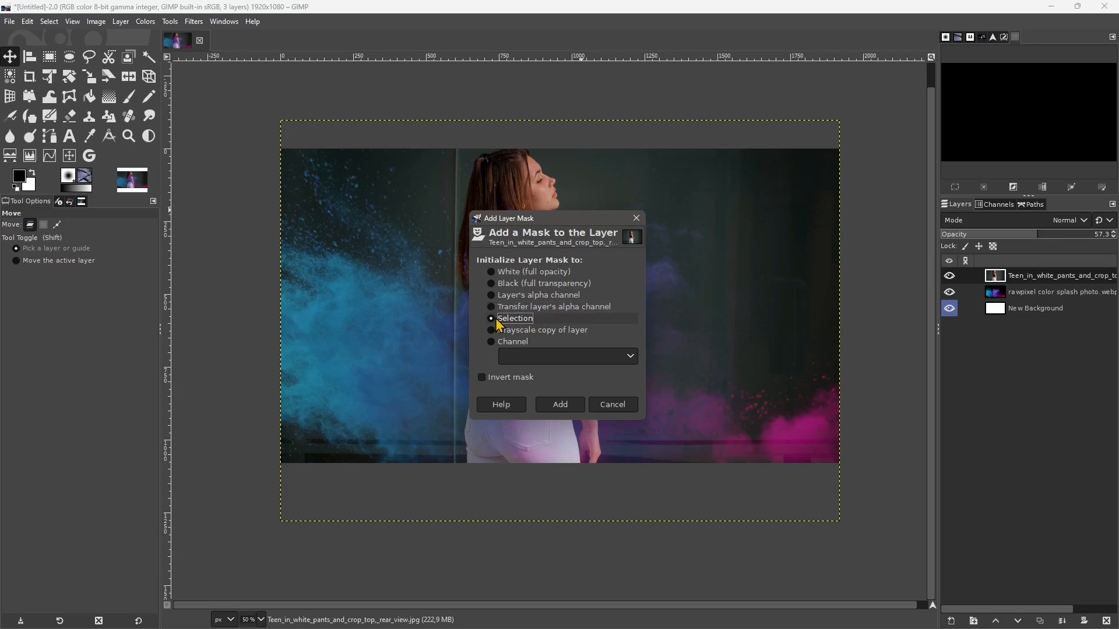
left_click(522, 331)
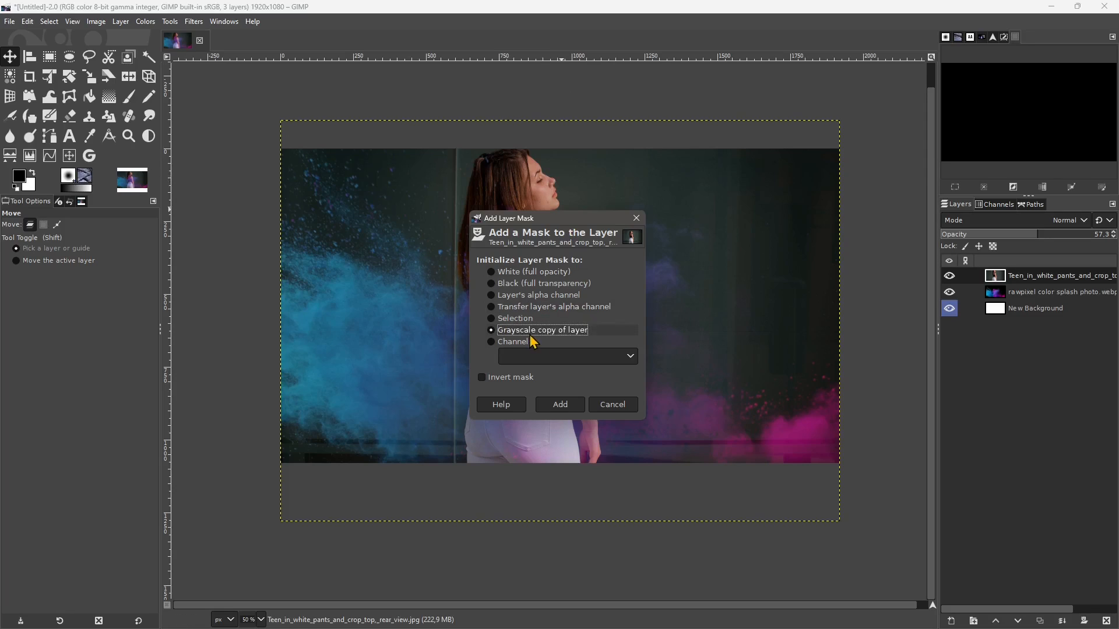
left_click(521, 342)
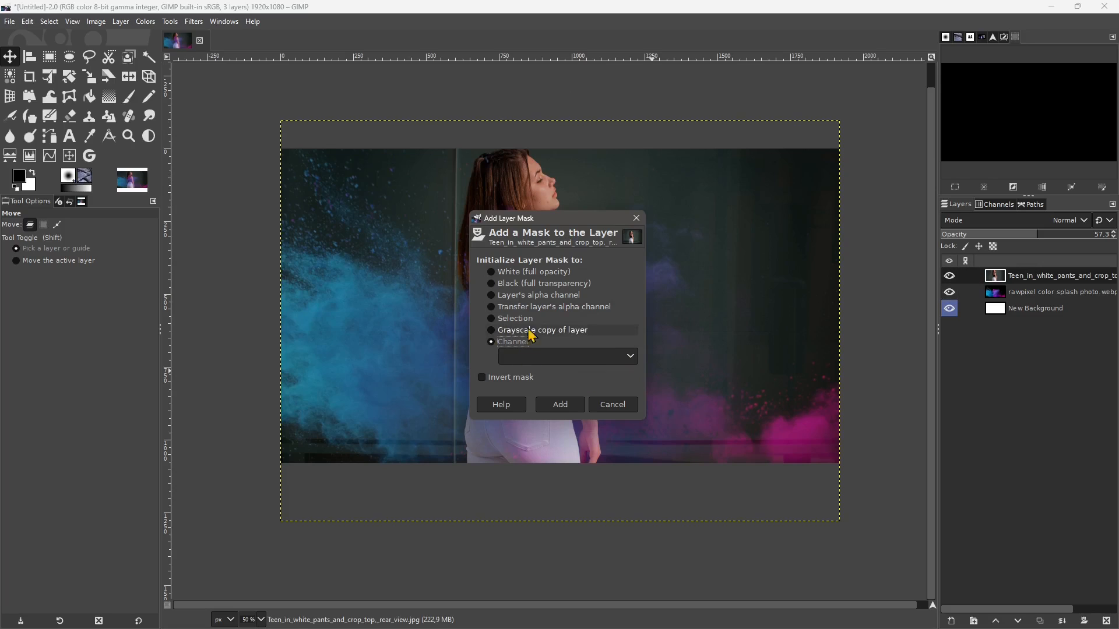
left_click(501, 273)
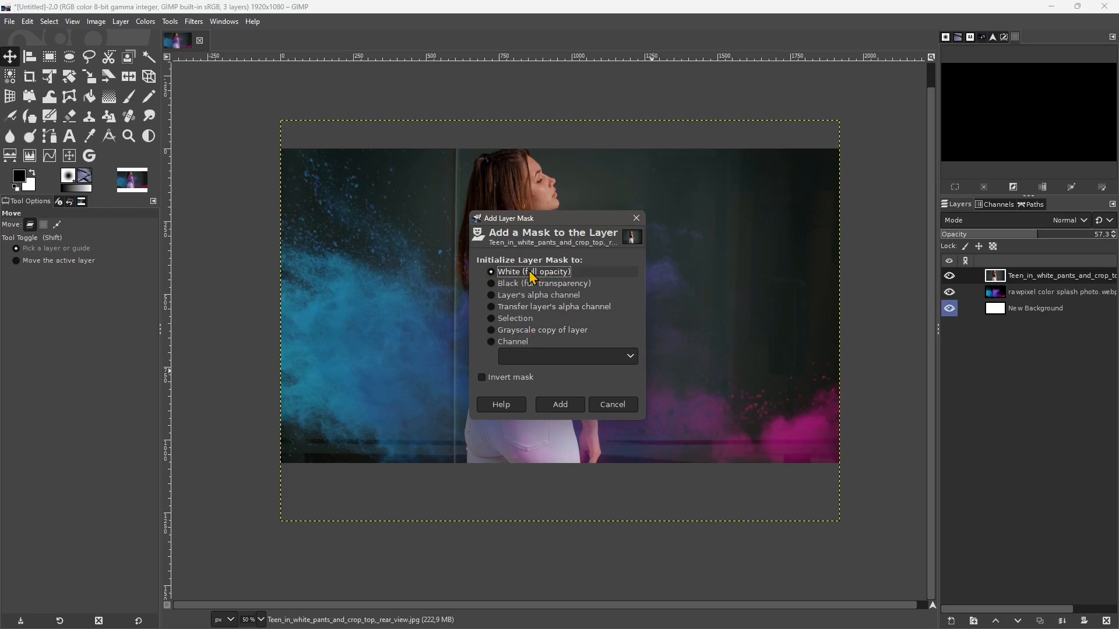
left_click(560, 404)
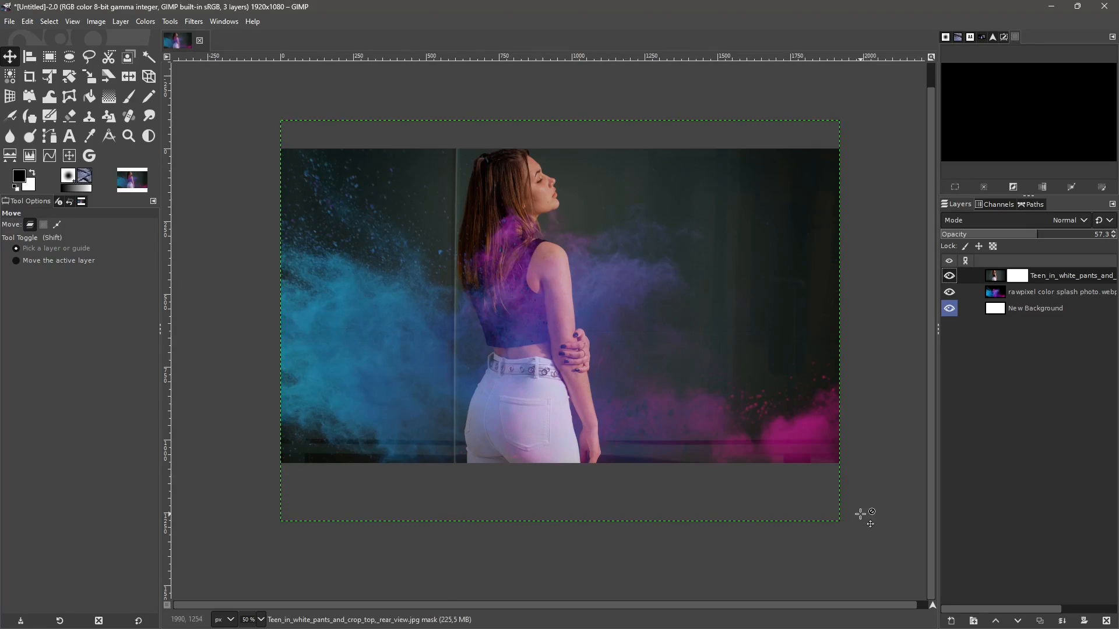
- Try to crop the woman's photo layer to its content, and resize the layer to the image size
left_click(996, 279)
left_click(121, 22)
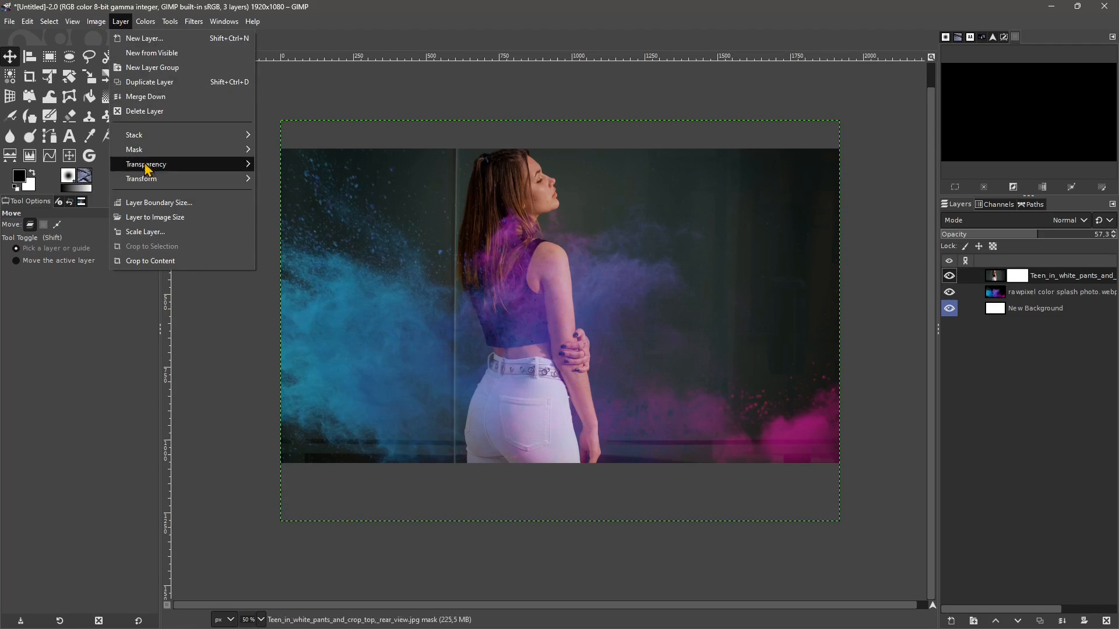
left_click(170, 261)
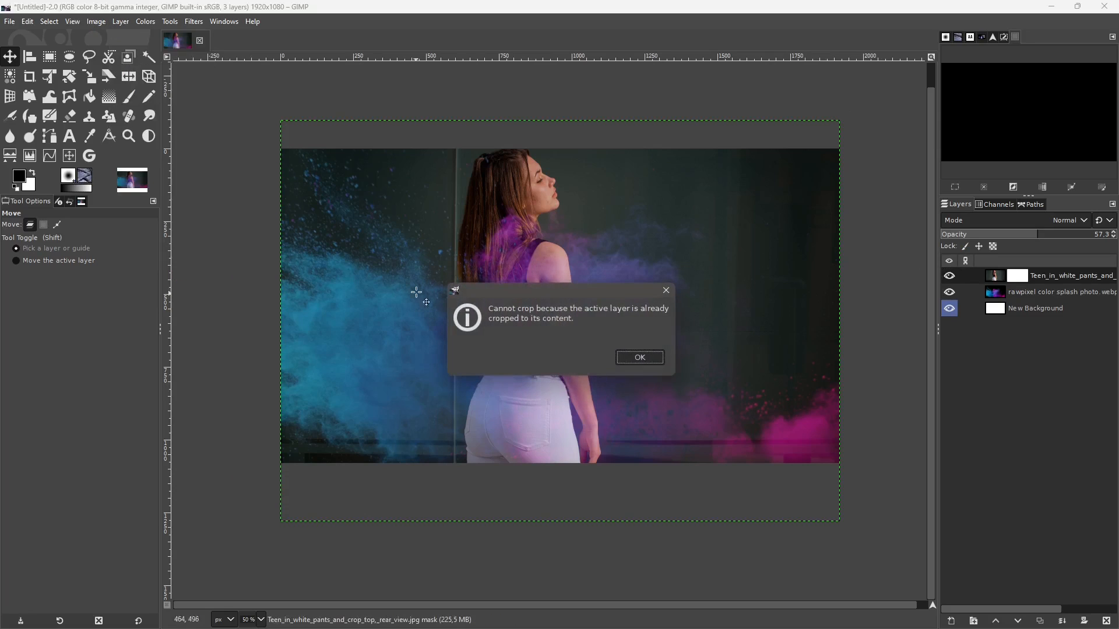
left_click(641, 358)
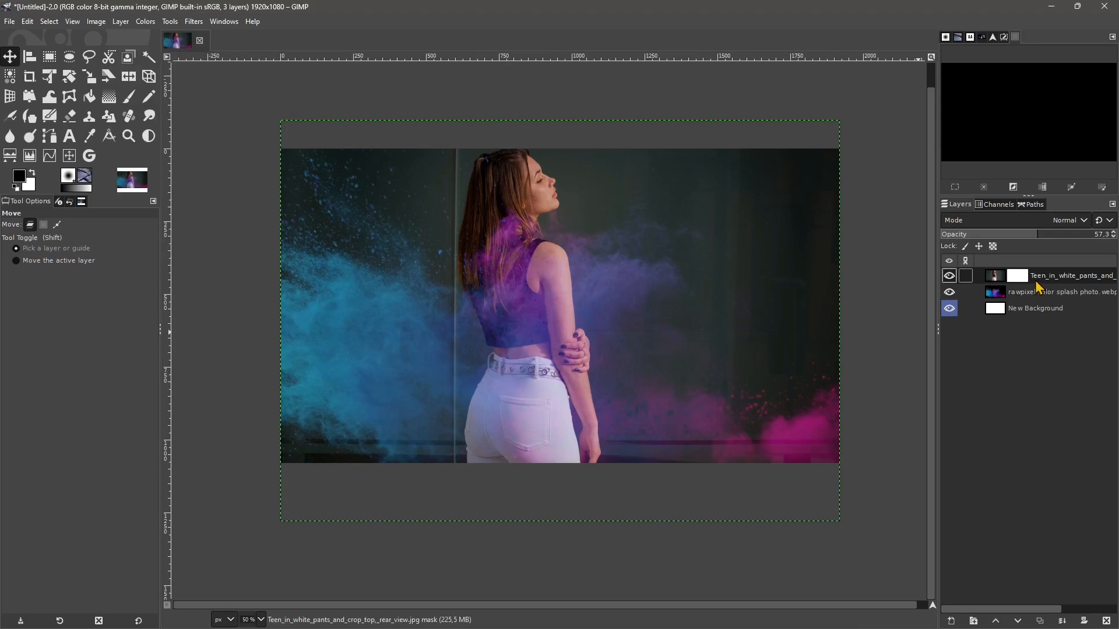
left_click(993, 278)
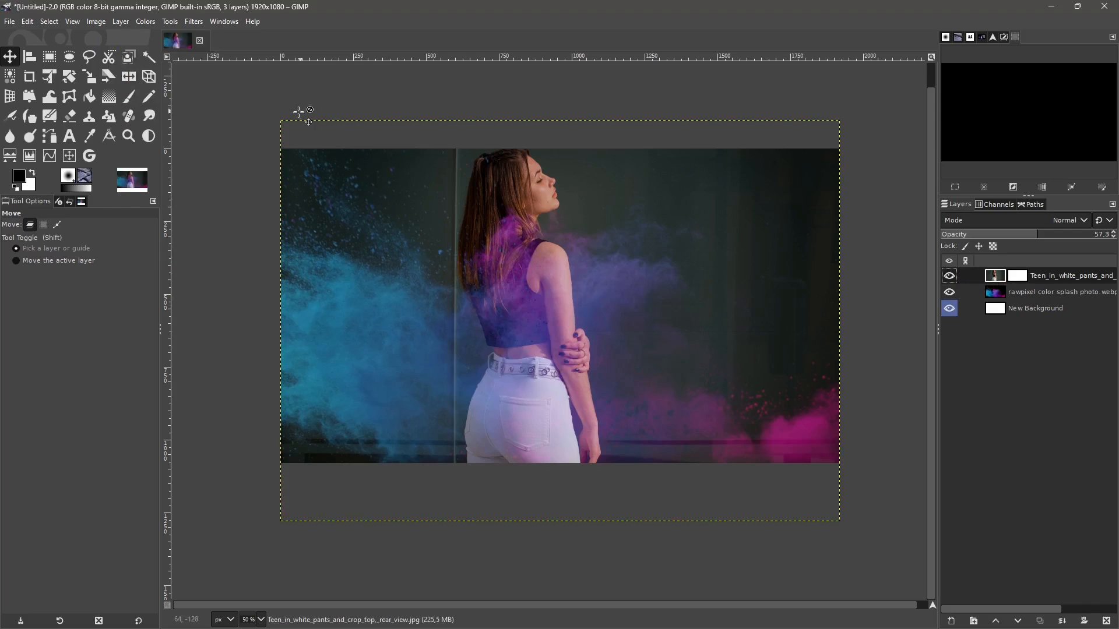
left_click(120, 22)
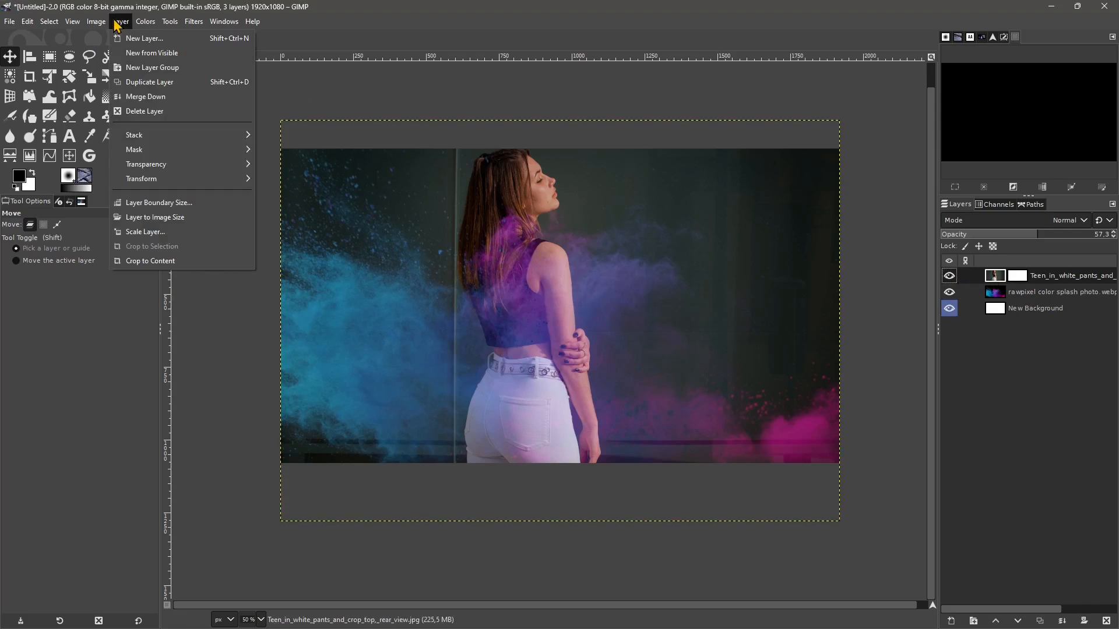
left_click(154, 220)
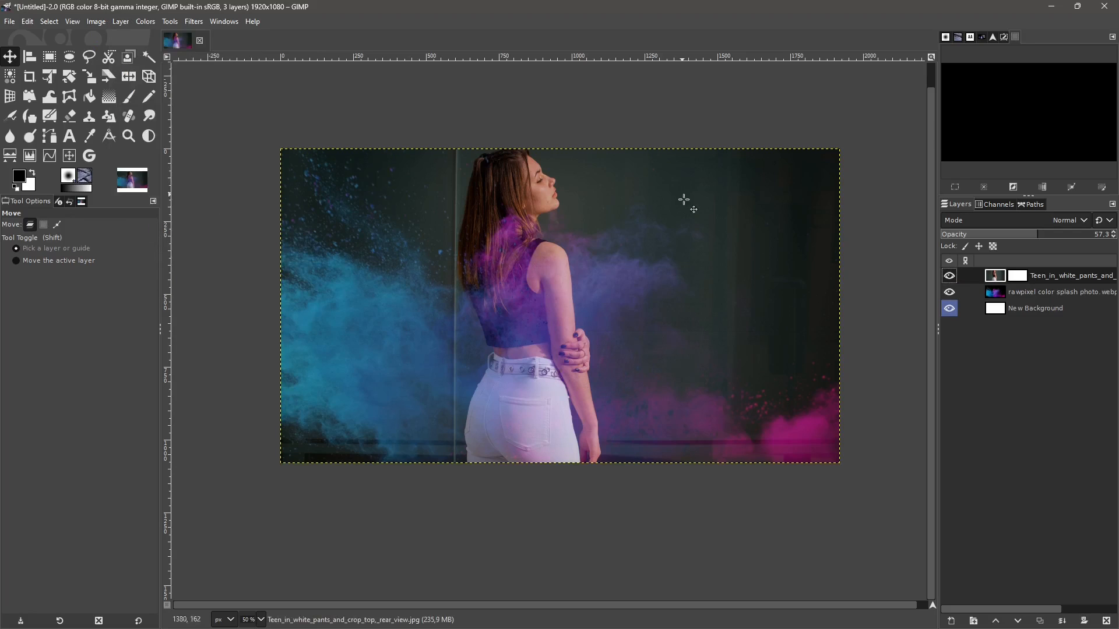
- Make the woman's photo layer mask active and paint a wavy black Paintbrush stroke down the background she is facing
left_click(1017, 276)
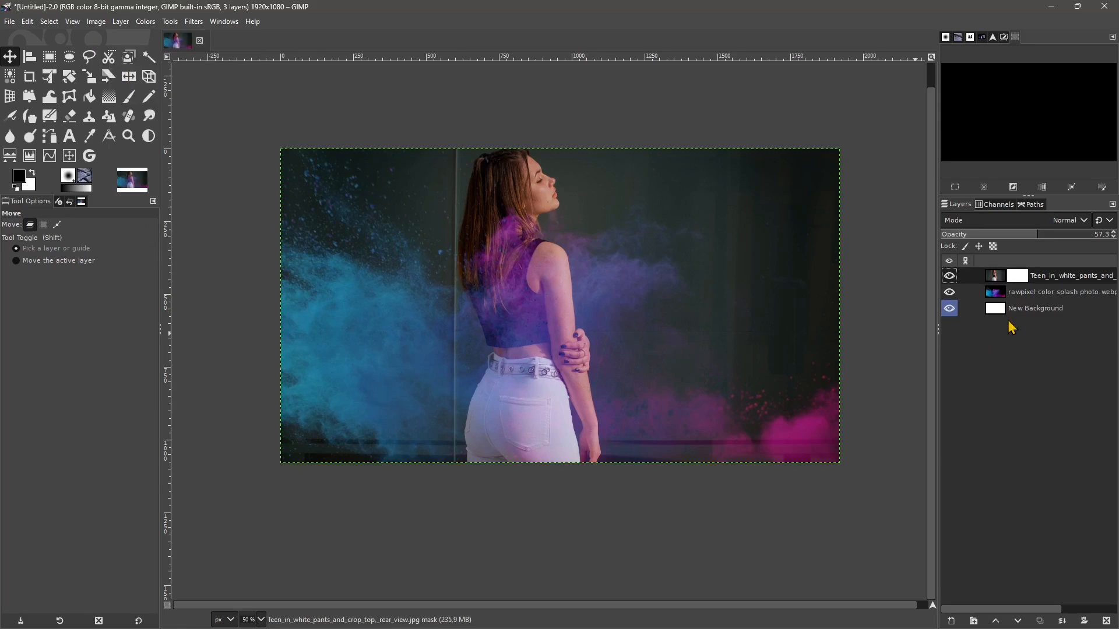
left_click(986, 277)
left_click(1016, 281)
left_click(990, 279)
left_click(1017, 280)
left_click(129, 105)
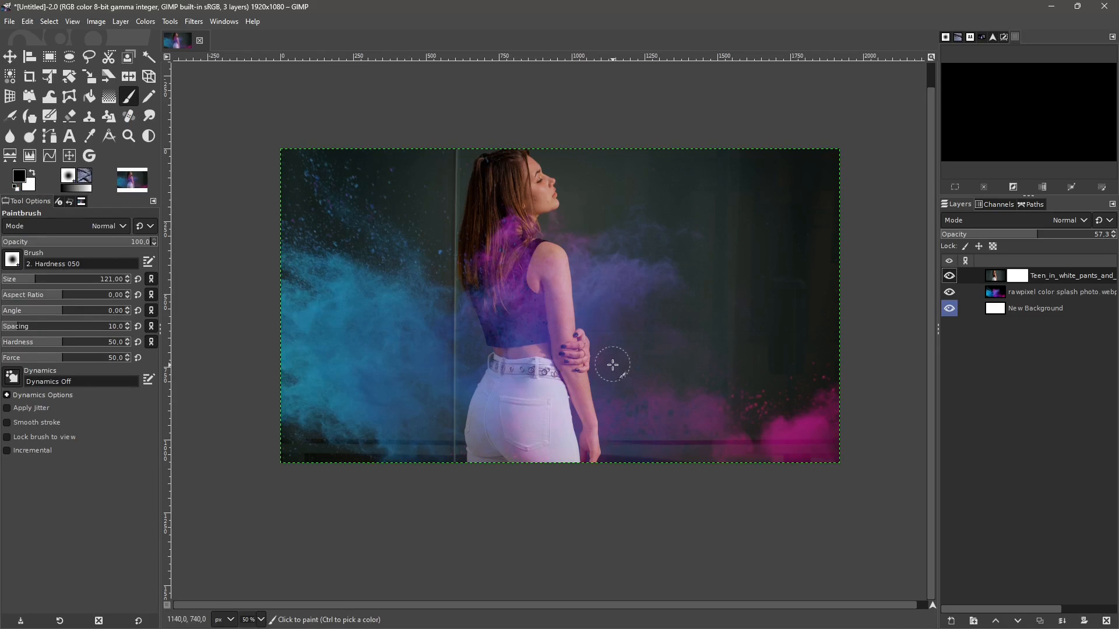
mouse_move(588, 168)
left_mouse_down()
mouse_move(600, 210)
mouse_move(587, 241)
mouse_move(603, 299)
mouse_move(622, 316)
mouse_move(613, 343)
mouse_move(623, 411)
mouse_move(673, 482)
left_mouse_up()
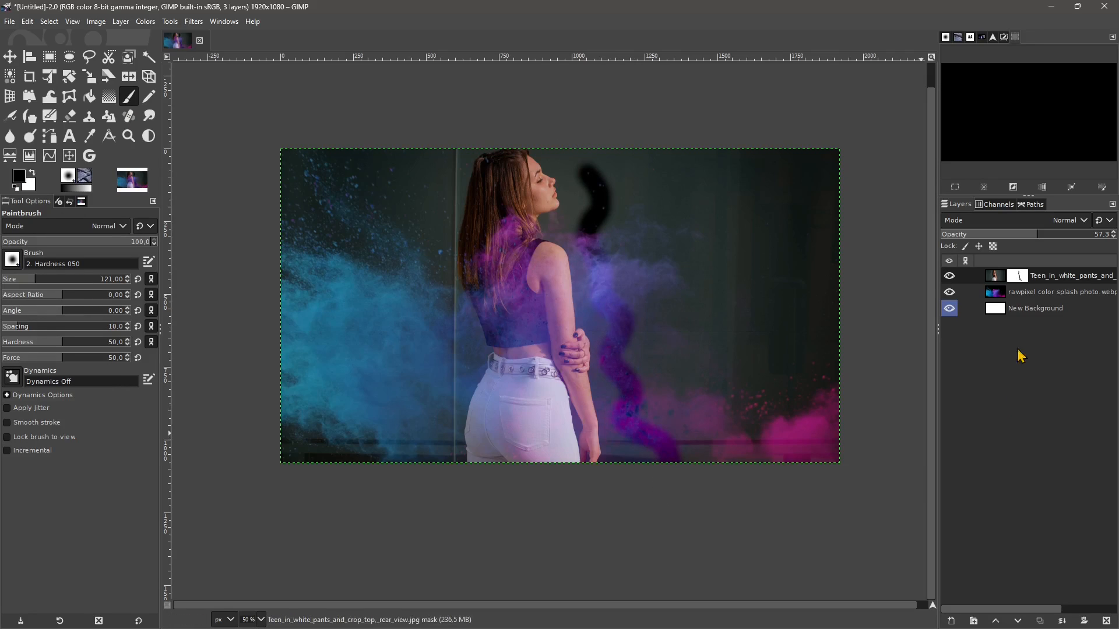
- Hide the colour splash and New Background layers, extend the black mask stroke, and set the woman's photo layer opacity to 100
left_click(949, 292)
left_click(949, 309)
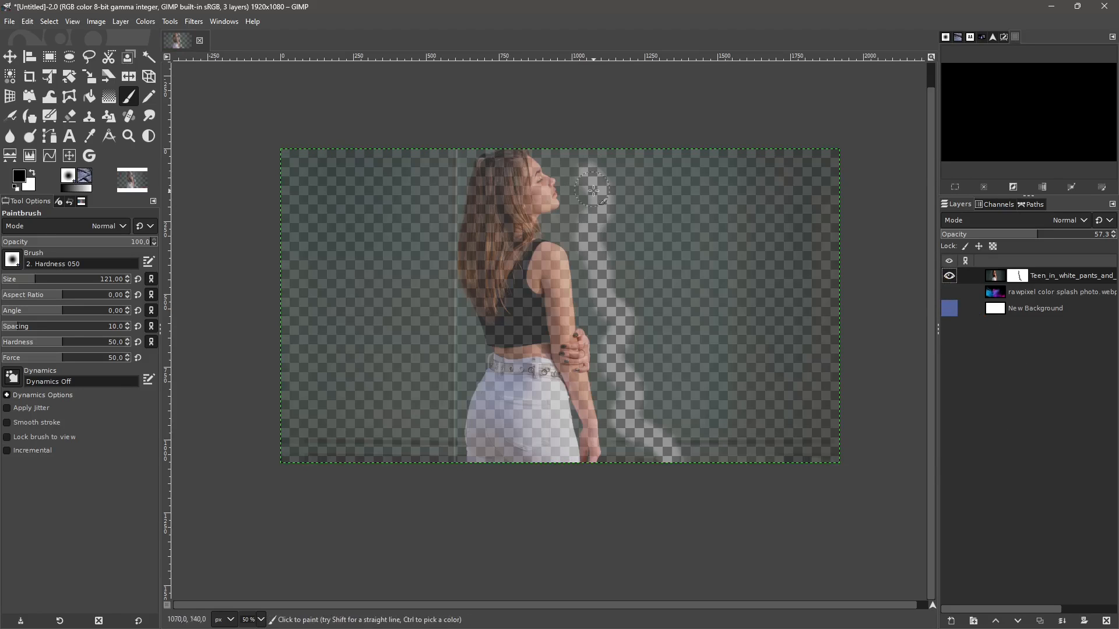
left_click_drag(597, 187, 620, 259)
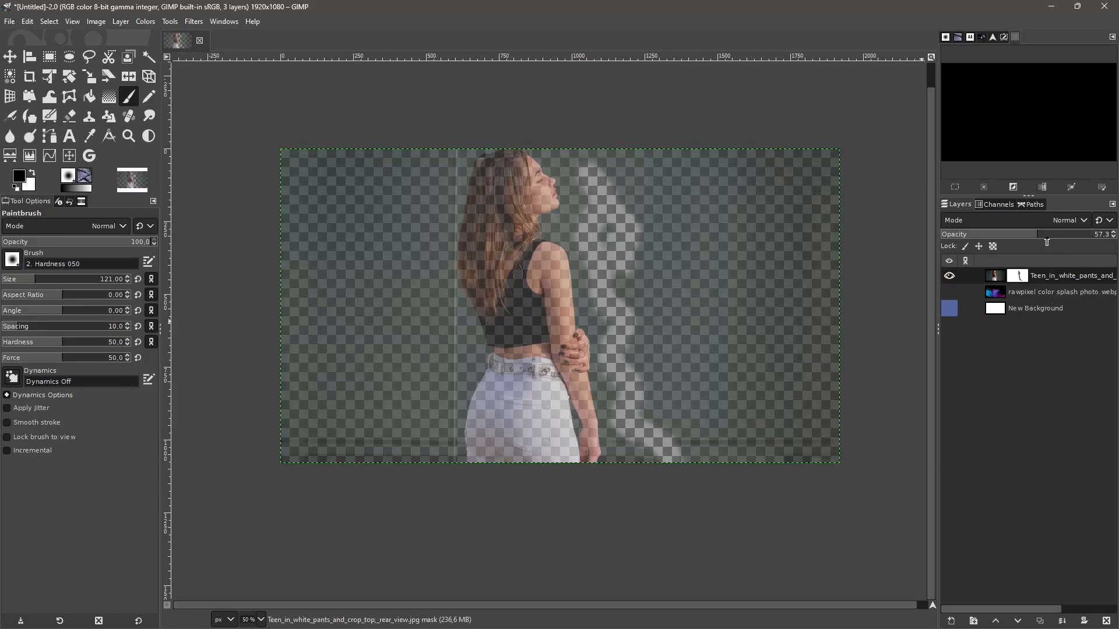
left_click_drag(1092, 238, 1116, 238)
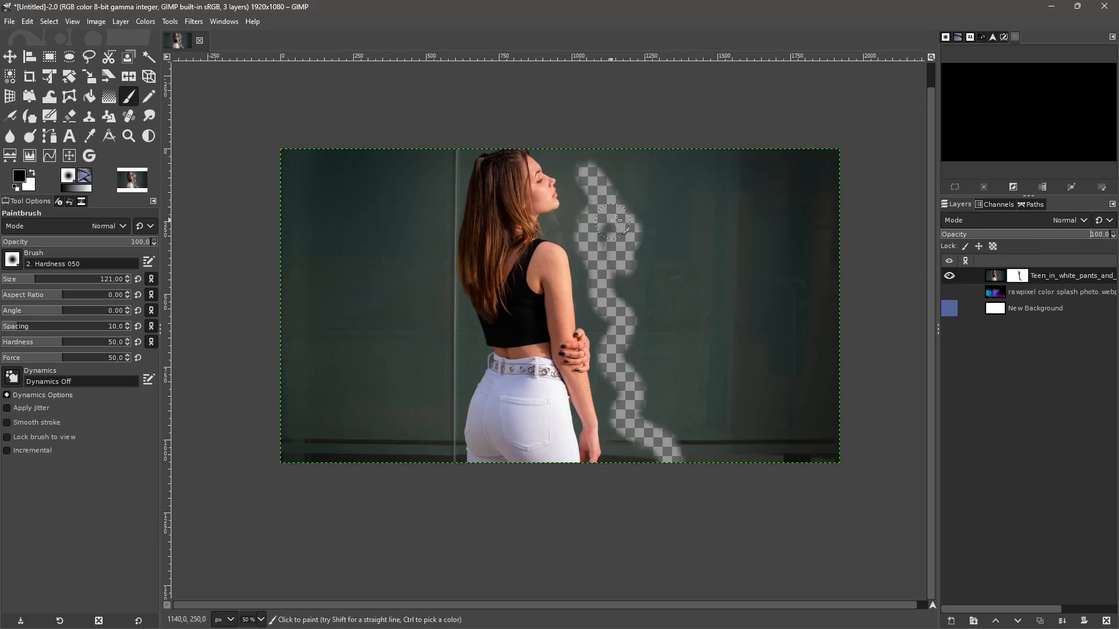
- Paint black on the mask over the wide background area in front of the woman to make it transparent
mouse_move(626, 221)
left_mouse_down()
mouse_move(673, 350)
mouse_move(706, 373)
left_mouse_up()
mouse_move(687, 241)
left_mouse_down()
mouse_move(725, 250)
mouse_move(742, 405)
left_mouse_up()
mouse_move(745, 187)
left_mouse_down()
mouse_move(775, 227)
mouse_move(740, 265)
mouse_move(644, 224)
mouse_move(670, 308)
mouse_move(717, 344)
mouse_move(594, 274)
mouse_move(613, 341)
mouse_move(565, 220)
mouse_move(575, 185)
mouse_move(559, 154)
mouse_move(618, 172)
mouse_move(593, 283)
mouse_move(626, 359)
mouse_move(621, 431)
mouse_move(670, 448)
mouse_move(641, 446)
mouse_move(644, 415)
mouse_move(685, 402)
mouse_move(740, 408)
mouse_move(706, 447)
mouse_move(721, 461)
left_mouse_up()
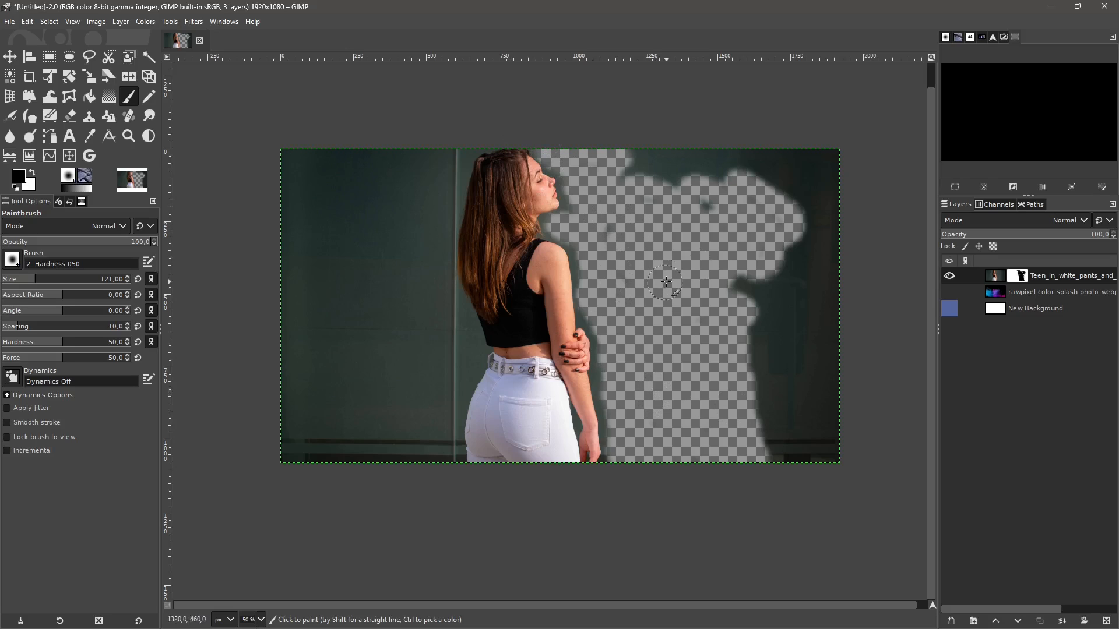
- Swap the foreground colour to white and paint over the hidden areas of the mask to restore the whole photo
left_click(34, 174)
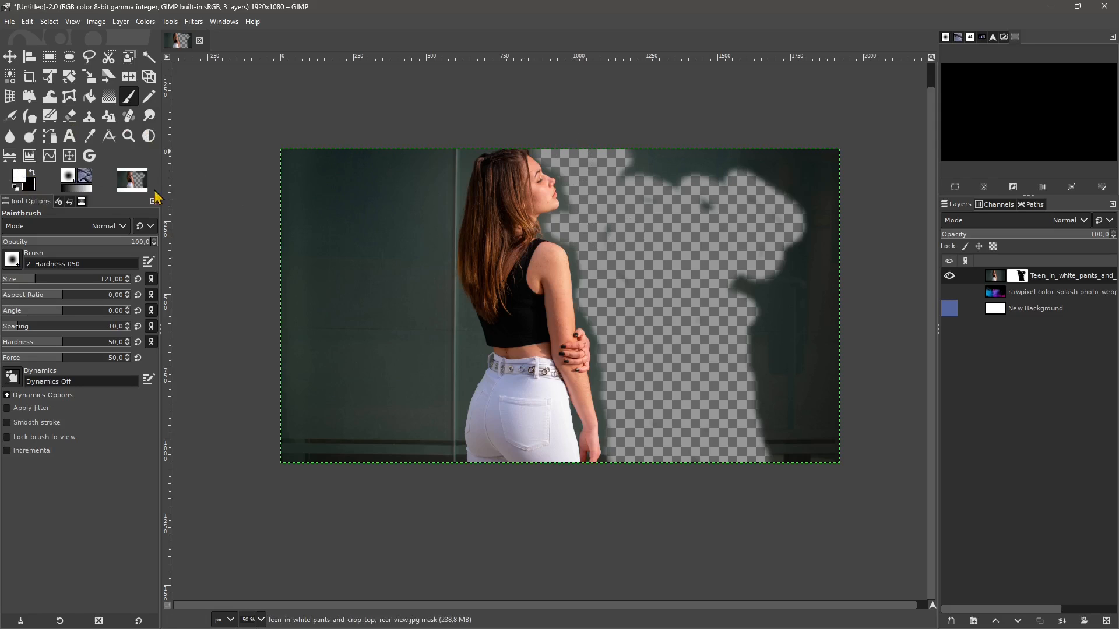
mouse_move(483, 164)
left_mouse_down()
mouse_move(453, 153)
mouse_move(507, 176)
mouse_move(463, 180)
mouse_move(536, 191)
mouse_move(384, 191)
mouse_move(559, 241)
mouse_move(581, 189)
mouse_move(731, 200)
mouse_move(749, 164)
mouse_move(537, 282)
mouse_move(554, 319)
mouse_move(605, 250)
mouse_move(614, 189)
mouse_move(601, 362)
mouse_move(559, 455)
mouse_move(589, 286)
left_mouse_up()
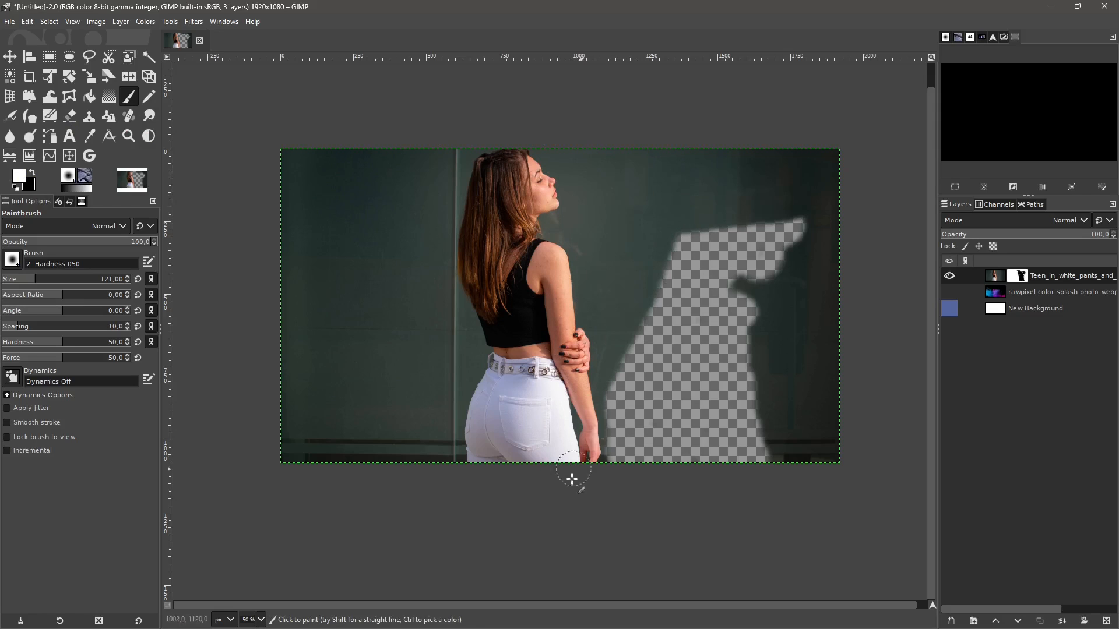
mouse_move(571, 479)
left_mouse_down()
mouse_move(596, 497)
mouse_move(680, 244)
mouse_move(655, 226)
mouse_move(697, 222)
mouse_move(771, 292)
mouse_move(827, 198)
mouse_move(761, 359)
mouse_move(736, 253)
mouse_move(624, 490)
mouse_move(664, 532)
mouse_move(777, 373)
mouse_move(763, 402)
mouse_move(636, 534)
left_mouse_up()
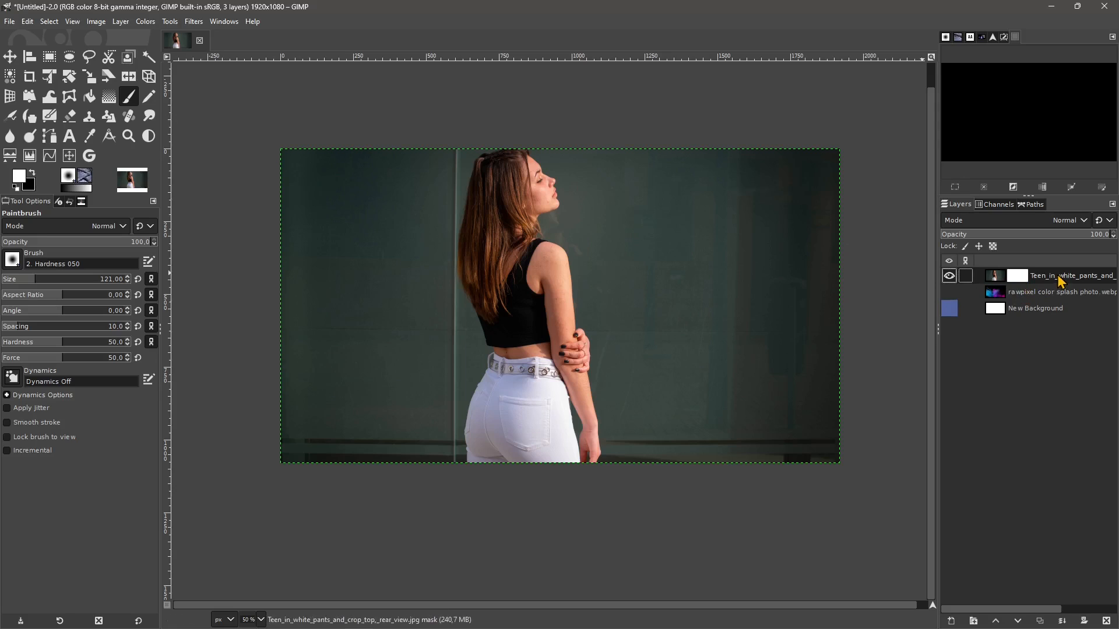
- Delete the white layer mask from the woman's photo layer
left_click(126, 24)
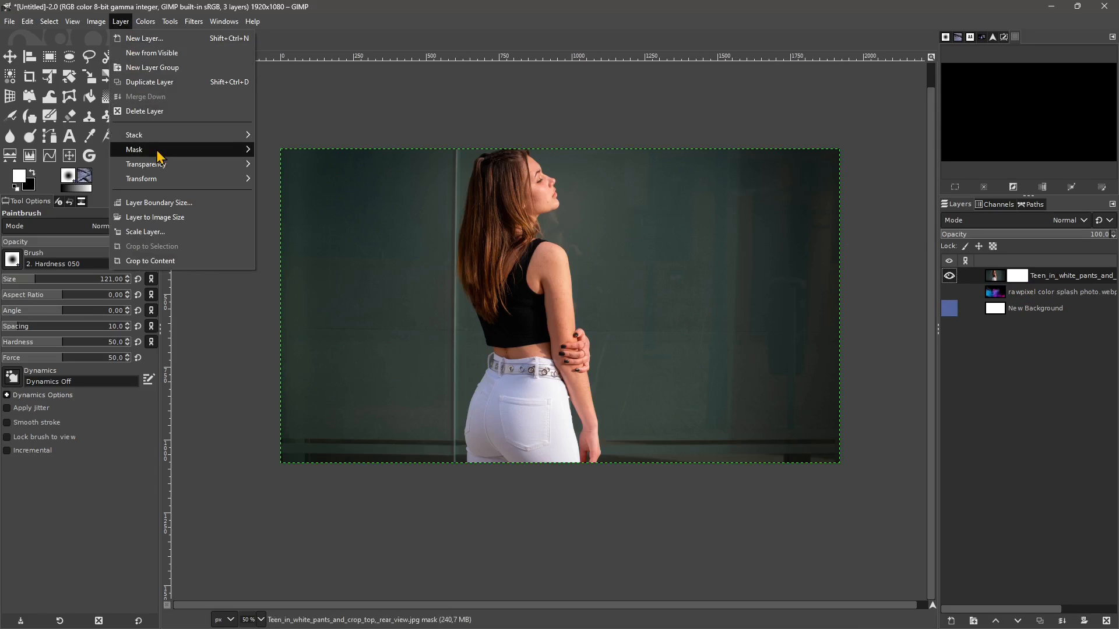
mouse_move(159, 151)
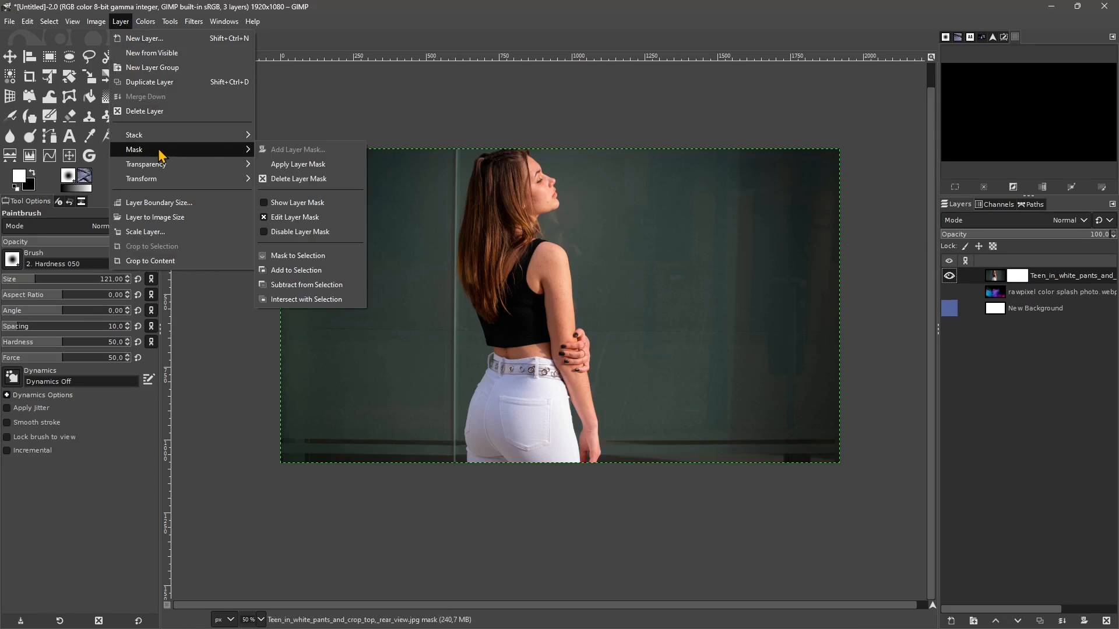
left_click(304, 179)
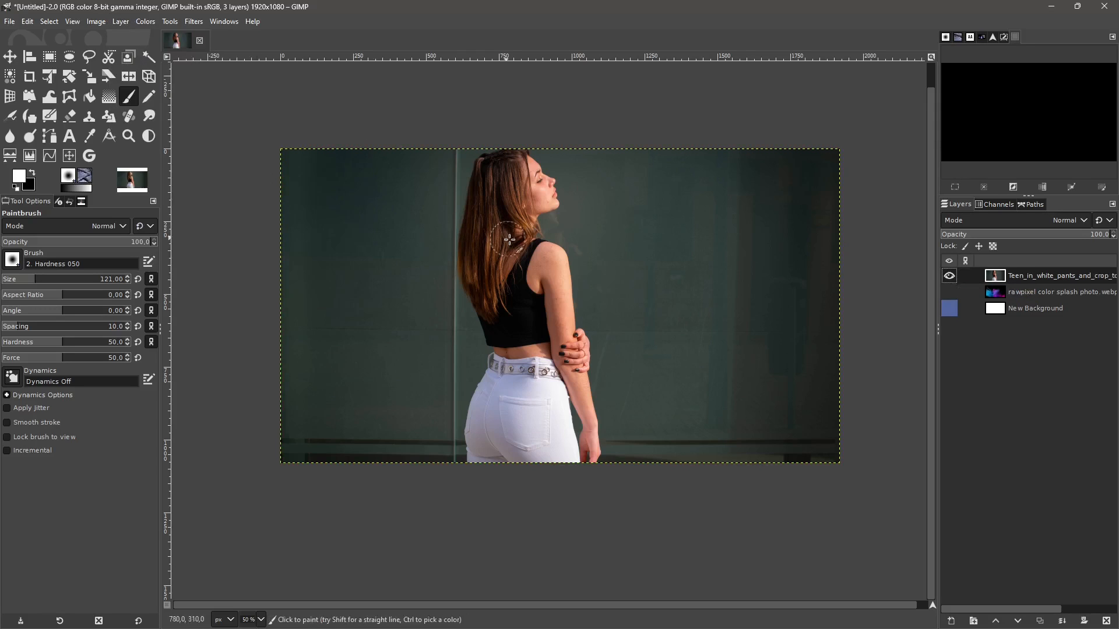
- Add a Black (full transparency) mask to the woman's photo layer and paint white on it to reveal most of her figure
left_click(121, 21)
mouse_move(157, 153)
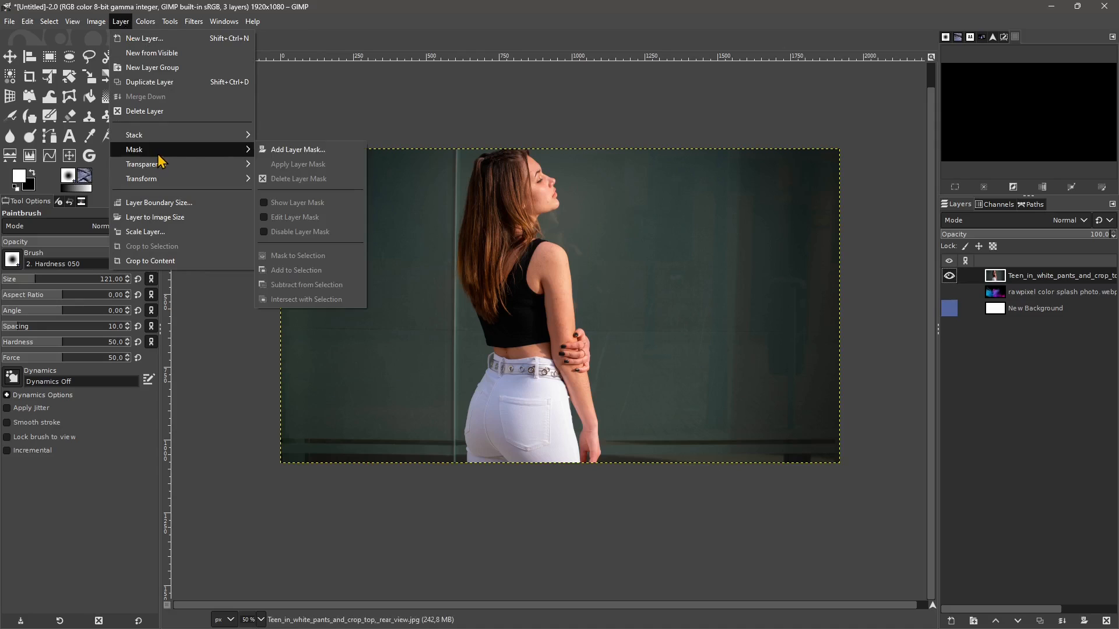
left_click(293, 150)
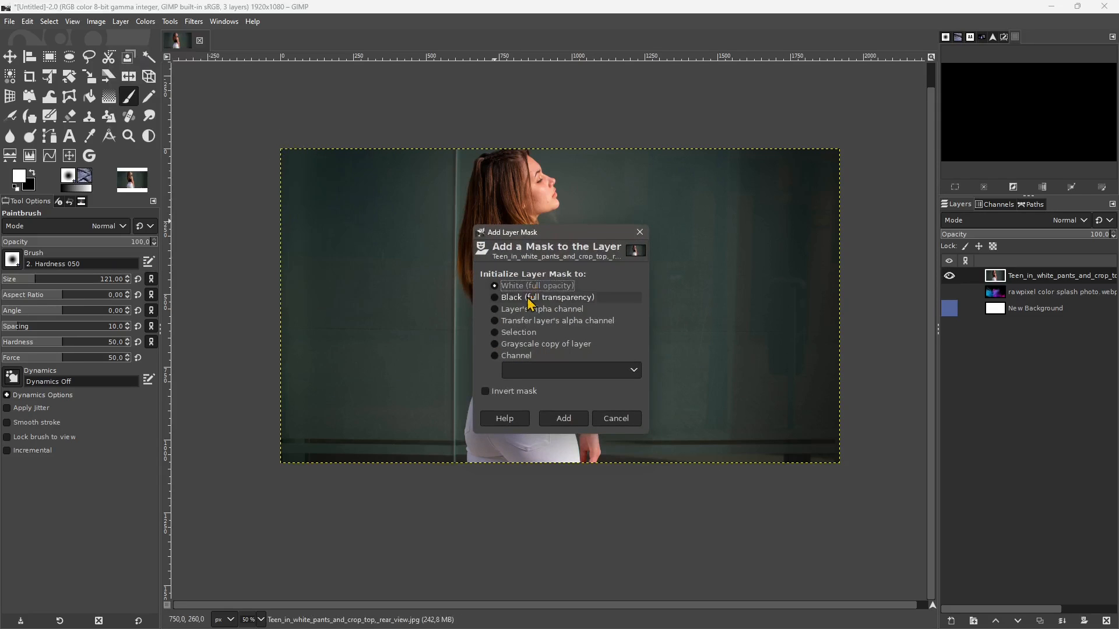
left_click(530, 299)
left_click(561, 416)
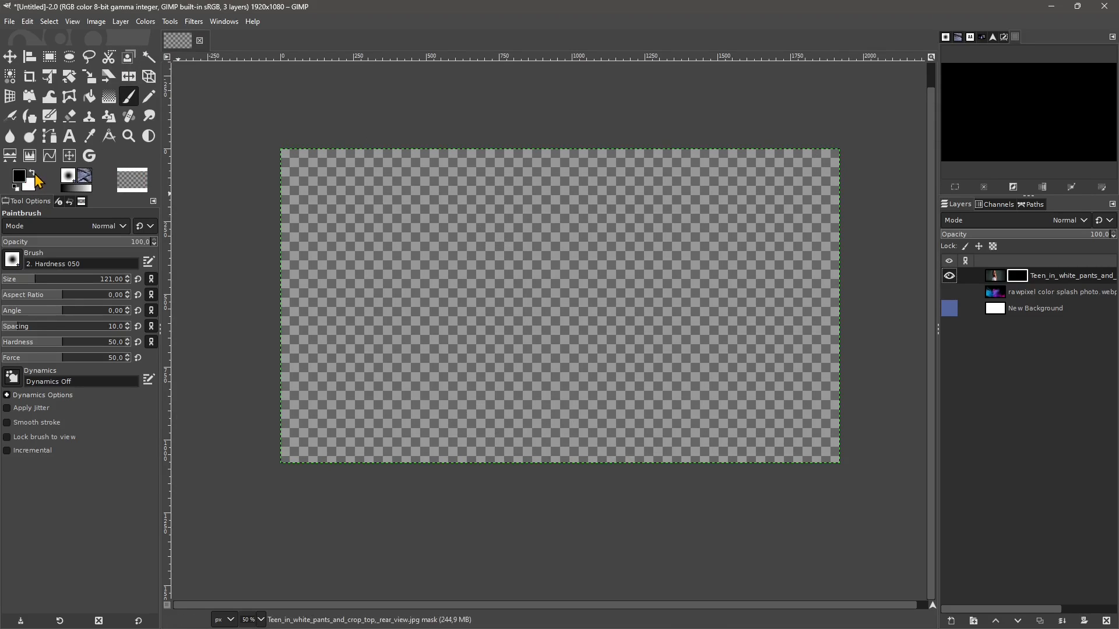
mouse_move(521, 207)
left_mouse_down()
mouse_move(512, 164)
mouse_move(494, 200)
mouse_move(514, 180)
mouse_move(486, 196)
mouse_move(540, 181)
mouse_move(519, 163)
mouse_move(538, 257)
mouse_move(540, 210)
mouse_move(492, 231)
mouse_move(513, 258)
mouse_move(544, 207)
mouse_move(572, 300)
mouse_move(547, 375)
mouse_move(520, 353)
mouse_move(487, 231)
mouse_move(472, 367)
mouse_move(542, 235)
mouse_move(543, 188)
mouse_move(522, 181)
mouse_move(497, 206)
mouse_move(501, 233)
mouse_move(550, 281)
mouse_move(562, 366)
mouse_move(574, 373)
mouse_move(574, 348)
mouse_move(576, 409)
mouse_move(605, 421)
mouse_move(580, 457)
left_mouse_up()
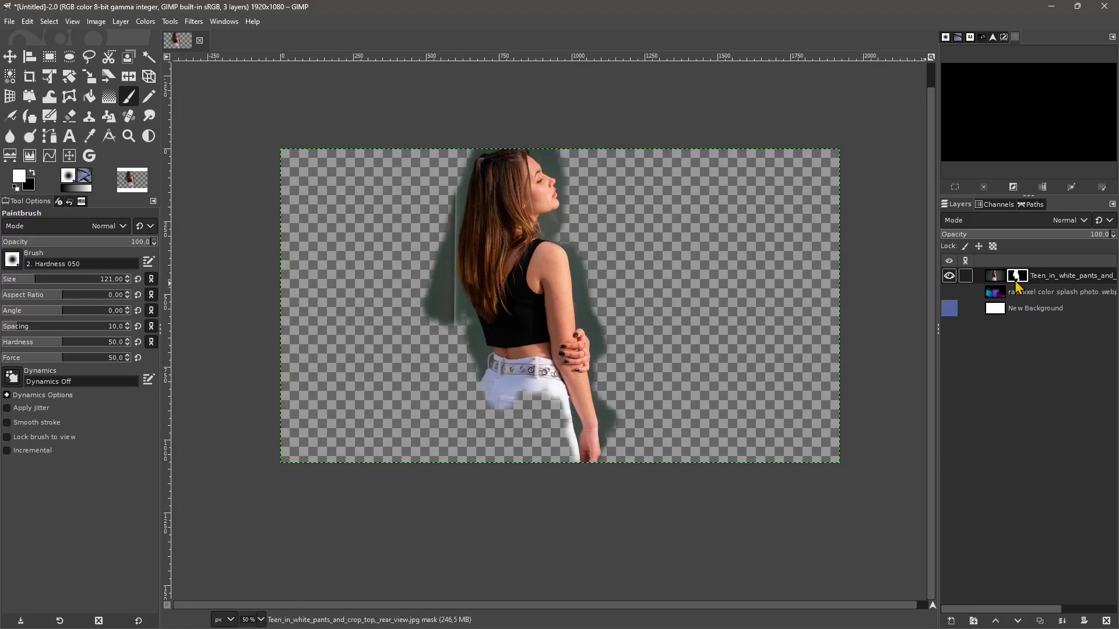
- Show the layer mask of the woman's photo layer on the canvas, and disable the mask's effect
left_click(97, 22)
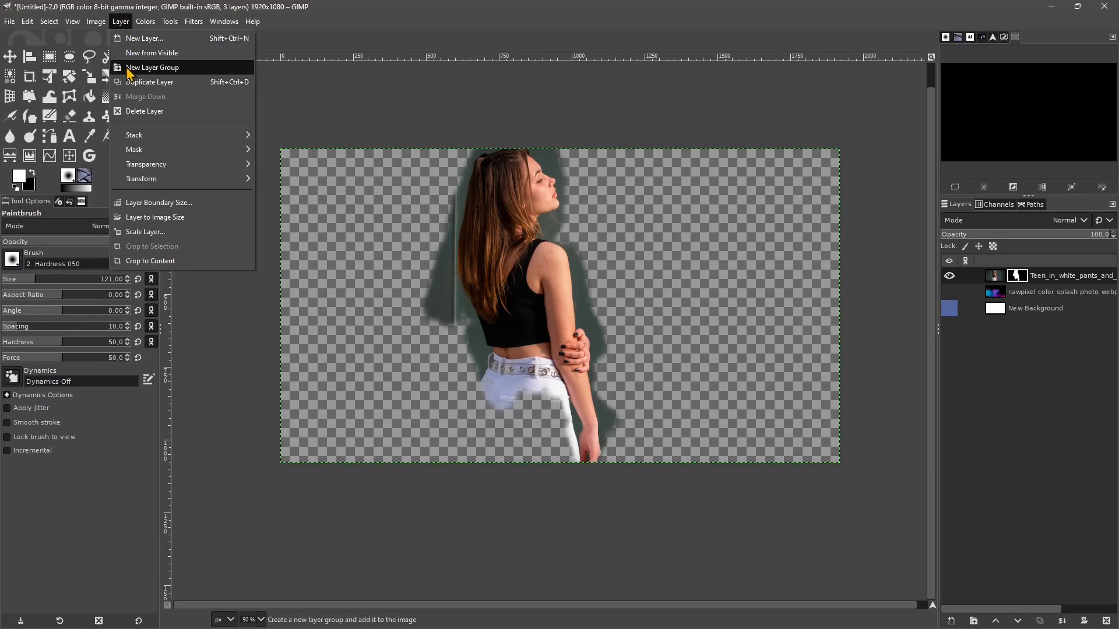
mouse_move(159, 154)
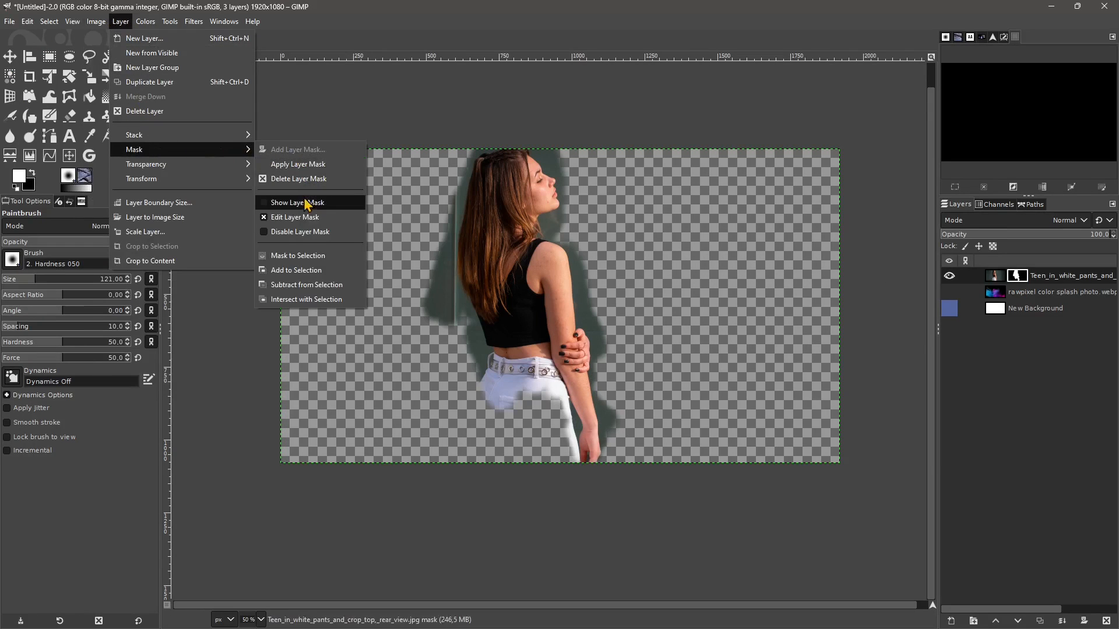
left_click(265, 207)
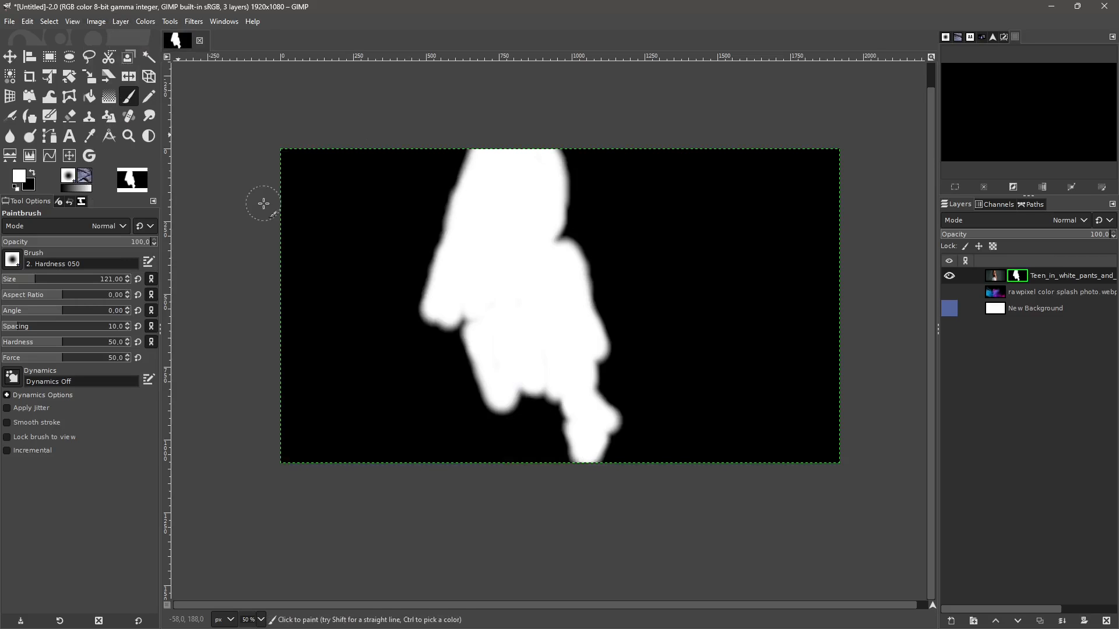
left_click(121, 22)
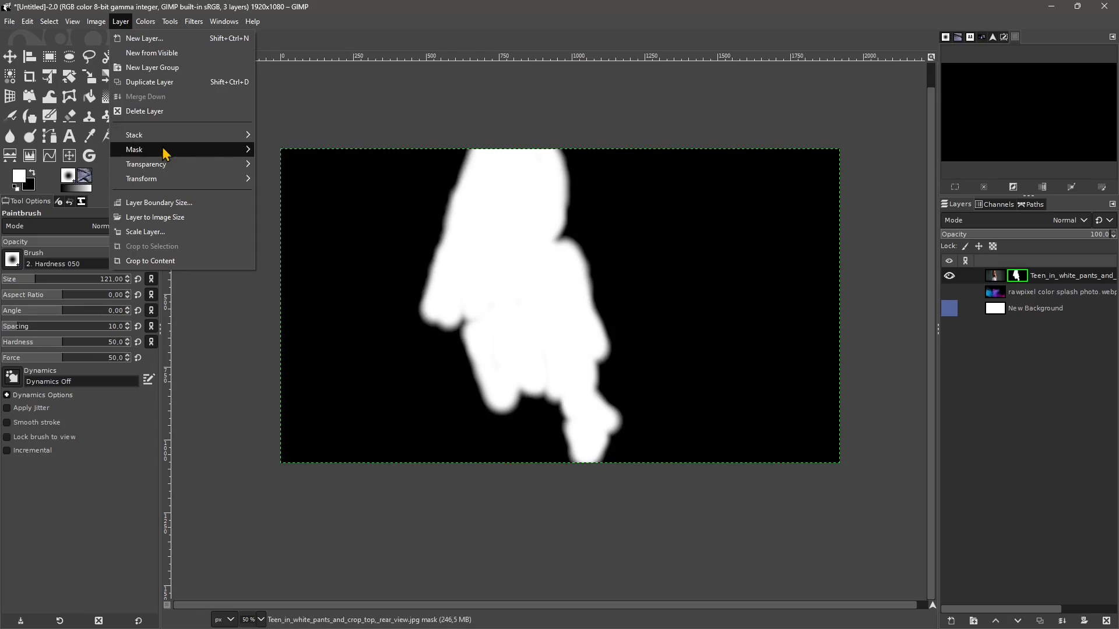
mouse_move(164, 155)
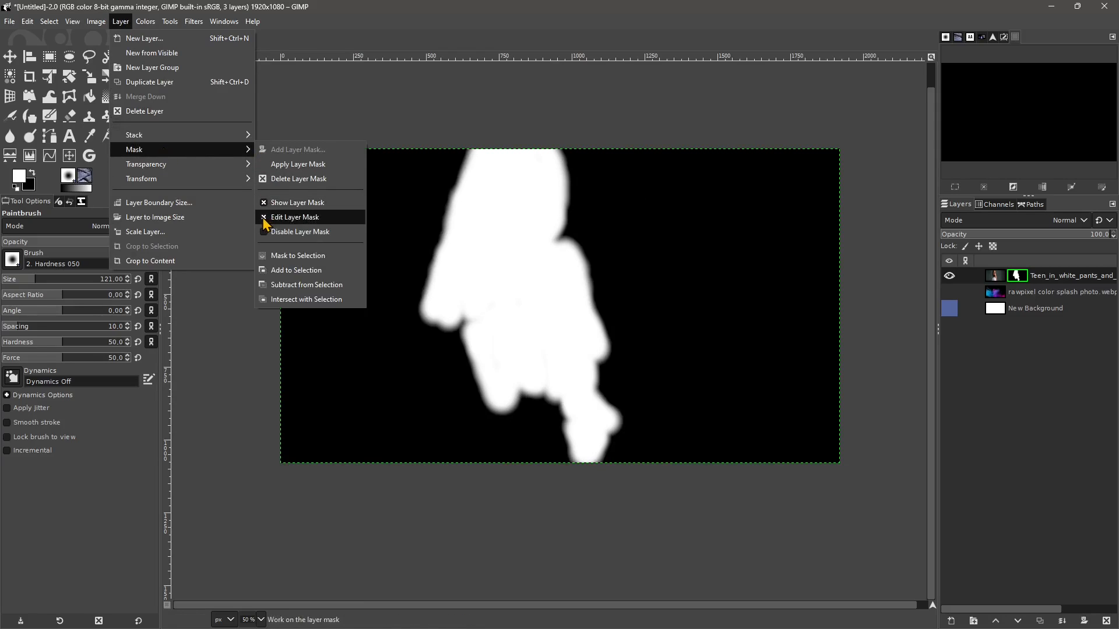
left_click(298, 232)
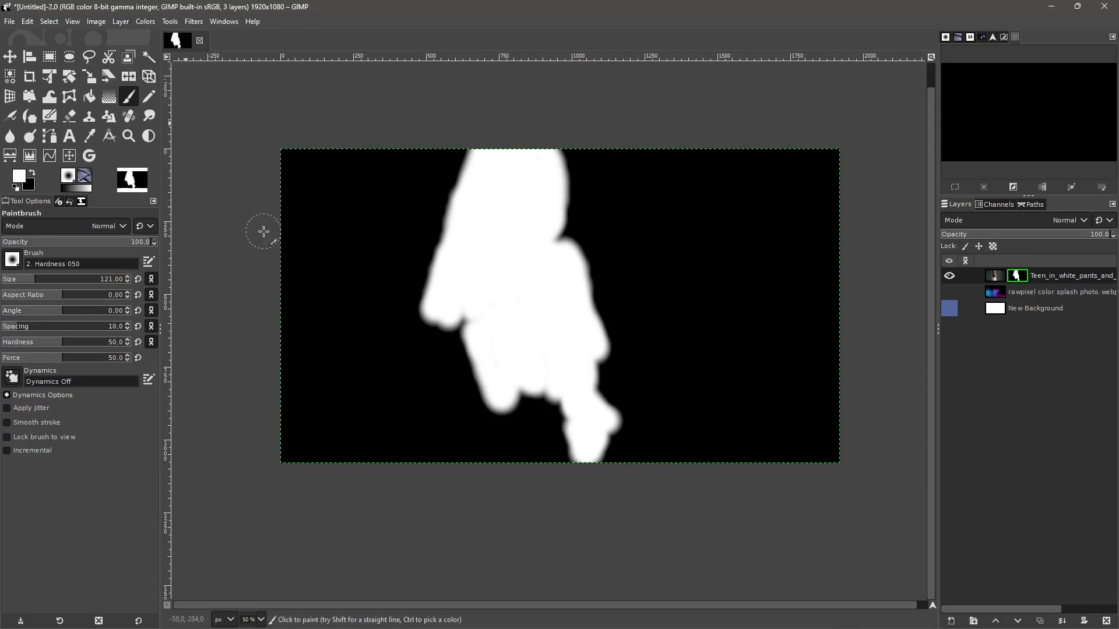
- Turn off the canvas view of the layer mask and re-enable the mask on the woman's photo layer
left_click(97, 22)
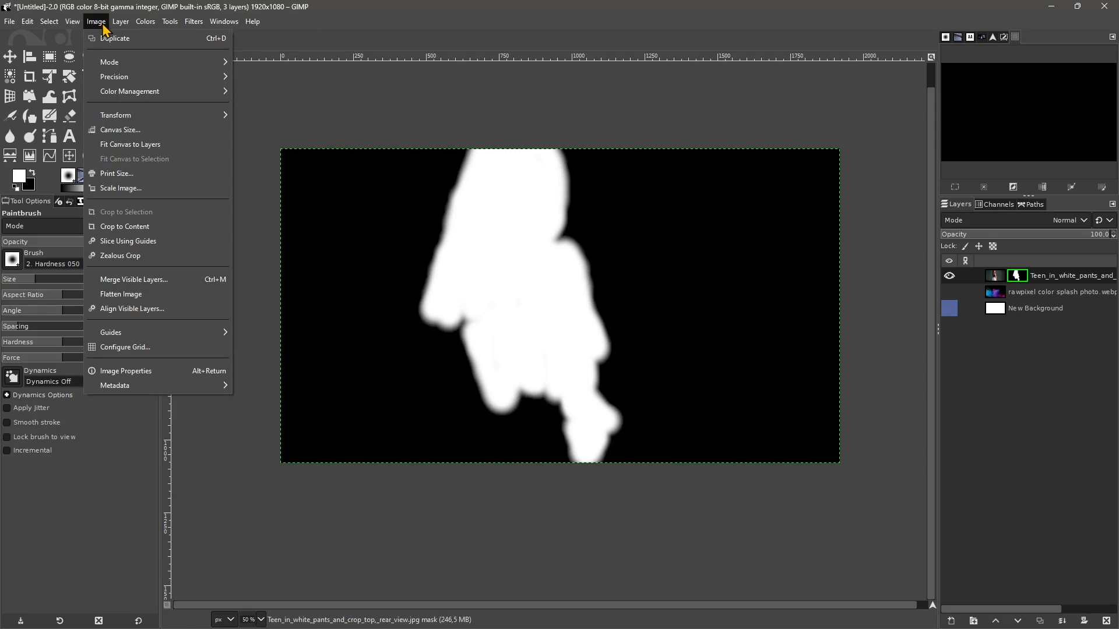
mouse_move(121, 22)
mouse_move(163, 151)
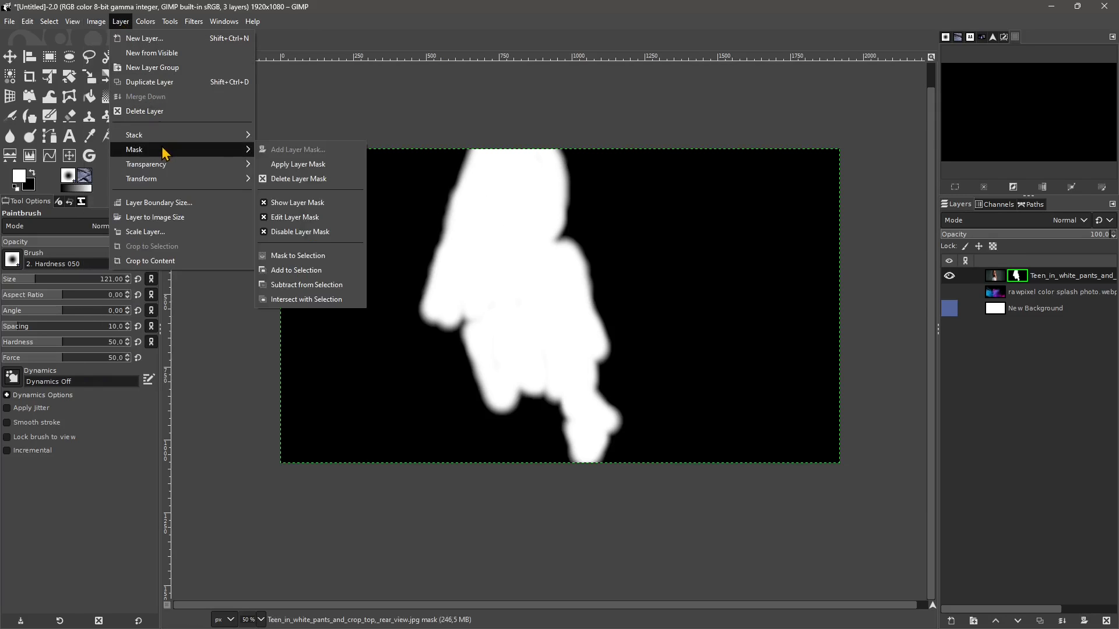
left_click(266, 204)
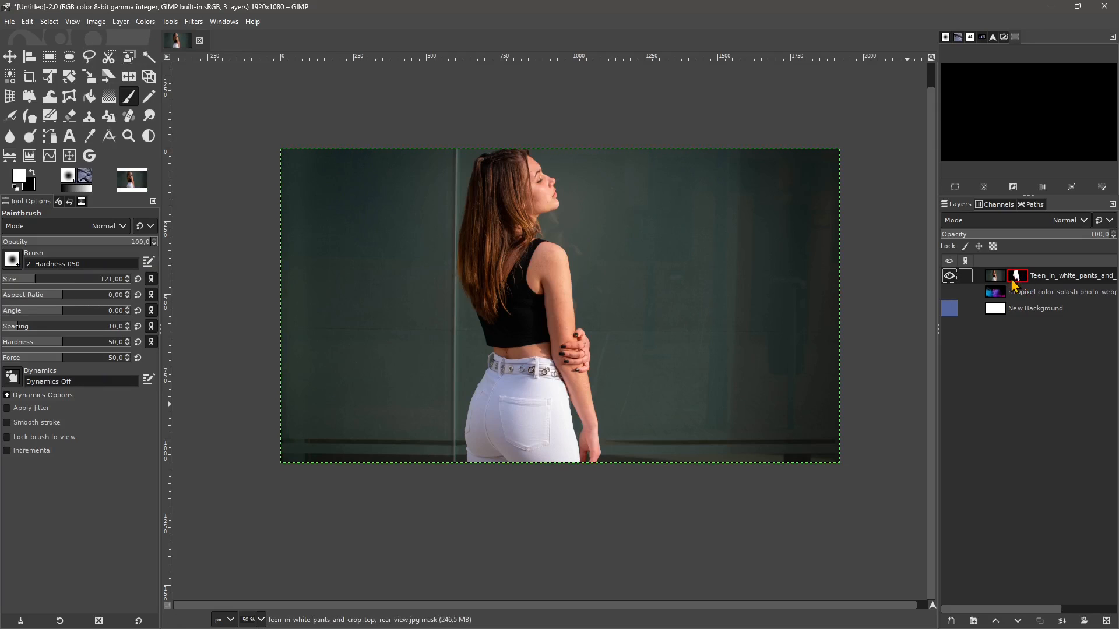
left_click(122, 22)
mouse_move(245, 150)
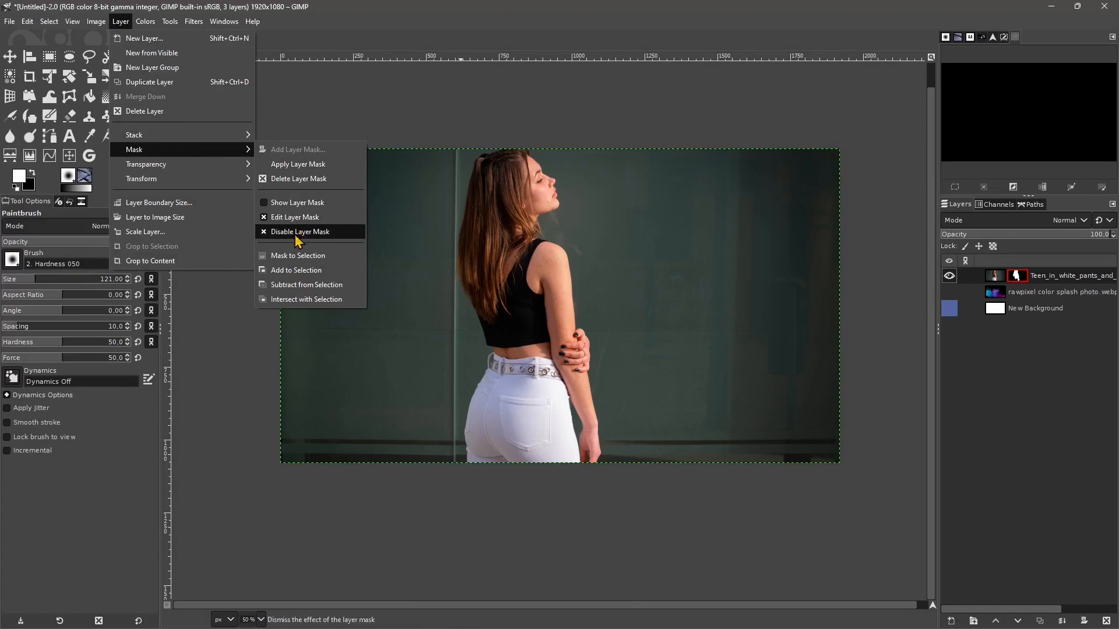
left_click(263, 232)
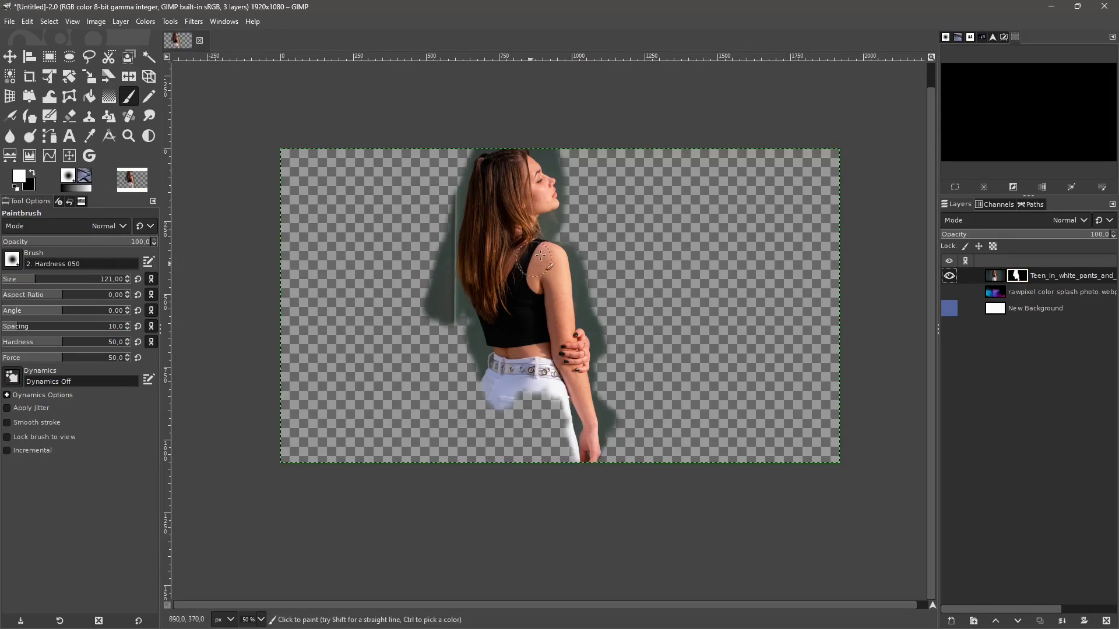
- Turn off Edit Layer Mask for the woman's photo layer, and delete its layer mask
left_click(121, 24)
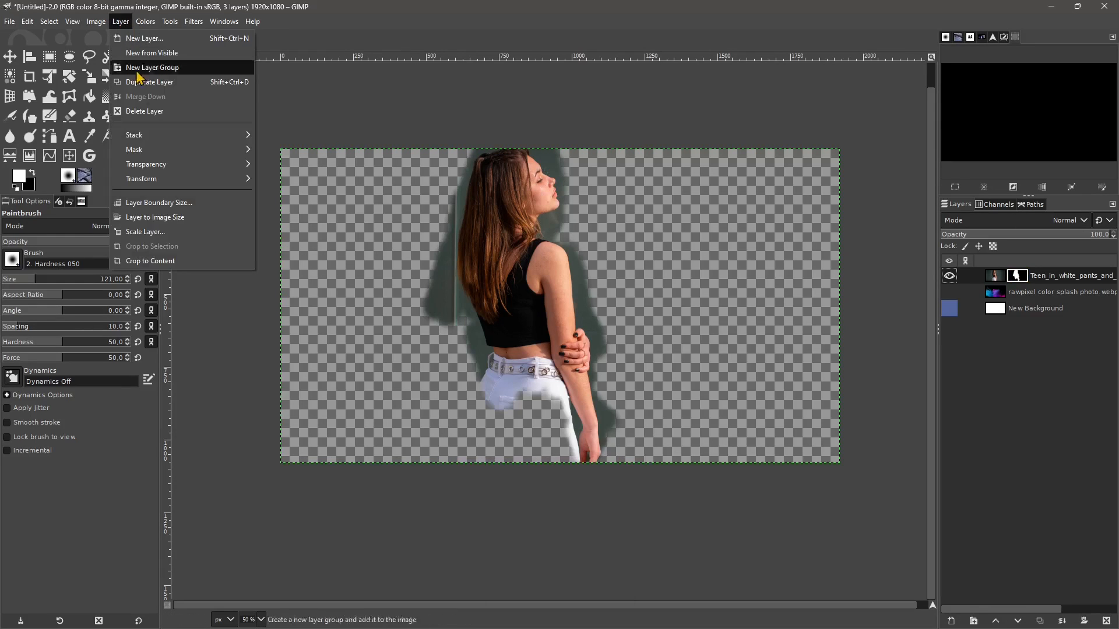
mouse_move(172, 152)
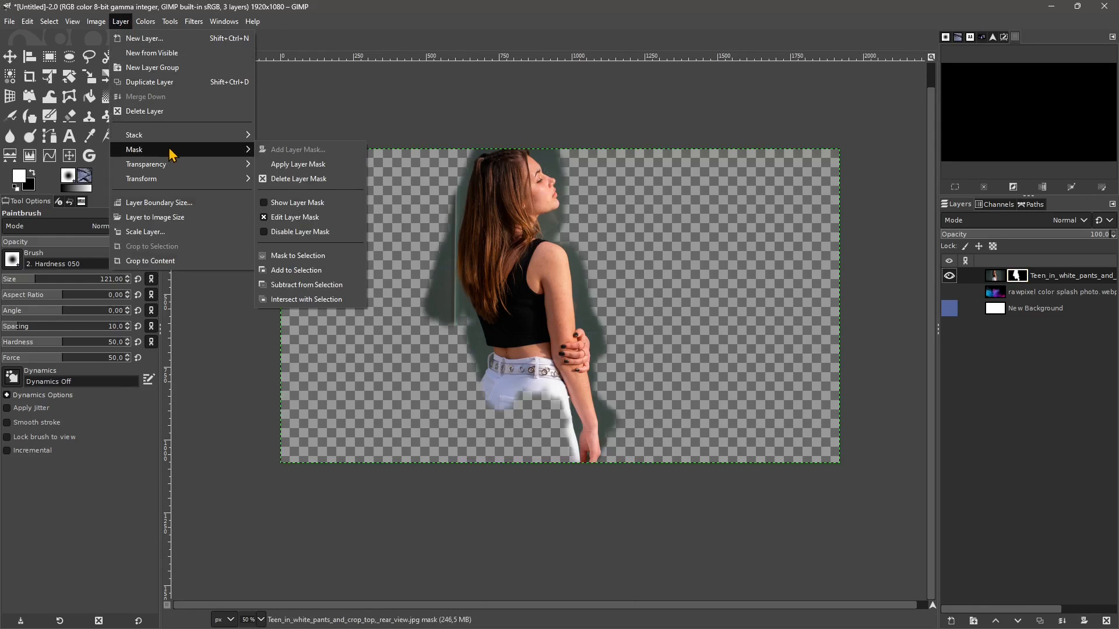
left_click(265, 224)
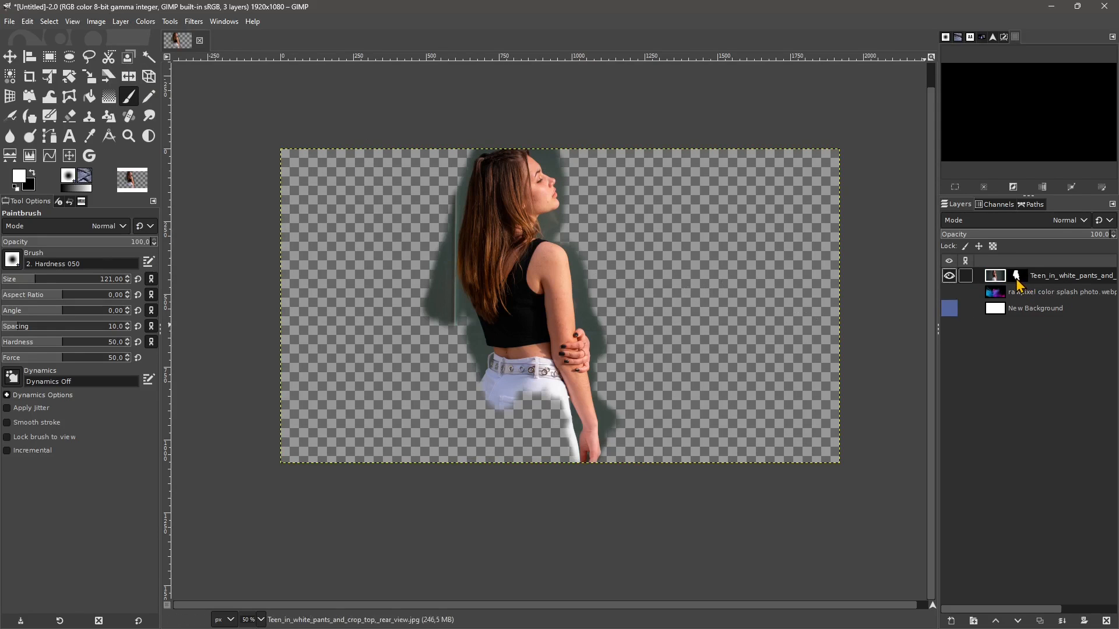
left_click(1017, 278)
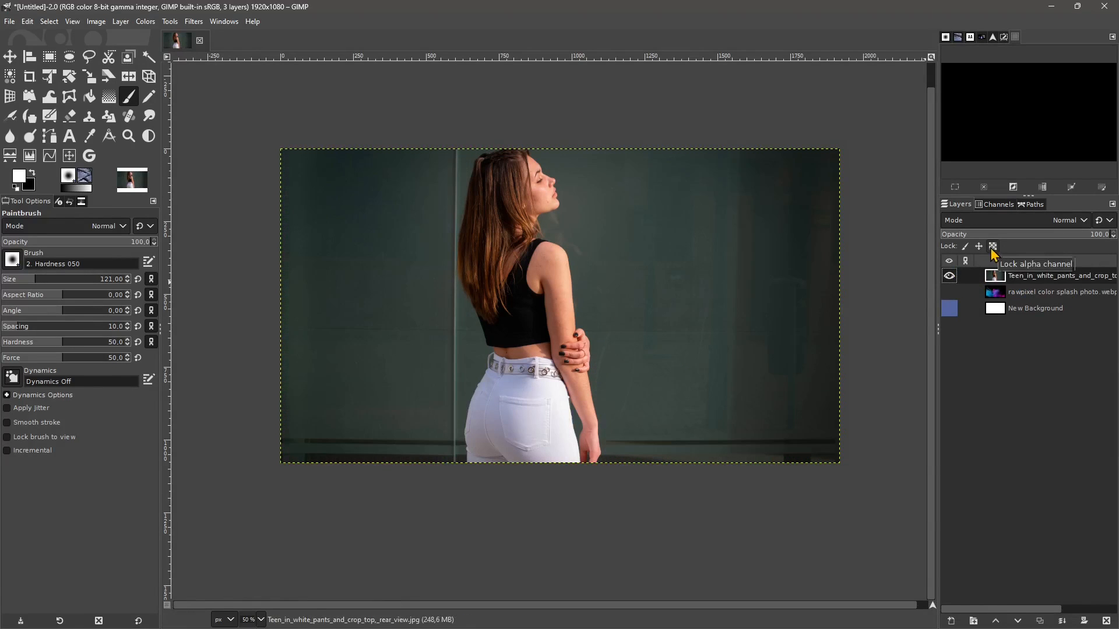
- Erase a diagonal strip of the dark background in front of the woman with the Eraser tool
left_click(993, 247)
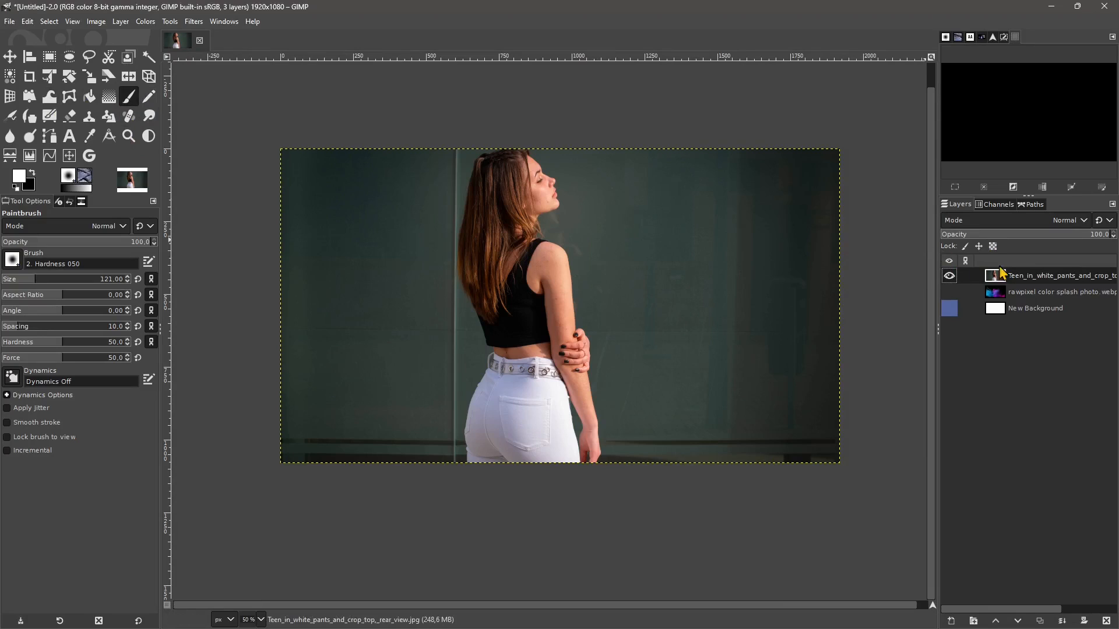
left_click(73, 119)
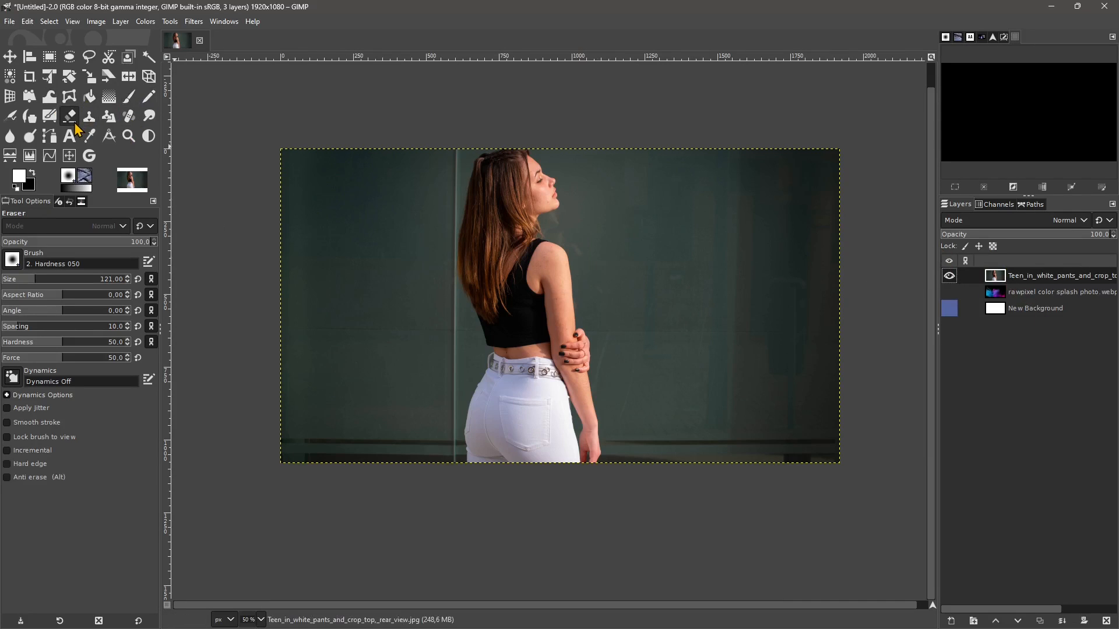
mouse_move(621, 230)
left_mouse_down()
mouse_move(682, 365)
mouse_move(652, 196)
mouse_move(702, 357)
mouse_move(677, 378)
left_mouse_up()
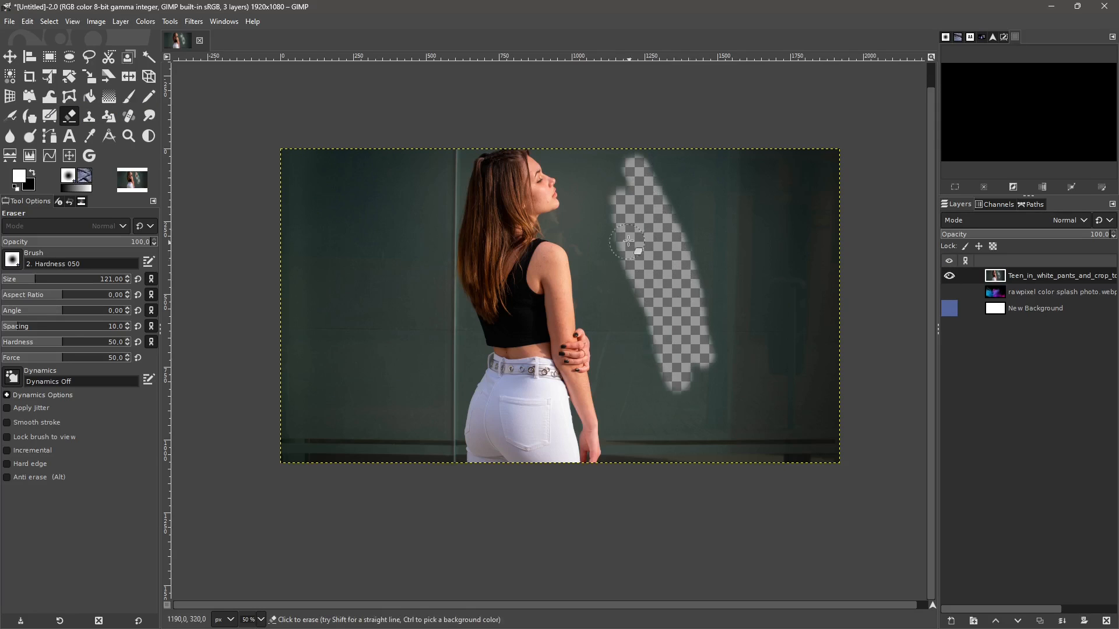
- Try to remove the alpha channel from the woman's photo layer, and undo the removal
right_click(1011, 280)
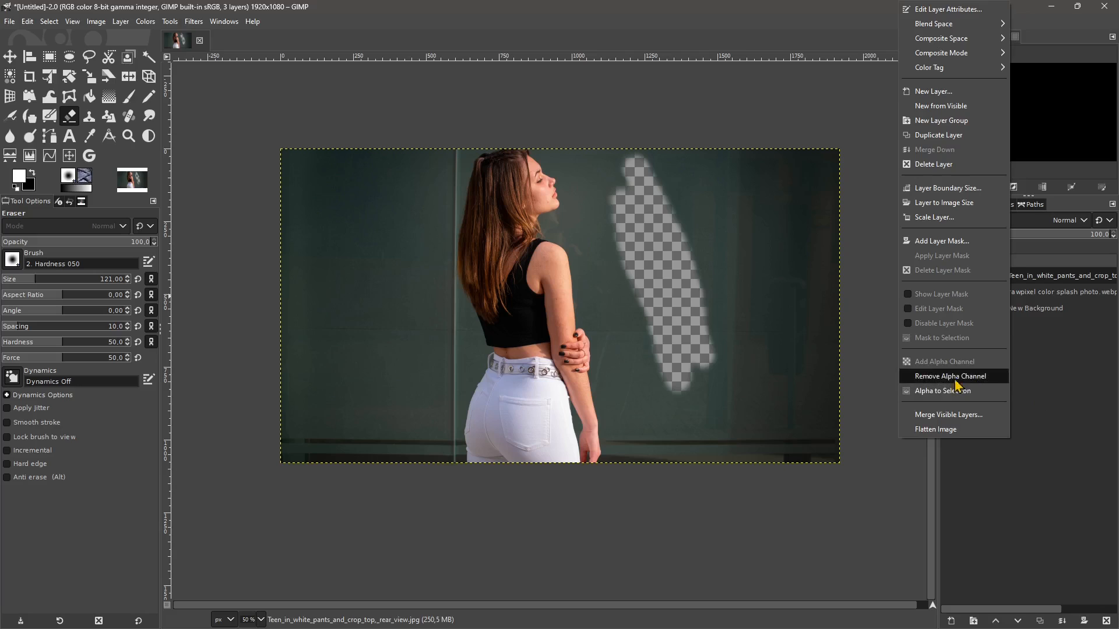
left_click(933, 377)
key("ctrl+z")
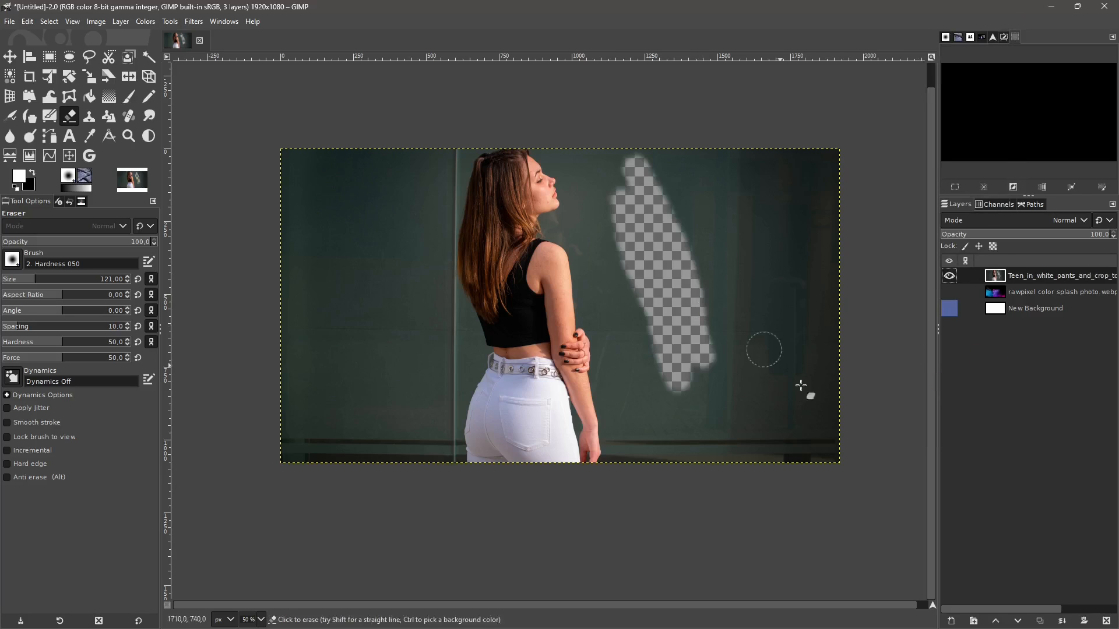
- Lock the alpha channel of the woman's photo layer and try to erase more background around the erased strip
left_click(990, 248)
mouse_move(705, 330)
left_mouse_down()
mouse_move(685, 338)
mouse_move(741, 278)
left_mouse_up()
left_click_drag(639, 257, 697, 242)
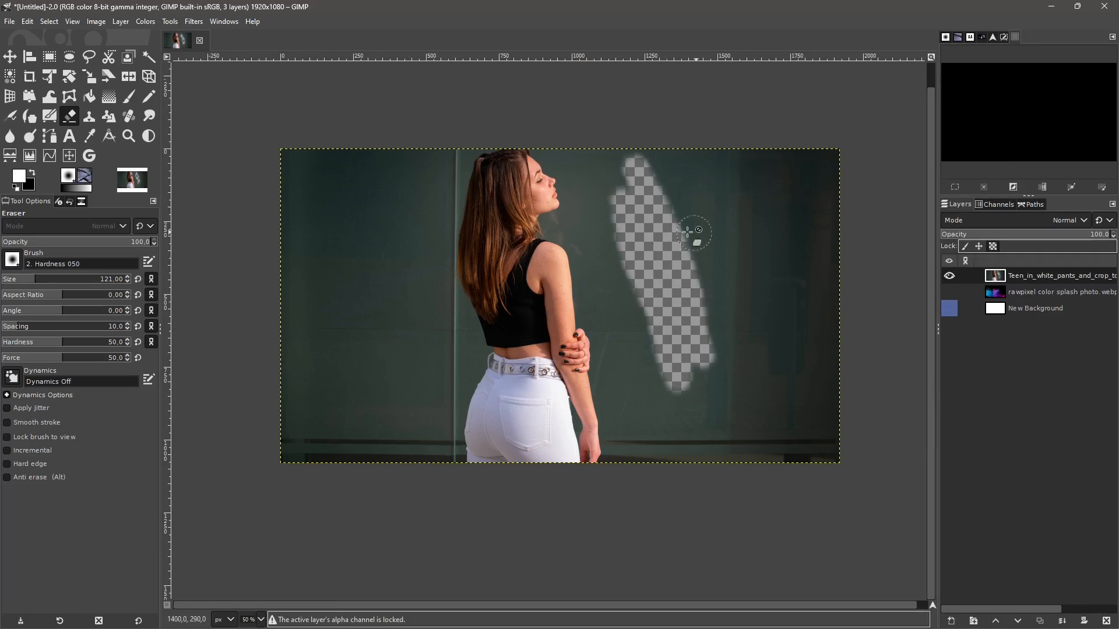
- Unlock the alpha channel of the woman's photo layer and undo the erased background strip
left_click(993, 247)
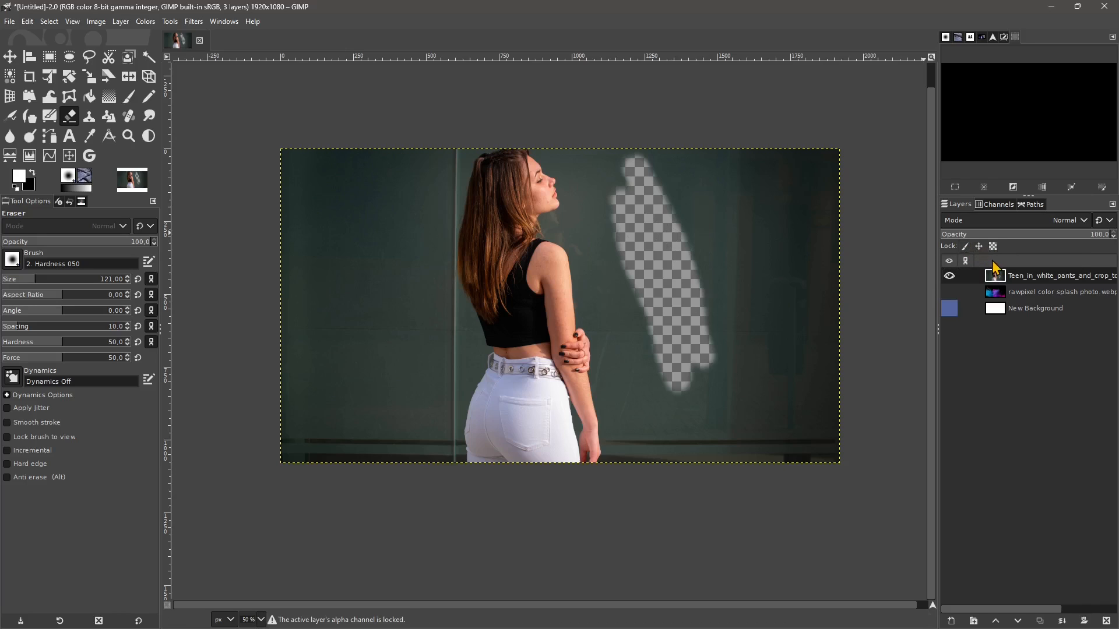
key("ctrl+z")
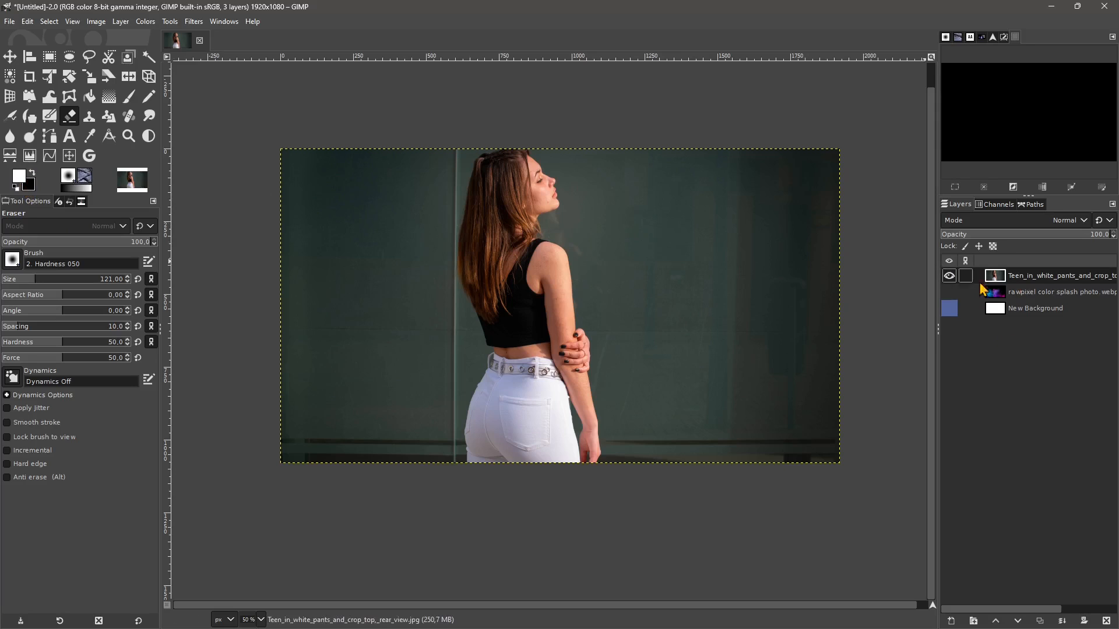
- Lock the position of the woman's photo layer and try erasing a short strip beside her arm, undoing it, and moving the layer
left_click(978, 250)
left_click_drag(601, 291, 571, 290)
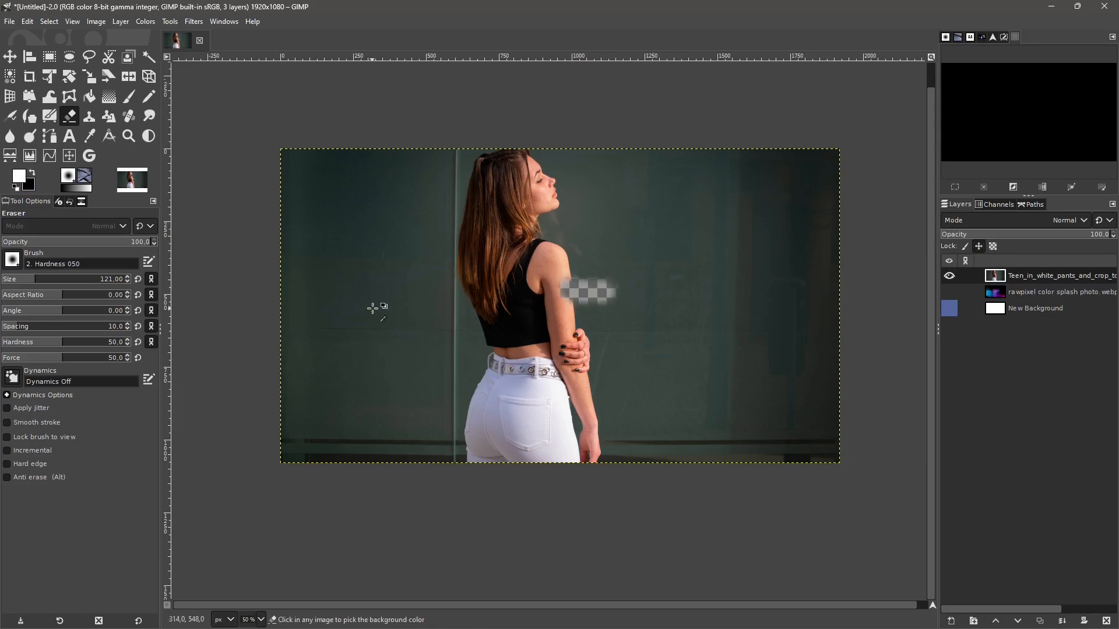
key("ctrl+z")
left_click(10, 57)
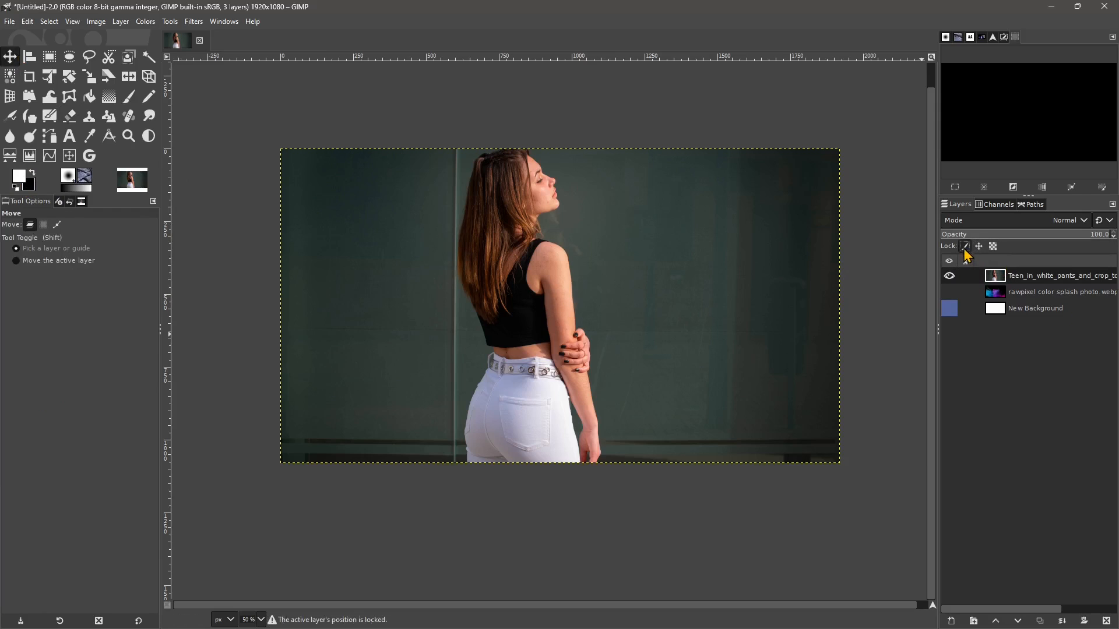
- Paint a white dab on the background in front of the woman and undo it, and show the colour splash layer
left_click(128, 96)
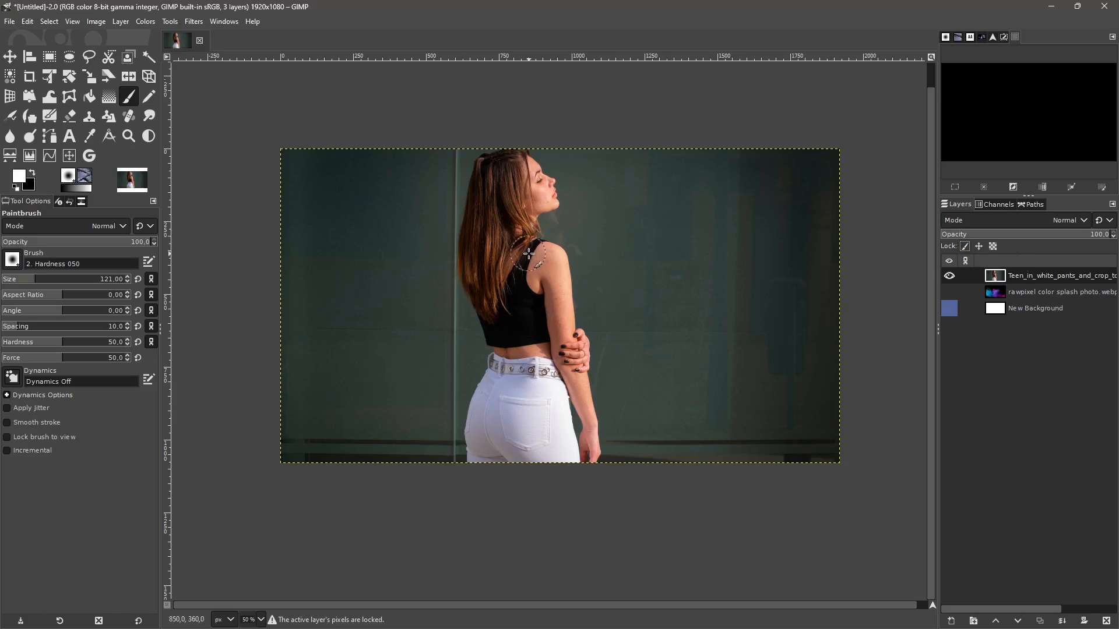
left_click(633, 274)
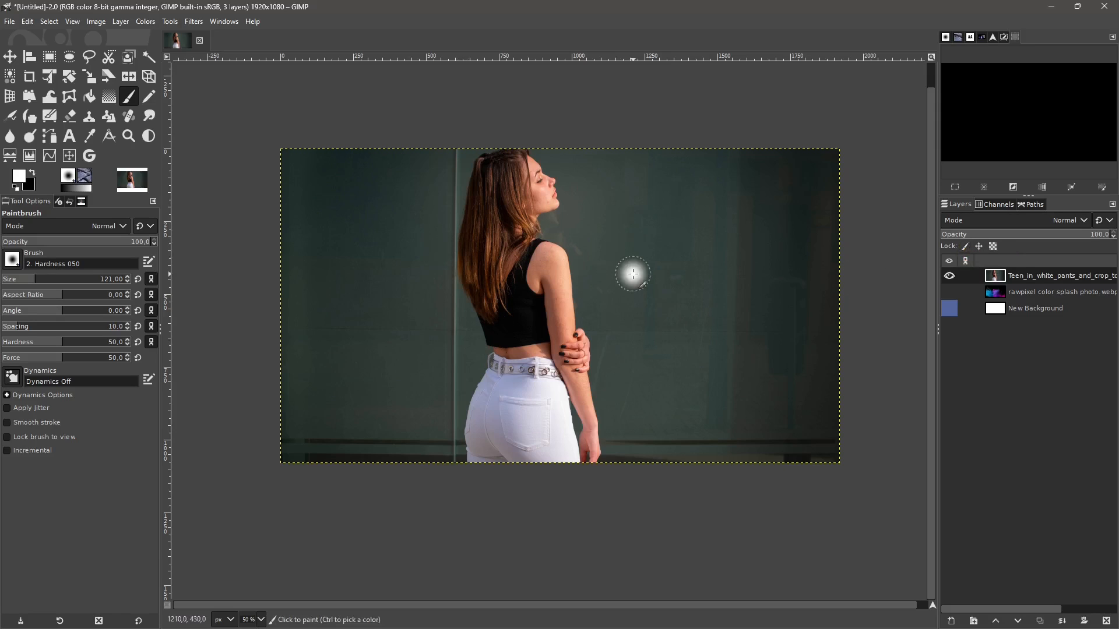
left_click(950, 293)
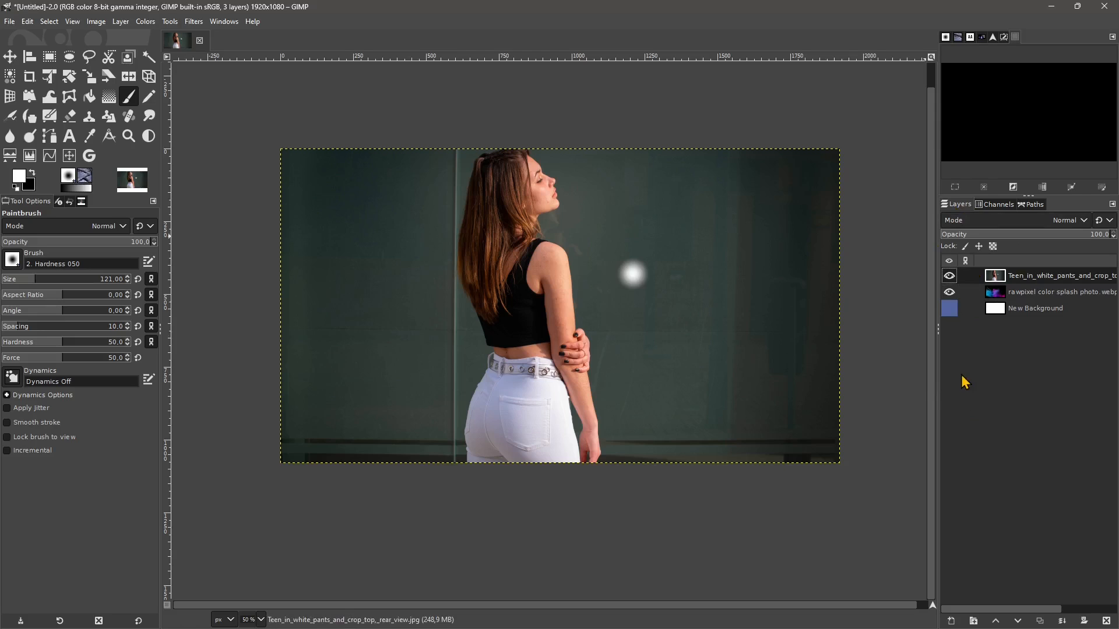
key("ctrl+z")
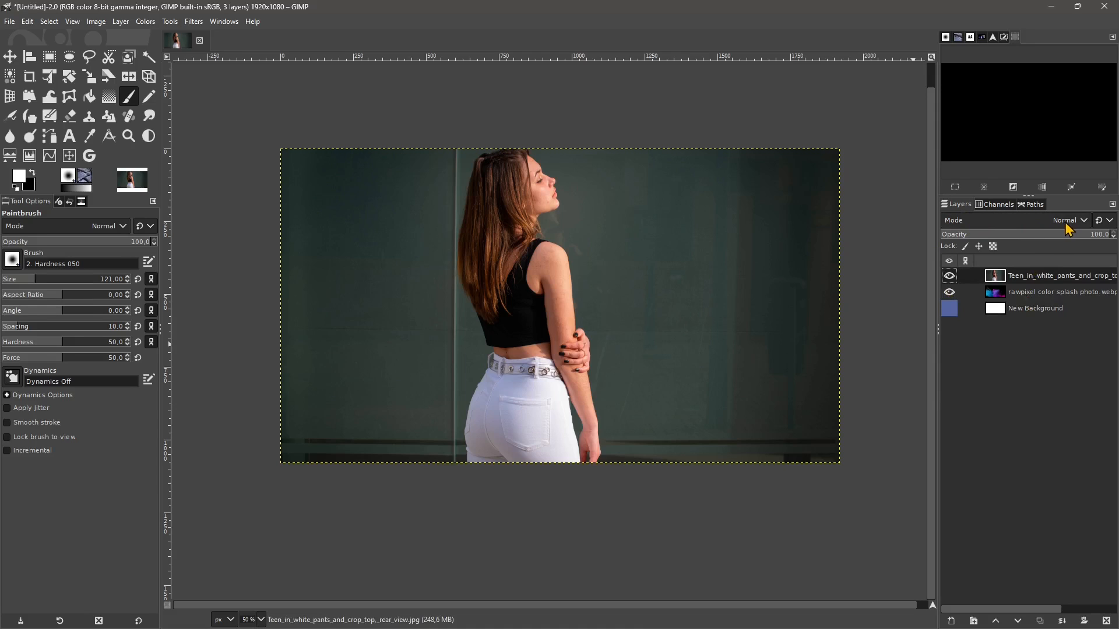
- Reduce the opacity of the woman's photo layer to 80.1 and look through its available blend modes
left_click_drag(1056, 240, 1017, 239)
mouse_move(1091, 243)
left_mouse_down()
mouse_move(1024, 243)
mouse_move(1076, 247)
left_mouse_up()
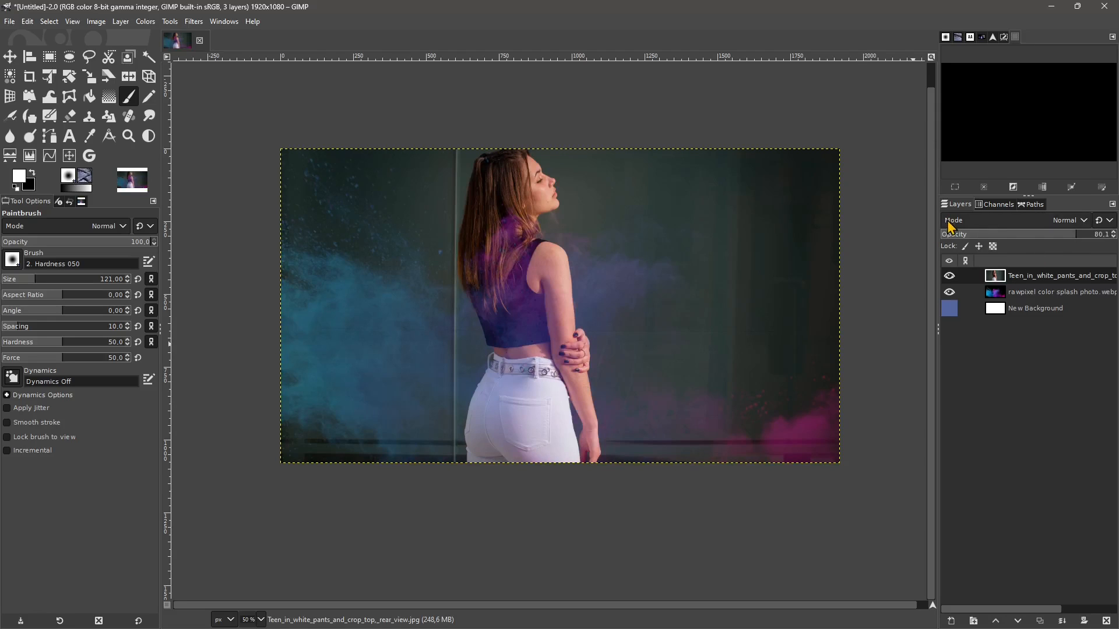
left_click(1071, 226)
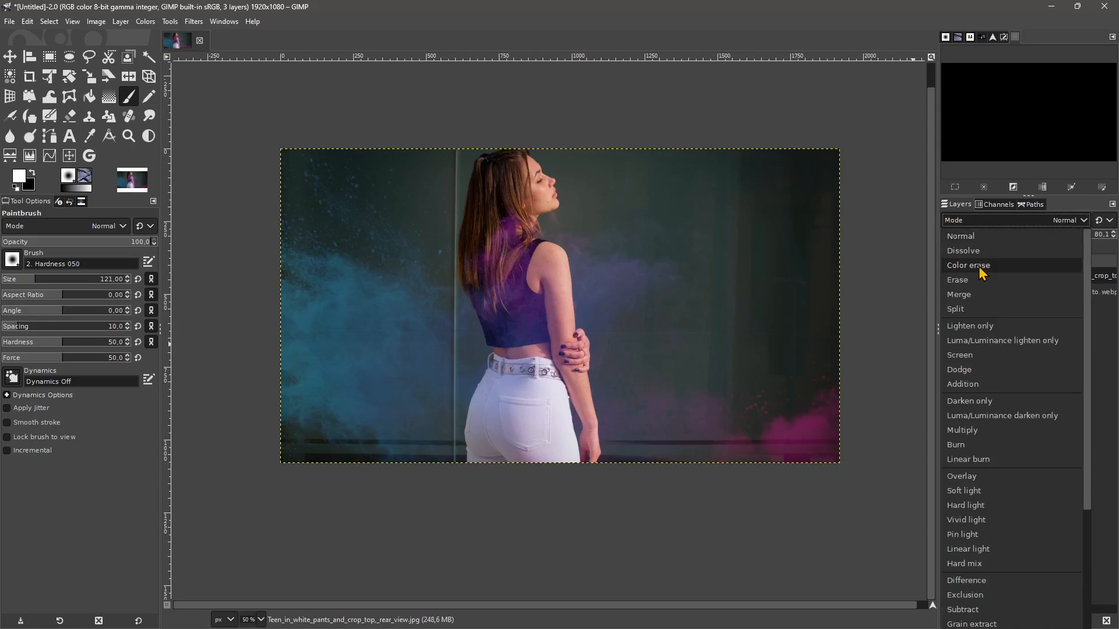
scroll(980, 266, "down", 4)
scroll(978, 517, "up", 1)
scroll(979, 513, "up", 2)
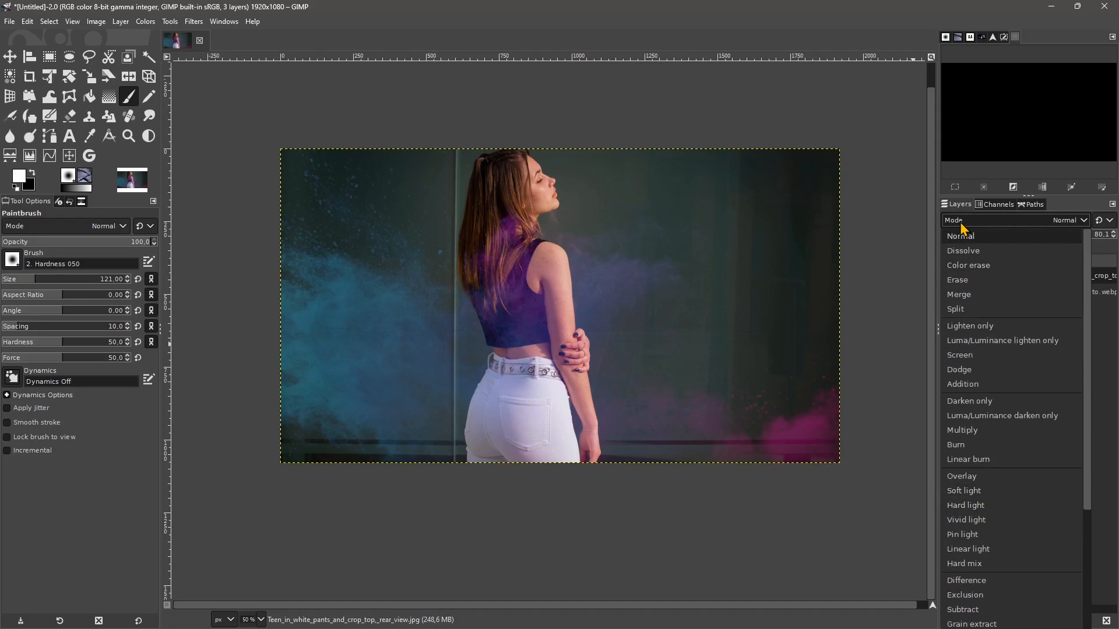
left_click(1060, 227)
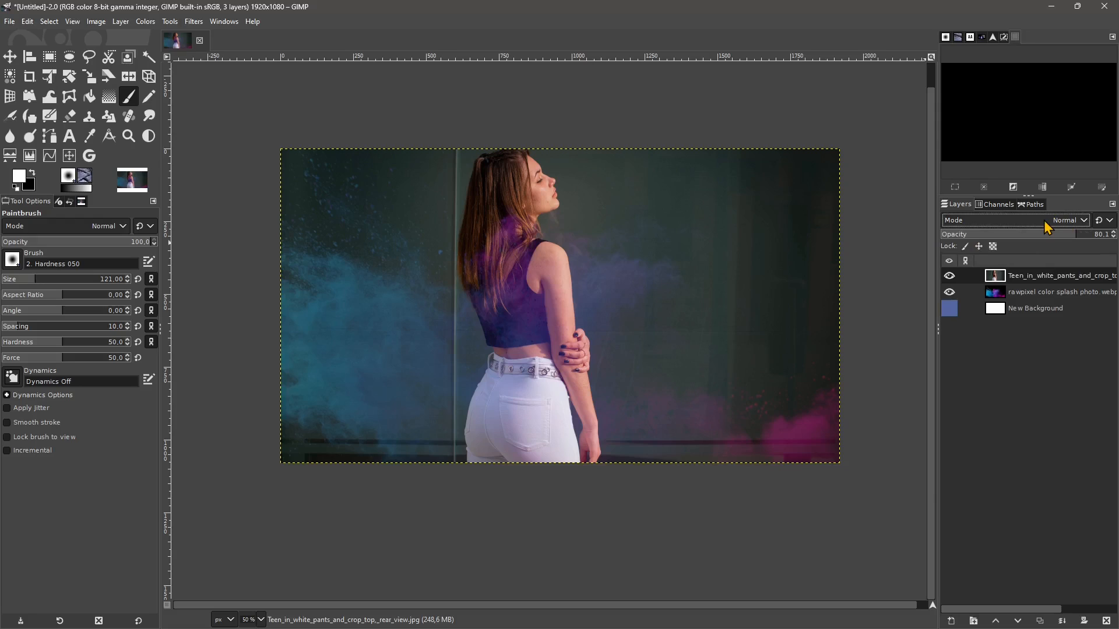
- Cycle the woman's photo layer through the blend modes from Dissolve onward and settle on LCh Lightness
left_click(1047, 227)
left_click(1048, 228)
scroll(1048, 226, "down", 1)
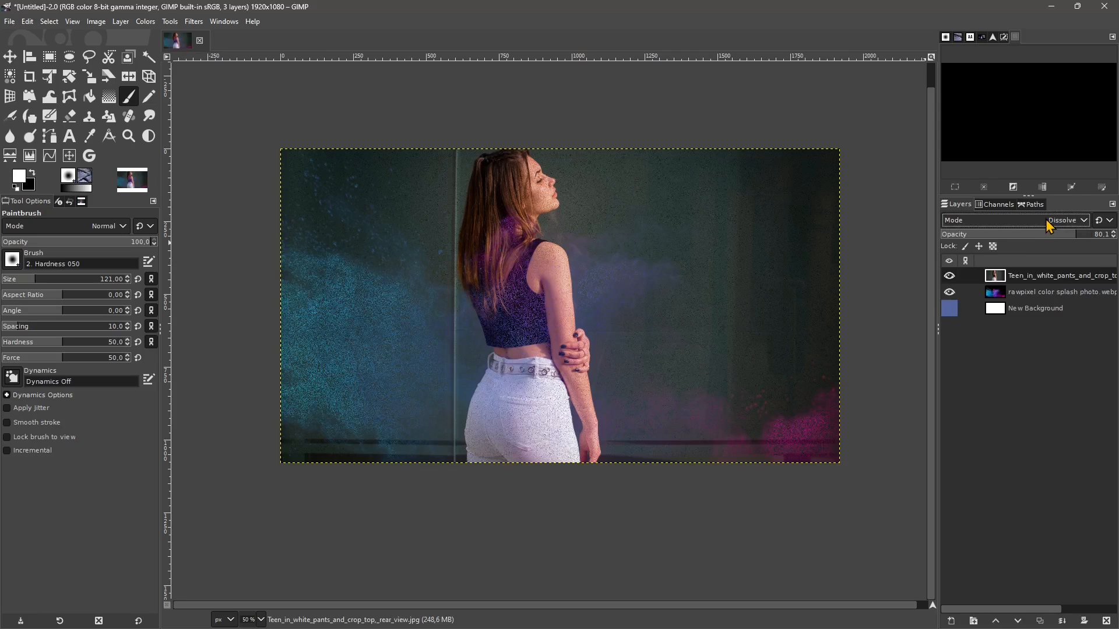
scroll(1049, 226, "down", 4)
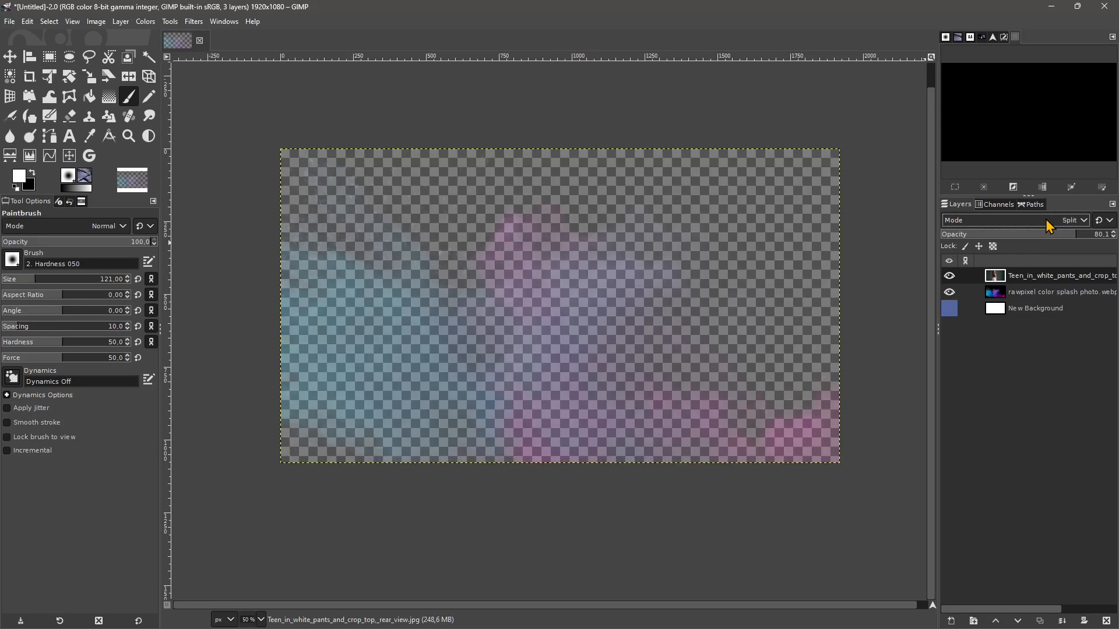
scroll(1049, 226, "down", 1)
scroll(1048, 226, "down", 3)
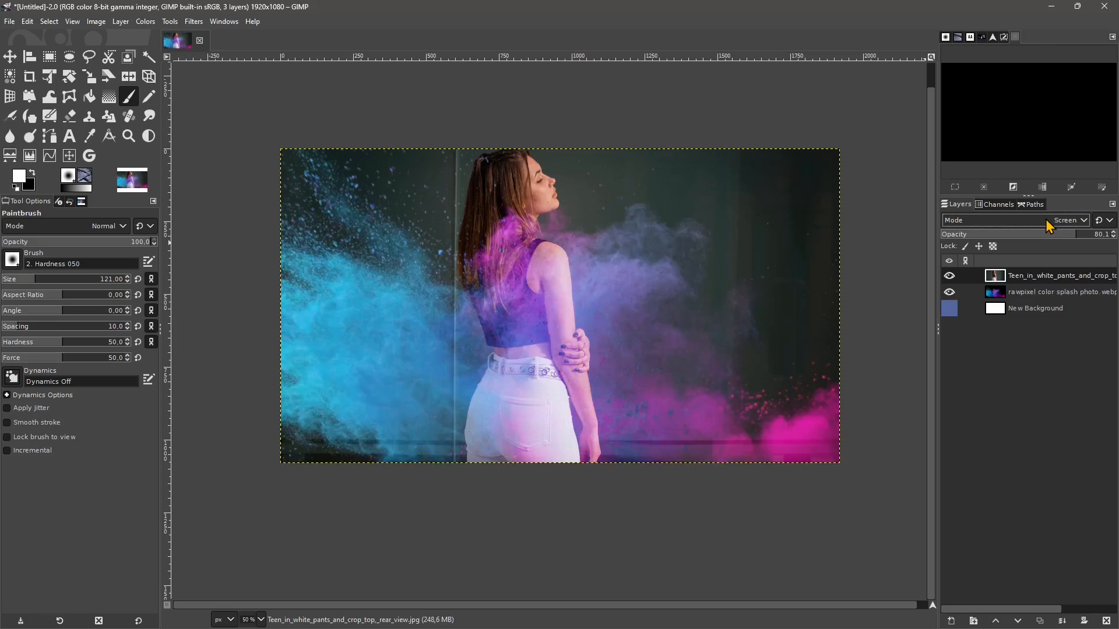
scroll(1049, 226, "down", 5)
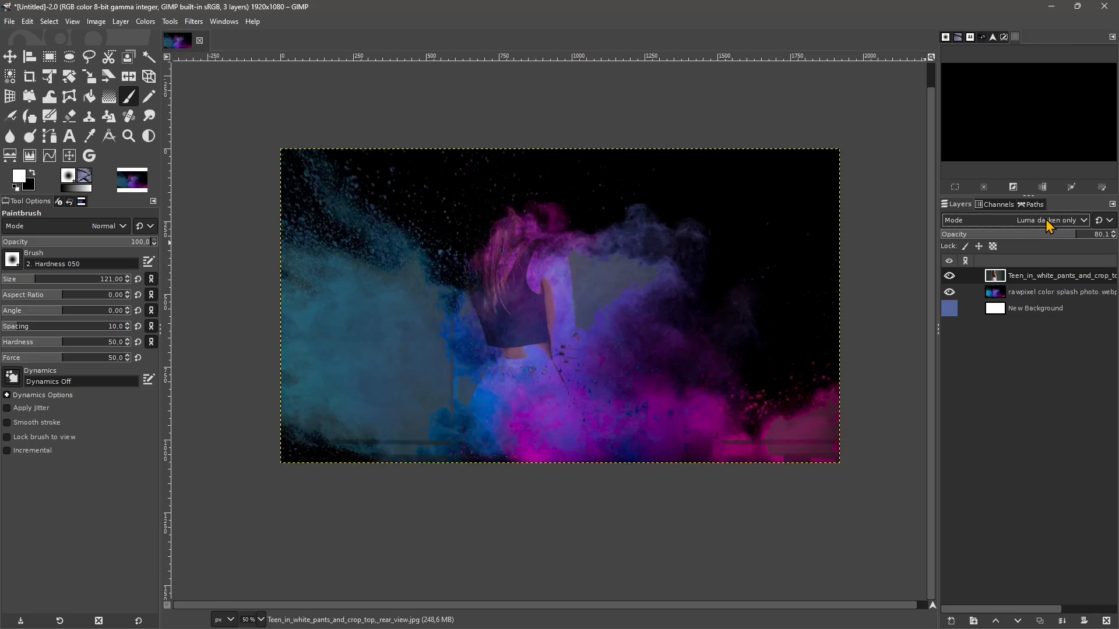
scroll(1049, 226, "down", 4)
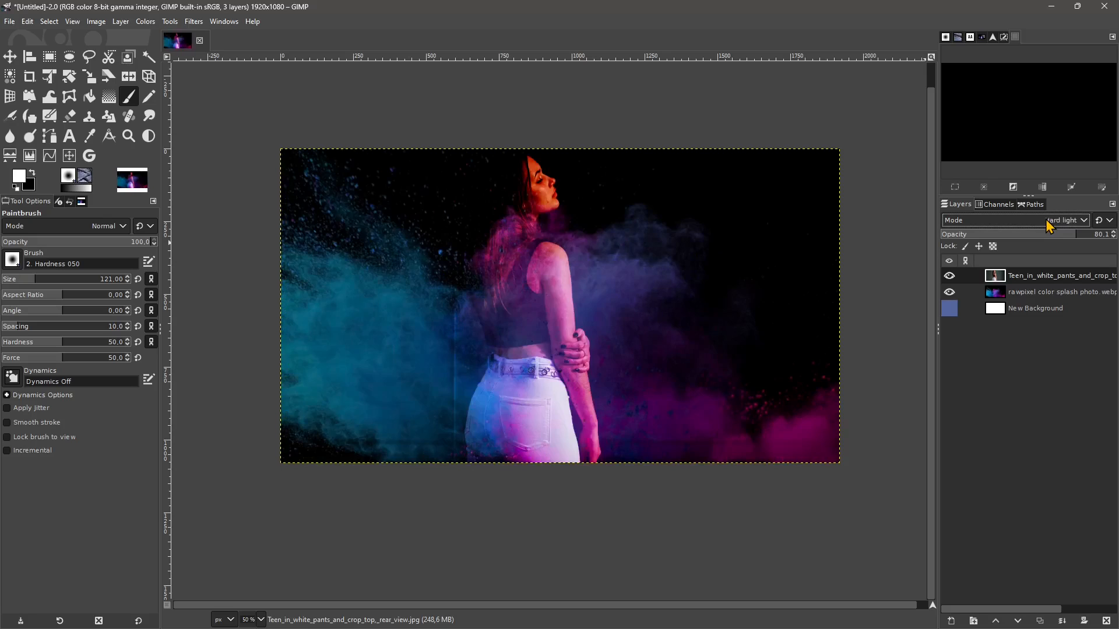
scroll(1048, 226, "down", 1)
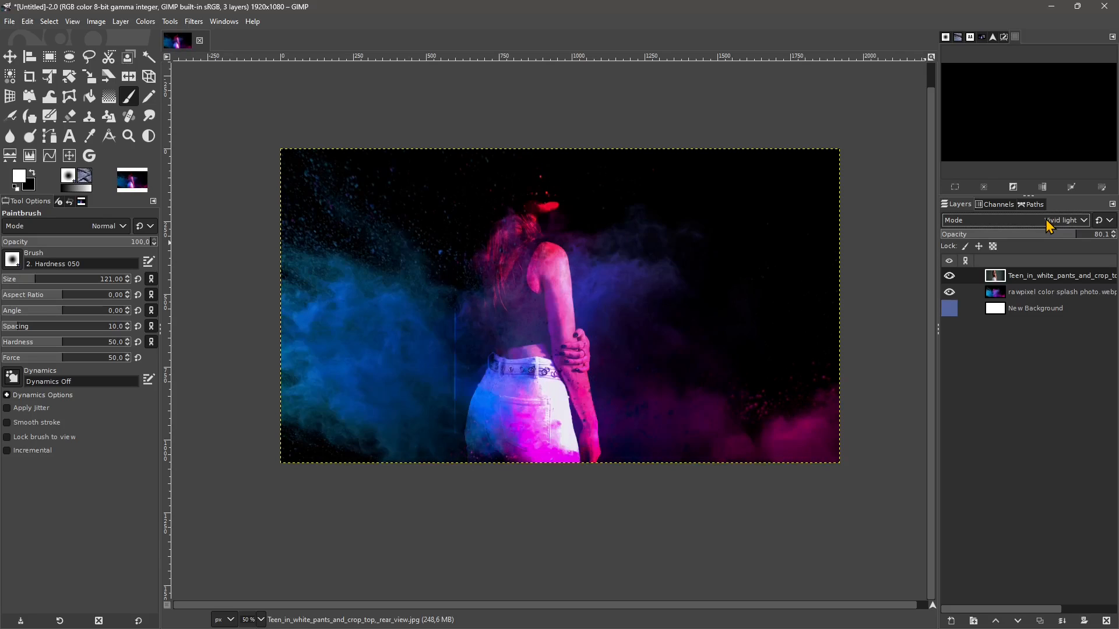
scroll(1049, 226, "down", 2)
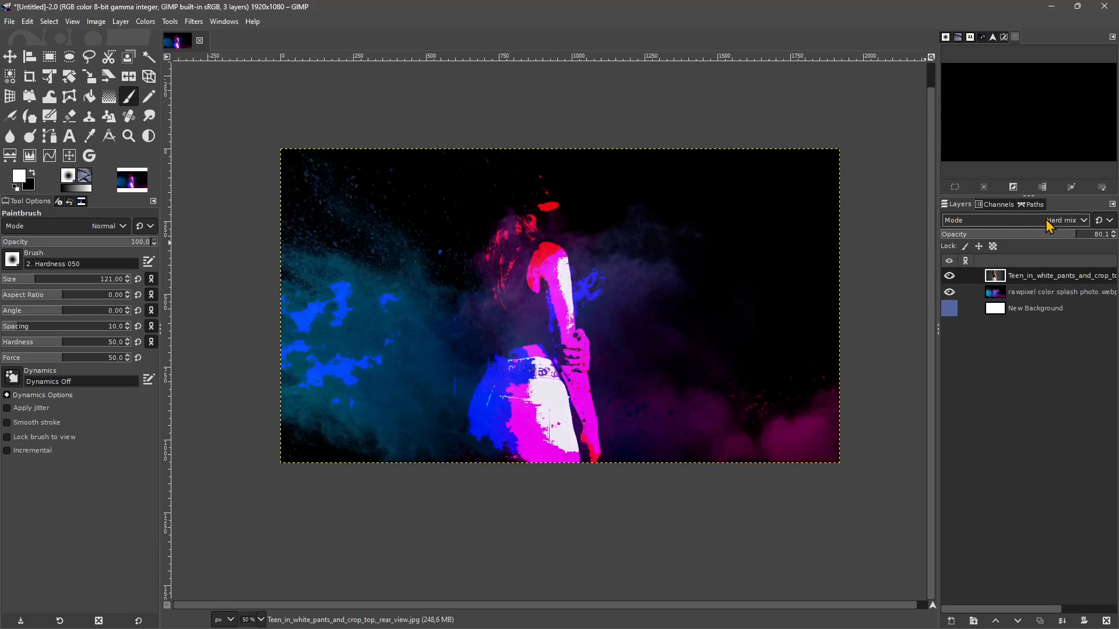
scroll(1049, 226, "down", 1)
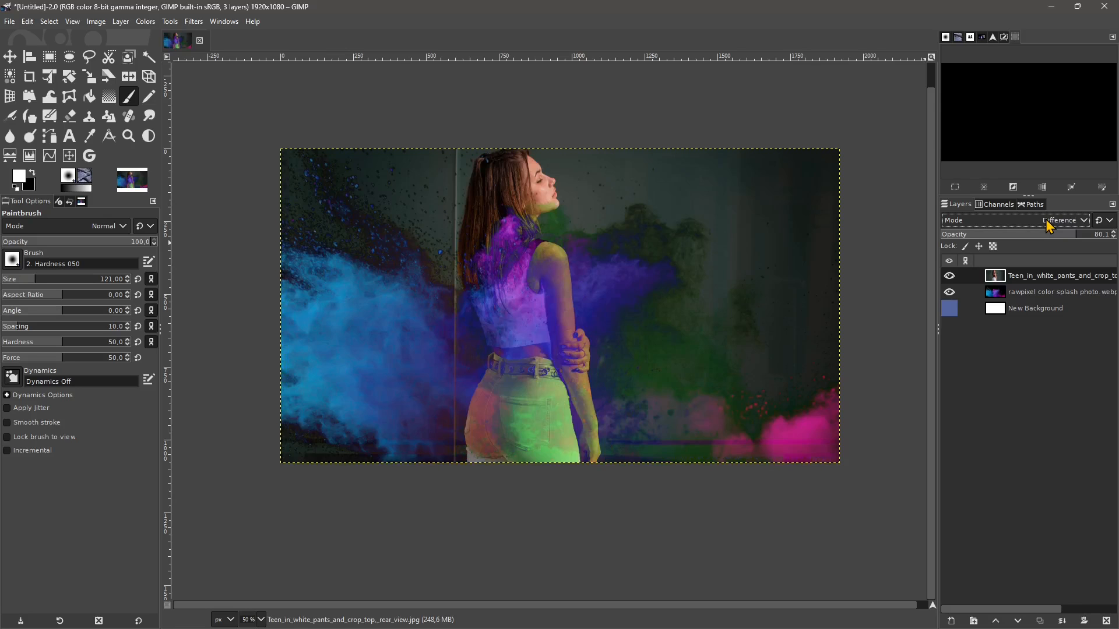
scroll(1049, 226, "down", 2)
scroll(1049, 226, "up", 2)
scroll(1049, 227, "down", 2)
scroll(1048, 226, "up", 1)
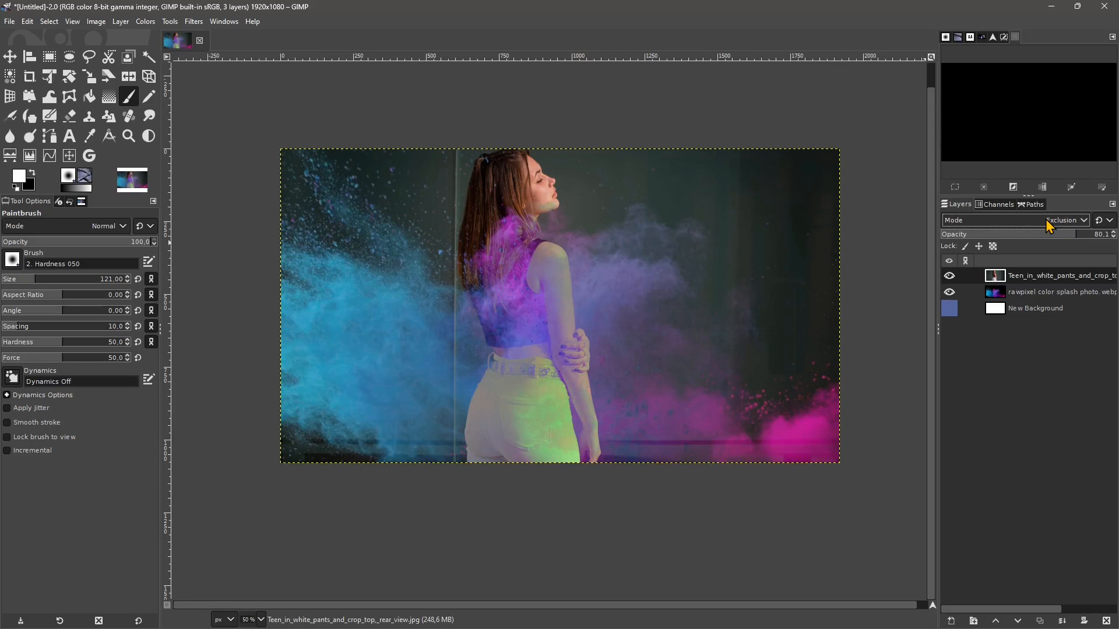
scroll(1049, 226, "down", 1)
scroll(1049, 226, "down", 1)
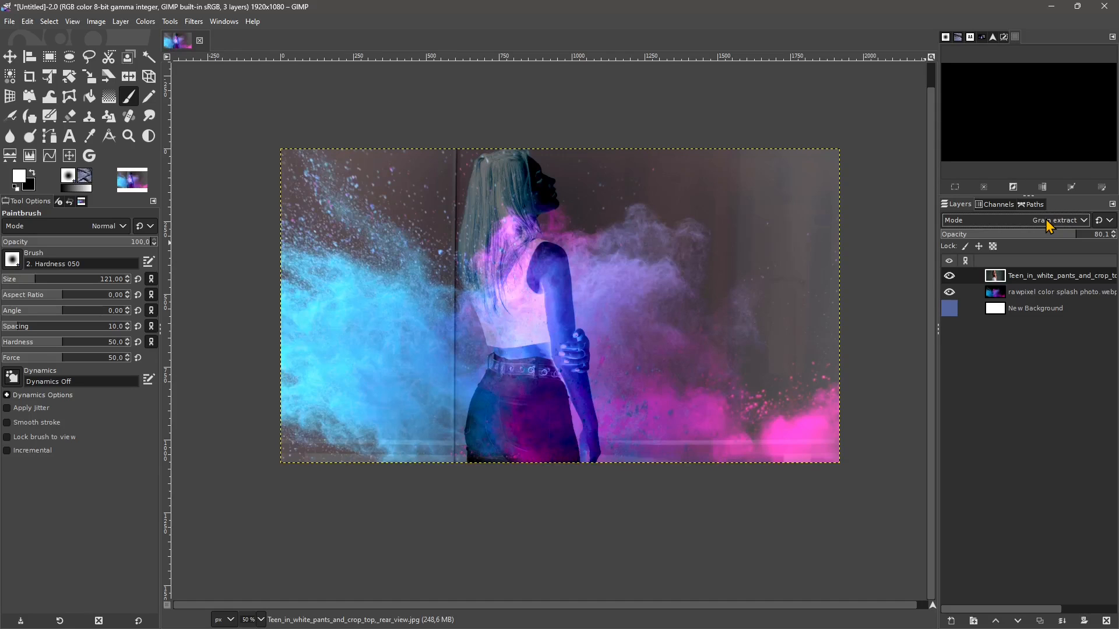
scroll(1048, 226, "down", 2)
scroll(1048, 226, "up", 1)
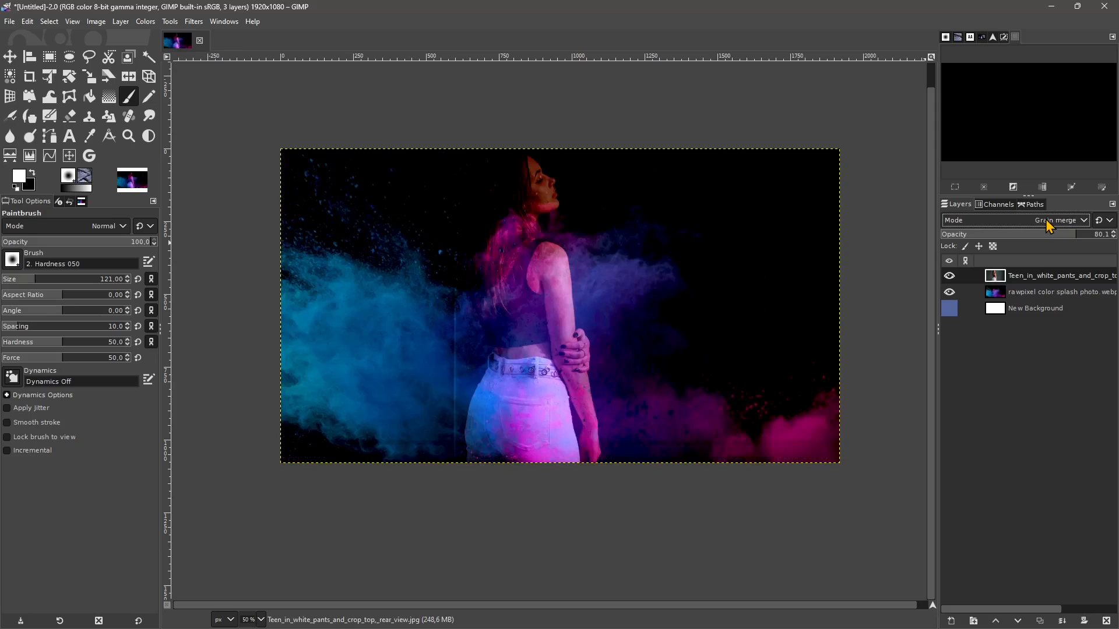
scroll(1048, 226, "down", 8)
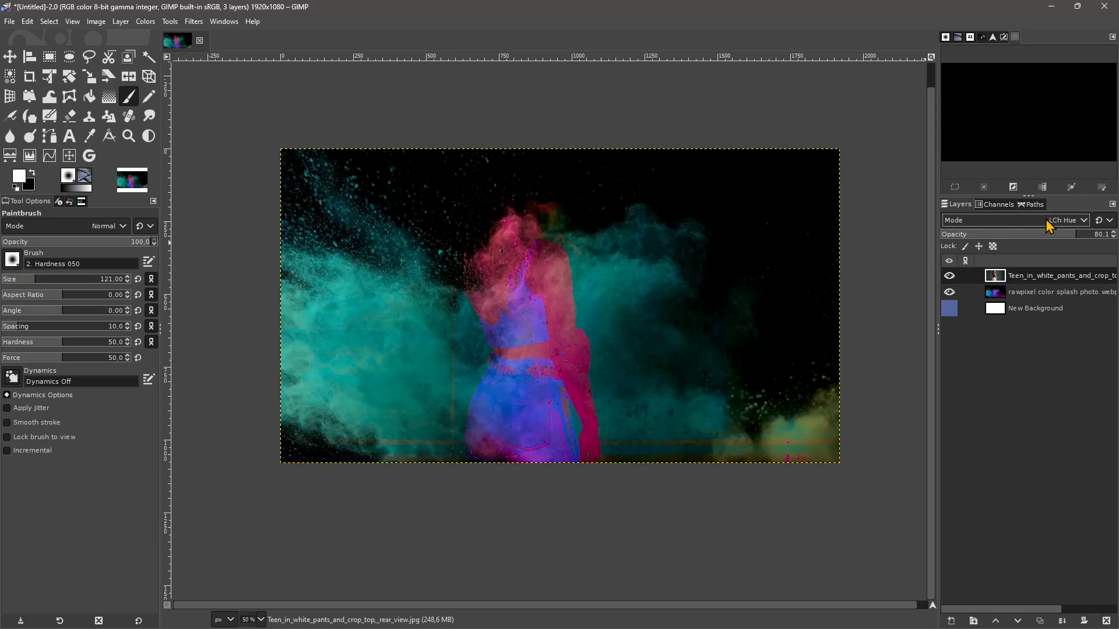
scroll(1048, 226, "down", 2)
scroll(1049, 227, "up", 1)
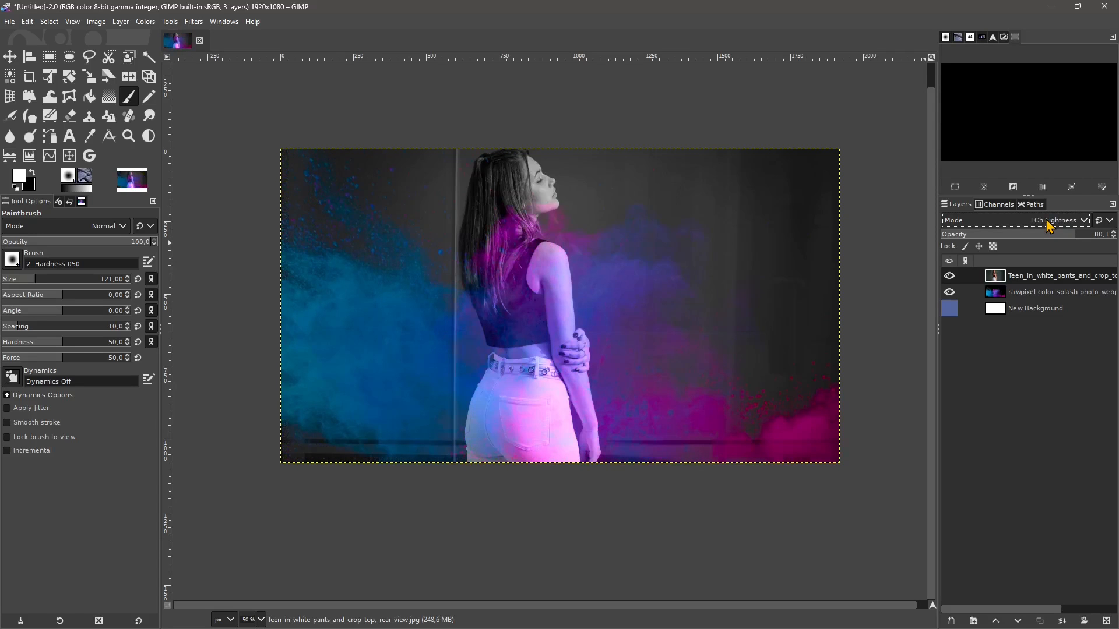
scroll(1049, 226, "down", 1)
scroll(1048, 226, "up", 1)
- Duplicate the colour splash photo layer and undo the duplication
left_click(1015, 296)
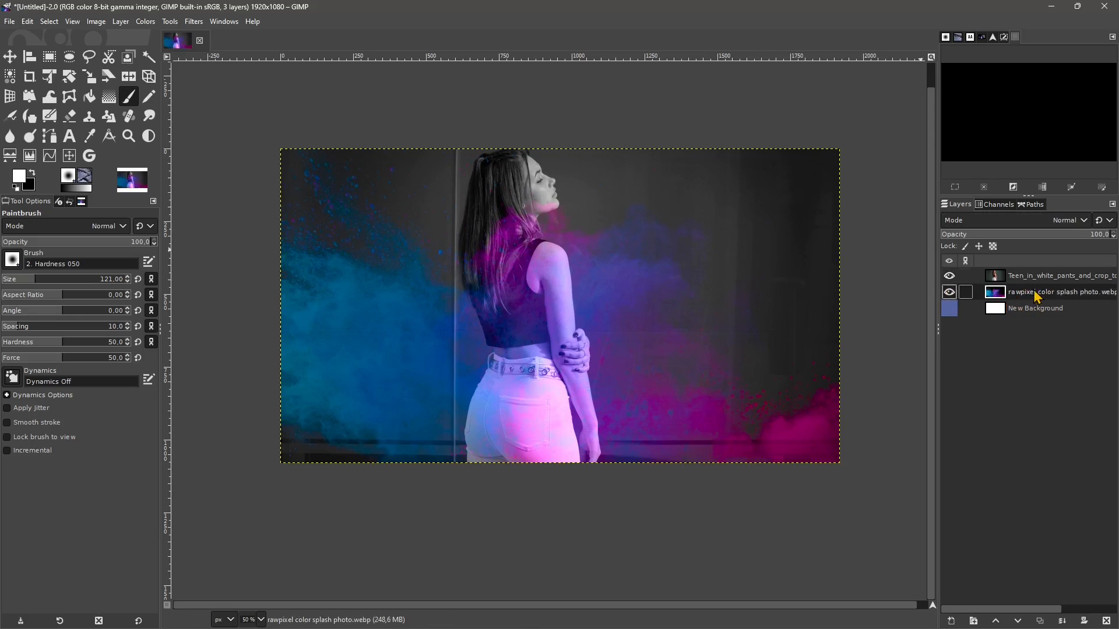
right_click(1014, 297)
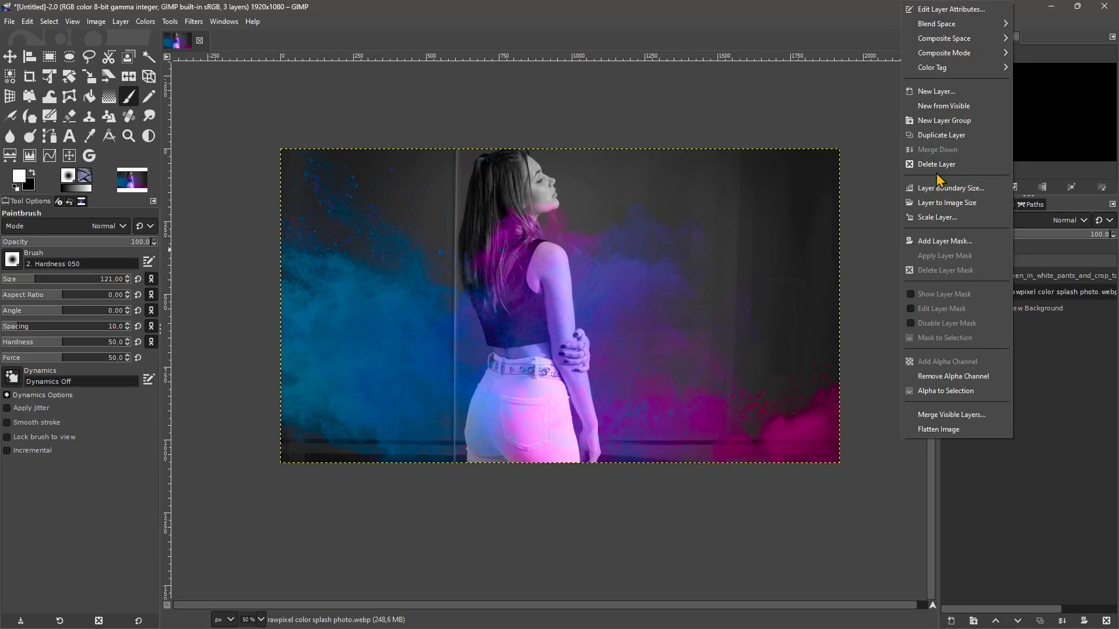
left_click(941, 138)
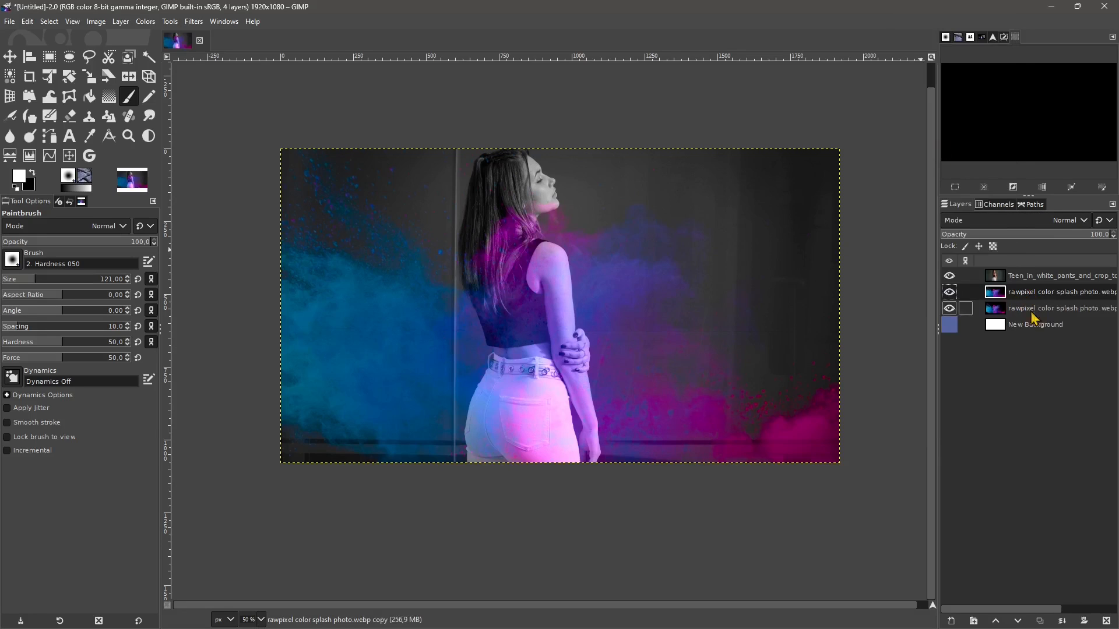
left_click(1006, 293)
key("ctrl+z")
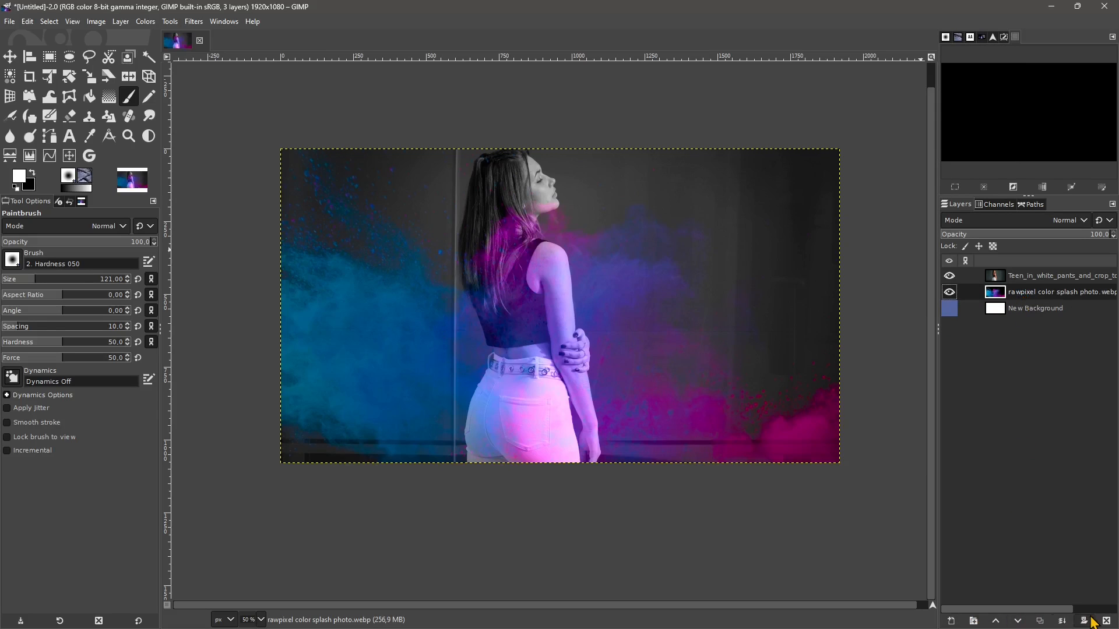
- Create a layer group and place it directly below the colour splash photo layer
left_click(952, 621)
left_click(1104, 327)
left_click(973, 621)
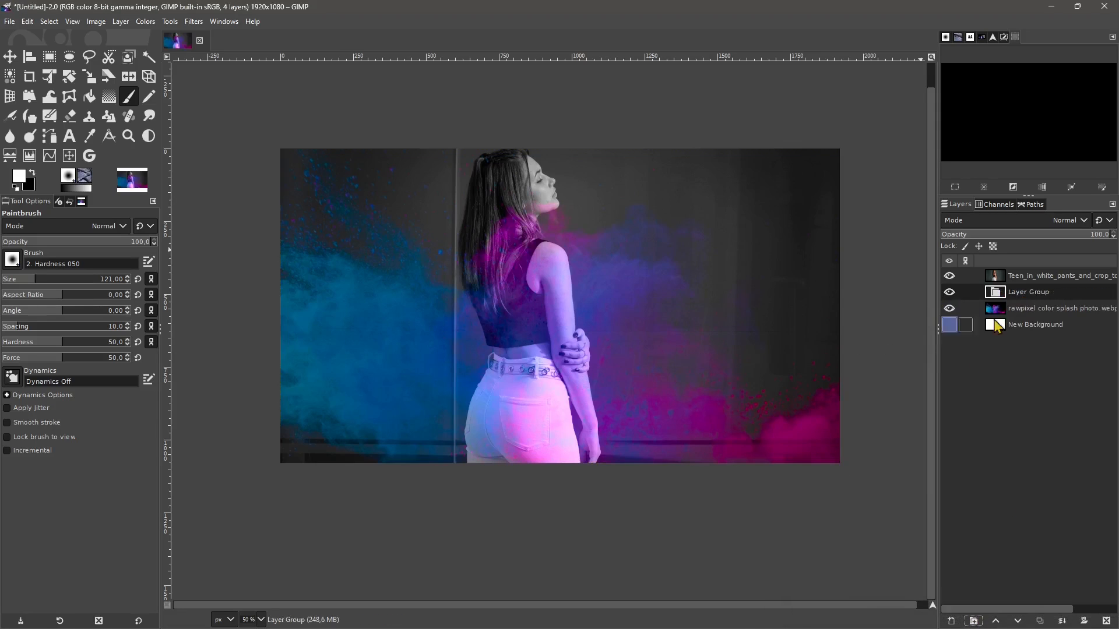
left_click(996, 622)
left_click(1018, 622)
left_click(1018, 622)
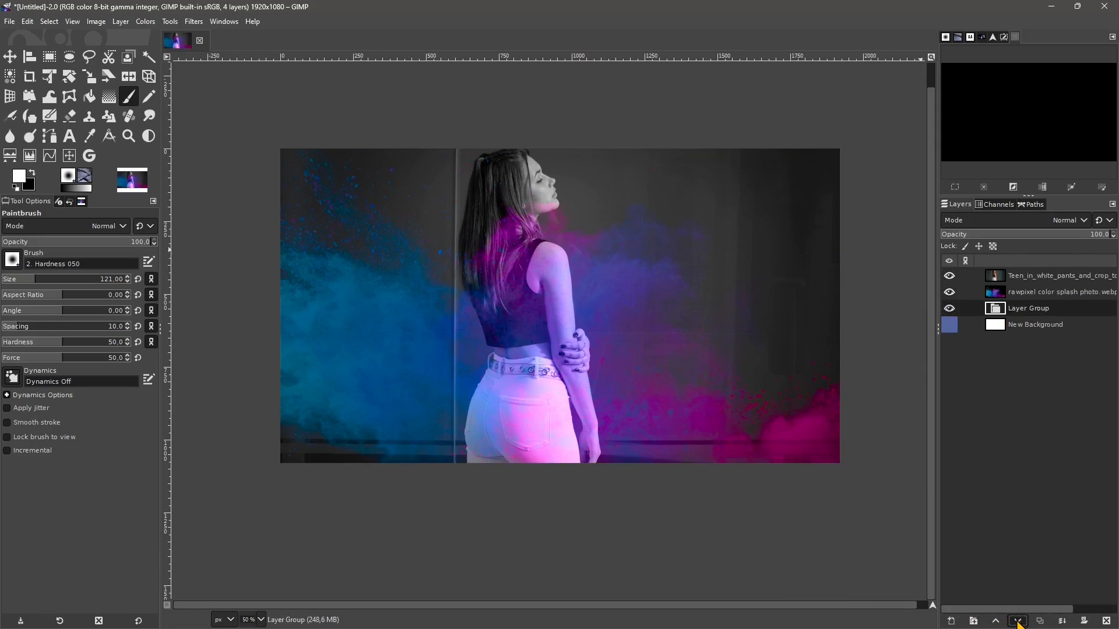
left_click(1018, 622)
left_click(996, 622)
- Duplicate the colour splash photo layer and move the copy above the woman's photo layer
left_click(1040, 623)
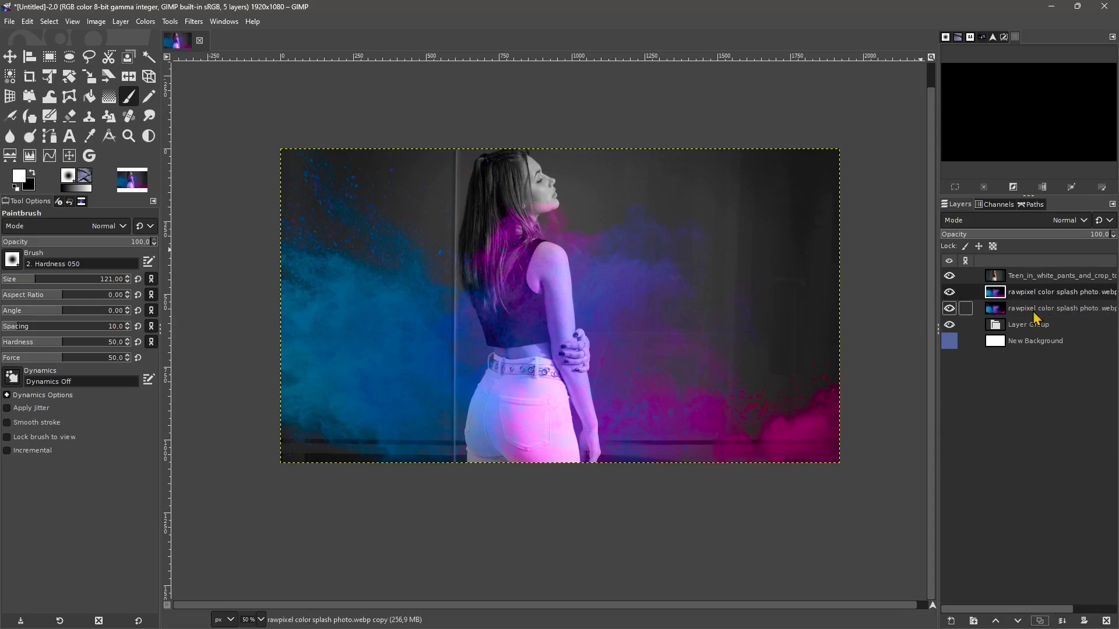
left_click_drag(1030, 298, 1025, 274)
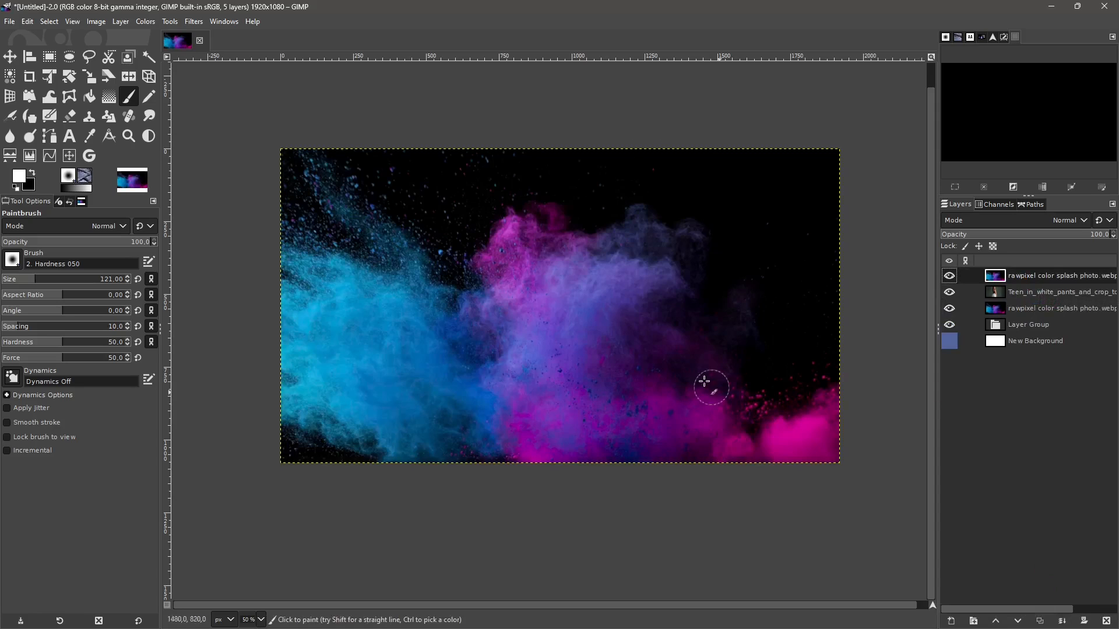
left_click(1085, 626)
left_click(1106, 427)
- Switch the top colour splash copy between the default and legacy blend mode groups, ending on the legacy group
left_click(1104, 221)
left_click(1098, 252)
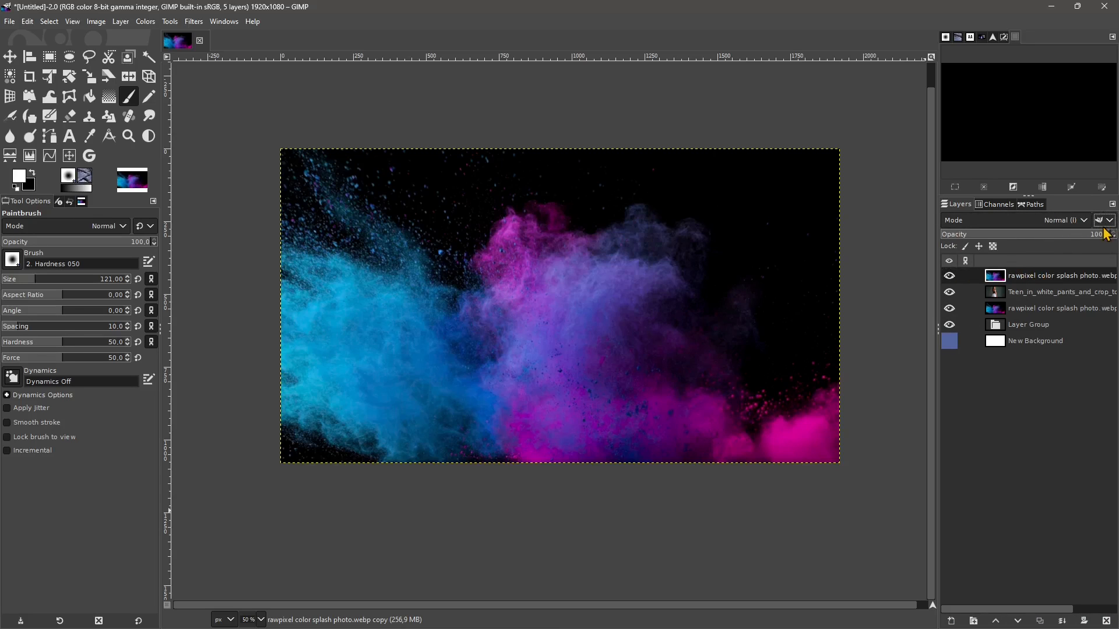
left_click(1104, 223)
left_click(1101, 237)
left_click(1104, 221)
left_click(1098, 253)
- Set the top colour splash copy's blend mode to Lighten only (legacy) and change it to Dodge (legacy)
left_click(1050, 222)
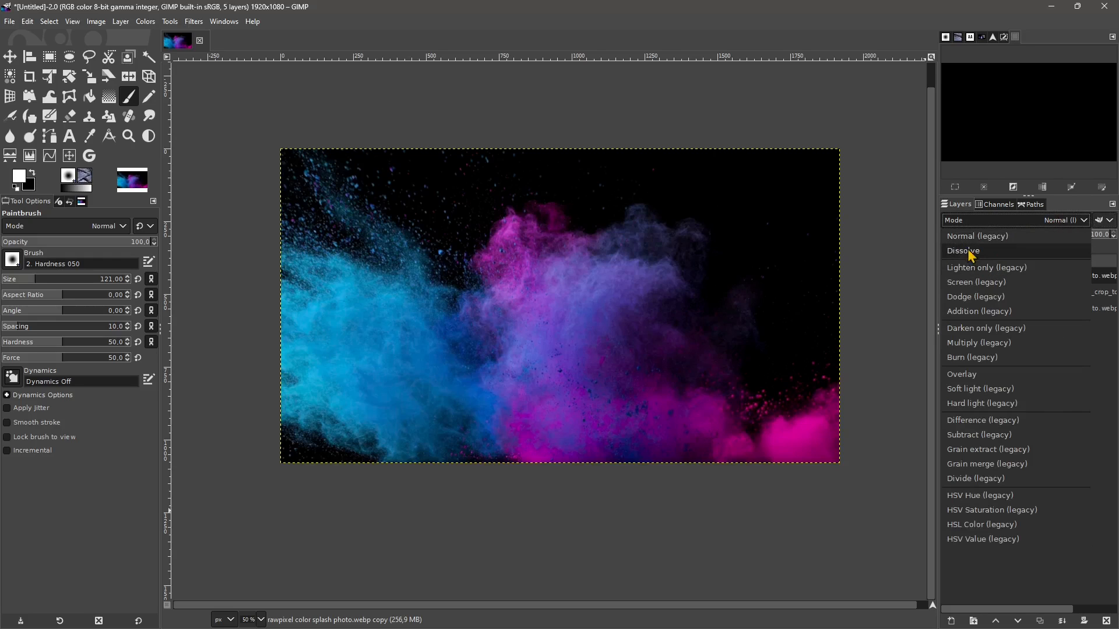
left_click(980, 268)
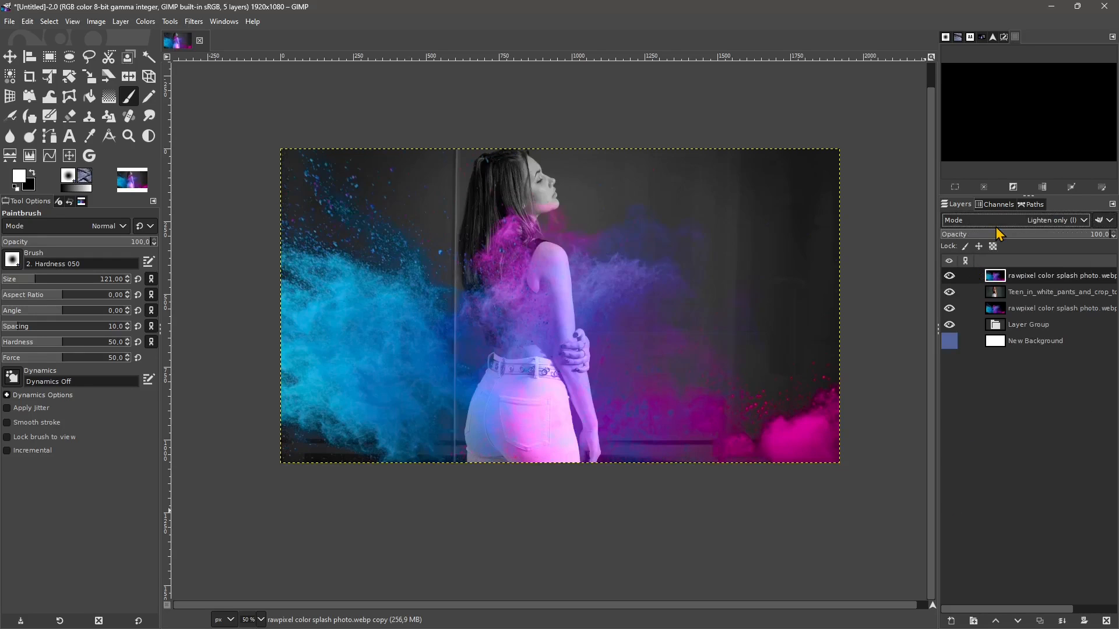
scroll(997, 227, "down", 2)
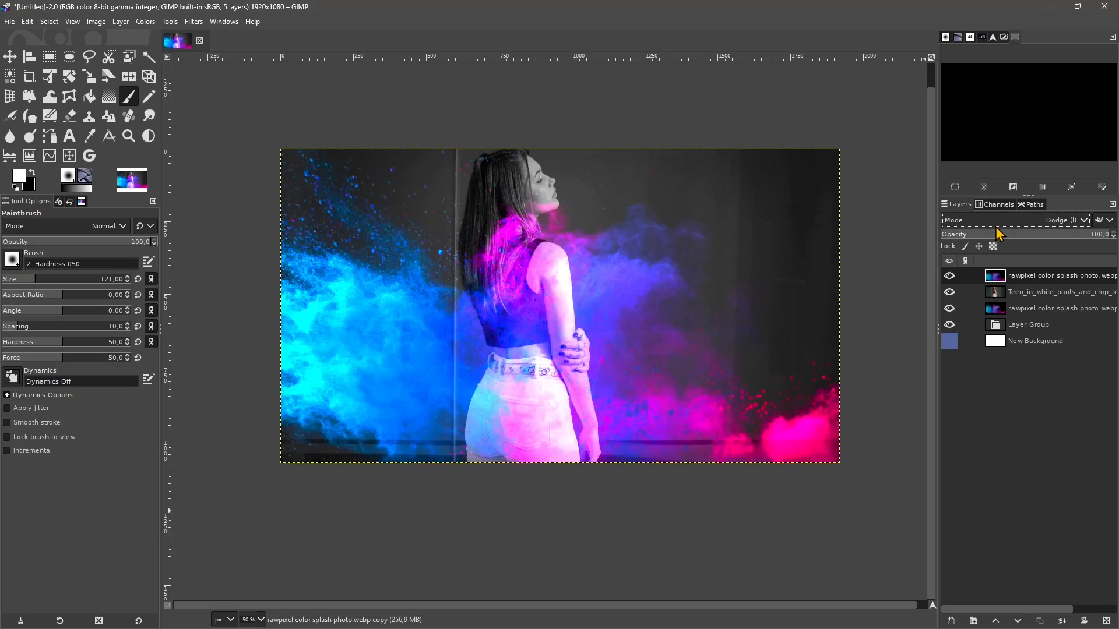
- Cycle the top colour splash copy through the legacy blend modes, ending on Grain merge (legacy), and set its opacity to 68
scroll(996, 227, "up", 1)
scroll(996, 227, "down", 2)
scroll(997, 233, "down", 7)
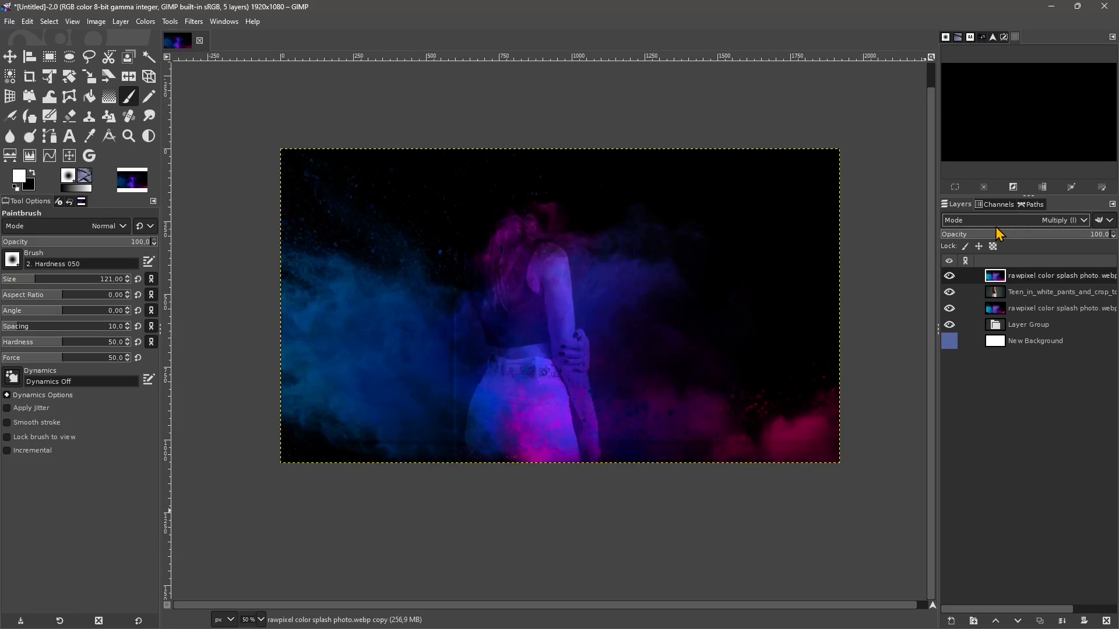
scroll(998, 233, "down", 8)
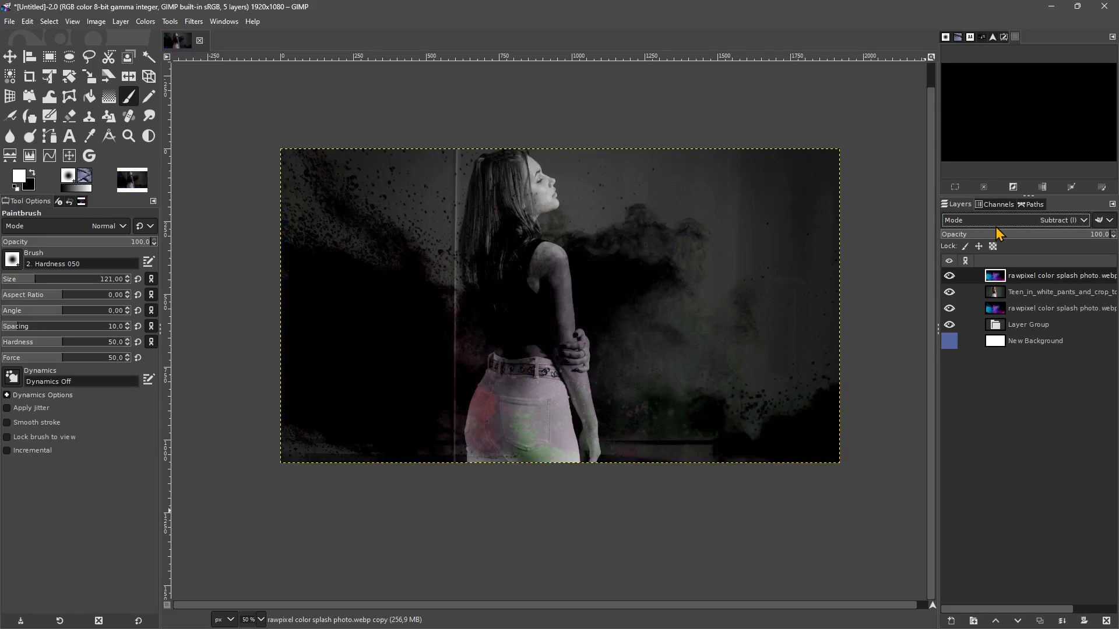
scroll(997, 233, "down", 3)
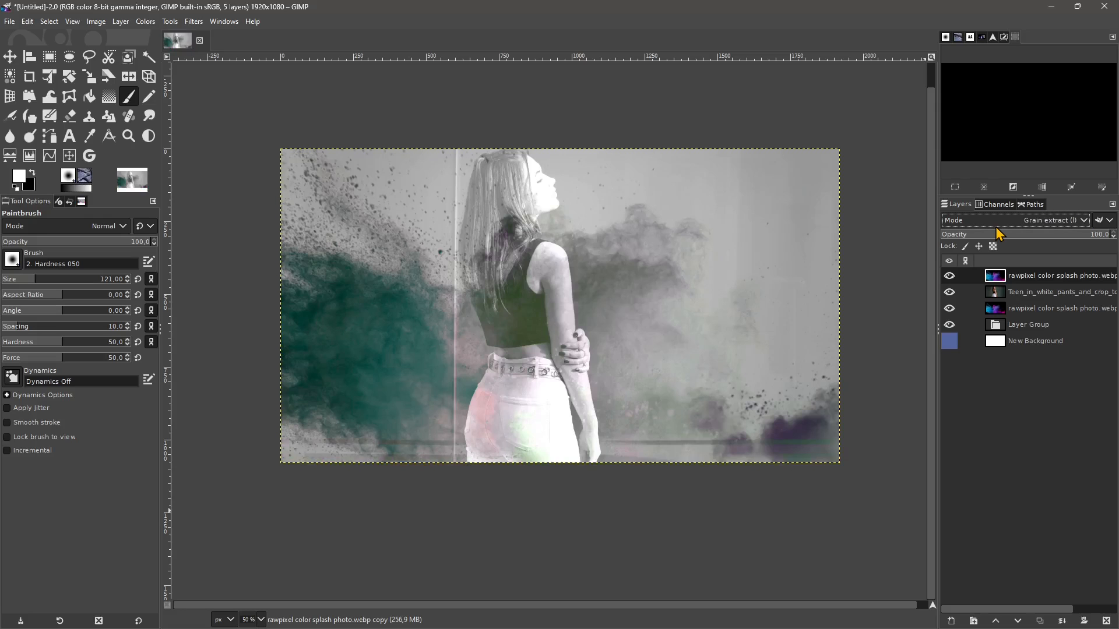
scroll(997, 233, "down", 5)
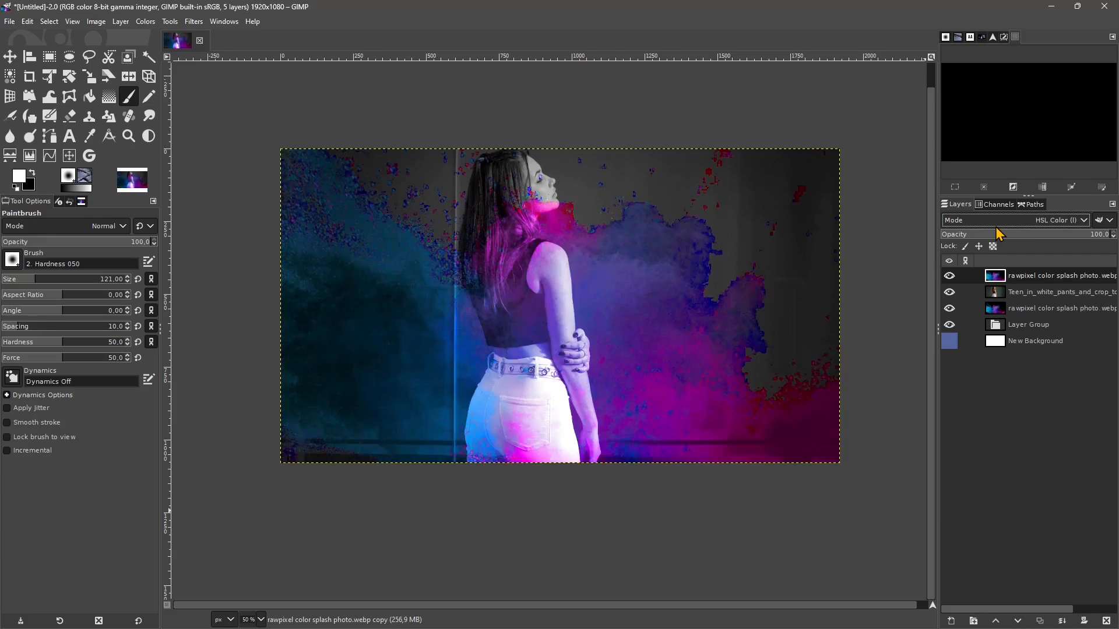
scroll(997, 233, "up", 5)
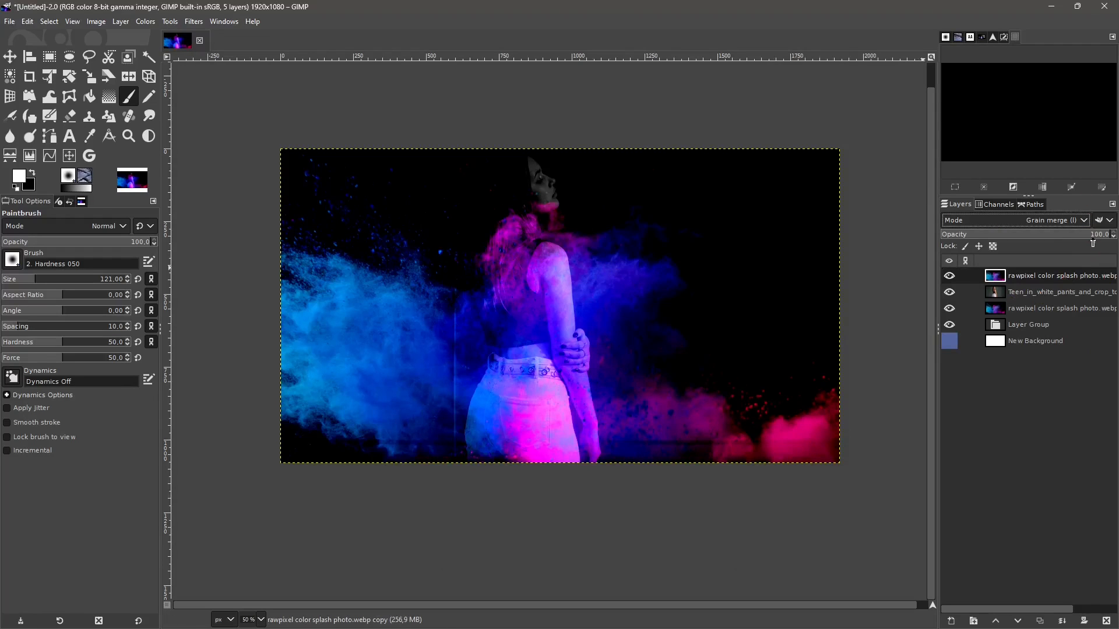
left_click_drag(1093, 239, 1052, 248)
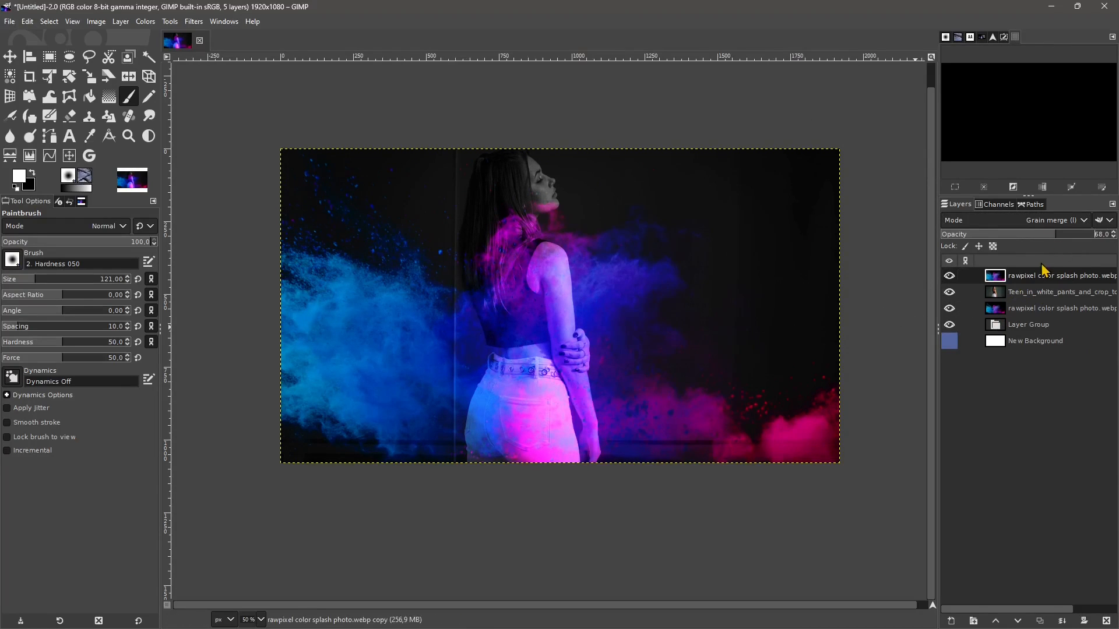
- Show the white New Background layer, move it to the top of the layer stack and use the default blend mode group
left_click(1024, 343)
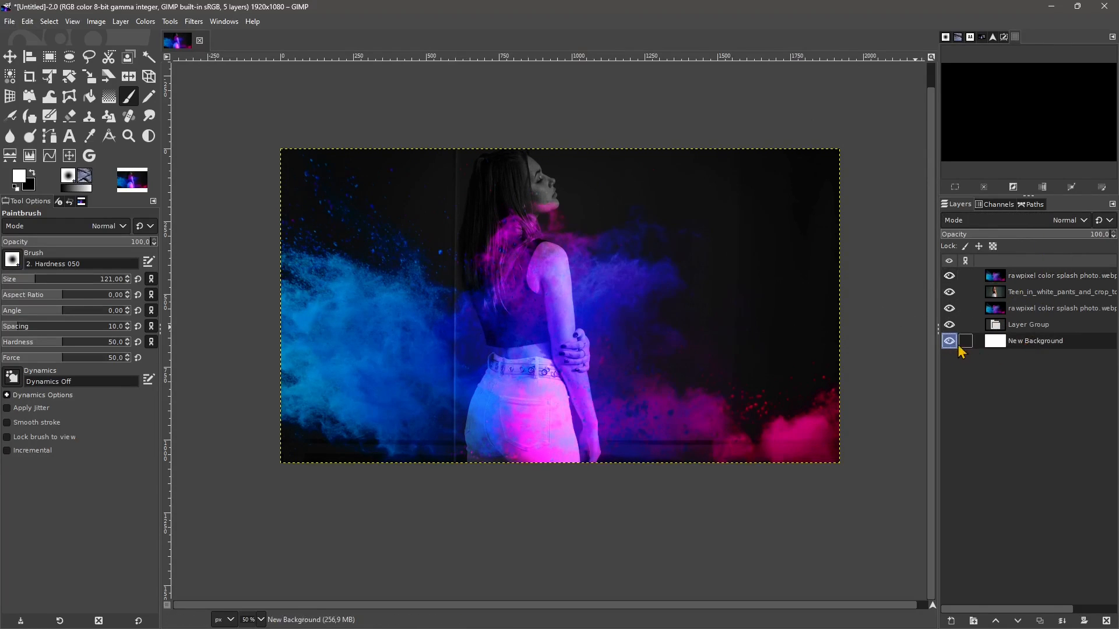
left_click_drag(1019, 348, 1019, 279)
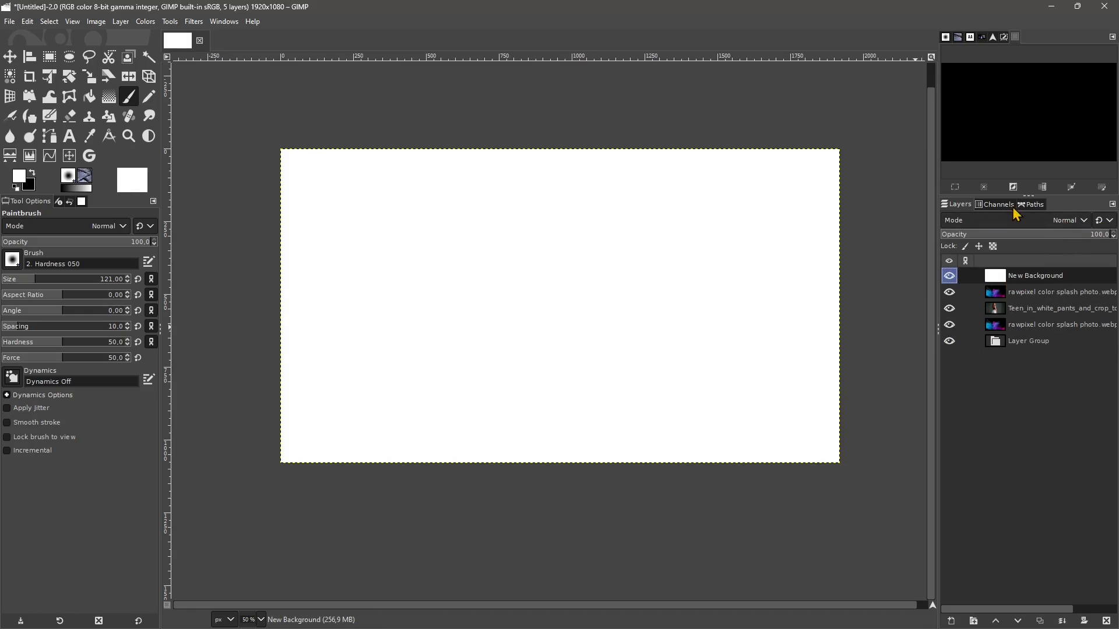
left_click(1099, 222)
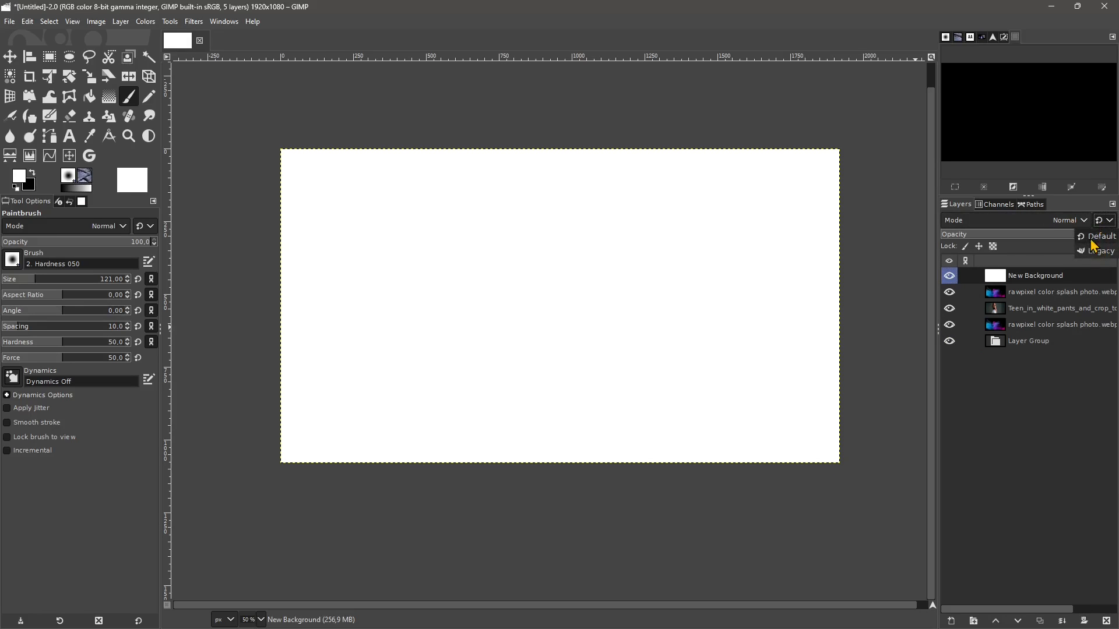
left_click(1090, 238)
- Step the New Background layer through the default blend modes from Normal down to Luminance
left_click(1064, 225)
left_click(960, 236)
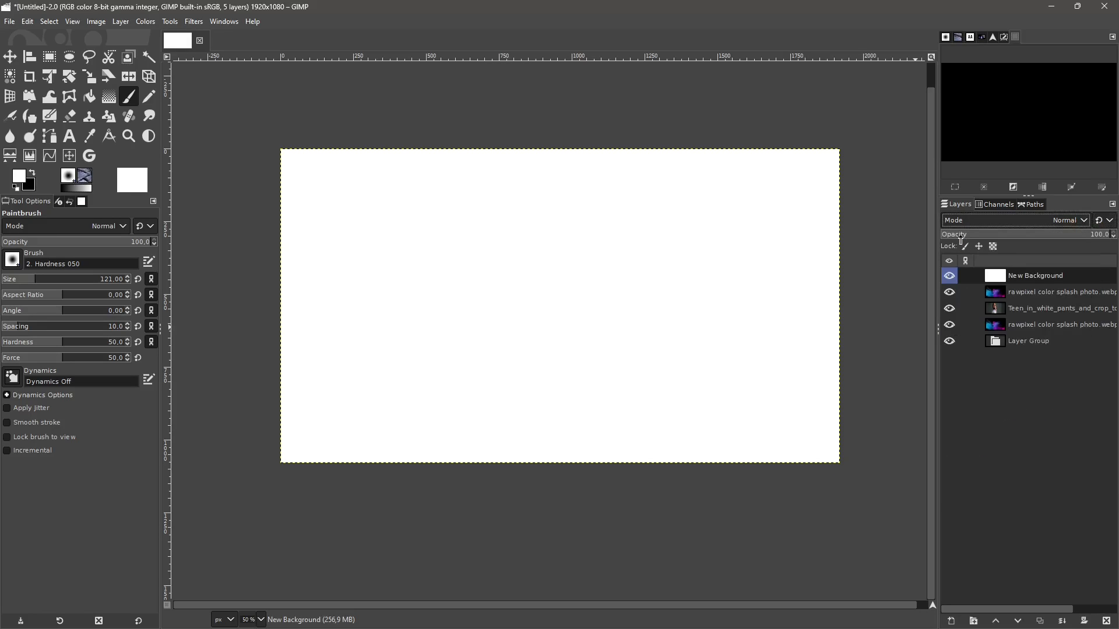
key("Down")
key("Down")
key("Down")
key("Down")
key("Down")
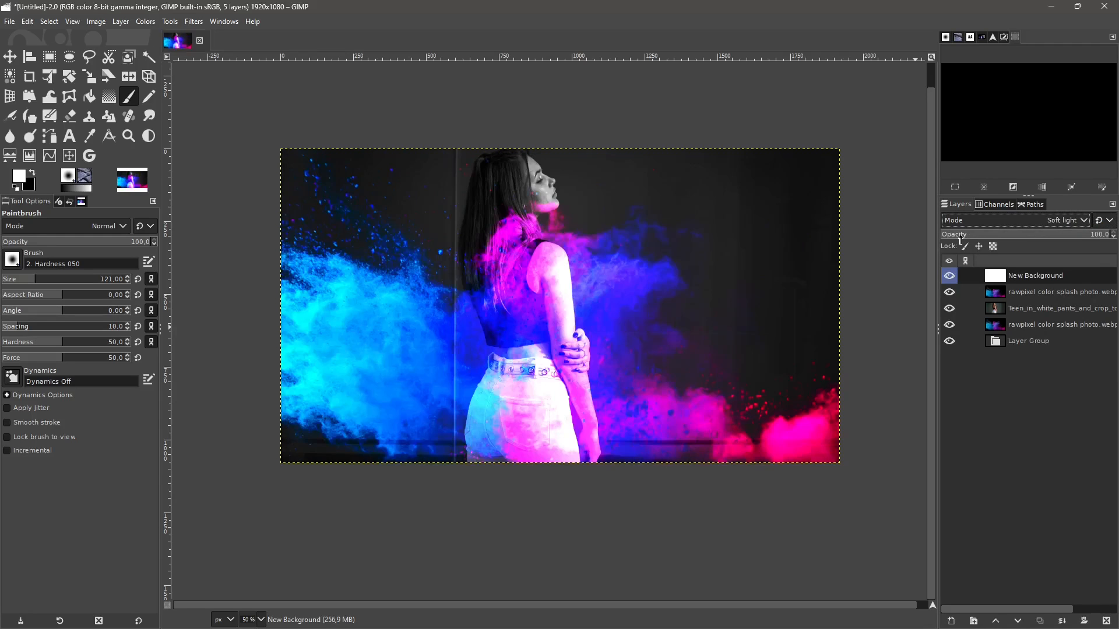
key("Down")
key("Down")
key("Down")
key("Down")
key("Down")
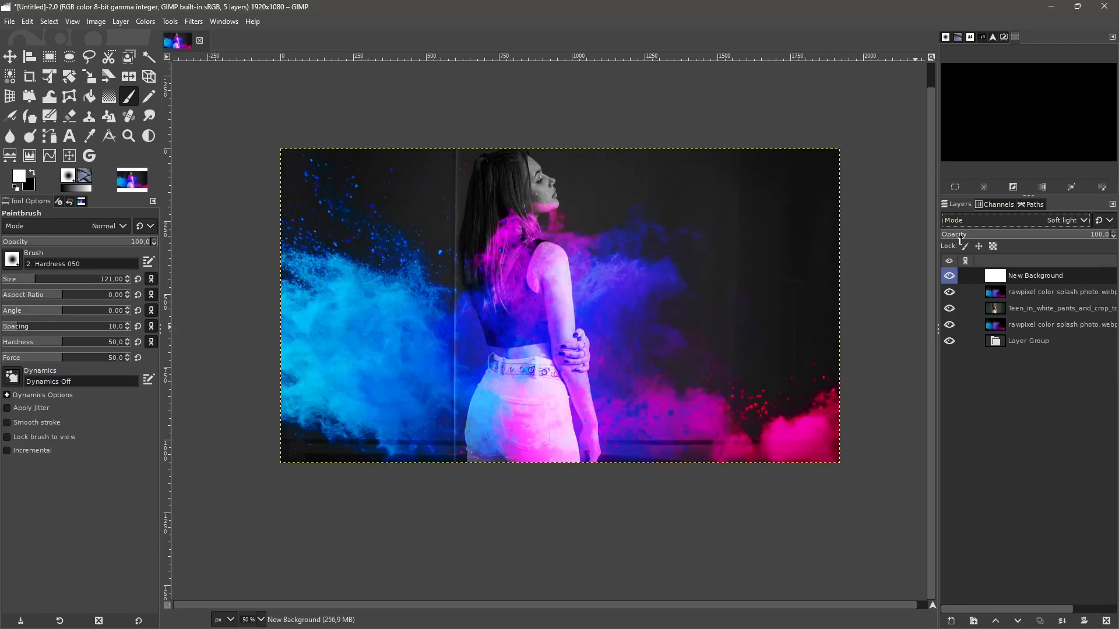
key("Down")
key("Down")
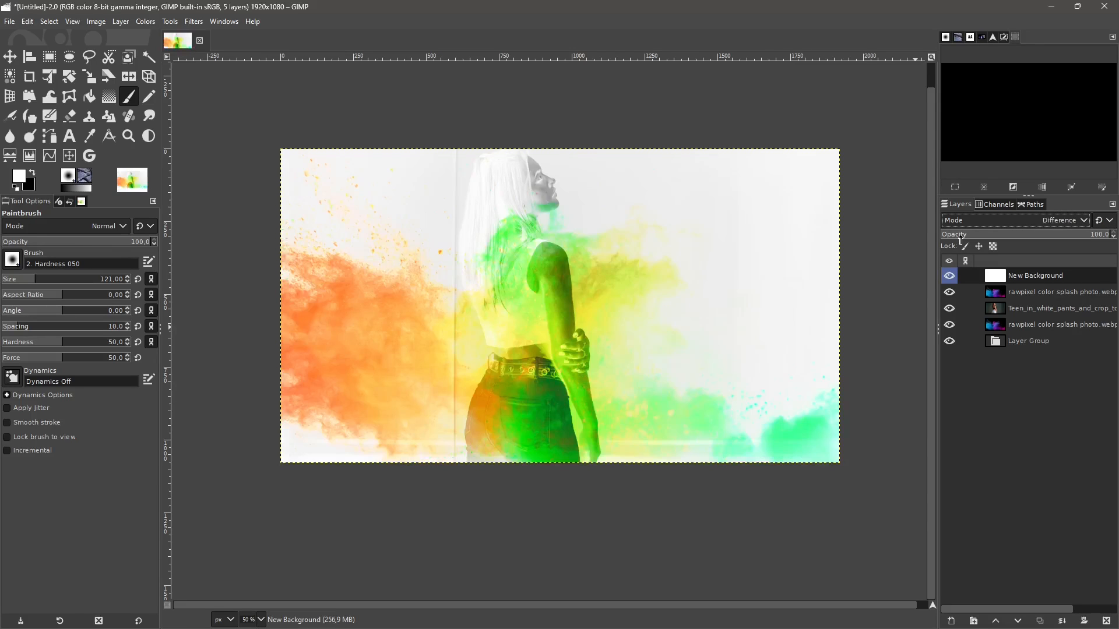
key("Down")
key("Down")
key("Down")
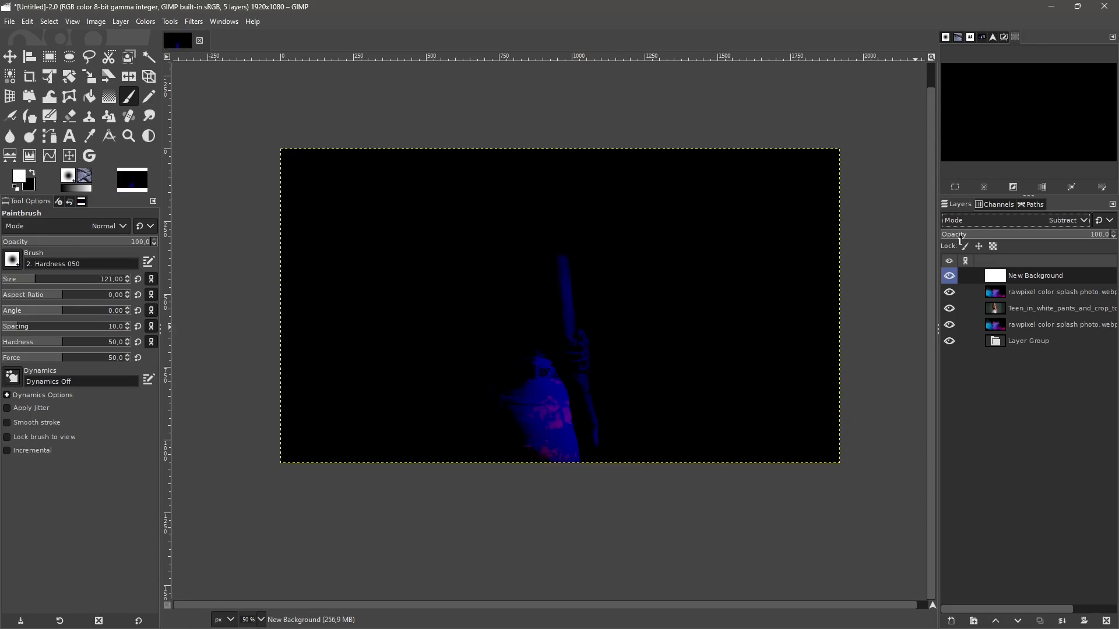
key("Down")
key("Down")
key("Down")
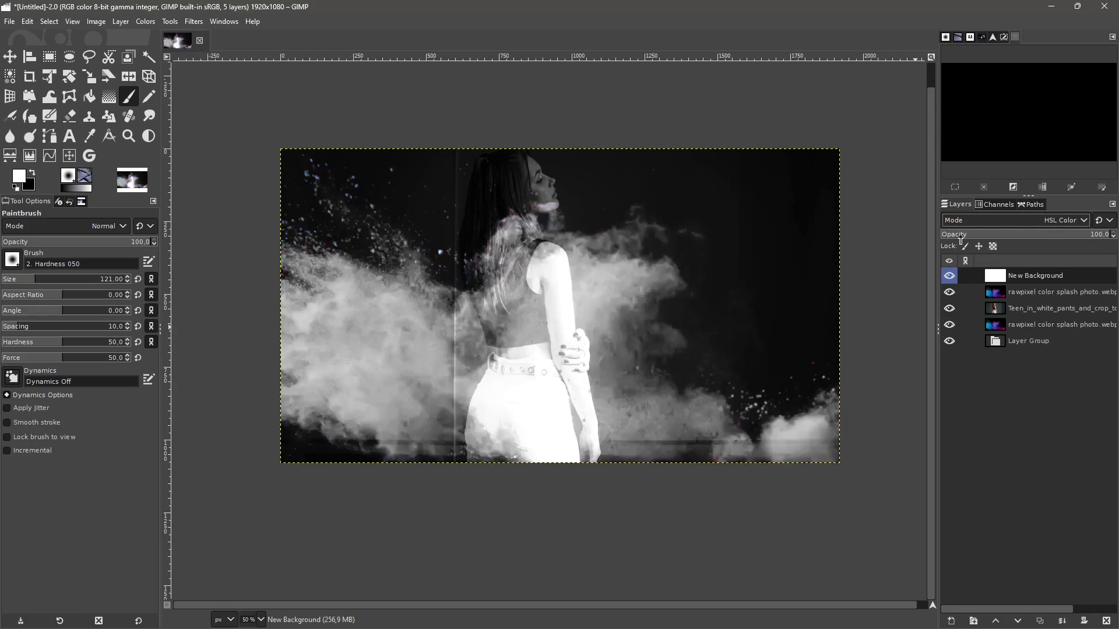
key("Down")
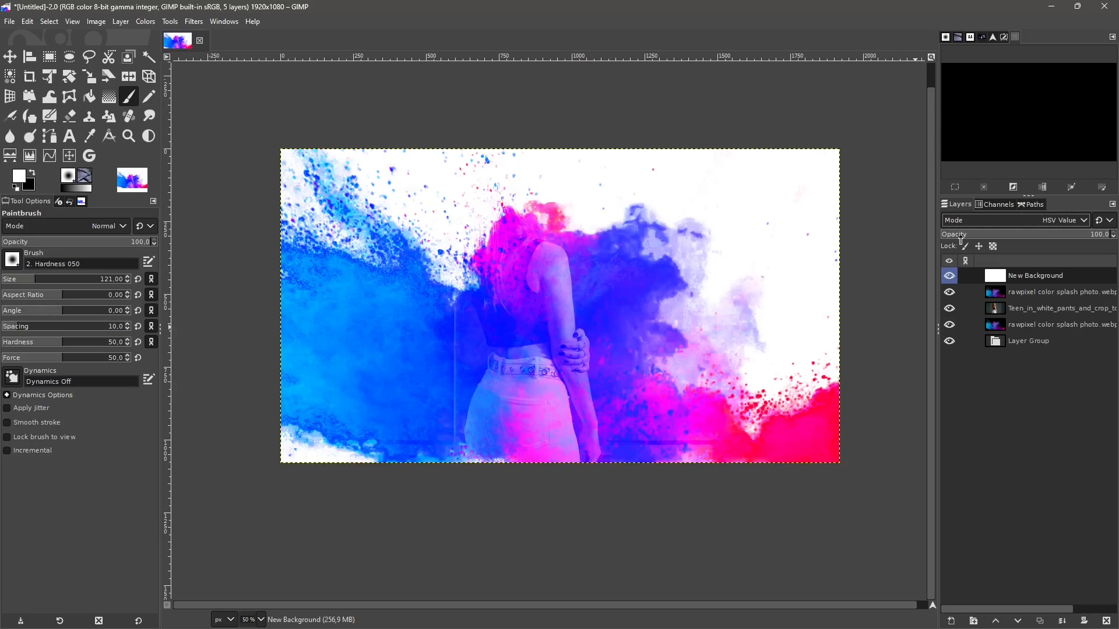
key("Down")
key("Down")
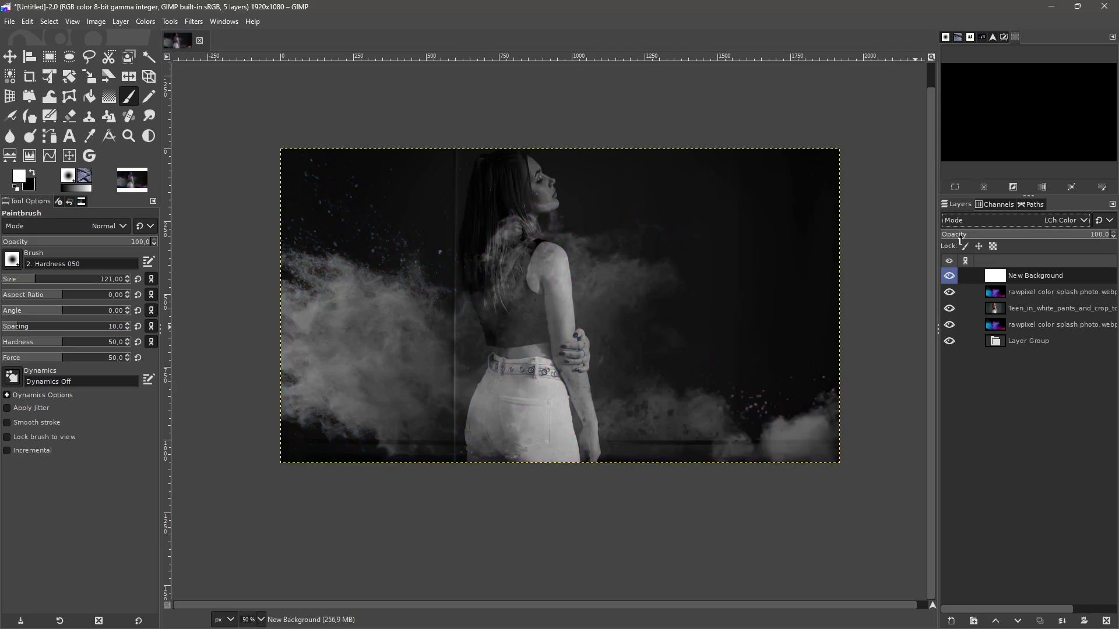
key("Down")
key("Down")
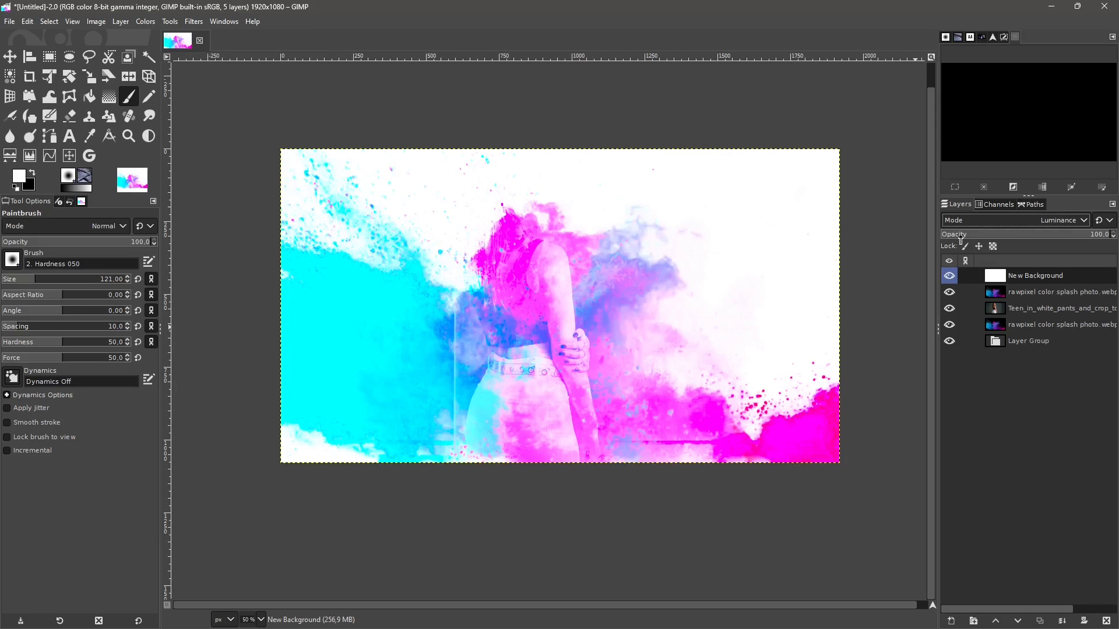
- Set the New Background layer's blend mode to LCh Hue
left_click(1026, 220)
scroll(979, 263, "up", 3)
key("Escape")
key("Up")
key("Up")
key("Up")
key("Up")
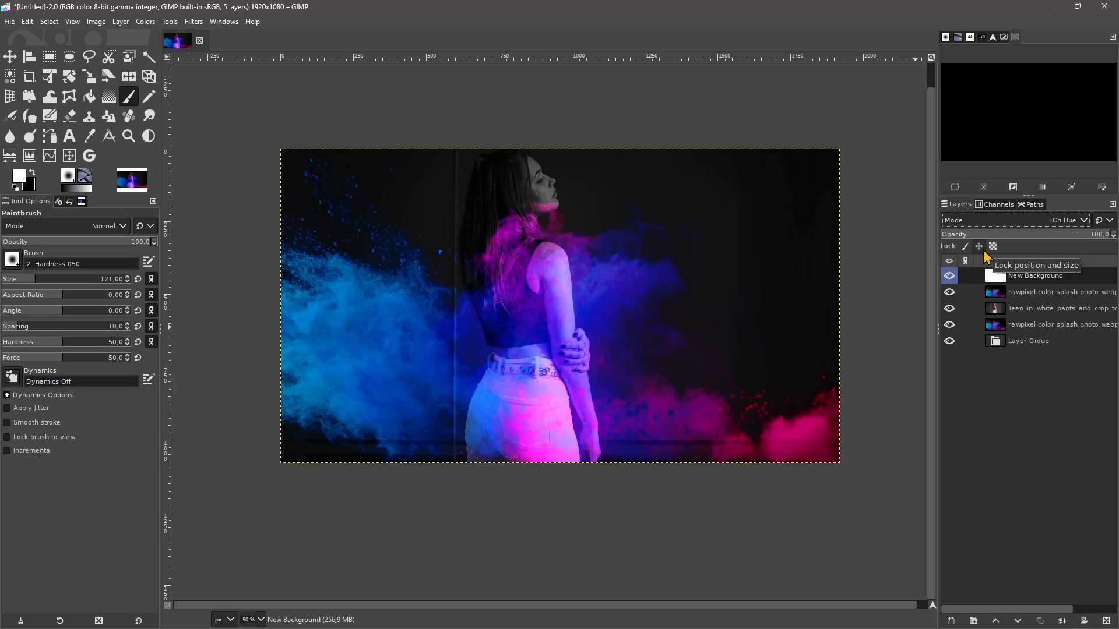
key("Up")
key("Down")
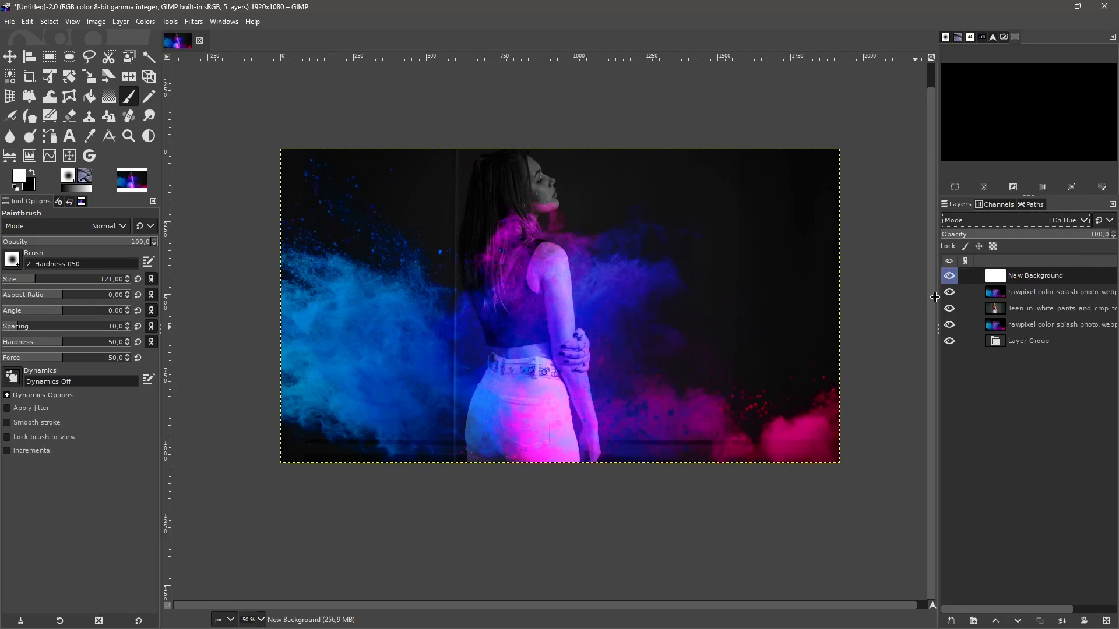
- Create a new layer from the visible composition and hide all the layers beneath it
left_click(120, 21)
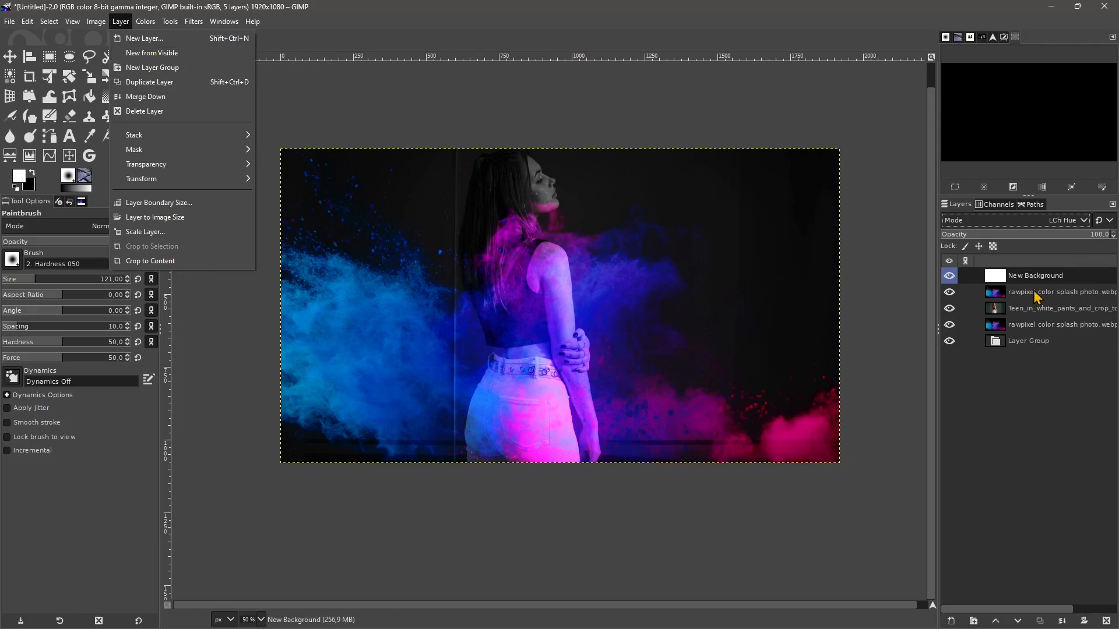
left_click(153, 53)
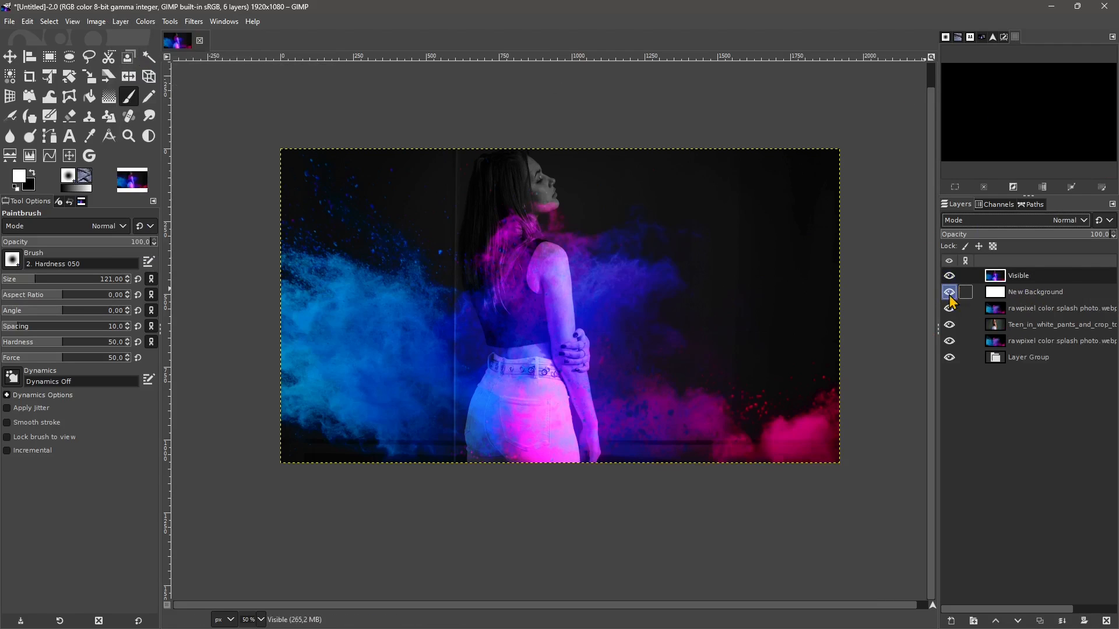
left_click_drag(949, 294, 949, 358)
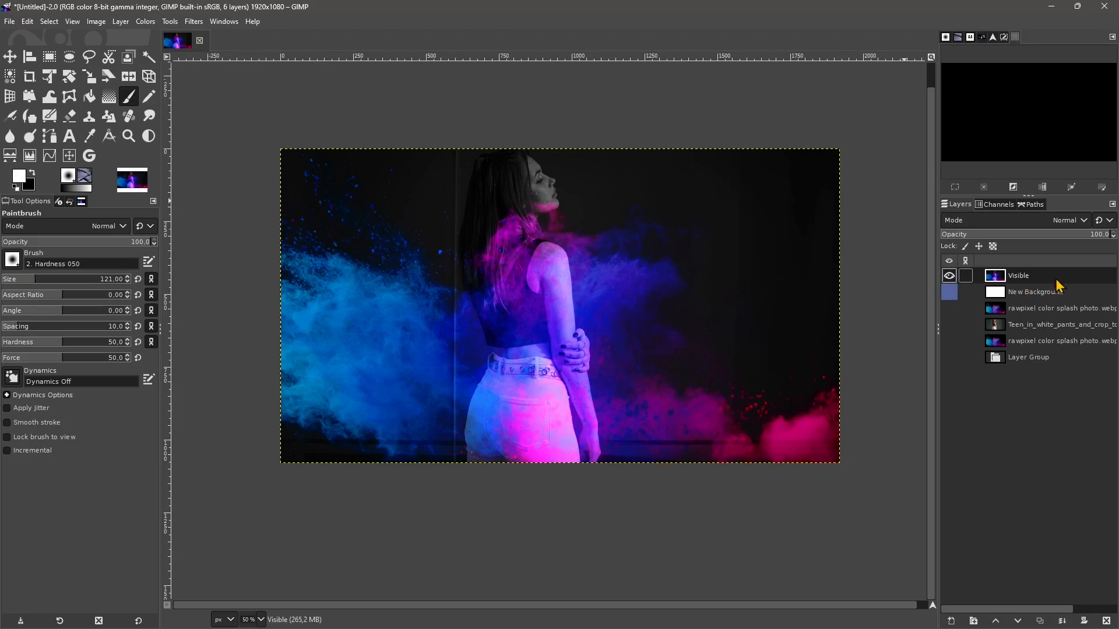
- Toggle the Visible layer off and on to check its content, and fit the image in the canvas window
left_click(951, 278)
left_click(949, 279)
left_click(949, 277)
left_click(949, 277)
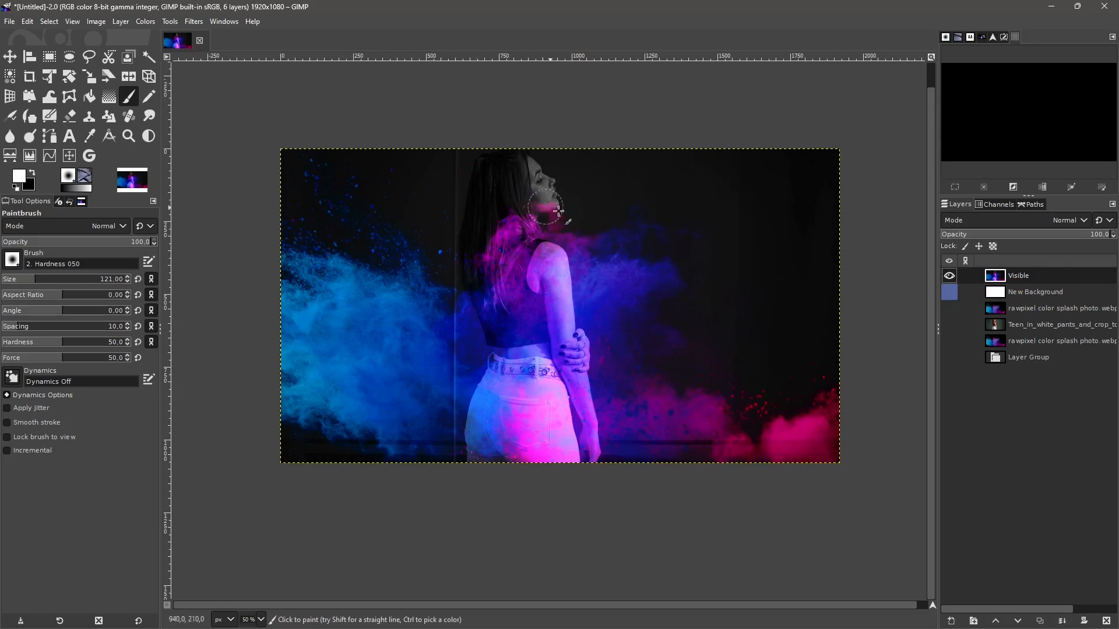
left_click(931, 57)
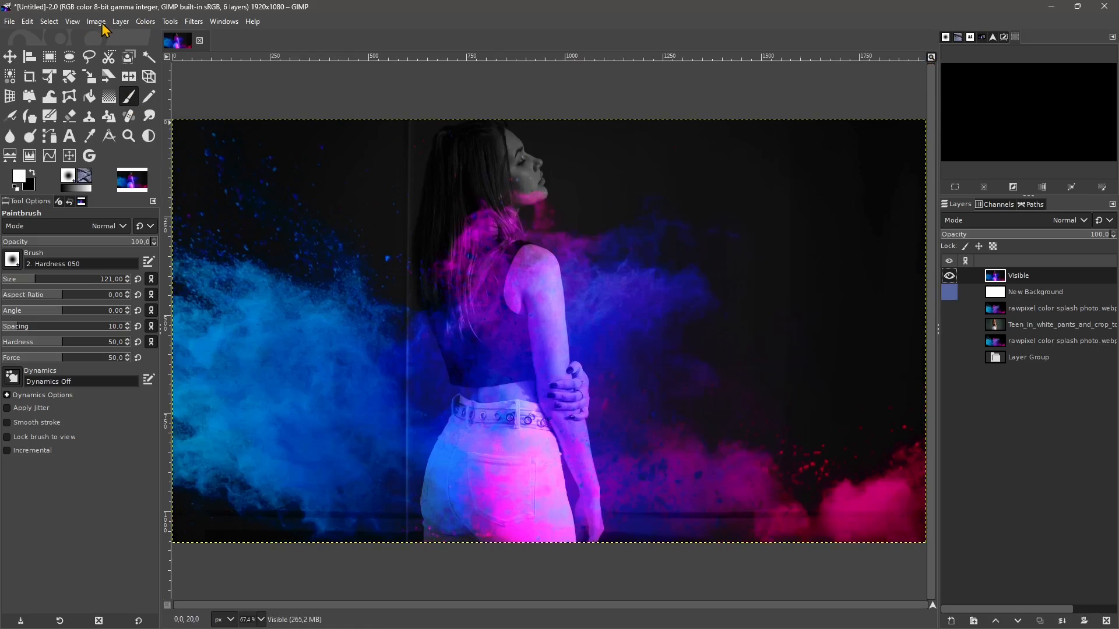
- Create a new layer above the Visible layer, filled with the background color
left_click(1024, 332)
left_click(1027, 308)
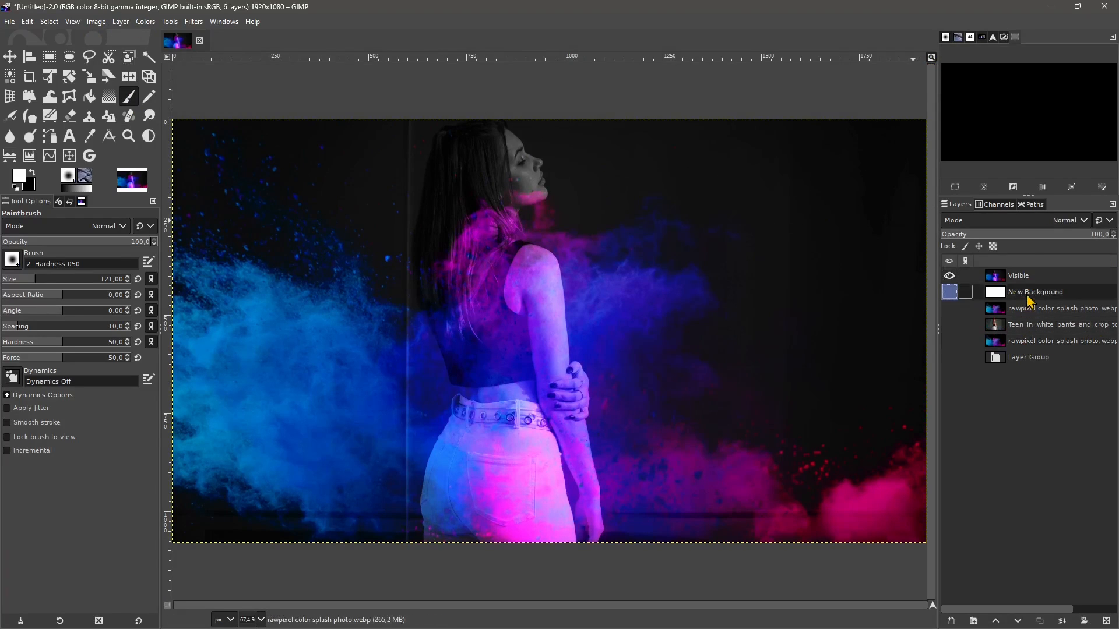
left_click(1028, 291)
left_click(1027, 279)
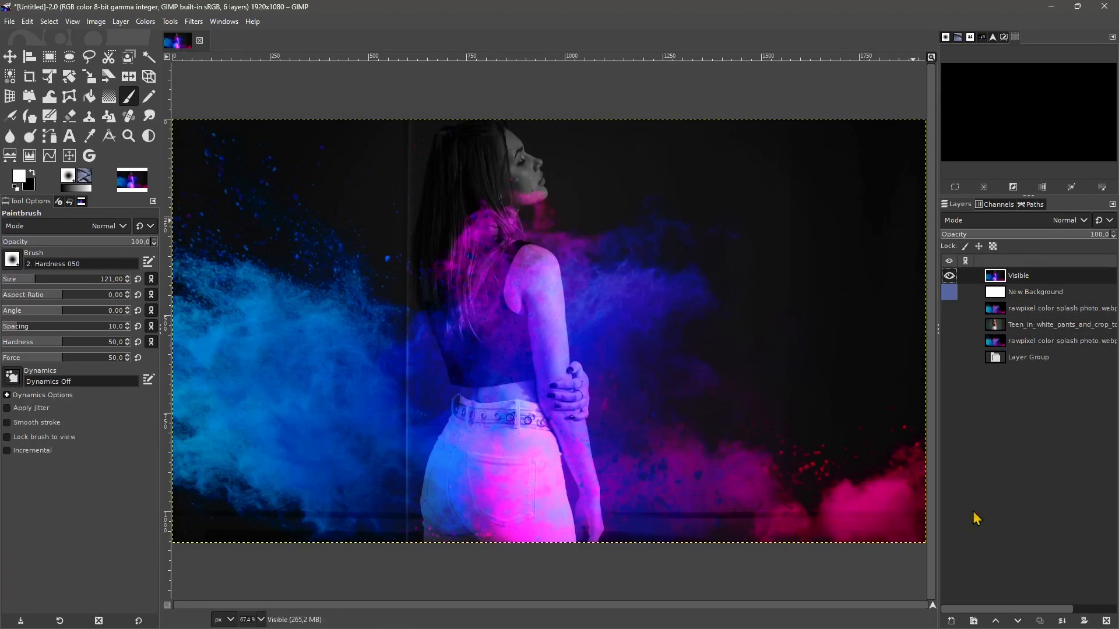
left_click(951, 621)
left_click_drag(917, 328, 702, 169)
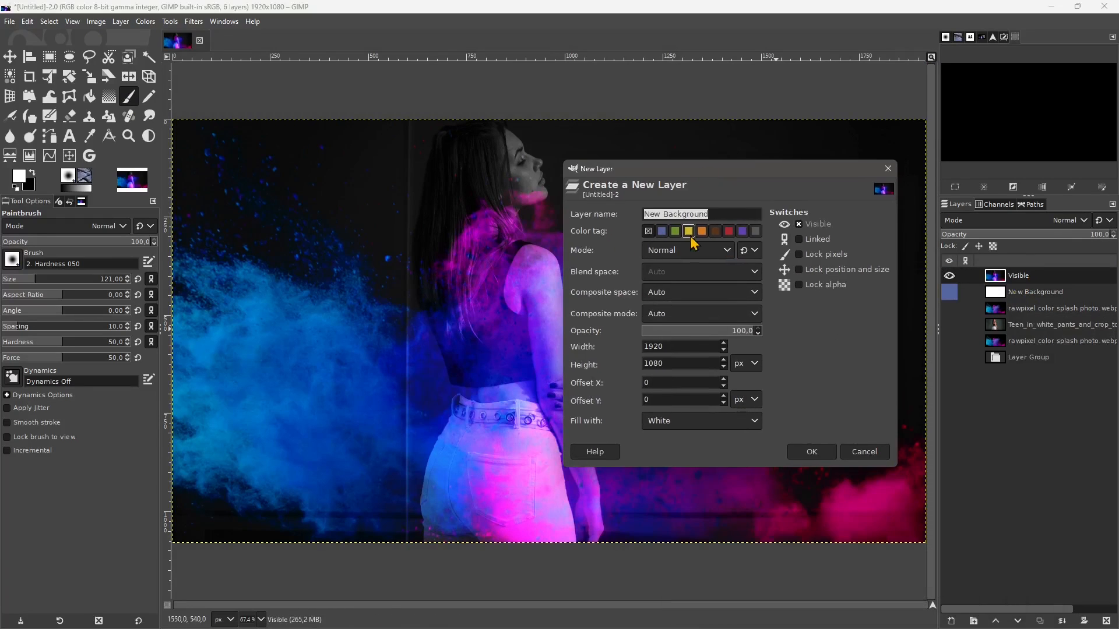
left_click(656, 417)
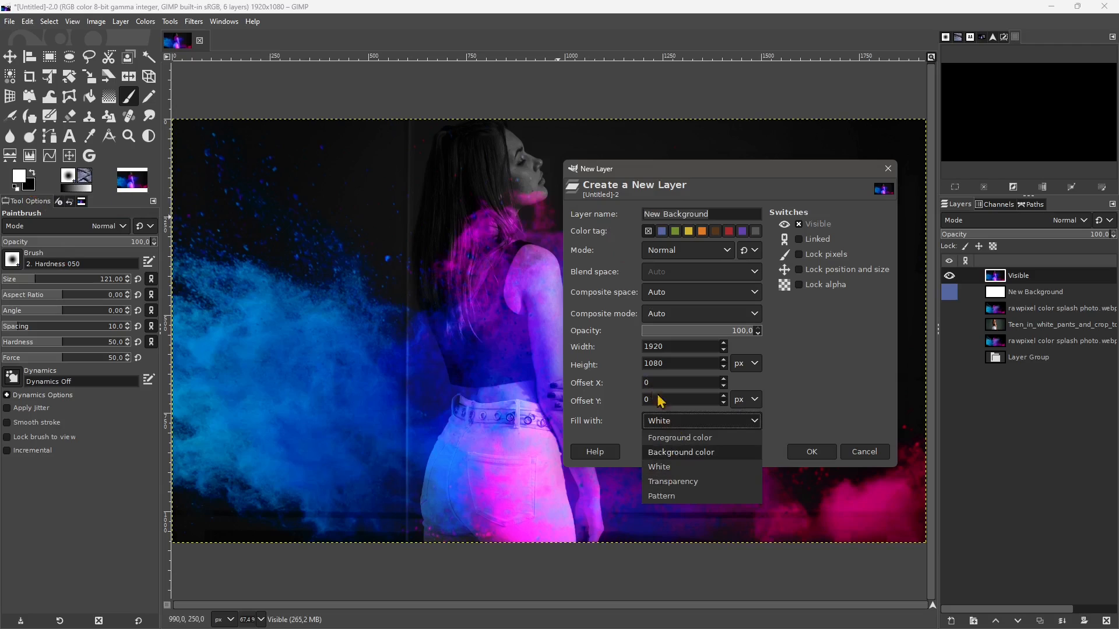
left_click(670, 453)
left_click(810, 453)
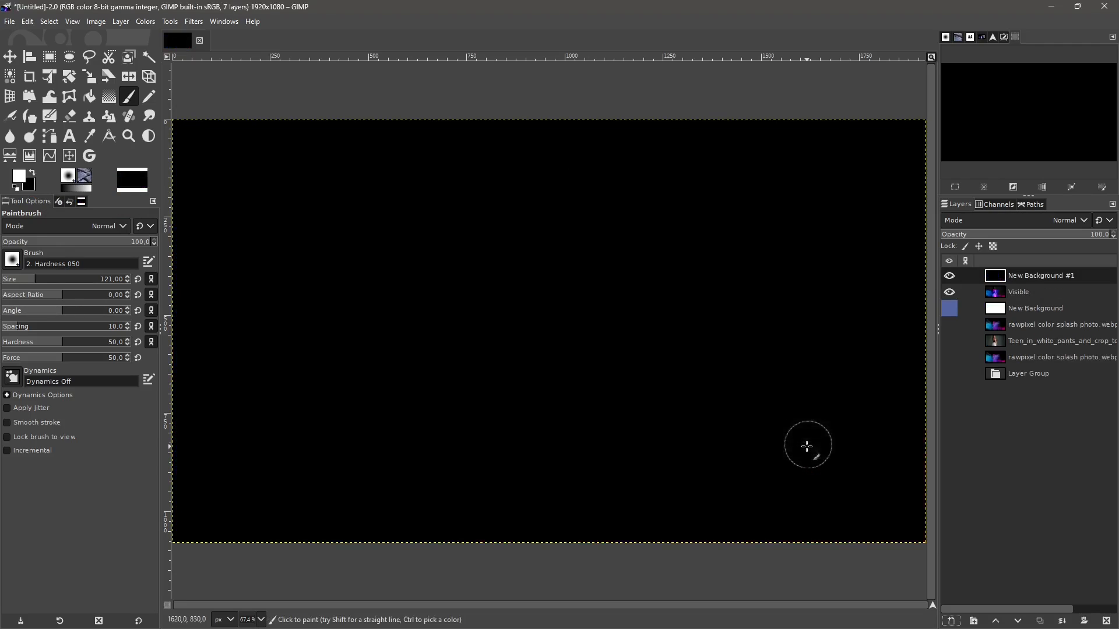
- Try blend modes such as Color erase, Dodge, Burn and Linear burn on the new black layer, ending on Exclusion
left_click(1056, 222)
left_click(1026, 240)
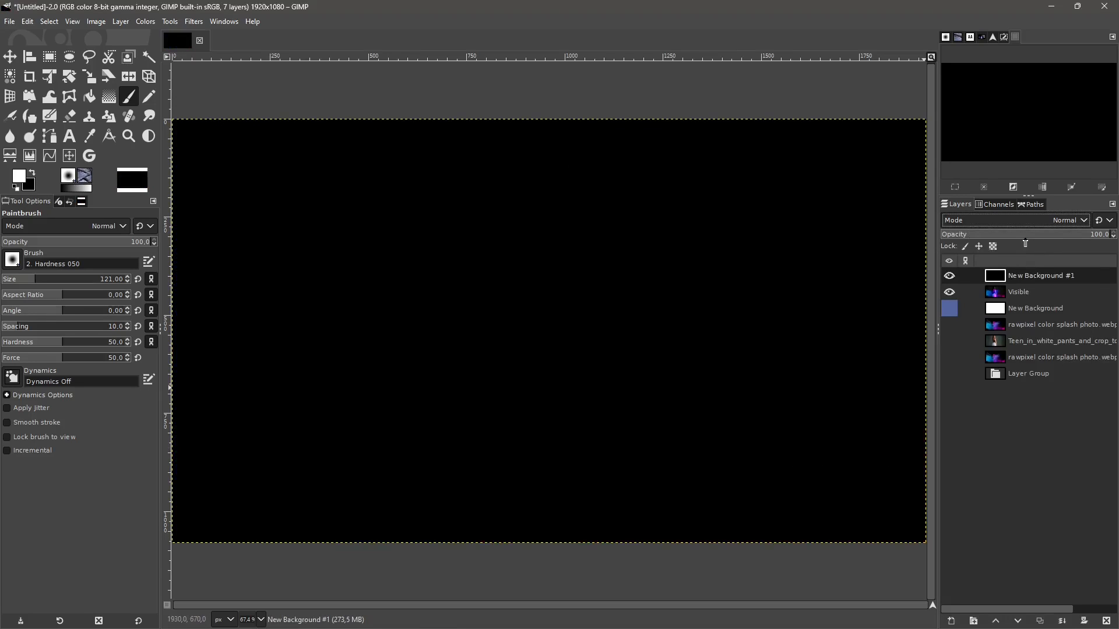
scroll(1044, 224, "down", 2)
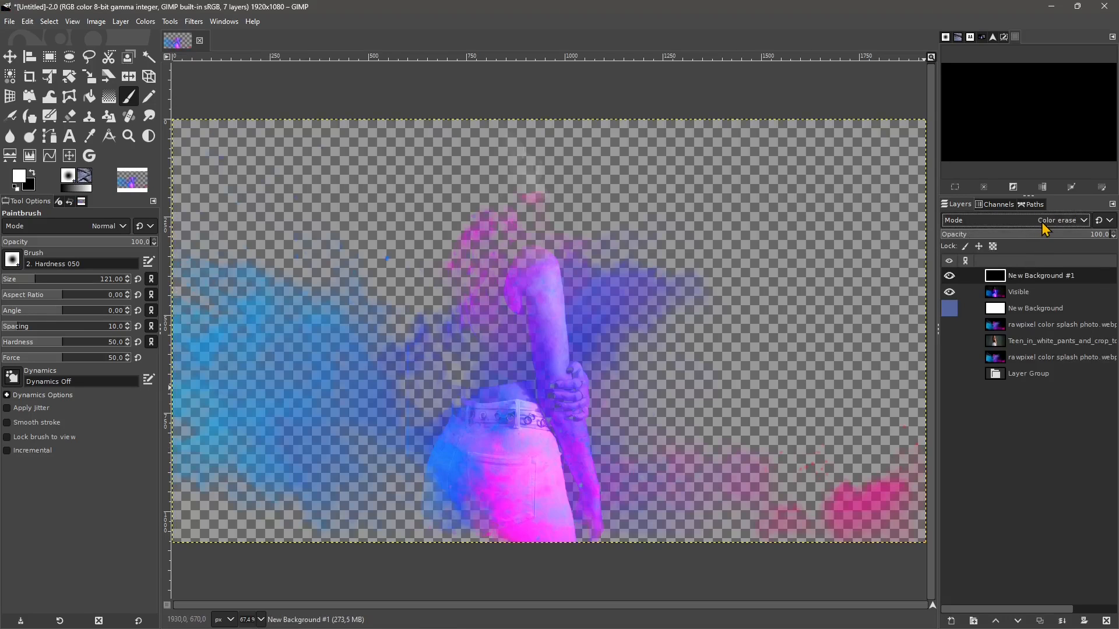
scroll(1044, 224, "down", 5)
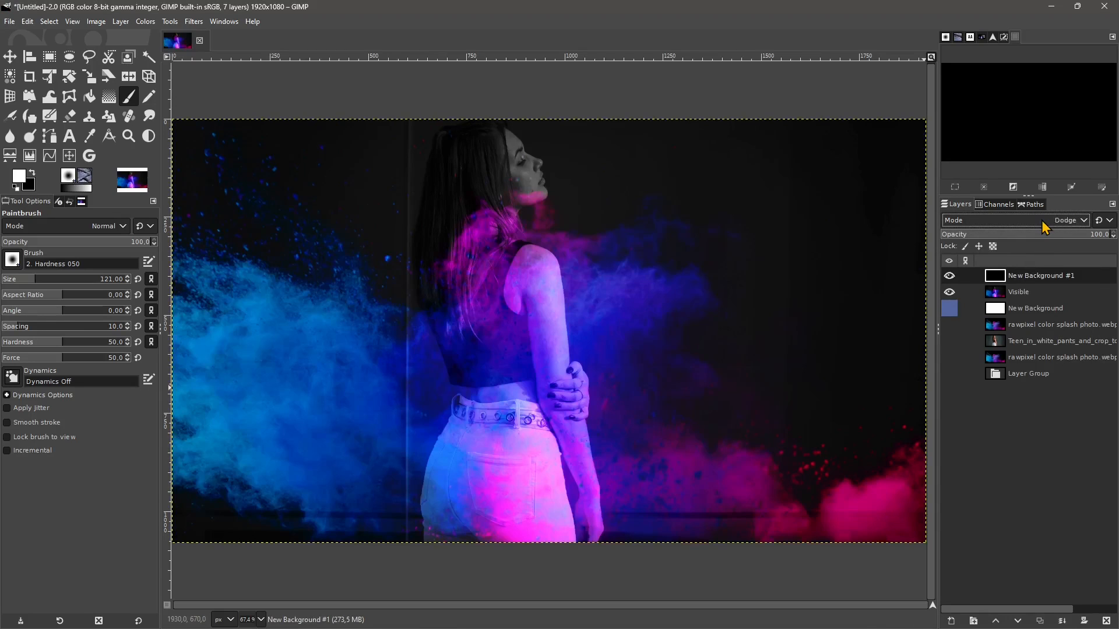
scroll(1044, 226, "down", 5)
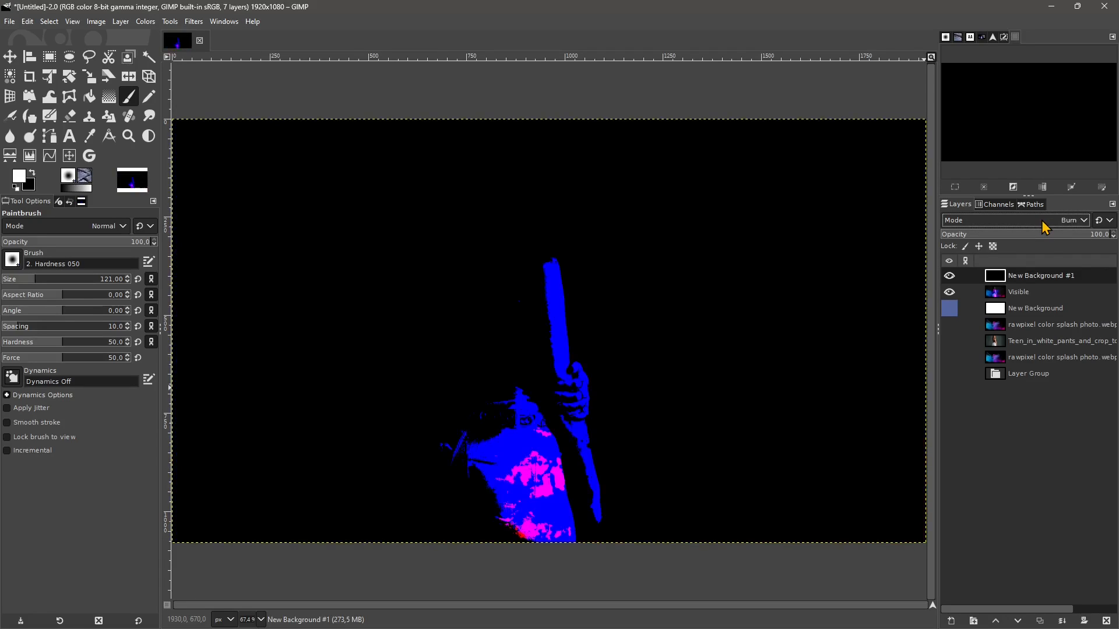
scroll(1013, 226, "down", 1)
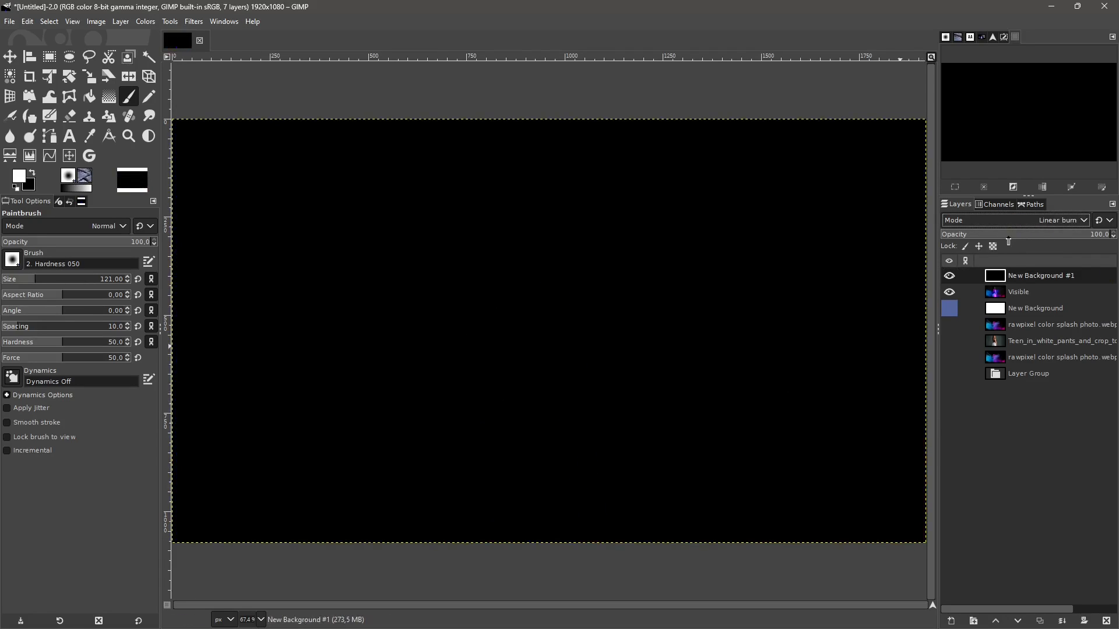
scroll(1069, 226, "down", 1)
scroll(1069, 230, "down", 7)
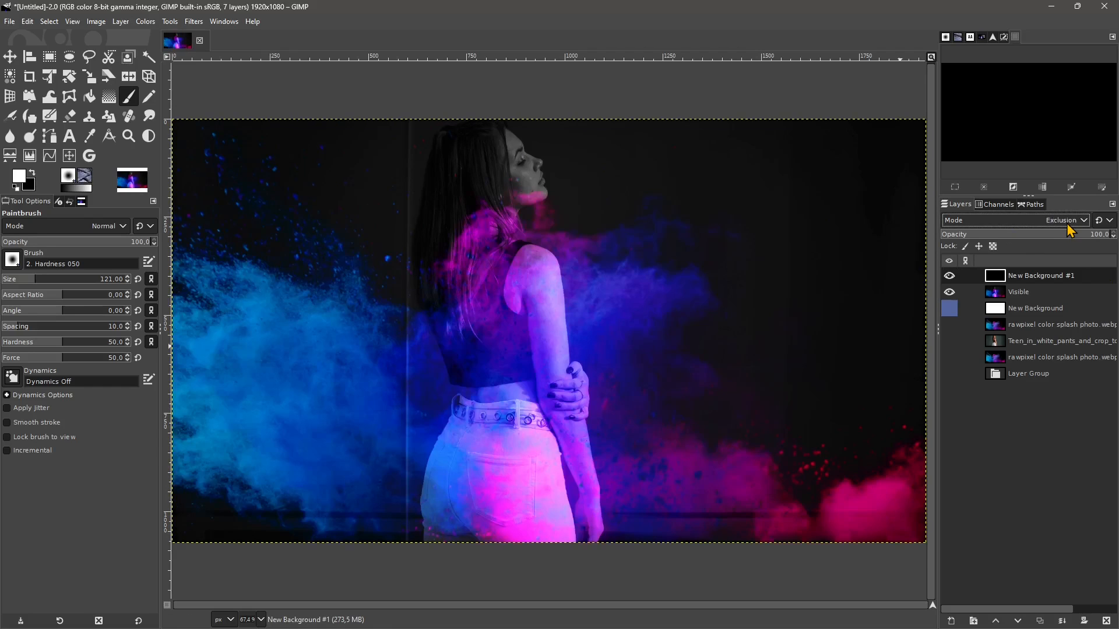
- Try more blend modes on the new black layer, including Divide, Luminance and LCh Hue, and settle on HSL Color
scroll(1067, 228, "down", 5)
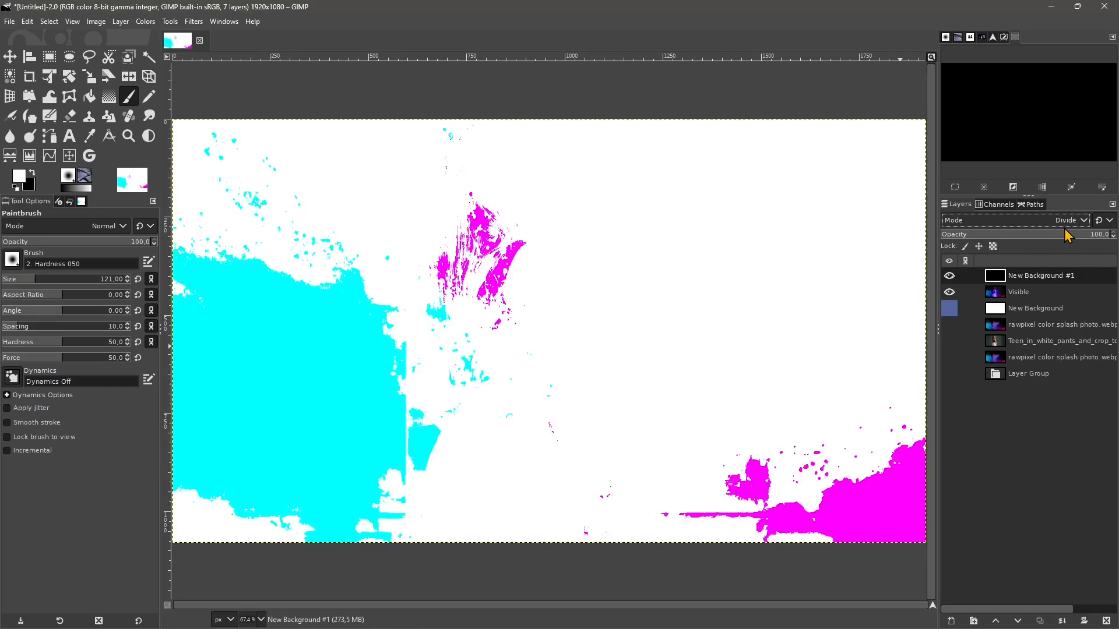
scroll(1068, 233, "down", 5)
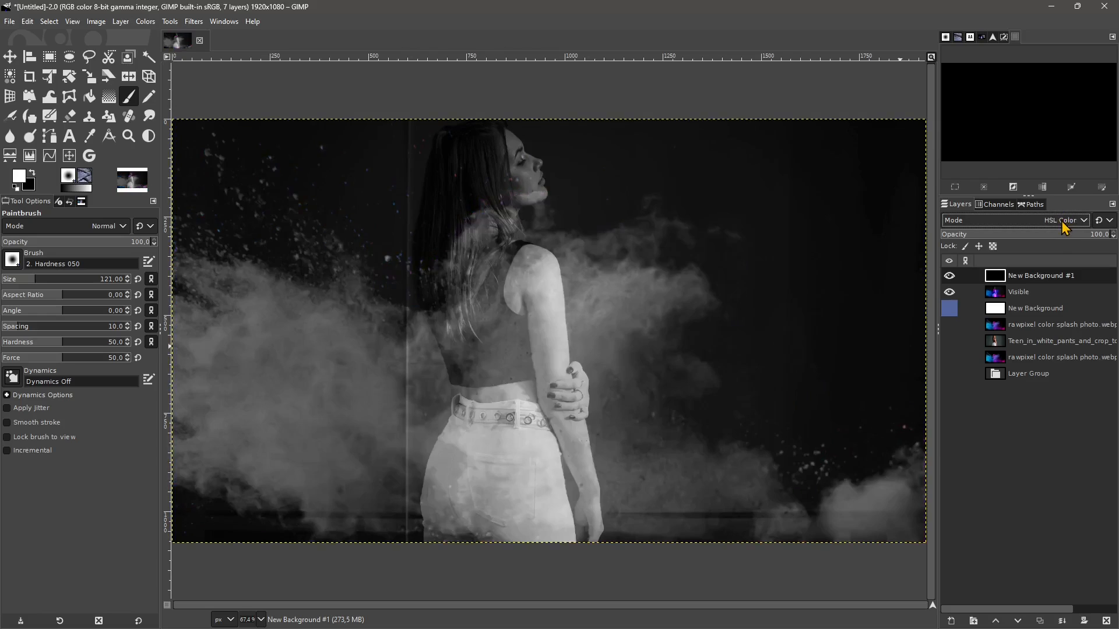
scroll(1066, 227, "down", 3)
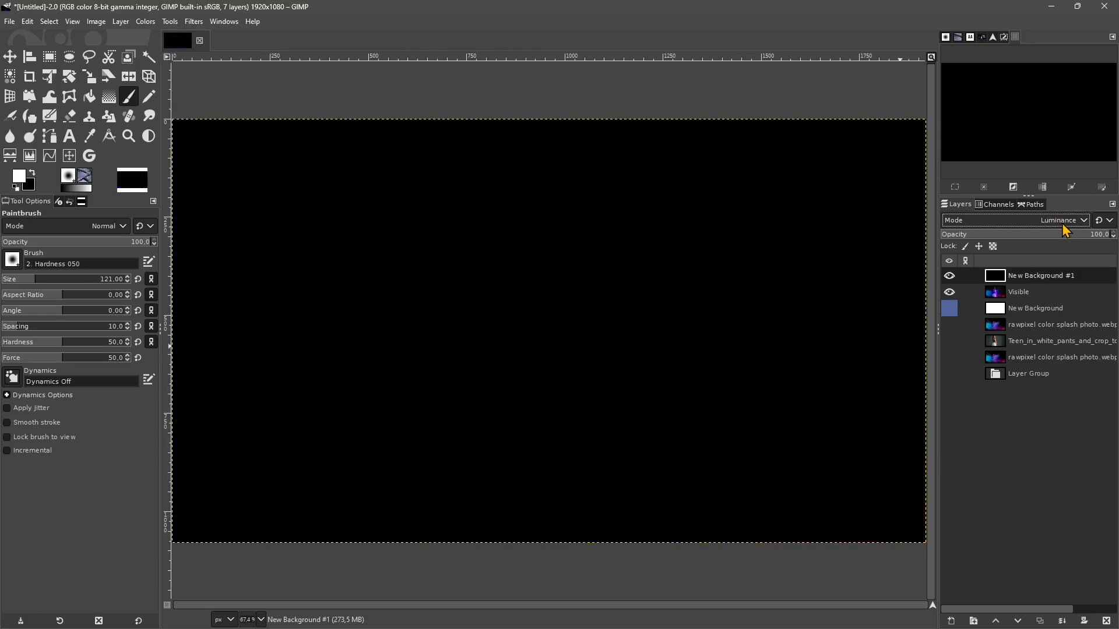
scroll(1065, 230, "up", 4)
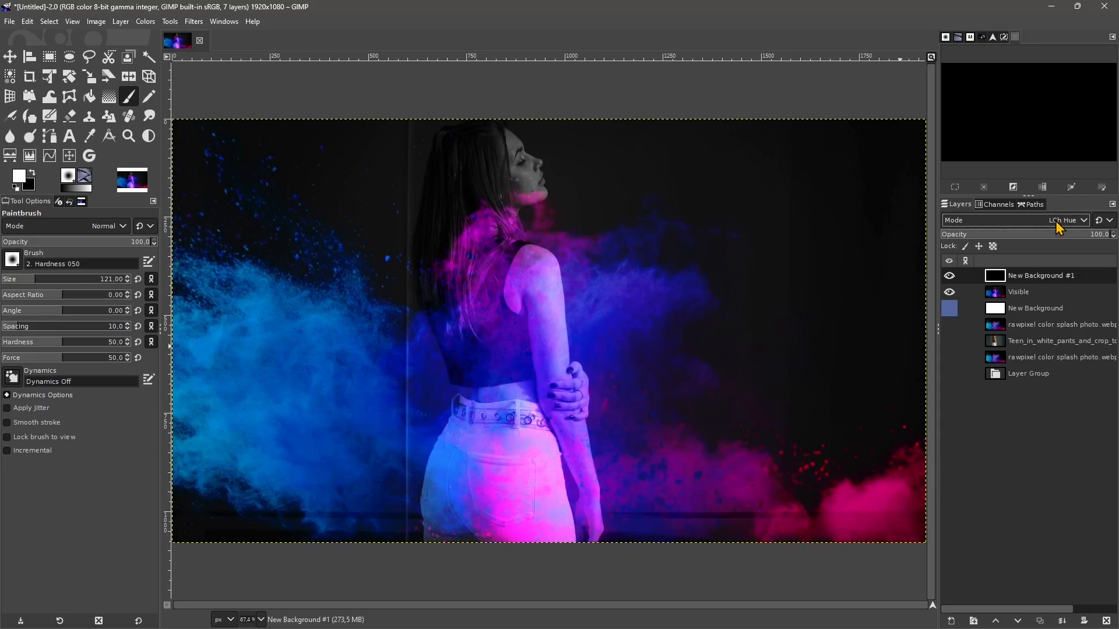
scroll(1059, 226, "up", 2)
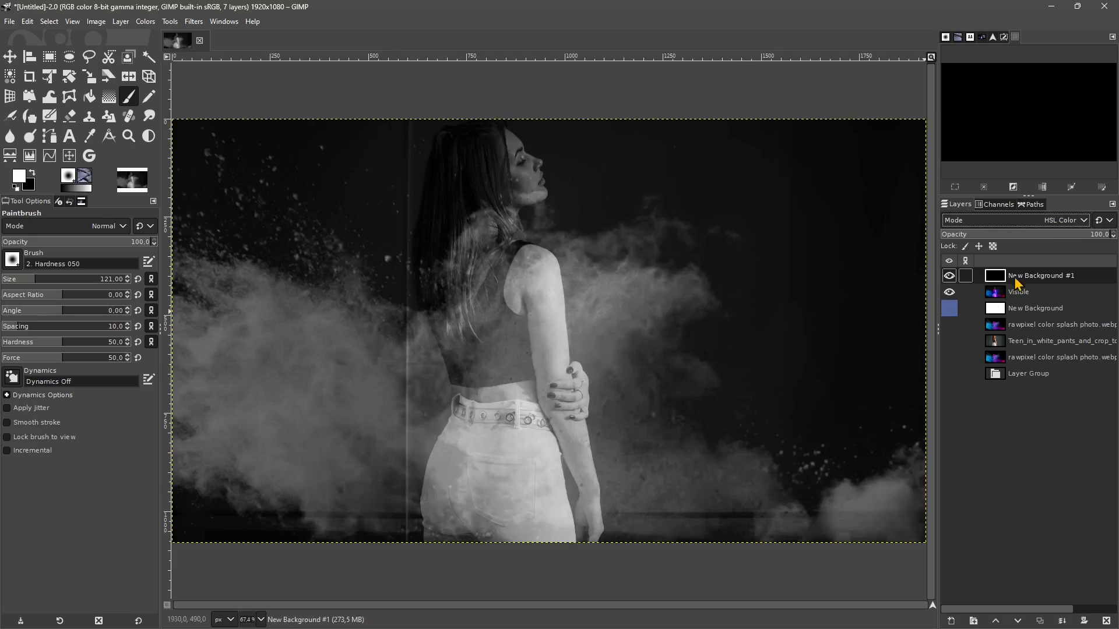
- Add a layer mask initialized to Black (full transparency) to the black HSL Color layer
left_click(1082, 620)
left_click_drag(1017, 431, 621, 246)
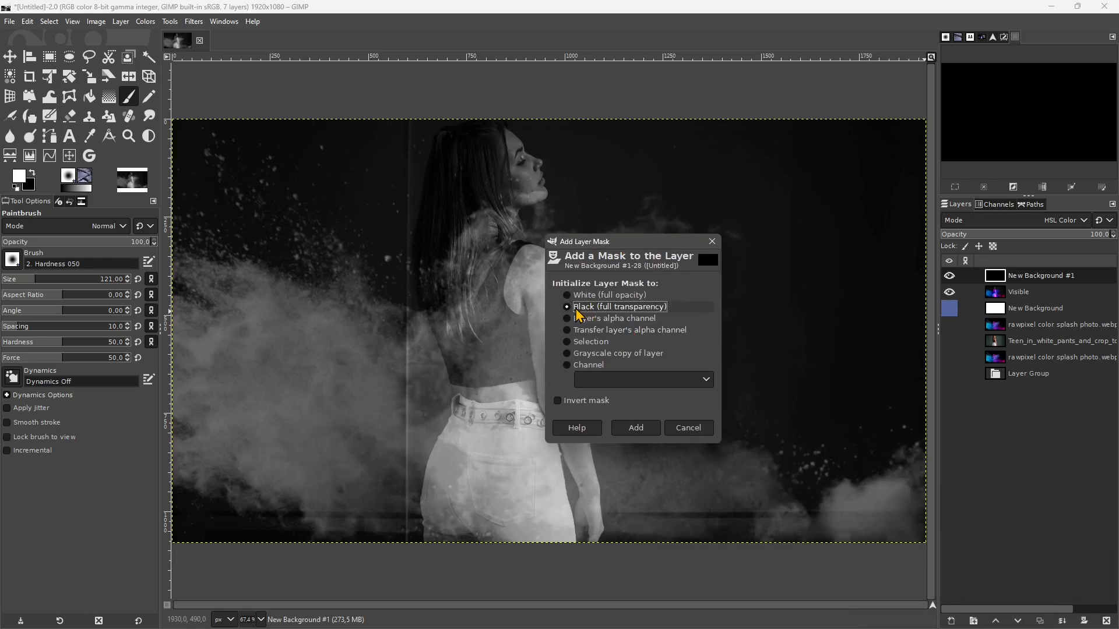
left_click(641, 429)
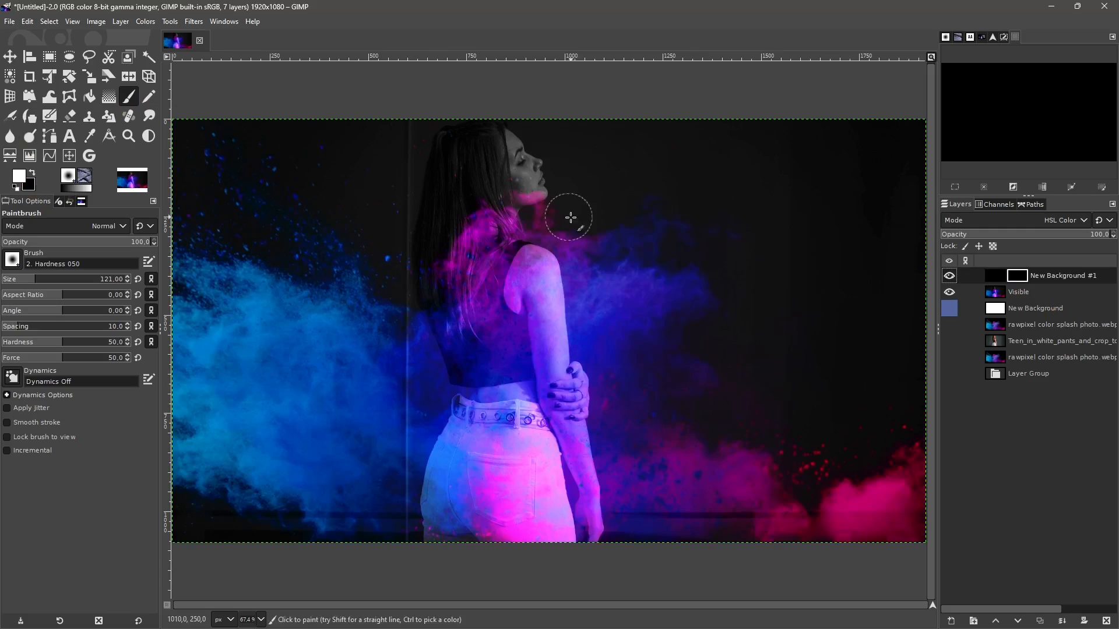
- Paint white on the mask over the smoke beside the woman's shoulder and behind her back, then over her torso with brush size 269
mouse_move(570, 219)
left_mouse_down()
mouse_move(541, 221)
mouse_move(581, 260)
mouse_move(555, 298)
mouse_move(534, 225)
mouse_move(544, 216)
mouse_move(498, 246)
mouse_move(549, 204)
mouse_move(521, 204)
left_mouse_up()
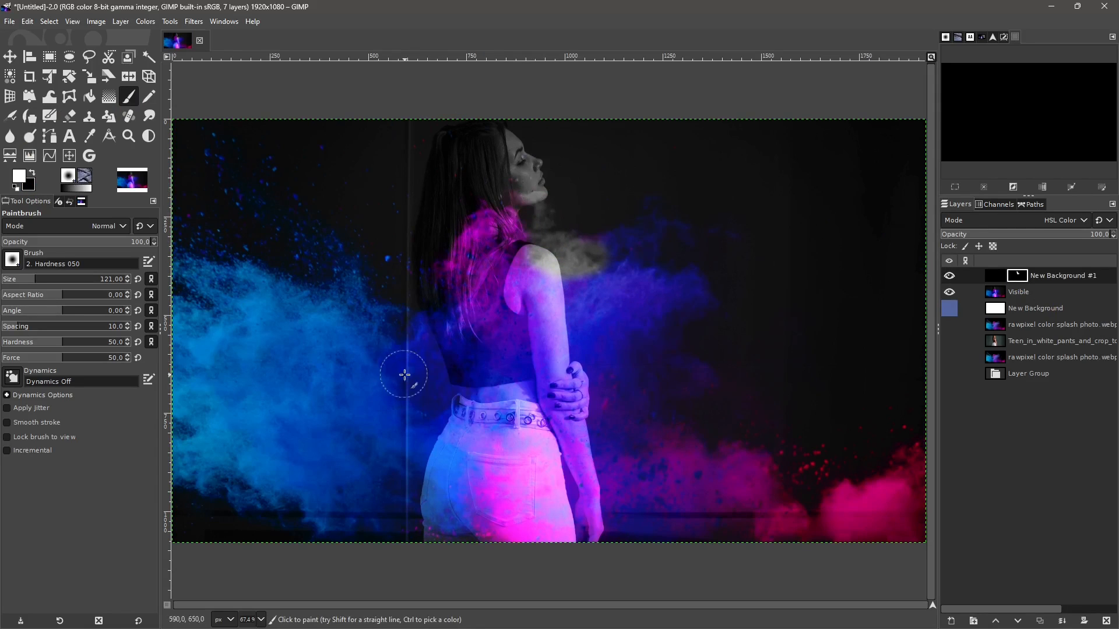
mouse_move(403, 375)
left_mouse_down()
mouse_move(418, 335)
mouse_move(408, 377)
mouse_move(424, 364)
mouse_move(424, 336)
mouse_move(392, 338)
mouse_move(379, 294)
left_mouse_up()
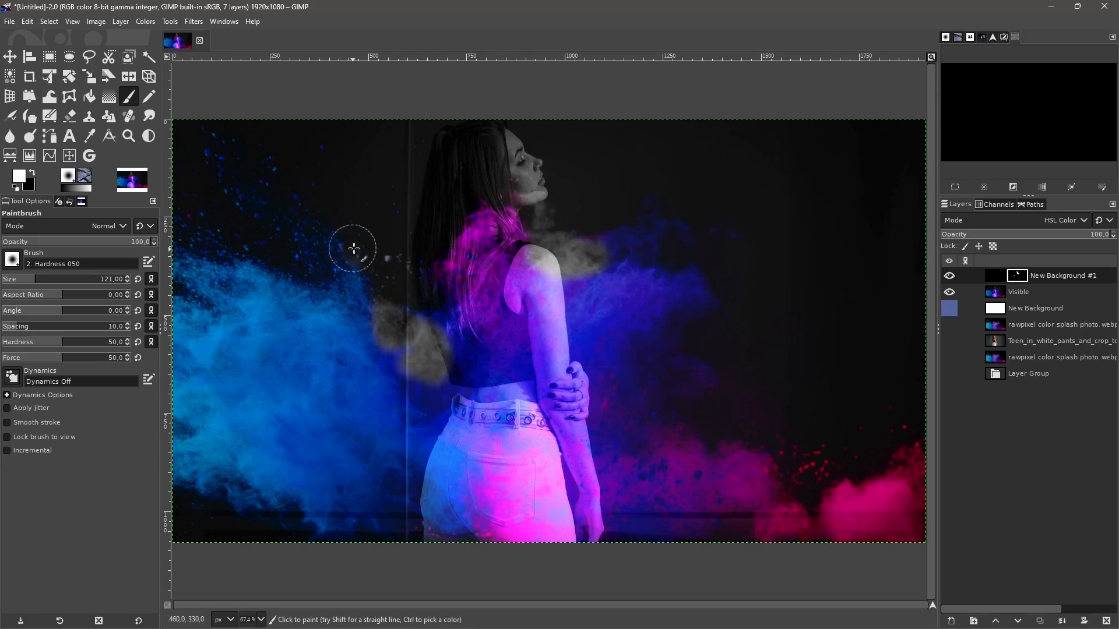
mouse_move(323, 244)
left_mouse_down()
mouse_move(373, 373)
mouse_move(385, 454)
mouse_move(254, 416)
left_mouse_up()
left_click_drag(30, 279, 57, 279)
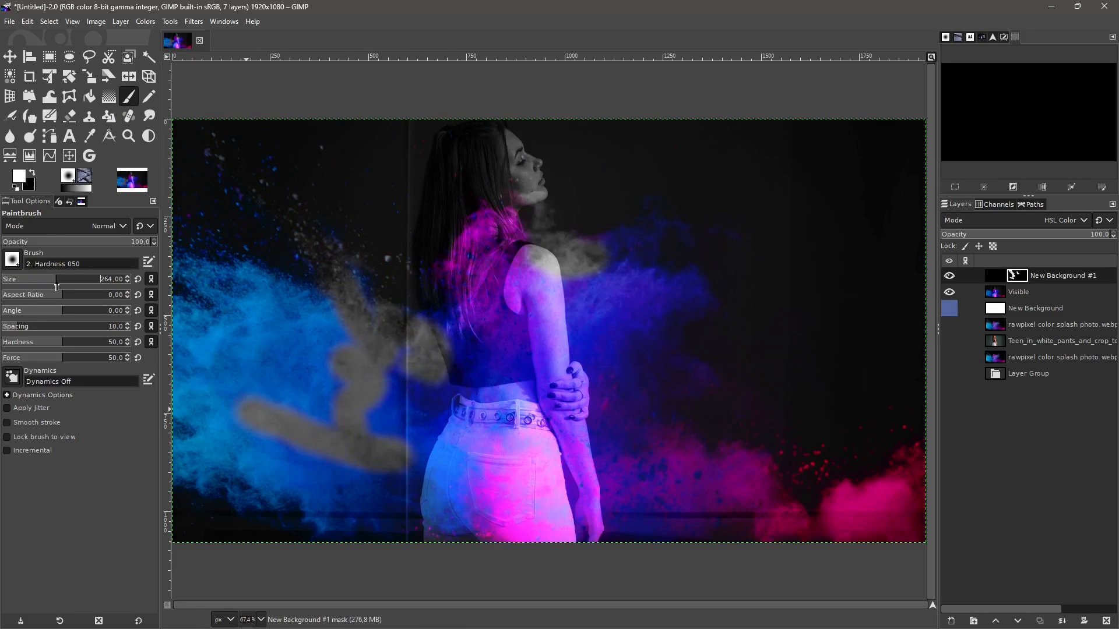
mouse_move(402, 407)
left_mouse_down()
mouse_move(412, 370)
mouse_move(548, 326)
left_mouse_up()
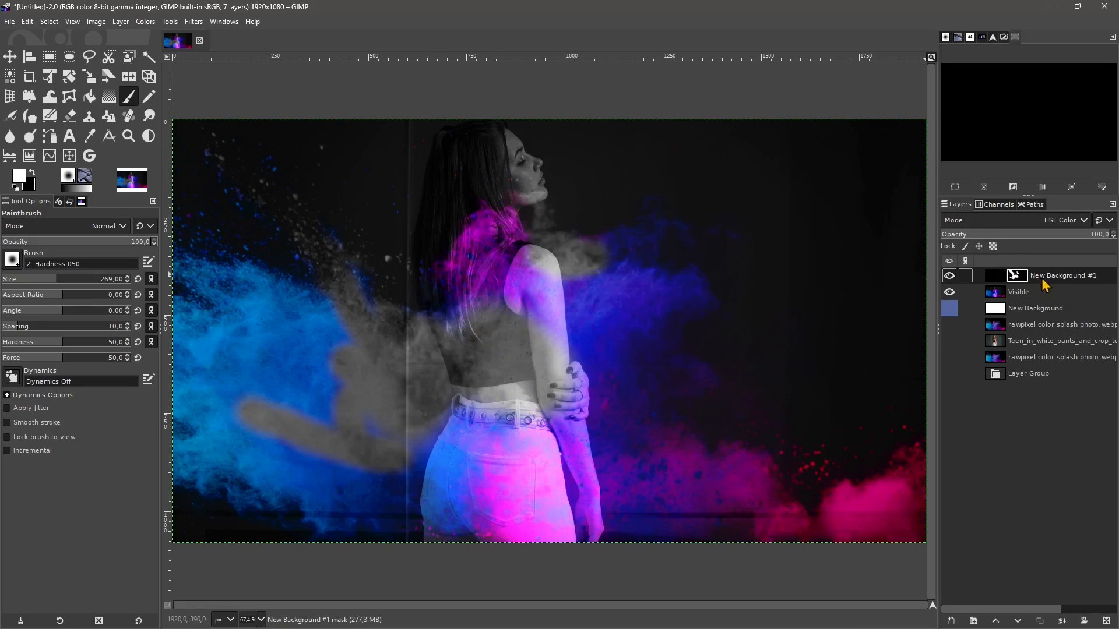
- Toggle the masked black layer's visibility to compare the image with and without the painted desaturation
left_click(950, 278)
left_click(950, 278)
left_click(950, 278)
left_click(950, 278)
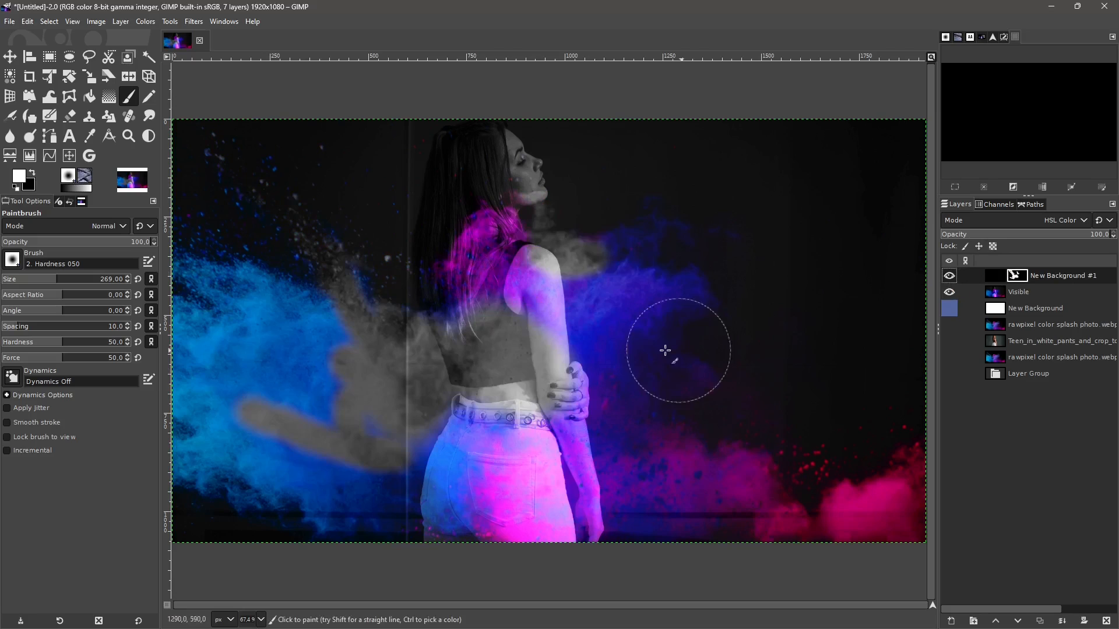
- Paint more white strokes on the mask over the lower smoke, upper-right smoke, pants, hair and blue cloud, leaving patches of color
left_click(597, 391)
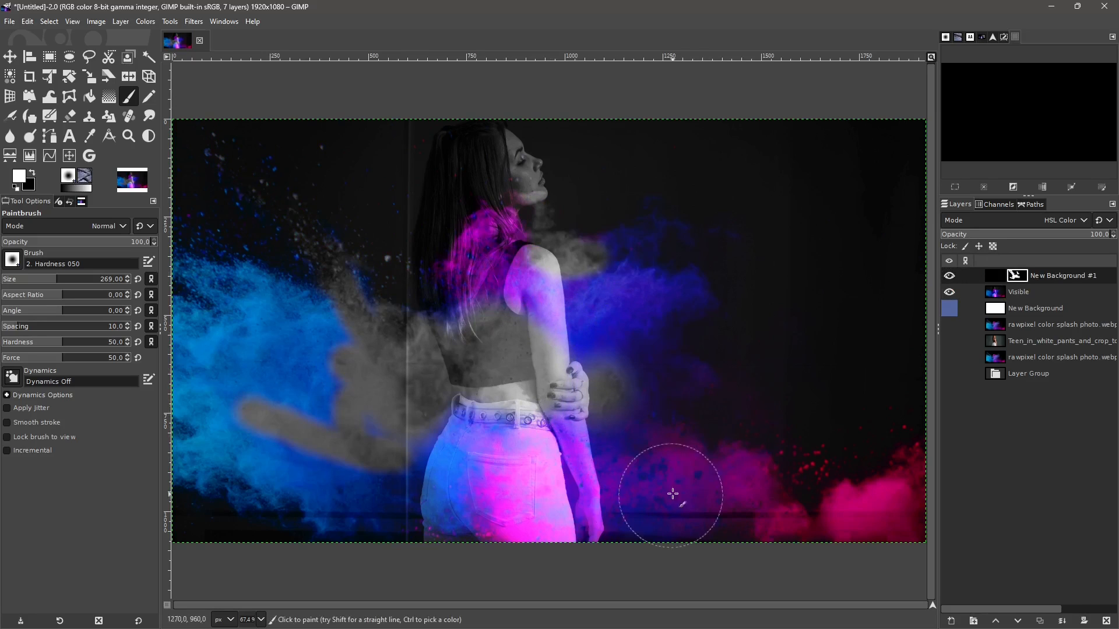
mouse_move(672, 494)
left_mouse_down()
mouse_move(641, 537)
mouse_move(708, 545)
mouse_move(691, 519)
mouse_move(752, 515)
mouse_move(808, 548)
mouse_move(883, 539)
mouse_move(923, 457)
left_mouse_up()
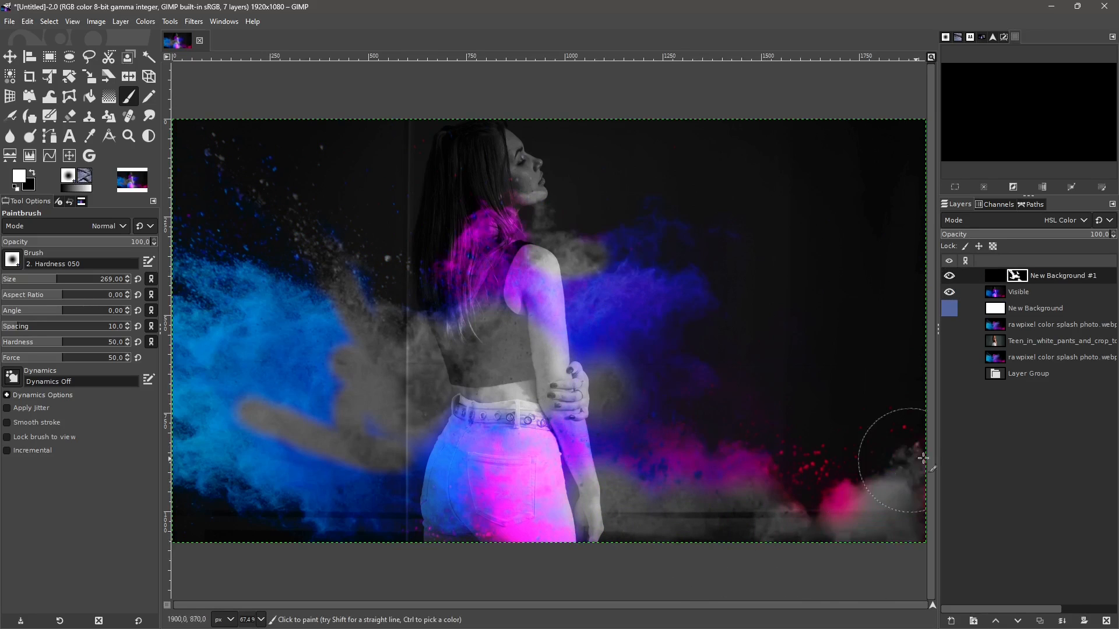
mouse_move(528, 577)
left_mouse_down()
mouse_move(487, 525)
mouse_move(210, 498)
mouse_move(325, 515)
mouse_move(250, 506)
mouse_move(261, 469)
mouse_move(370, 326)
mouse_move(330, 239)
mouse_move(417, 439)
mouse_move(303, 476)
mouse_move(423, 329)
mouse_move(415, 252)
left_mouse_up()
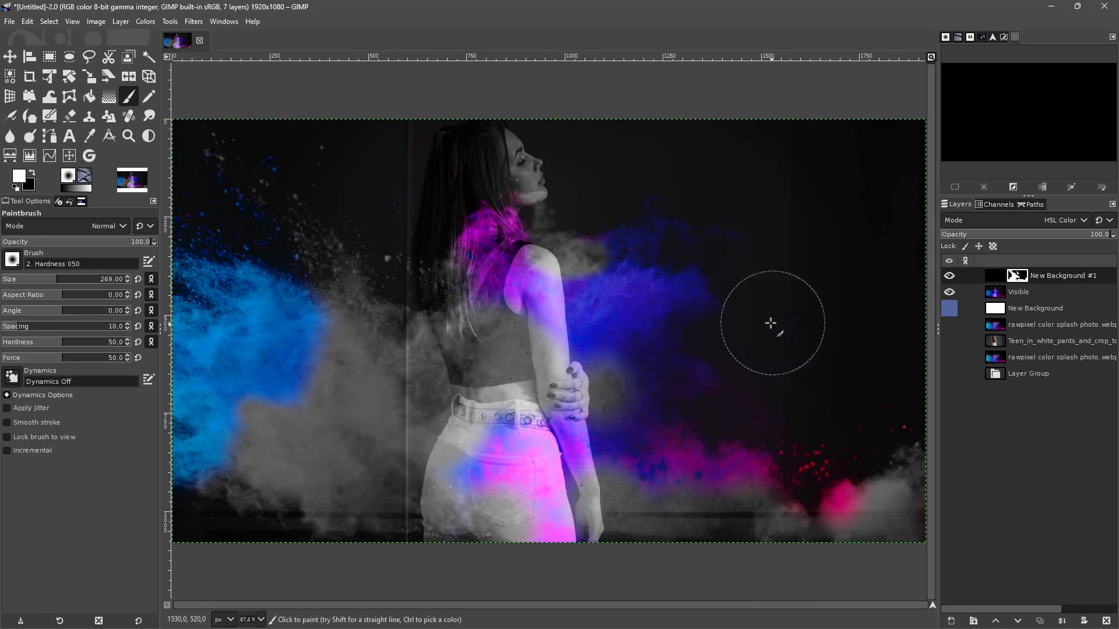
mouse_move(635, 256)
left_mouse_down()
mouse_move(579, 180)
mouse_move(662, 225)
mouse_move(734, 187)
left_mouse_up()
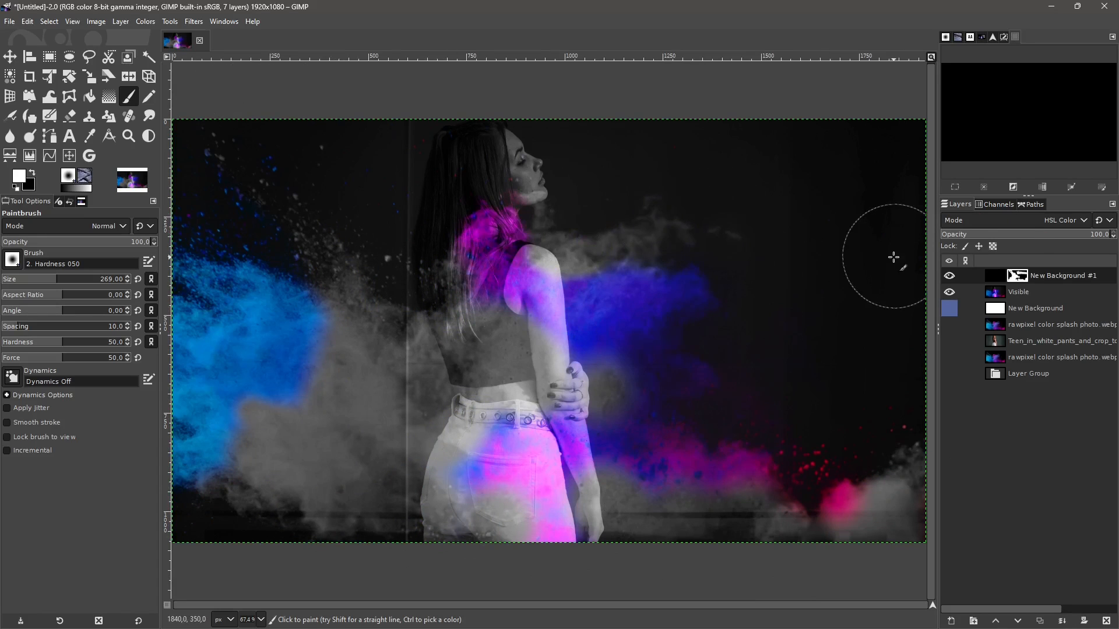
mouse_move(479, 238)
left_mouse_down()
mouse_move(445, 220)
mouse_move(456, 212)
mouse_move(483, 224)
left_mouse_up()
mouse_move(192, 280)
left_mouse_down()
mouse_move(248, 278)
mouse_move(333, 301)
left_mouse_up()
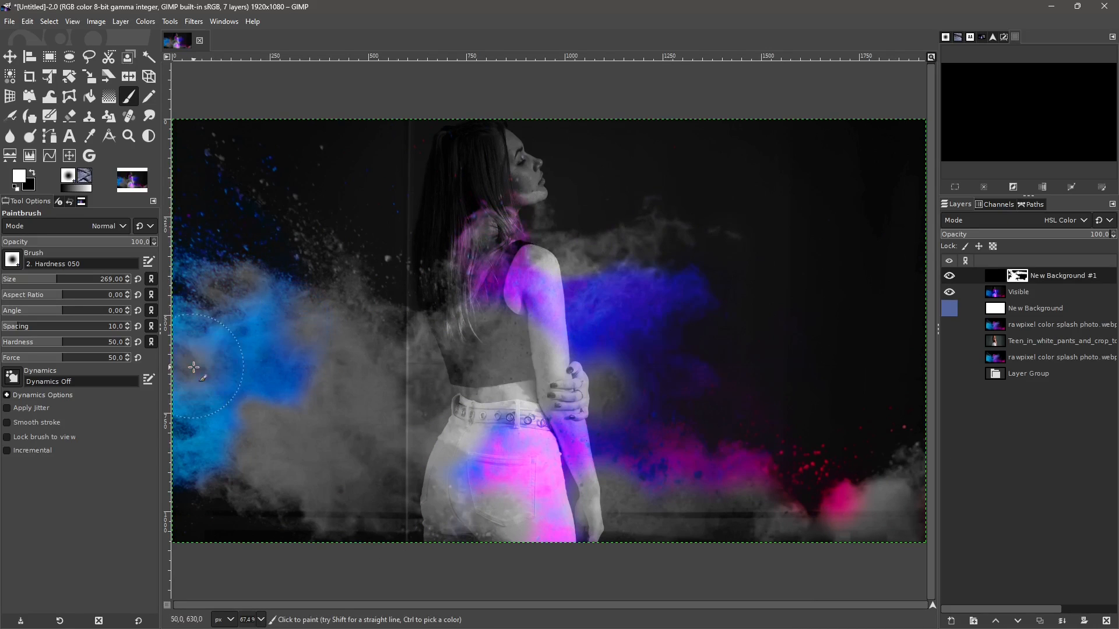
left_click_drag(194, 367, 199, 333)
left_click(282, 356)
left_click(201, 392)
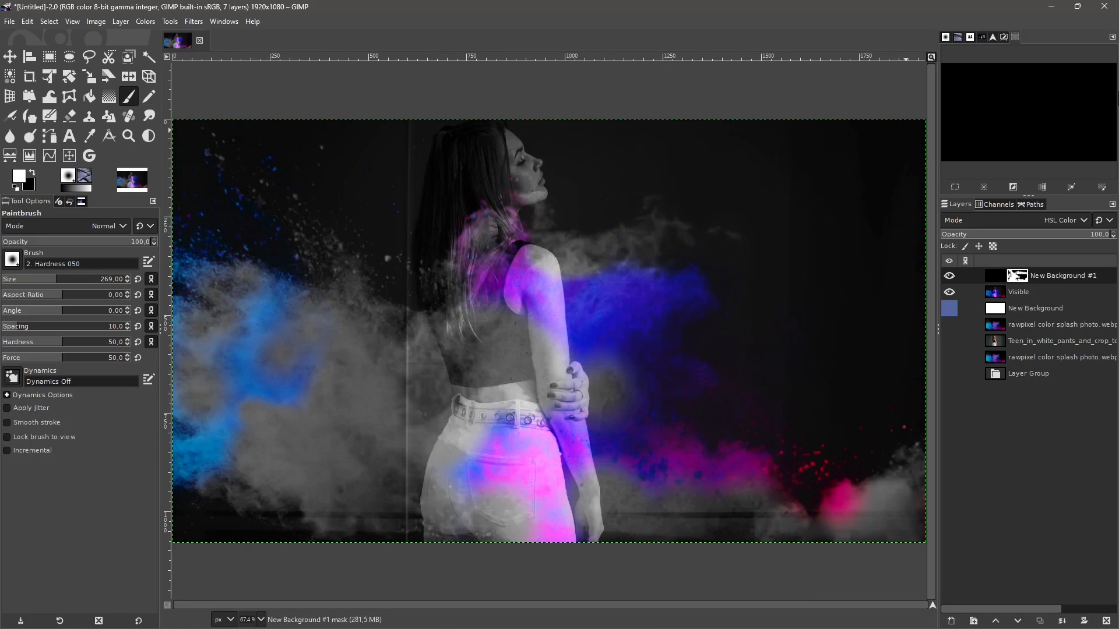
scroll(622, 341, "down", 1)
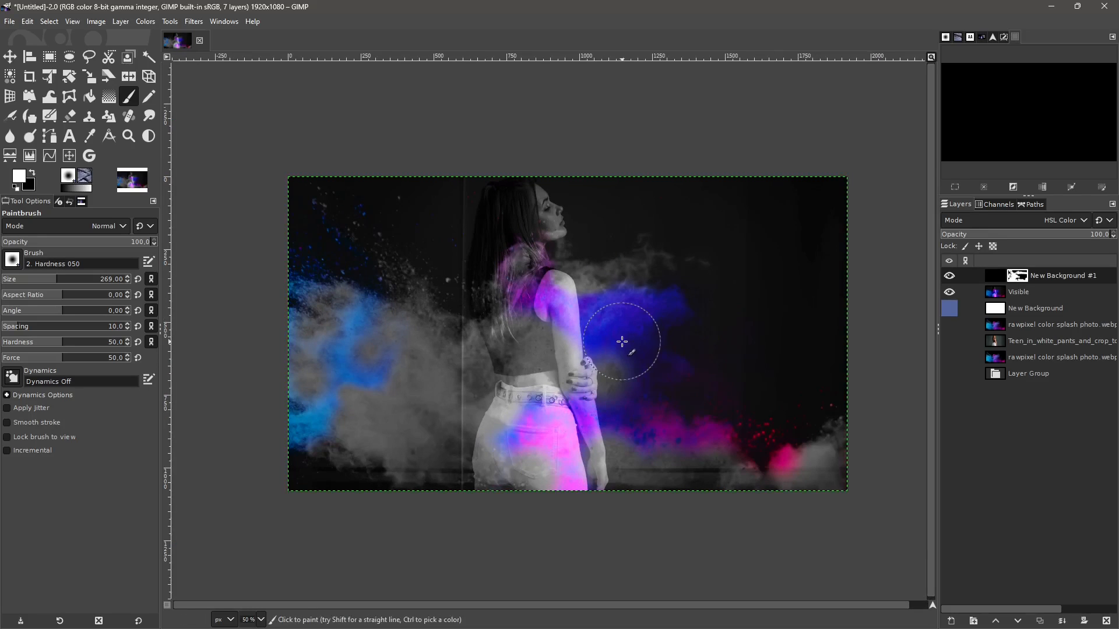